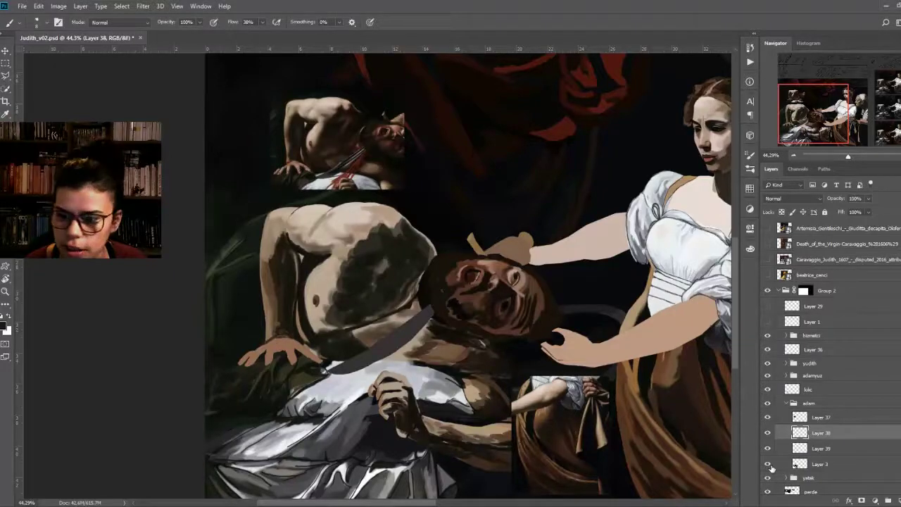
Step: Check Layer 3's contents by toggling its visibility, then rename Layer 39 to 'nipple'
click(770, 467)
click(770, 467)
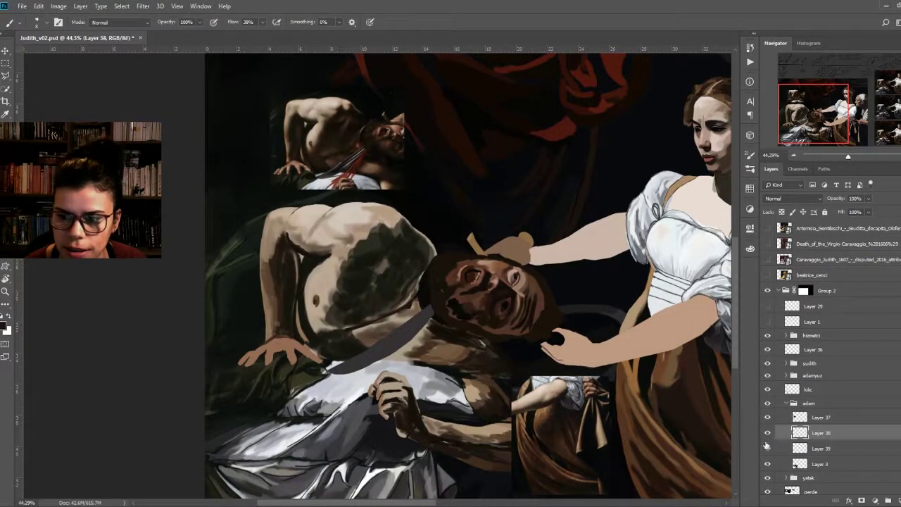
double_click(822, 448)
text(mi)
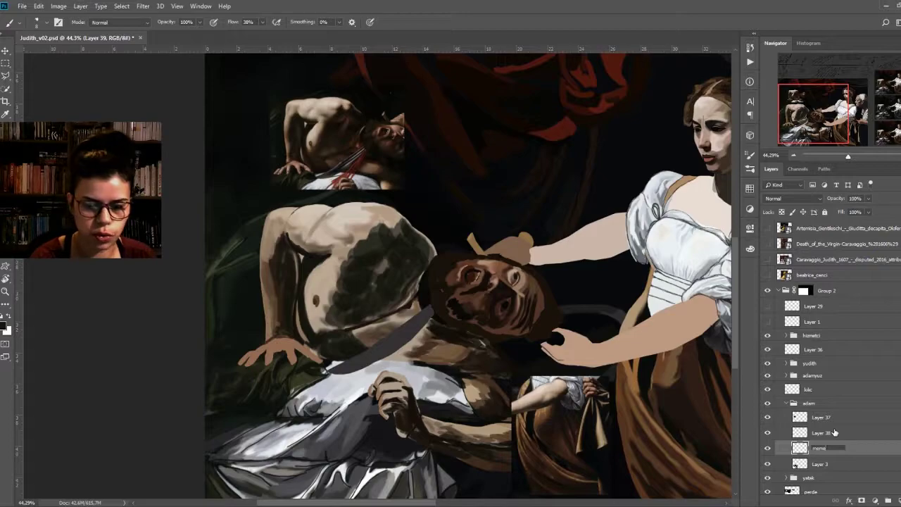
text(nde)
text(ple)
key(Return)
Step: Select Layer 3 and zoom in to 66.7% on Holofernes' torso
ctrl+click(415, 355)
key(ctrl+plus)
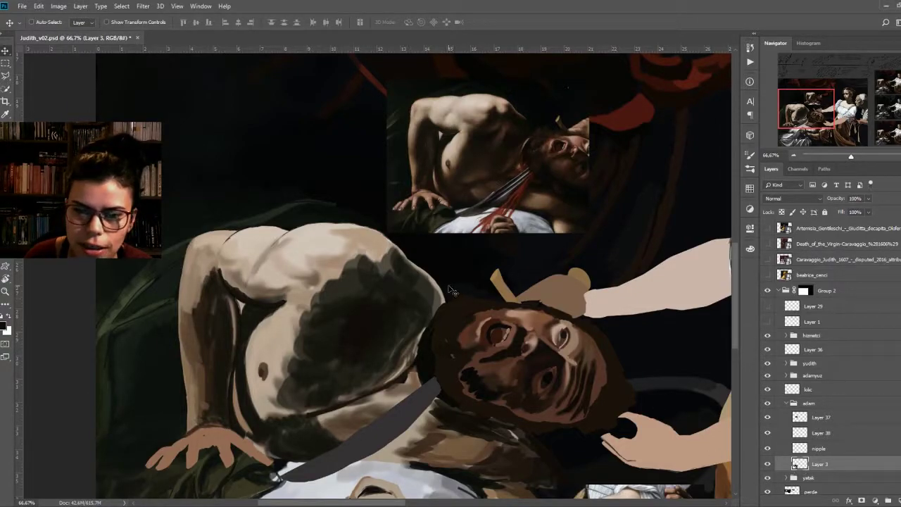
key(b)
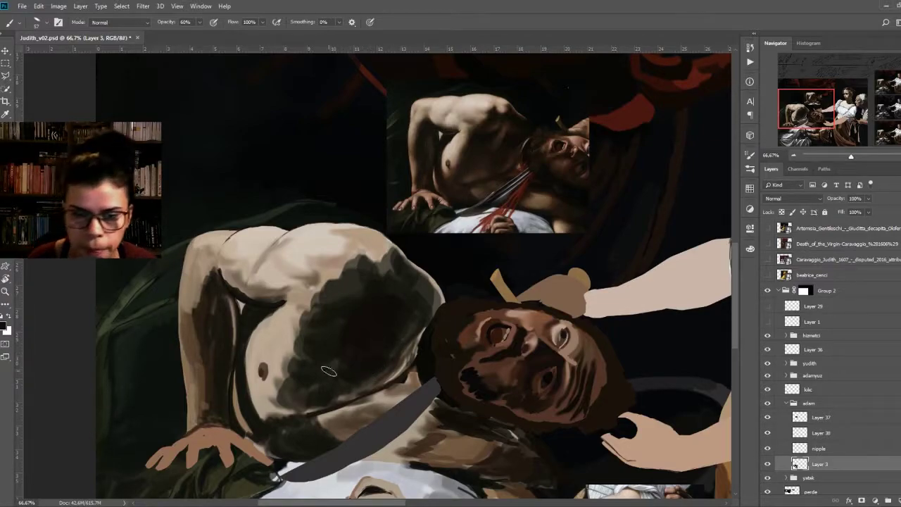
Step: Darken the torso shadow, shrink the brush, and add a lighter tone sampled from the reference
scroll(356, 359, left, 1)
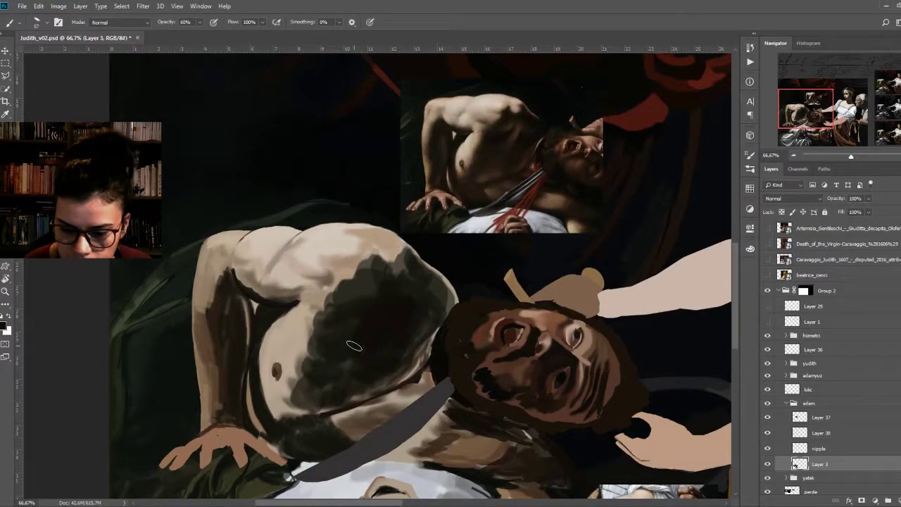
scroll(352, 315, up, 1)
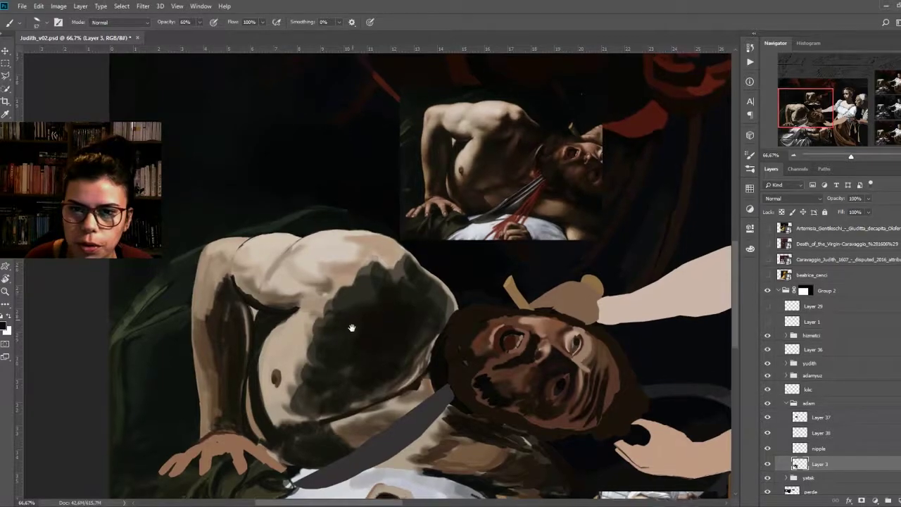
mouse_move(347, 330)
mouse_down()
mouse_move(342, 308)
mouse_move(365, 304)
mouse_move(408, 271)
mouse_move(446, 299)
mouse_move(416, 355)
mouse_move(380, 391)
mouse_up()
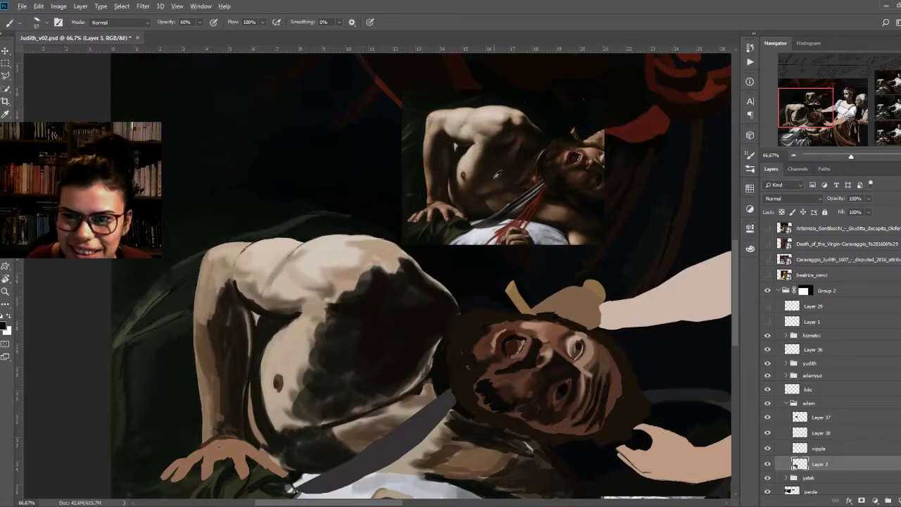
key(bracketleft)
key(bracketleft)
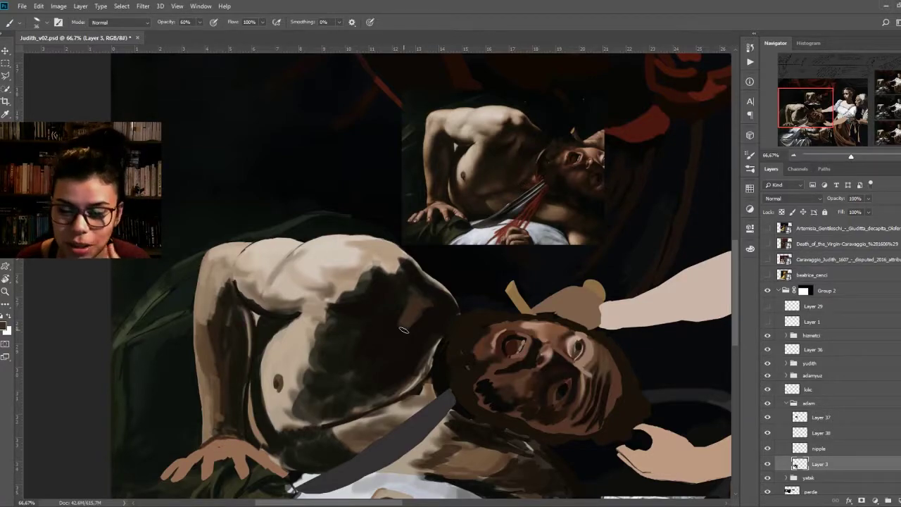
alt+click(512, 136)
drag(383, 306, 394, 297)
Step: Paint large dark reference-sampled strokes down the torso and extend the lower-torso shadow
alt+click(501, 152)
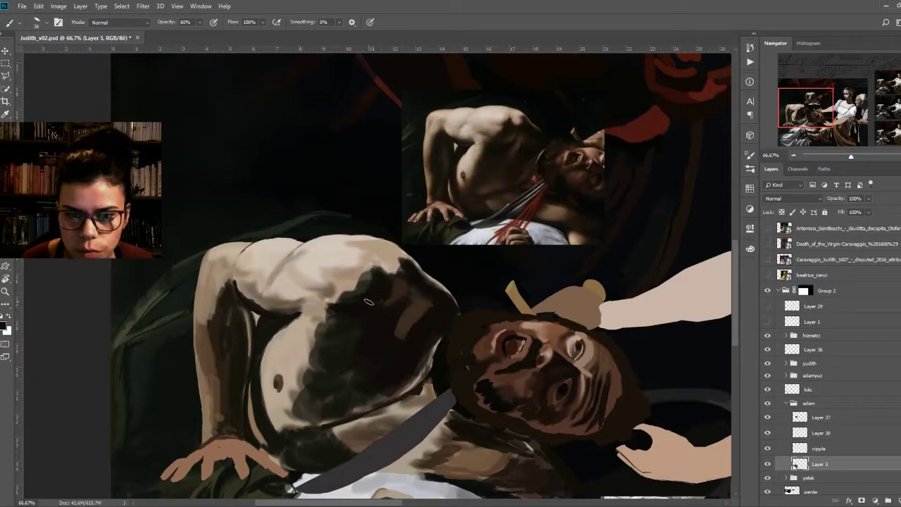
mouse_move(422, 331)
mouse_down()
mouse_move(400, 346)
mouse_move(401, 318)
mouse_up()
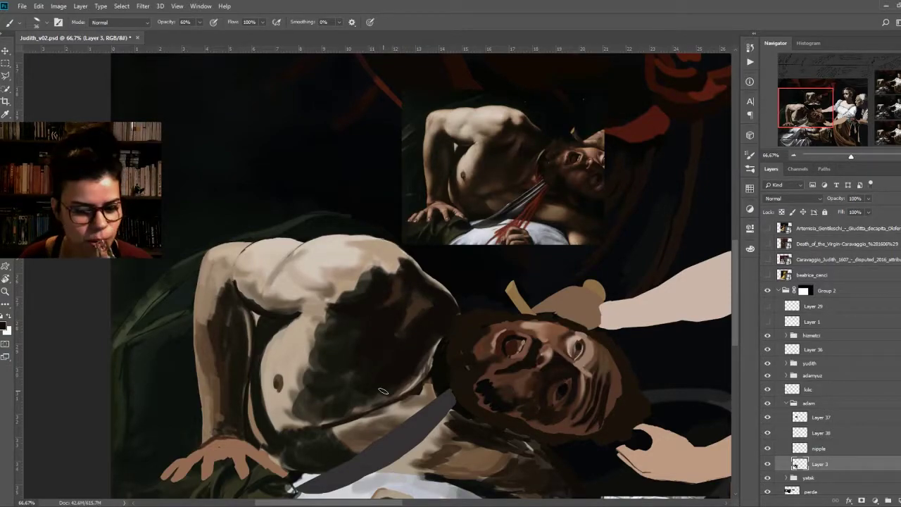
drag(412, 345, 426, 338)
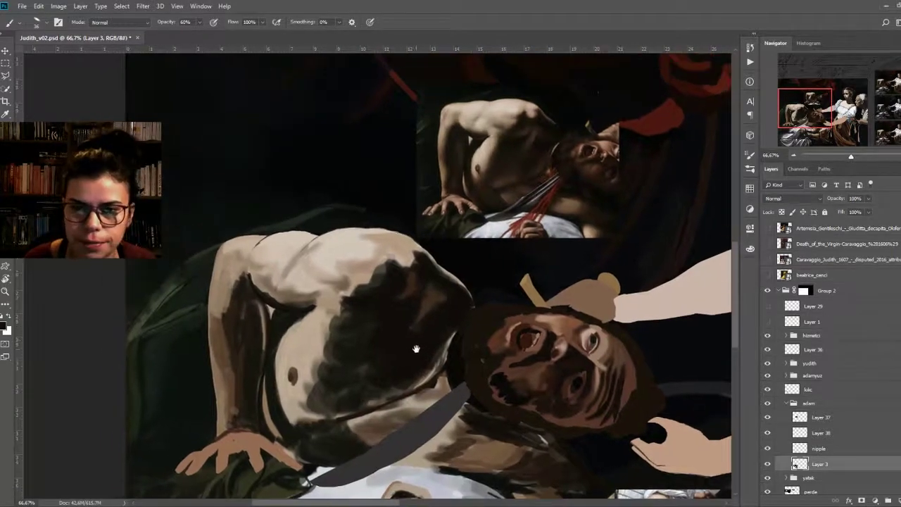
drag(384, 310, 341, 390)
drag(540, 143, 515, 140)
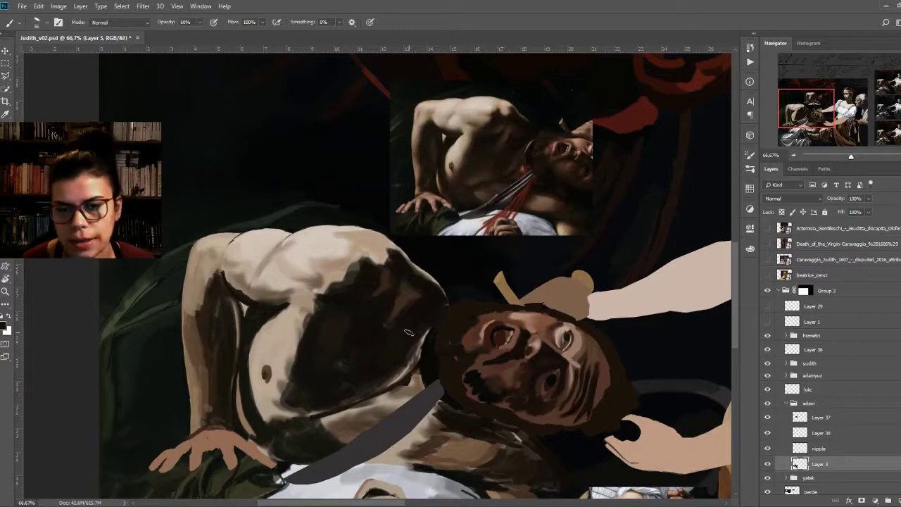
drag(325, 401, 358, 392)
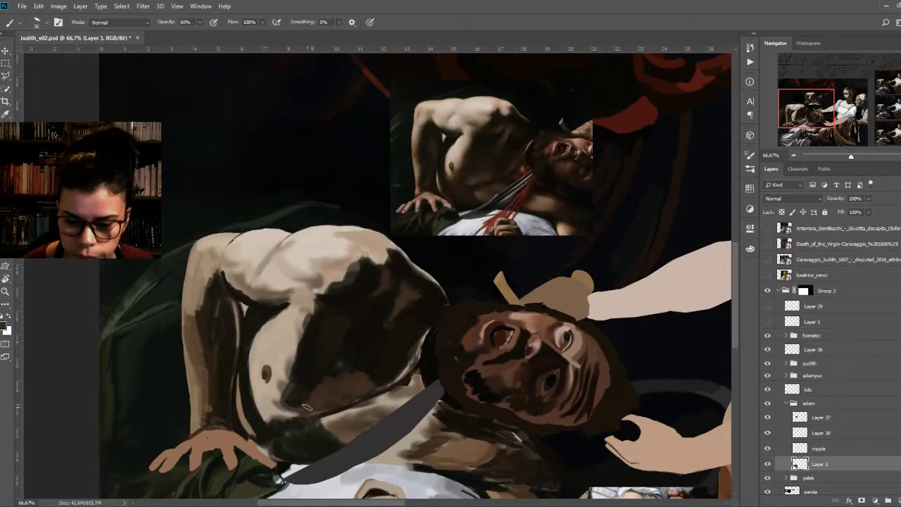
drag(349, 402, 417, 373)
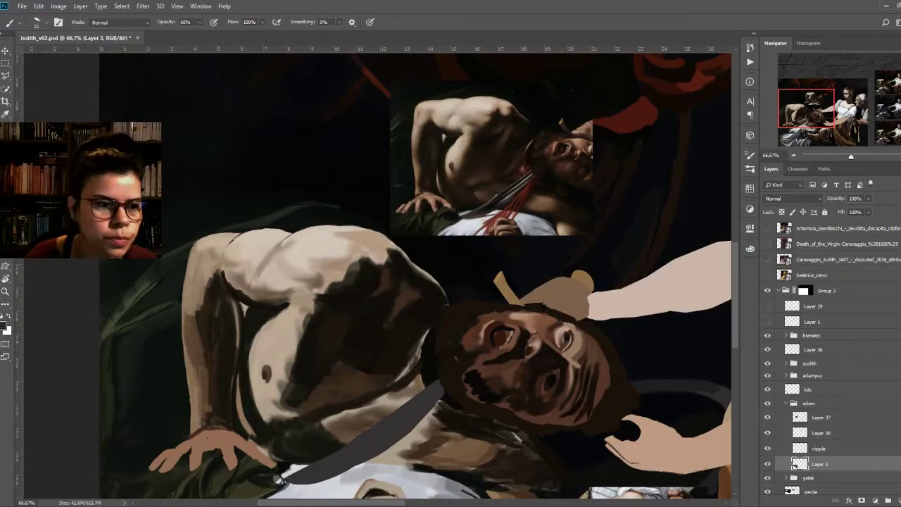
key(r)
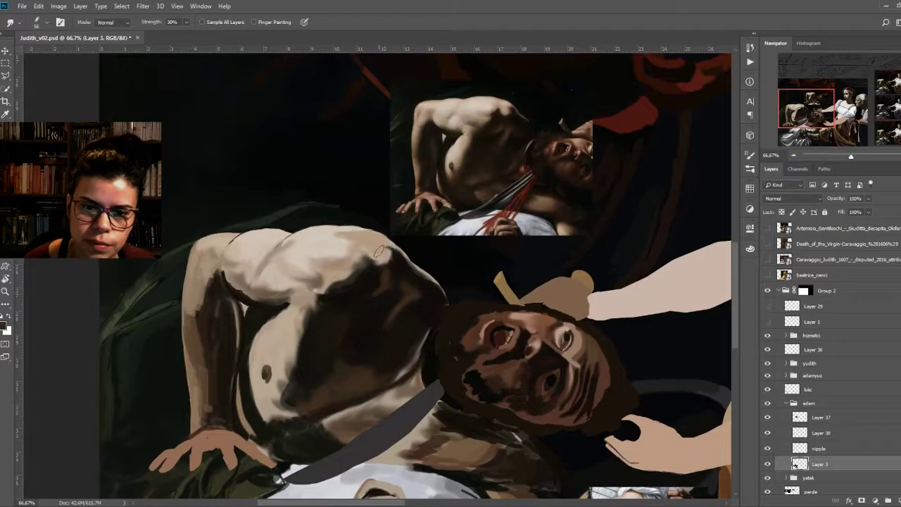
Step: Add dark brush strokes across the torso and sample a new colour from the reference
scroll(334, 366, left, 2)
key(b)
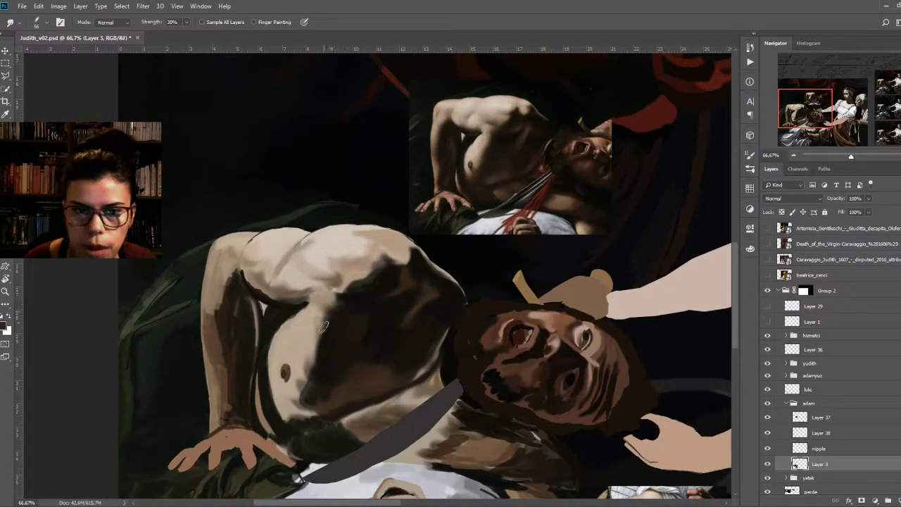
scroll(329, 316, up, 2)
scroll(329, 317, left, 2)
key(b)
mouse_move(335, 383)
mouse_down()
mouse_move(329, 347)
mouse_move(296, 337)
mouse_up()
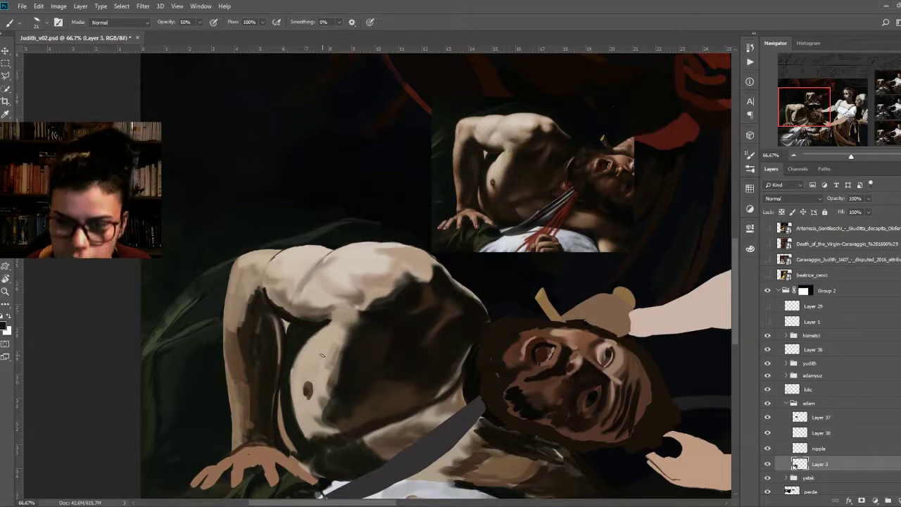
drag(433, 338, 442, 301)
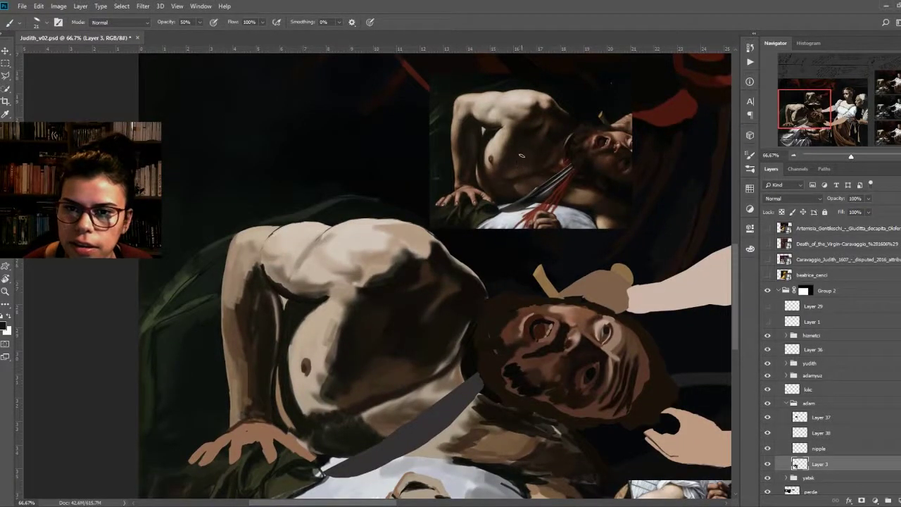
alt+click(391, 363)
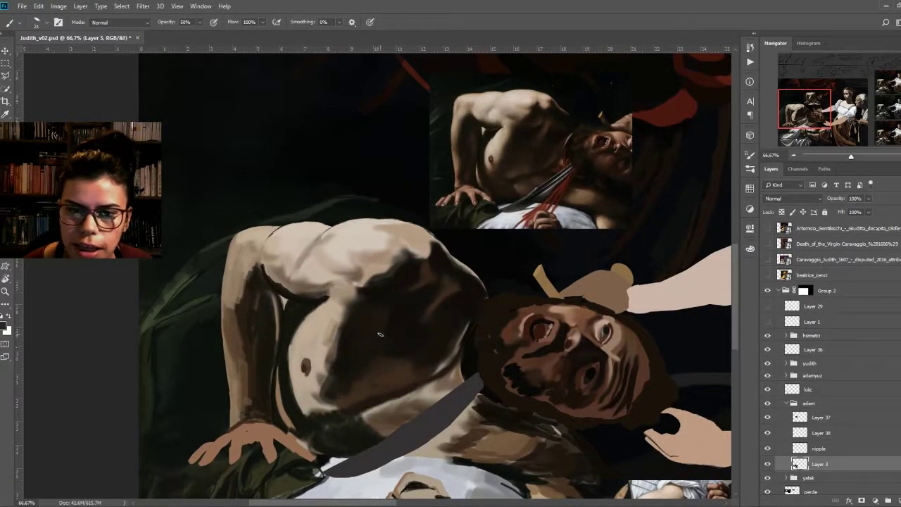
Step: Zoom out to compare the torso with the whole painting, then zoom back, pan and resample
key(ctrl+minus)
key(ctrl+minus)
key(ctrl+minus)
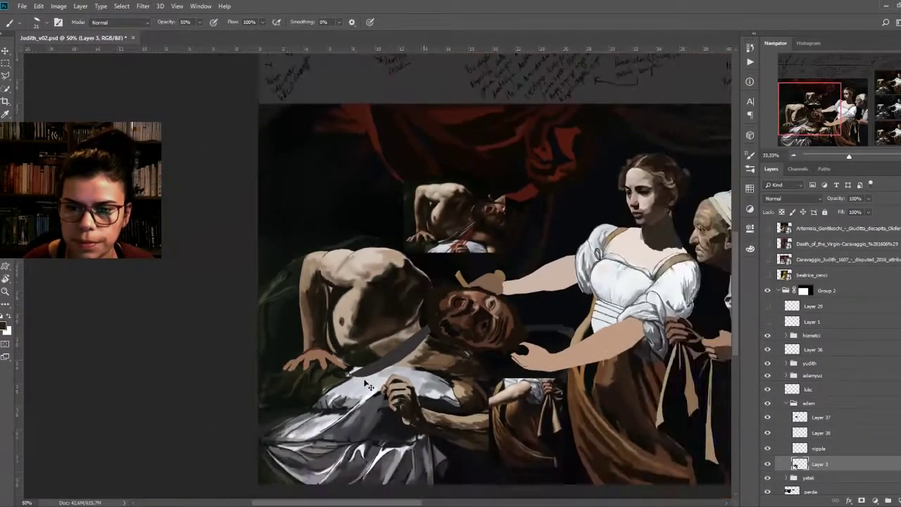
key(ctrl+plus)
key(ctrl+plus)
key(ctrl+plus)
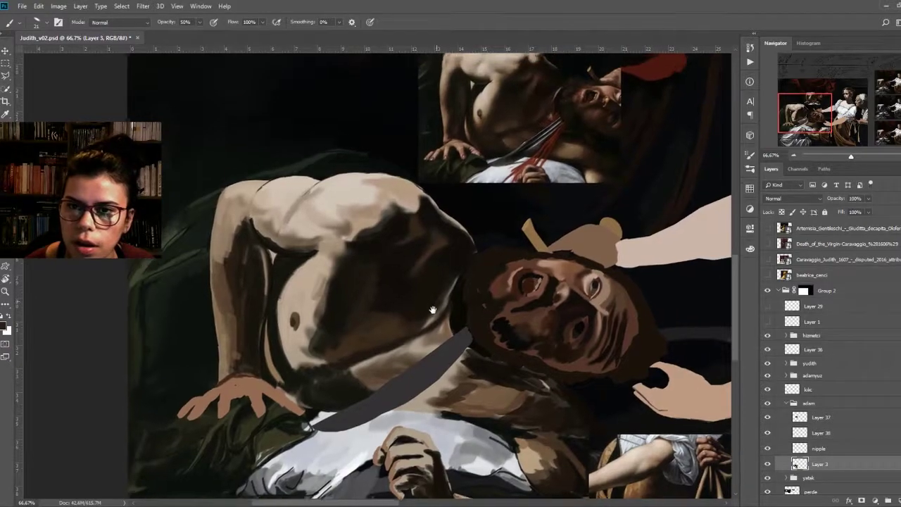
drag(429, 296, 413, 322)
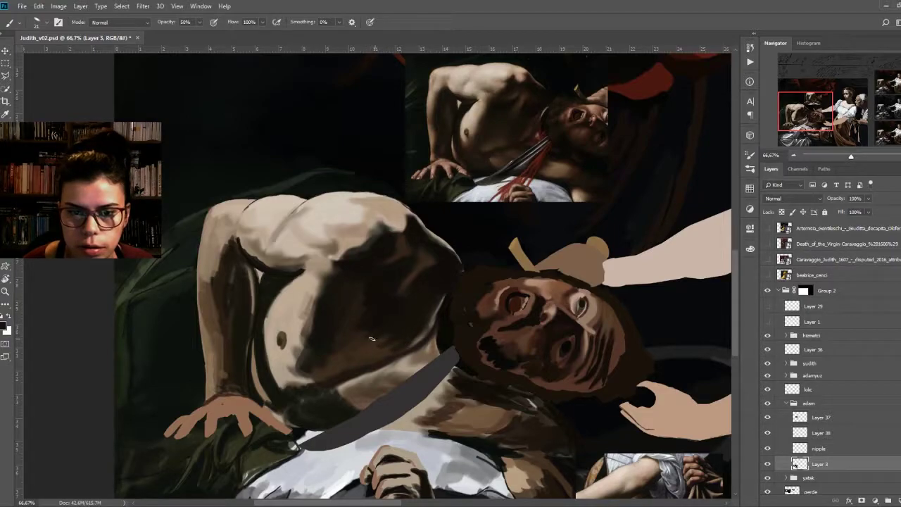
drag(373, 330, 386, 312)
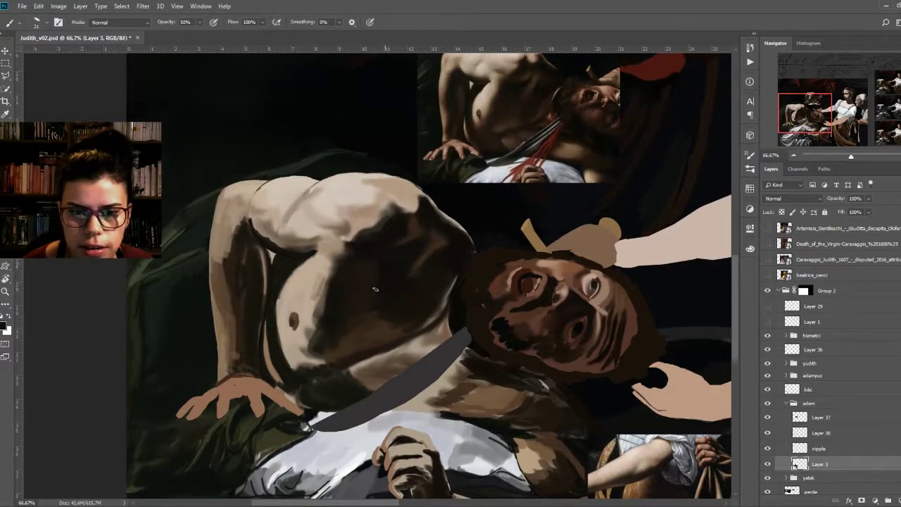
drag(373, 306, 364, 304)
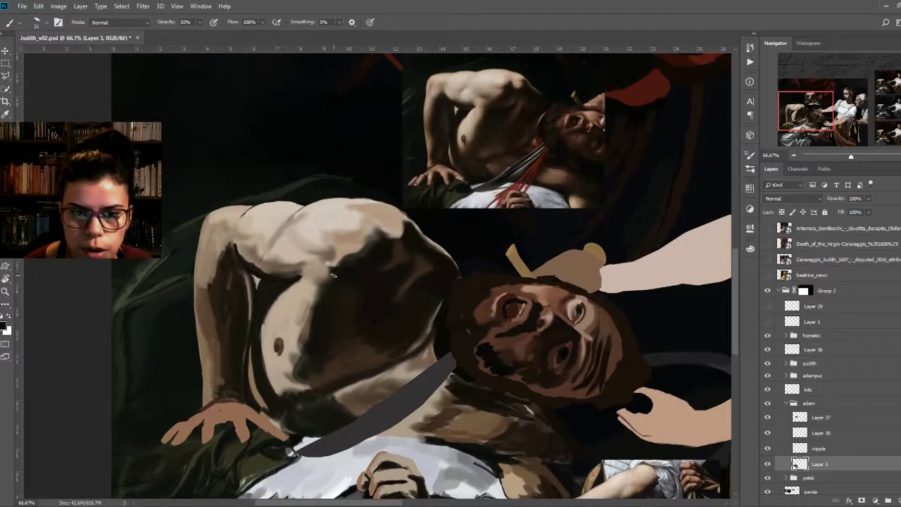
drag(333, 275, 349, 304)
click(483, 138)
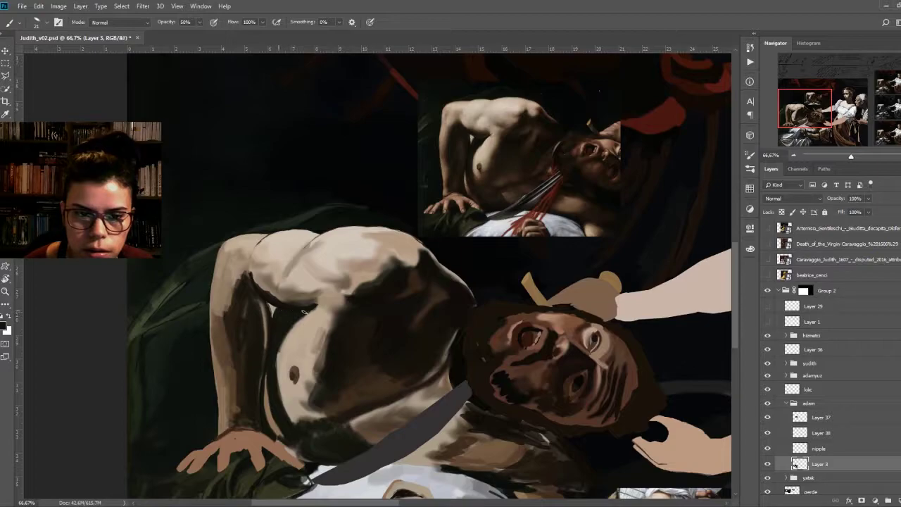
Step: Add a desaturated Hue/Saturation adjustment in Color blend mode above Group 2 and zoom out
key(ctrl+u)
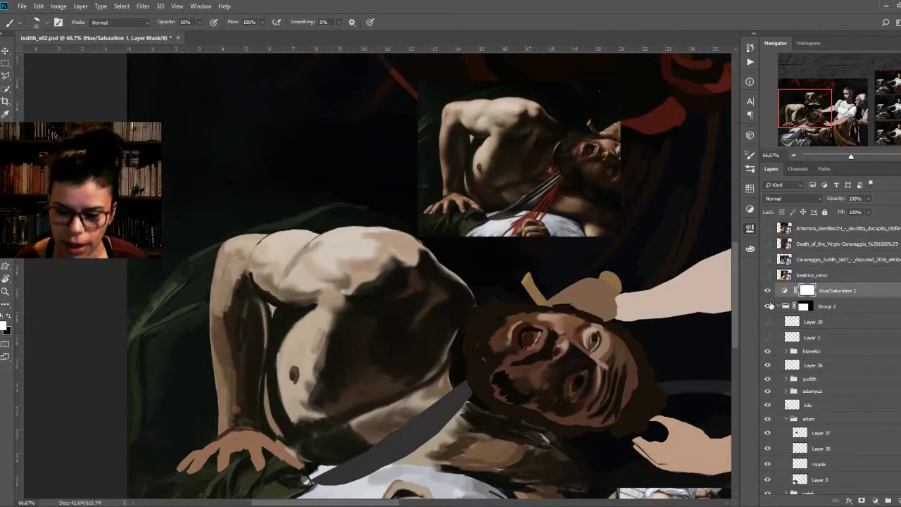
click(784, 290)
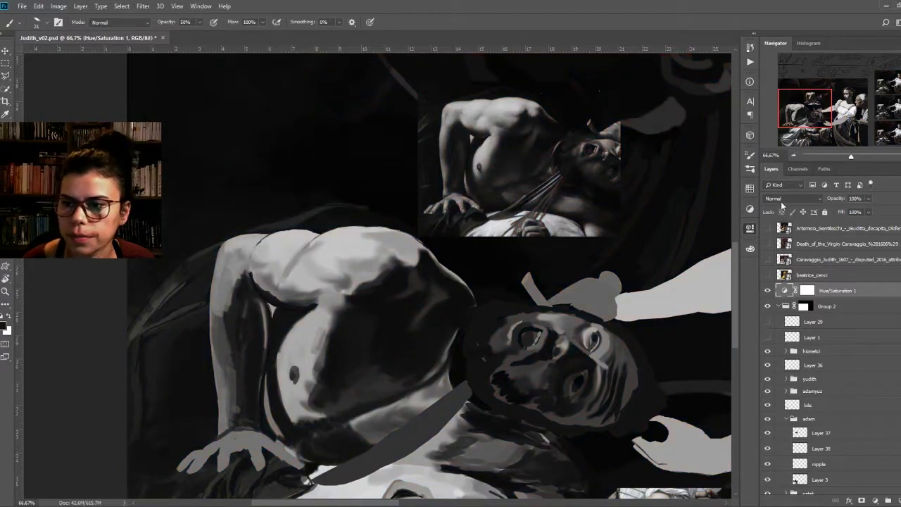
key(shift+alt+c)
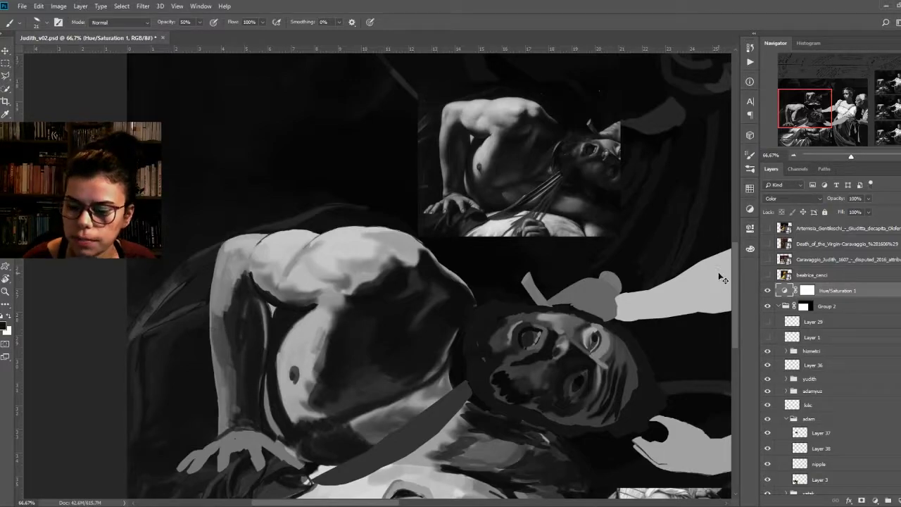
key(ctrl+minus)
mouse_move(472, 286)
mouse_down()
mouse_move(436, 321)
mouse_move(445, 319)
mouse_up()
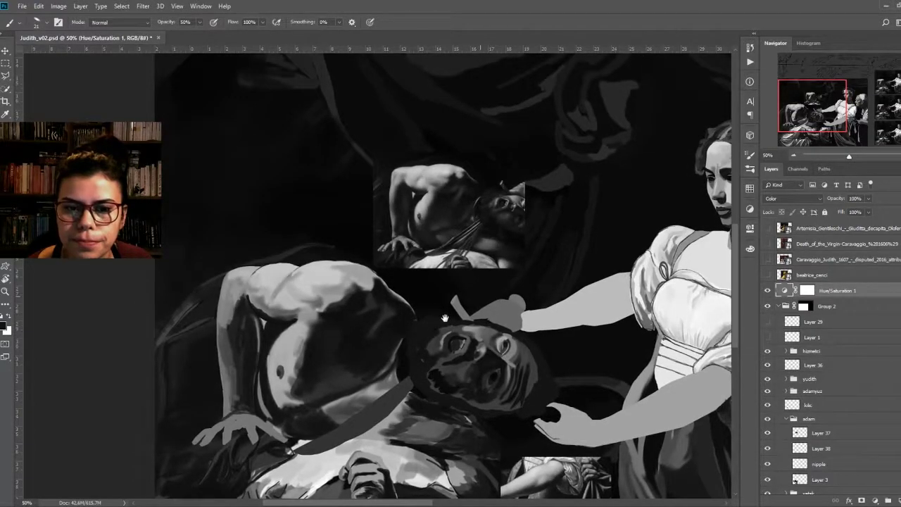
drag(345, 382, 387, 324)
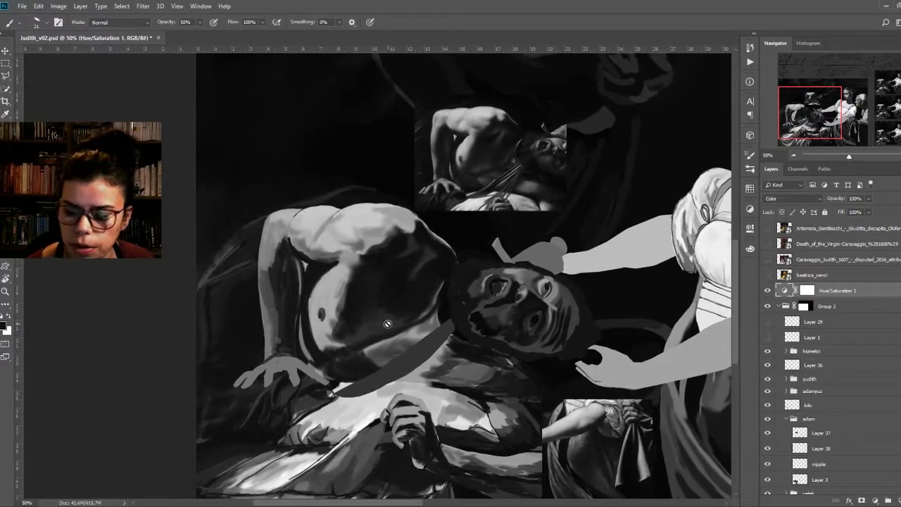
key(ctrl+minus)
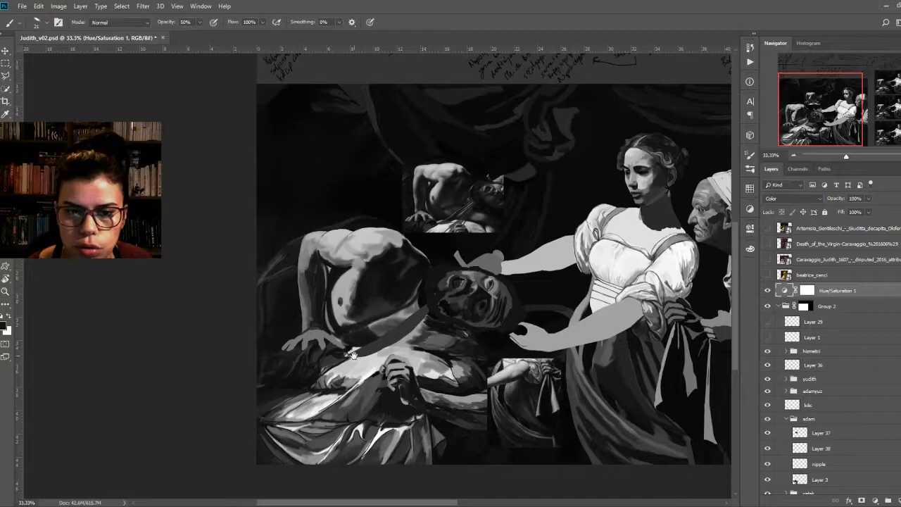
drag(354, 356, 333, 363)
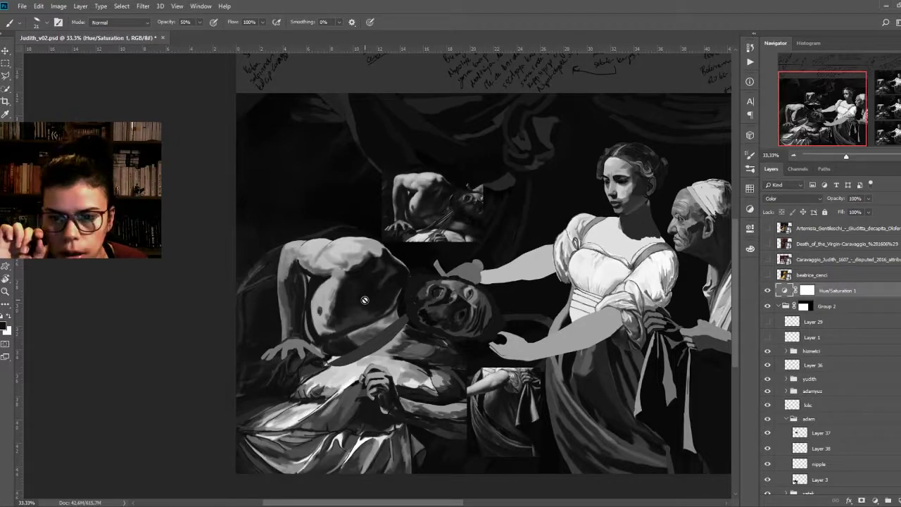
Step: Inspect grayscale values, from the notes and references to Judith's face at 200%
drag(622, 229, 529, 265)
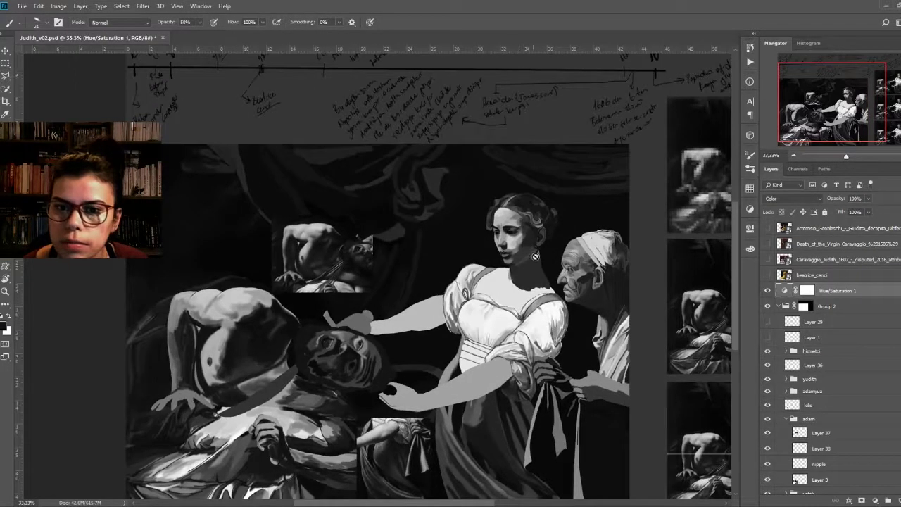
key(ctrl+plus)
key(ctrl+plus)
drag(519, 258, 465, 304)
key(ctrl+plus)
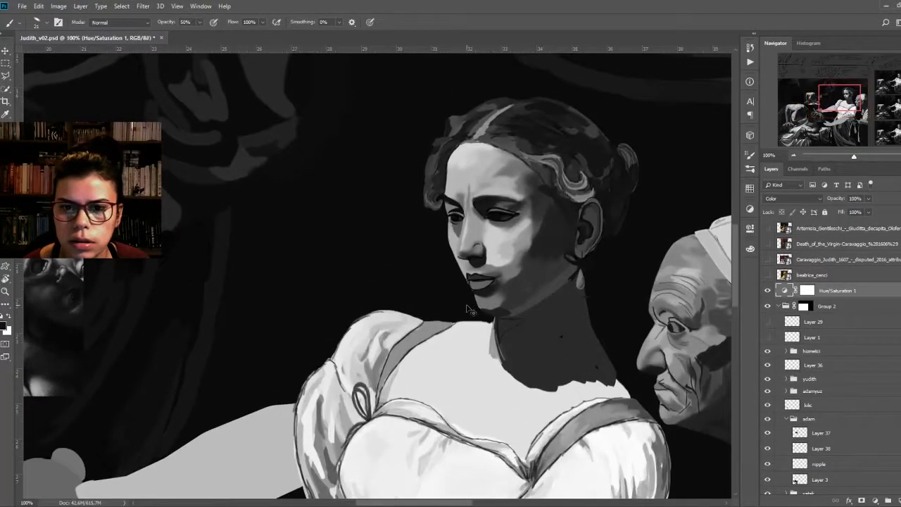
scroll(466, 305, right, 1)
scroll(464, 324, right, 4)
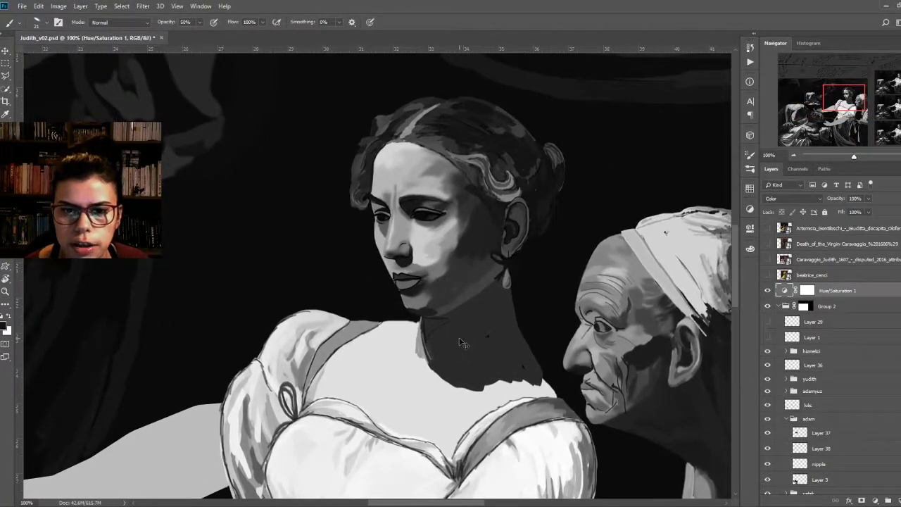
key(ctrl+plus)
drag(459, 338, 425, 381)
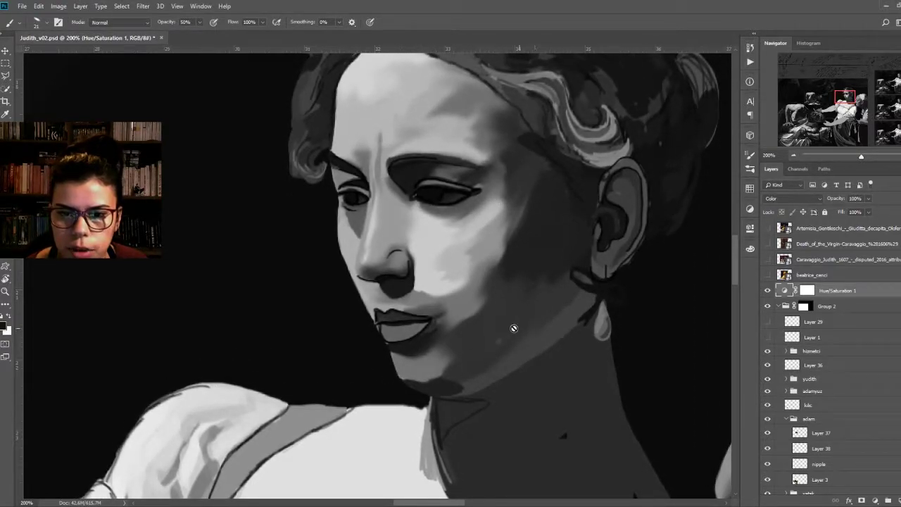
scroll(527, 185, down, 1)
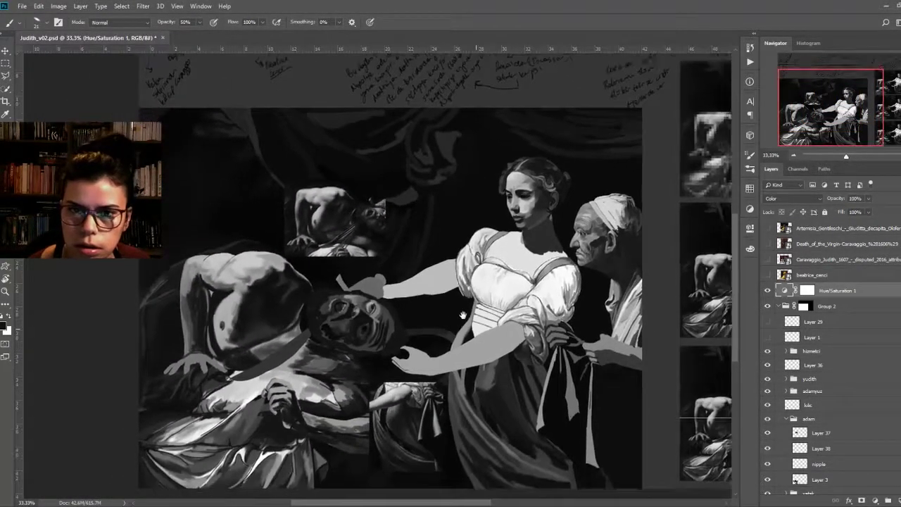
Step: Try Saturation blending on the adjustment, revert to Color, and zoom out to the whole document
drag(463, 314, 451, 300)
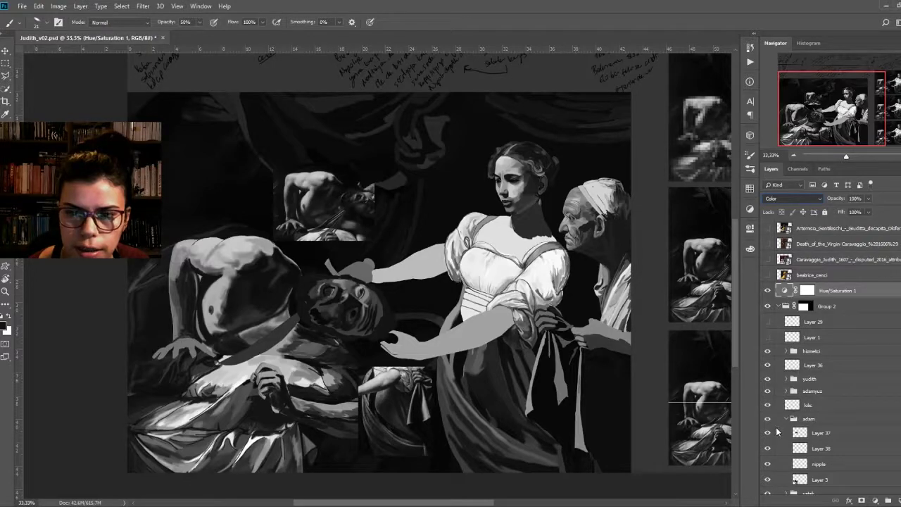
key(Up)
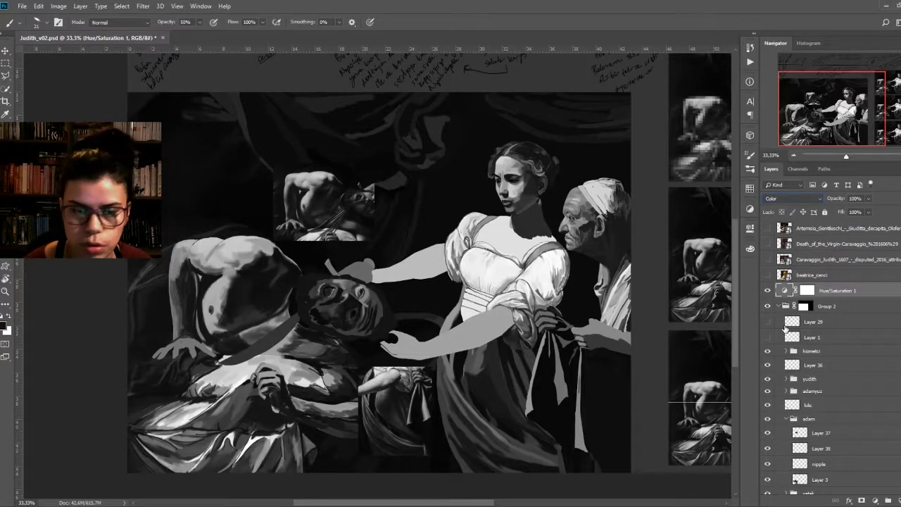
key(Down)
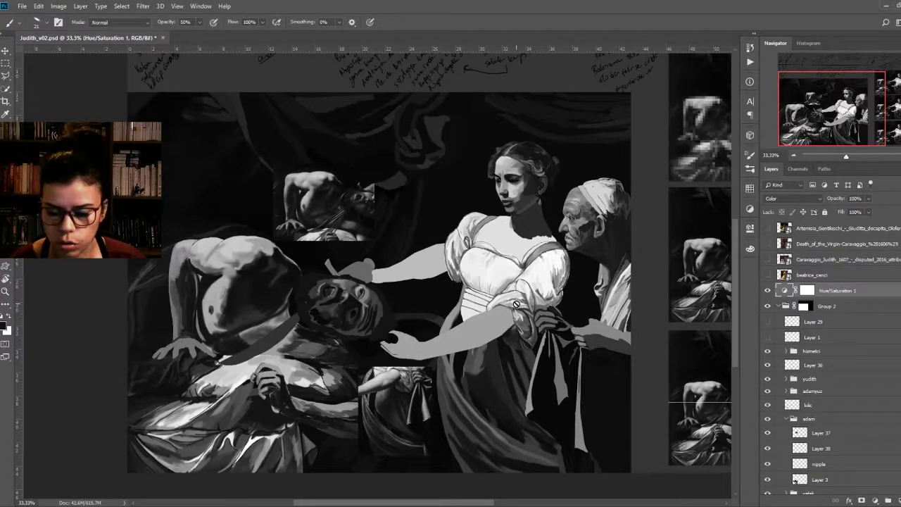
key(ctrl+minus)
key(ctrl+minus)
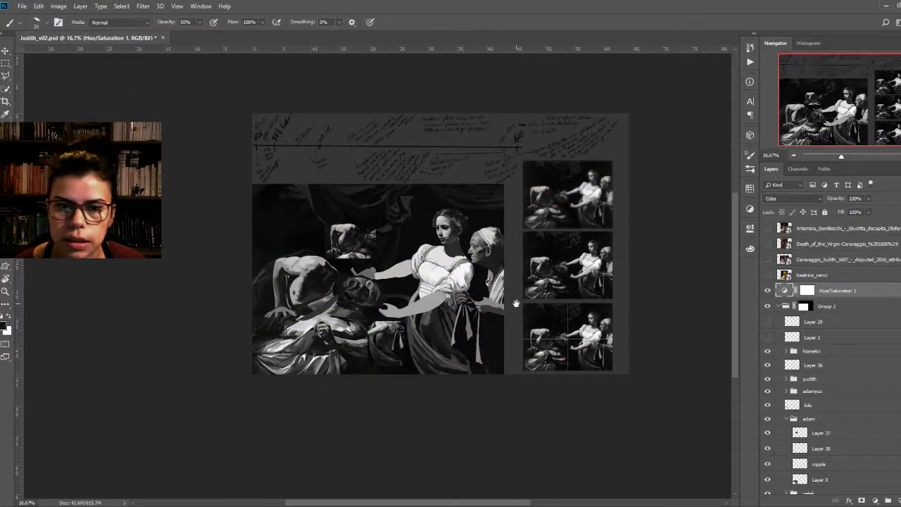
Step: Pan and scroll around the whole grayscale document, revealing more on the right
drag(410, 299, 432, 318)
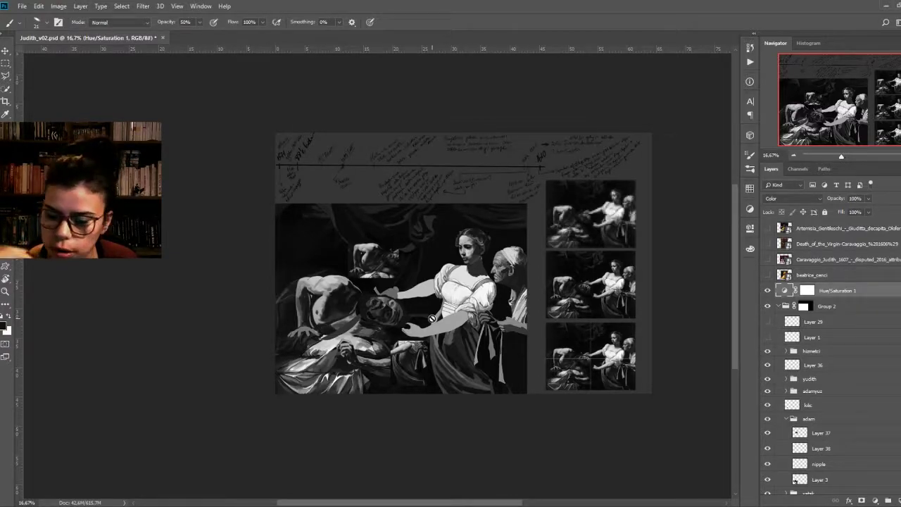
scroll(433, 318, up, 2)
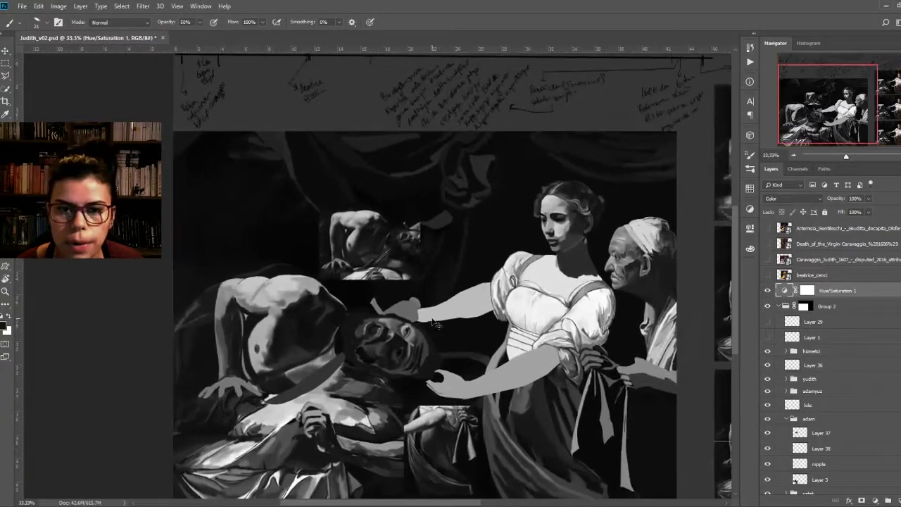
scroll(435, 323, up, 1)
scroll(432, 318, up, 1)
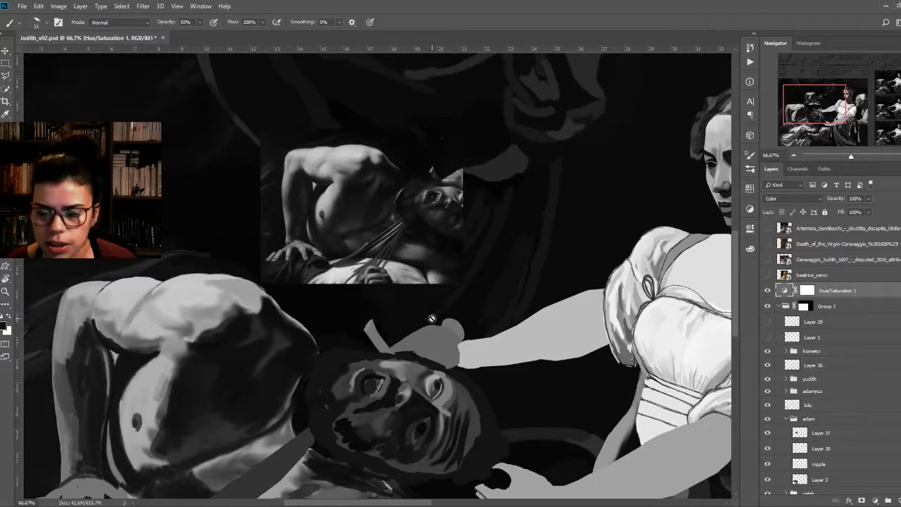
scroll(442, 302, down, 1)
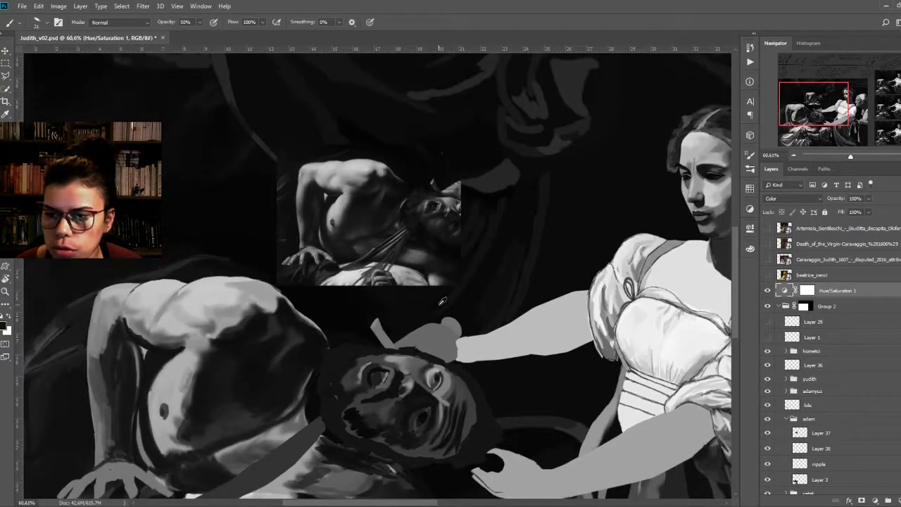
scroll(442, 301, down, 2)
scroll(441, 302, down, 2)
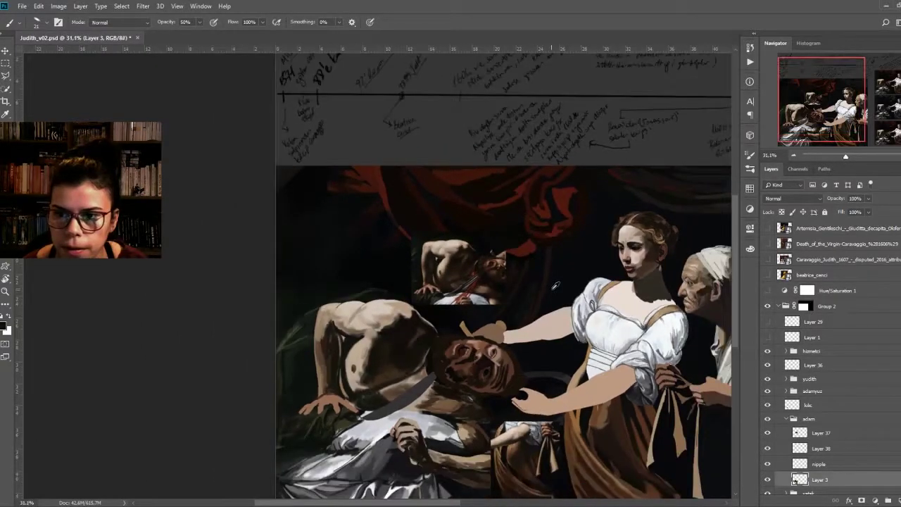
drag(555, 286, 463, 280)
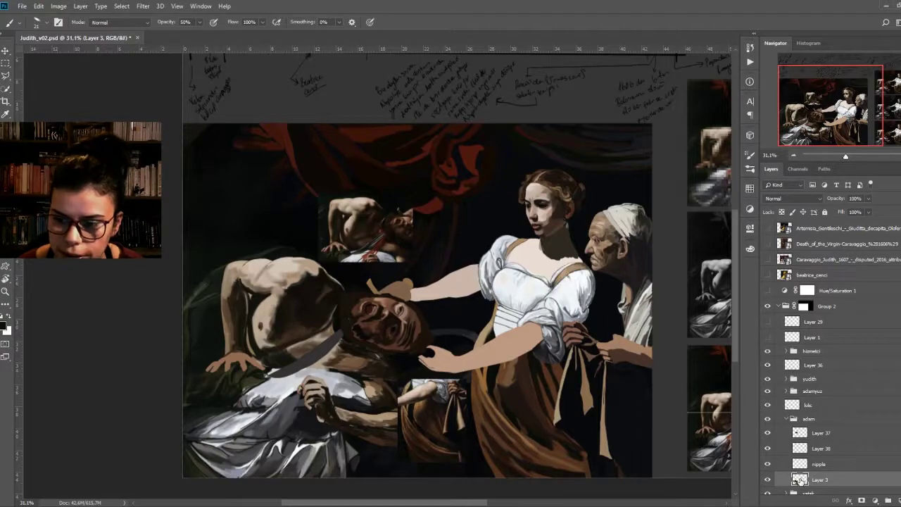
scroll(799, 479, up, 3)
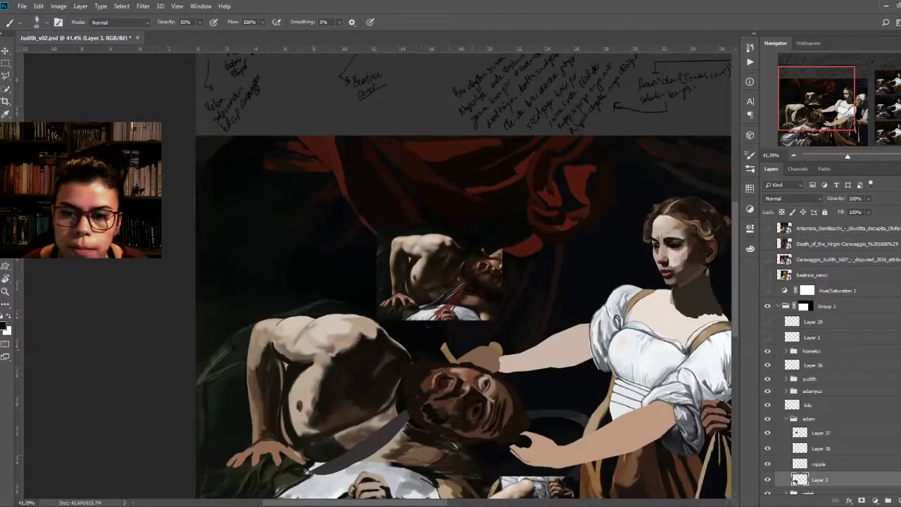
scroll(423, 303, down, 3)
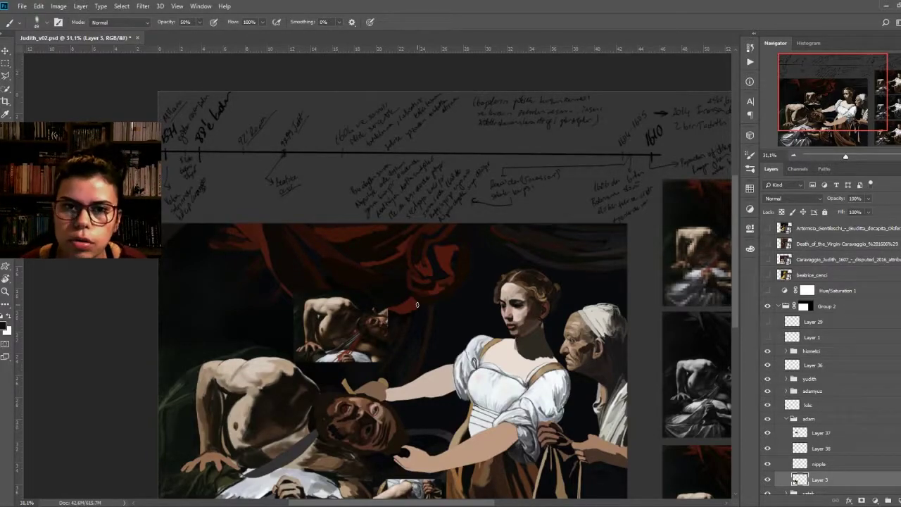
scroll(268, 188, up, 2)
scroll(314, 190, up, 2)
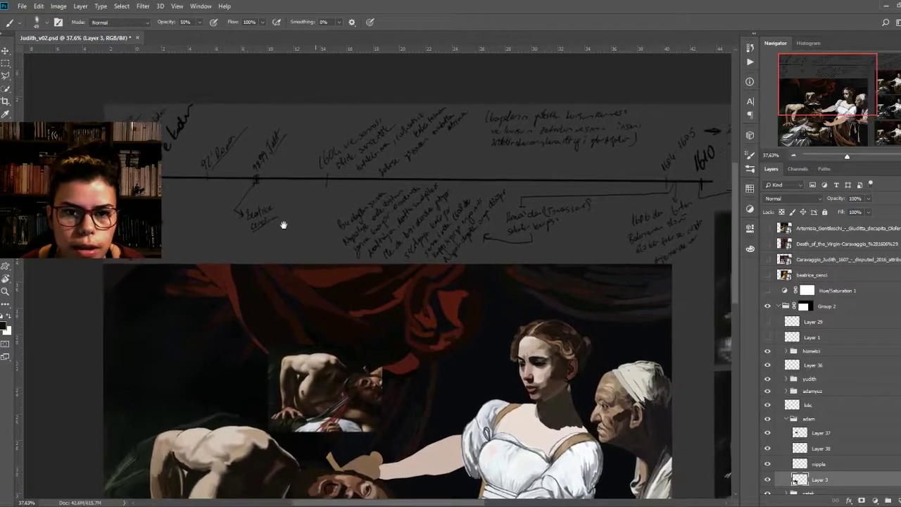
scroll(401, 281, down, 1)
scroll(401, 280, down, 1)
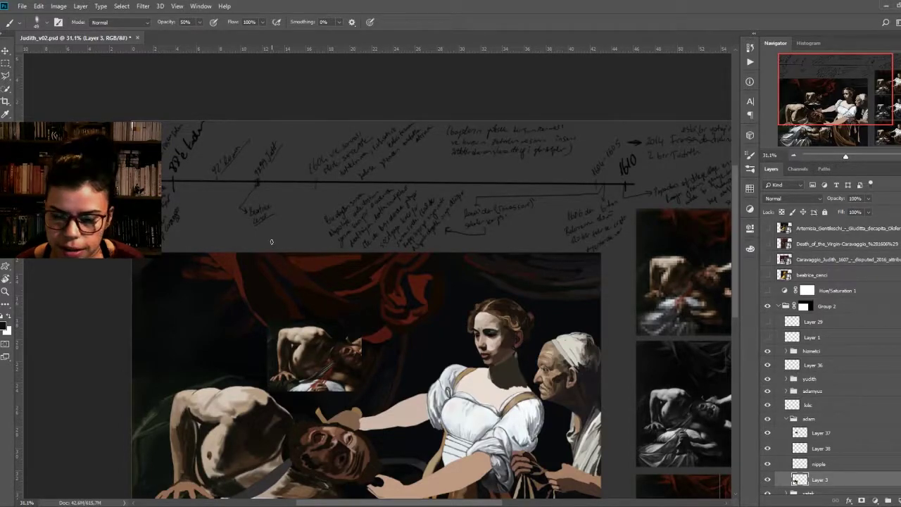
Step: Show the beatrice_cenci portrait layer and centre the portrait in the view
click(768, 275)
scroll(512, 296, down, 1)
drag(512, 295, 458, 259)
scroll(479, 278, up, 1)
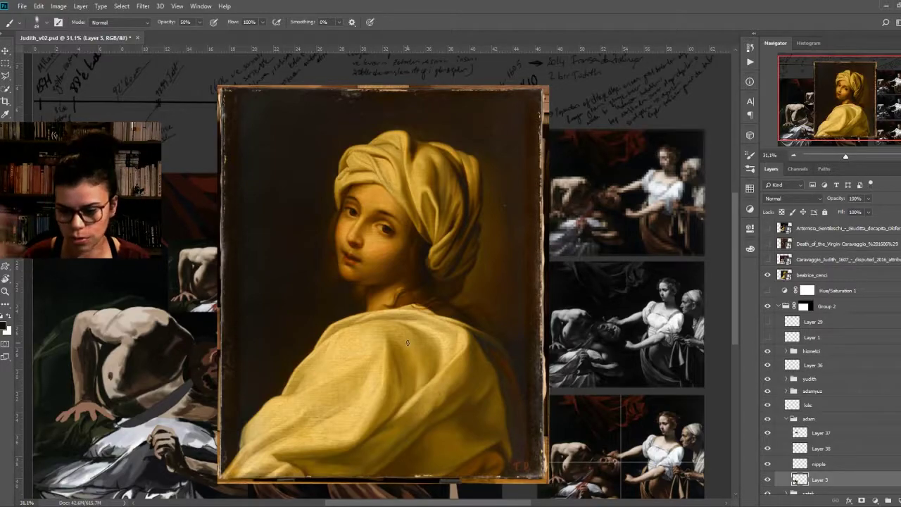
Step: Review the Beatrice Cenci portrait over the canvas, then hide the beatrice_cenci layer
scroll(445, 298, down, 2)
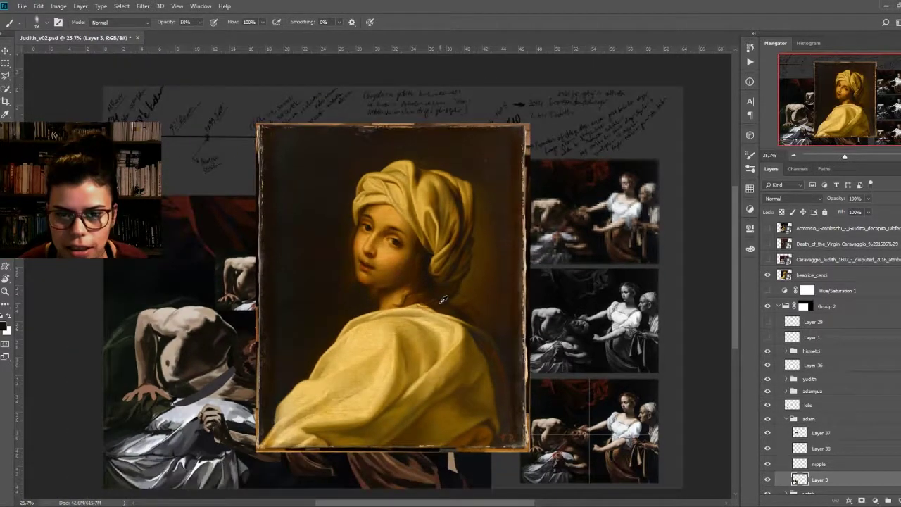
scroll(444, 298, down, 2)
drag(444, 298, 458, 310)
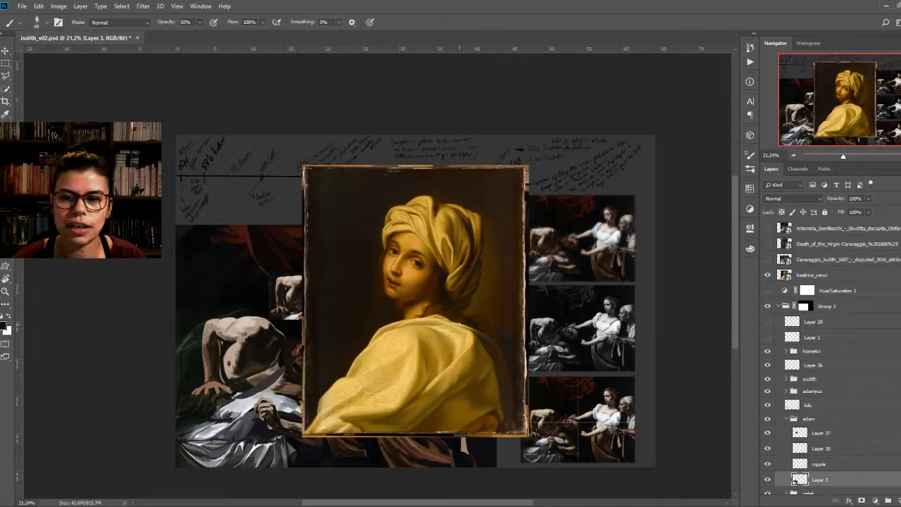
scroll(478, 308, up, 1)
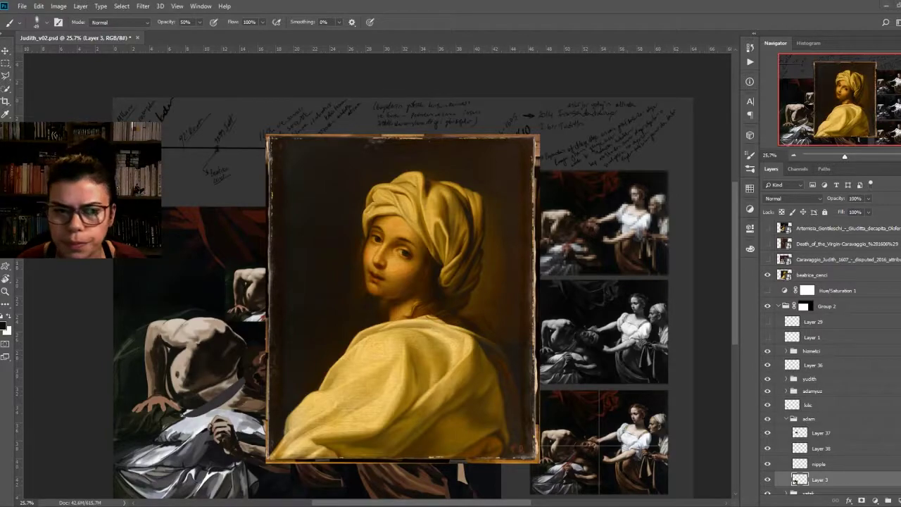
scroll(523, 274, down, 1)
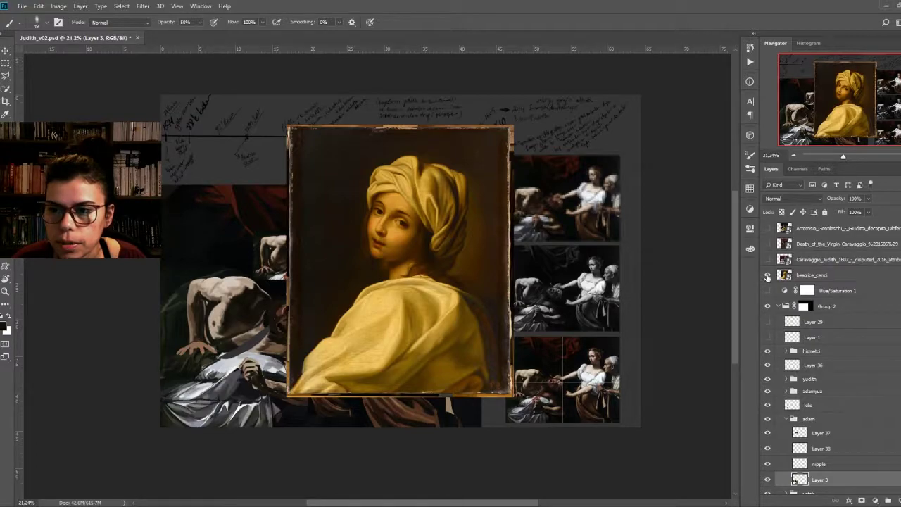
click(767, 274)
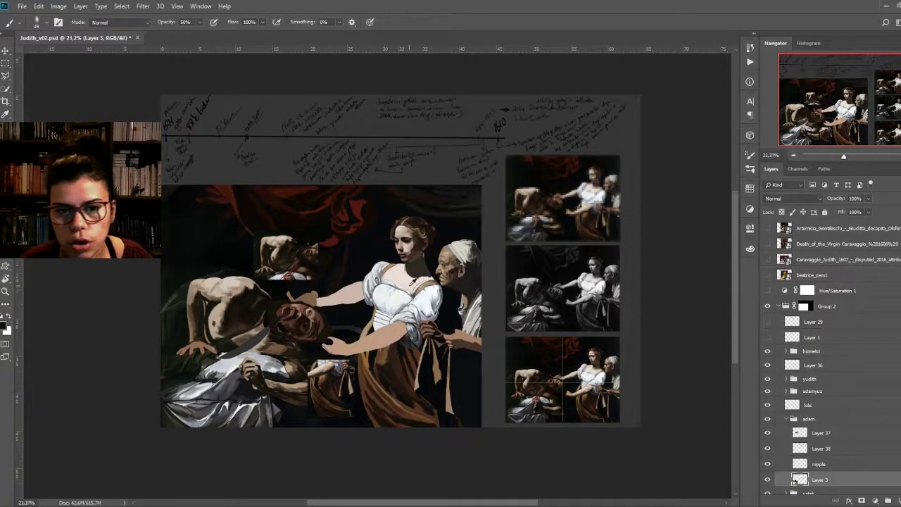
Step: Scroll and pan across the canvas to review the painted copy and its references
scroll(405, 266, up, 1)
drag(404, 266, 461, 280)
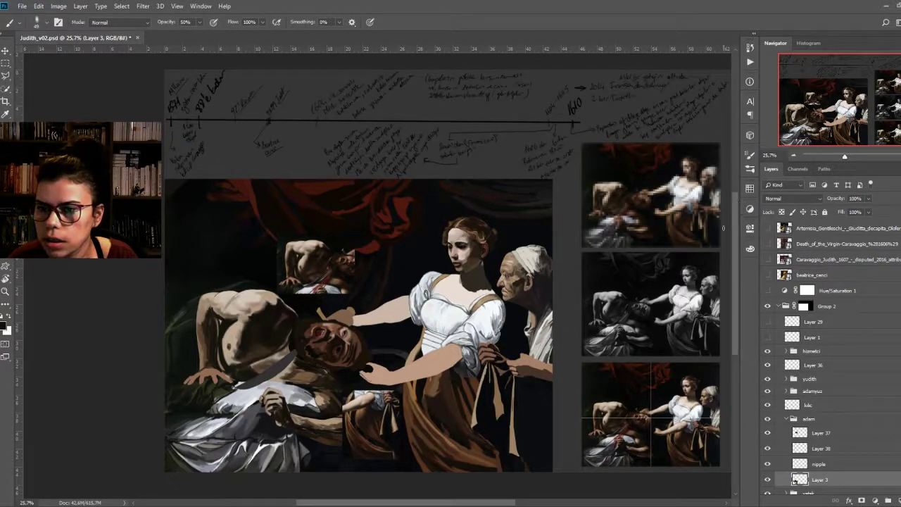
scroll(845, 338, down, 1)
scroll(838, 342, down, 1)
scroll(823, 345, down, 1)
scroll(810, 346, down, 1)
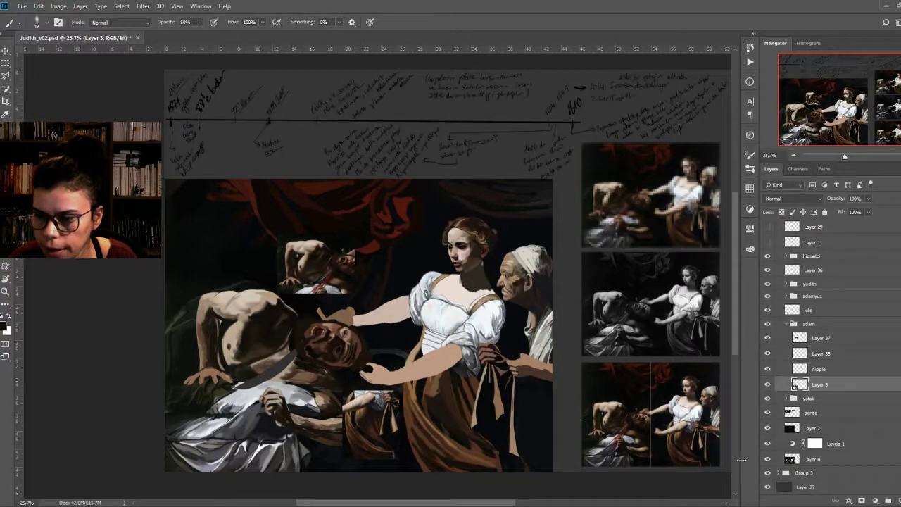
scroll(815, 311, up, 2)
scroll(789, 277, up, 1)
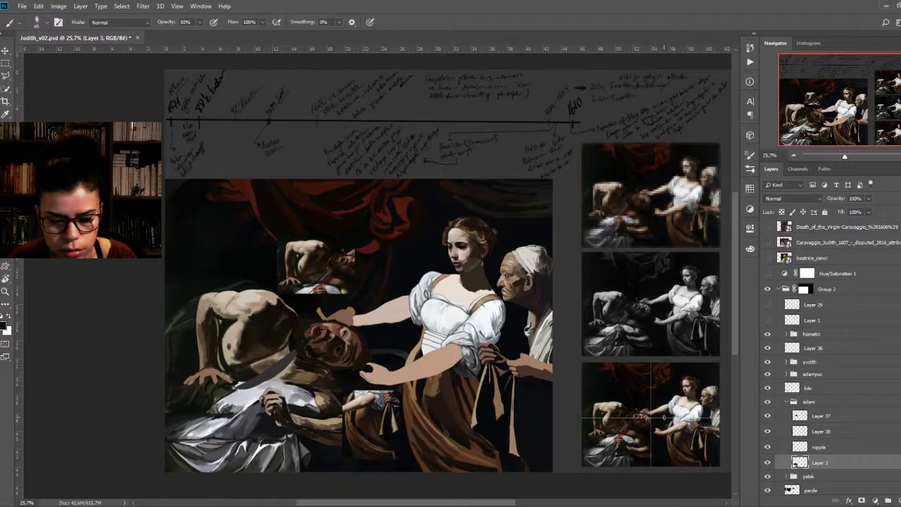
Step: With the Move tool, select Layer 0 copy, toggle its visibility, and bring the original reference close
key(v)
ctrl+click(692, 417)
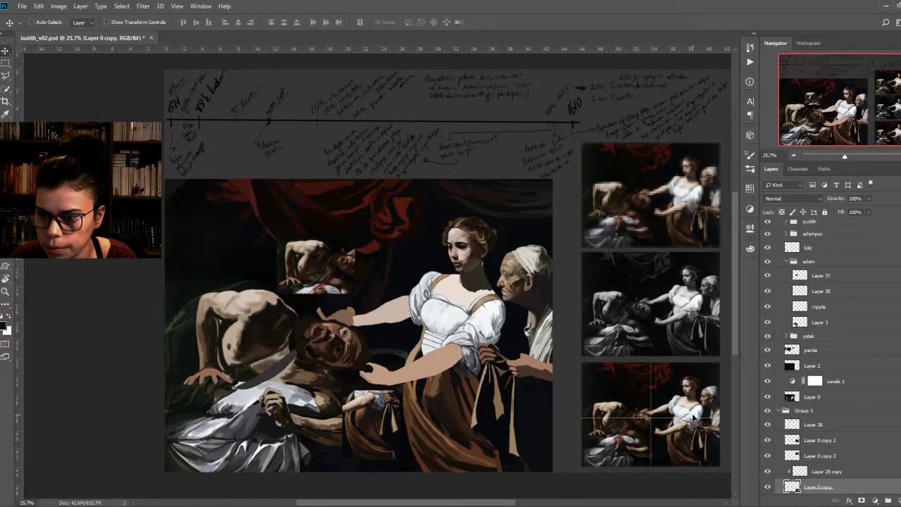
click(767, 486)
click(767, 487)
mouse_move(651, 414)
mouse_down()
mouse_move(474, 359)
mouse_move(501, 359)
mouse_move(483, 268)
mouse_up()
Step: Zoom into the reference painting, hide Layer 29 copy's white cross lines, then view the painted copy
scroll(483, 268, up, 1)
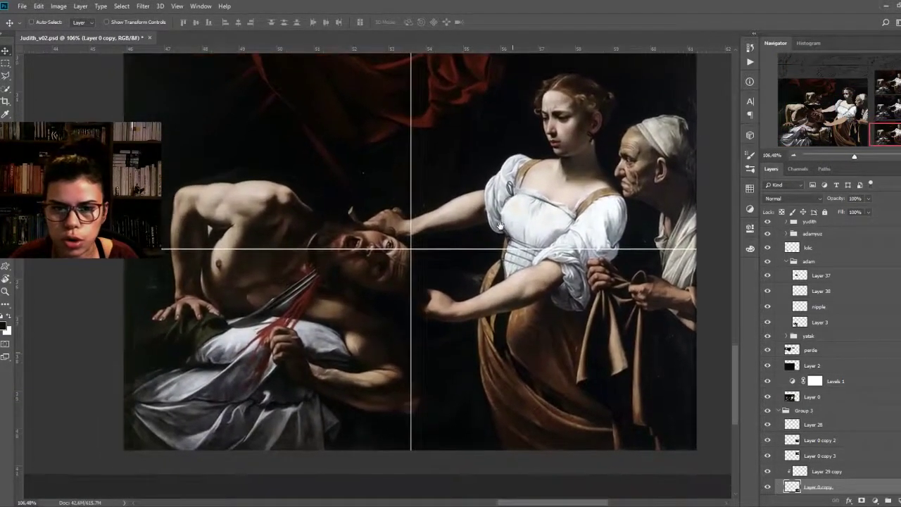
scroll(492, 303, down, 1)
scroll(497, 317, down, 1)
scroll(502, 338, down, 1)
drag(503, 338, 514, 334)
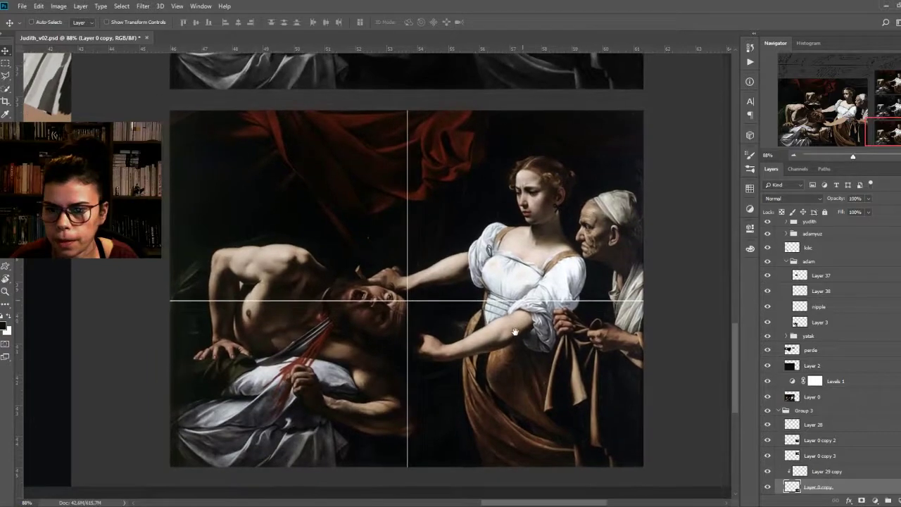
click(768, 472)
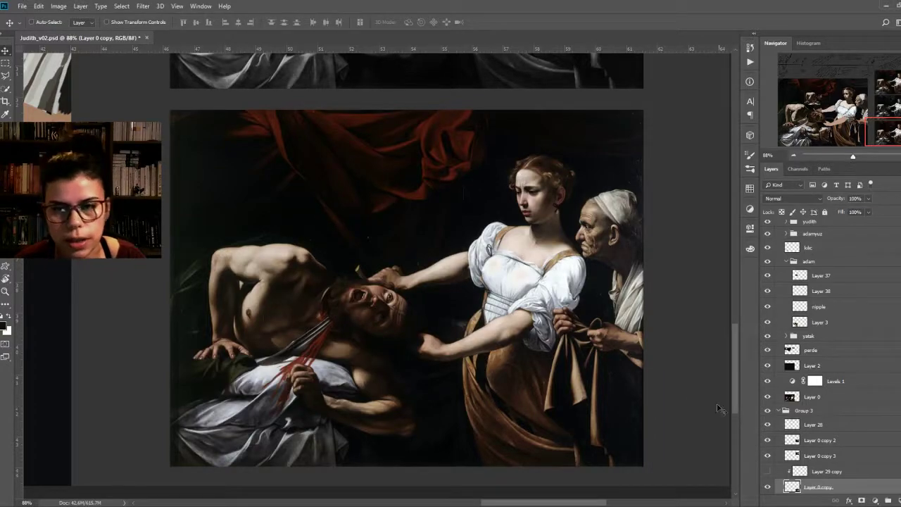
scroll(535, 336, down, 3)
scroll(535, 336, down, 3)
drag(259, 56, 465, 237)
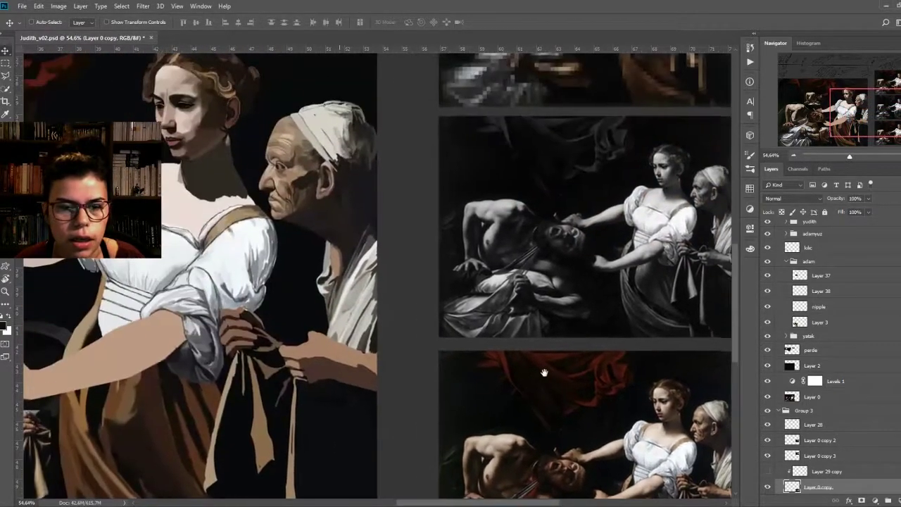
Step: Review the handwritten timeline notes, zoom out to 25.5%, and show Layer 29 copy's cross lines
scroll(466, 237, down, 2)
scroll(258, 184, up, 1)
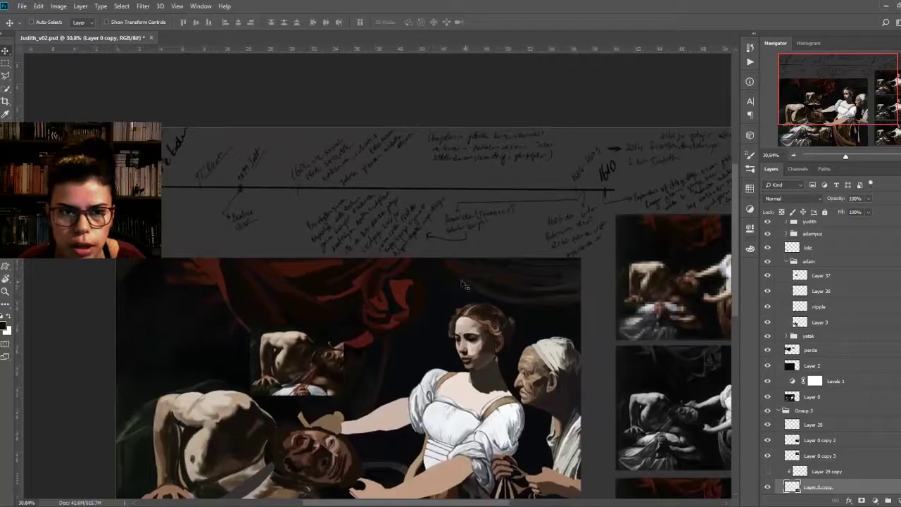
scroll(257, 184, up, 1)
scroll(258, 184, up, 5)
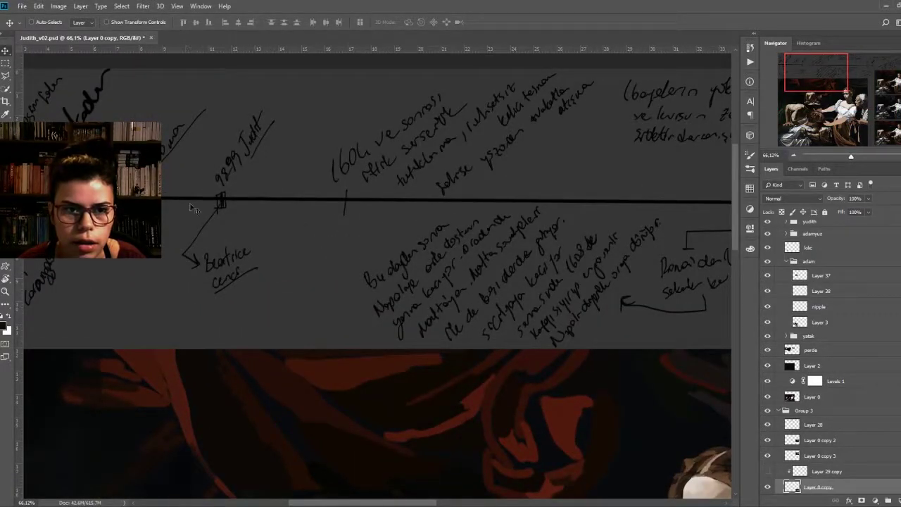
scroll(334, 231, down, 3)
scroll(334, 231, down, 2)
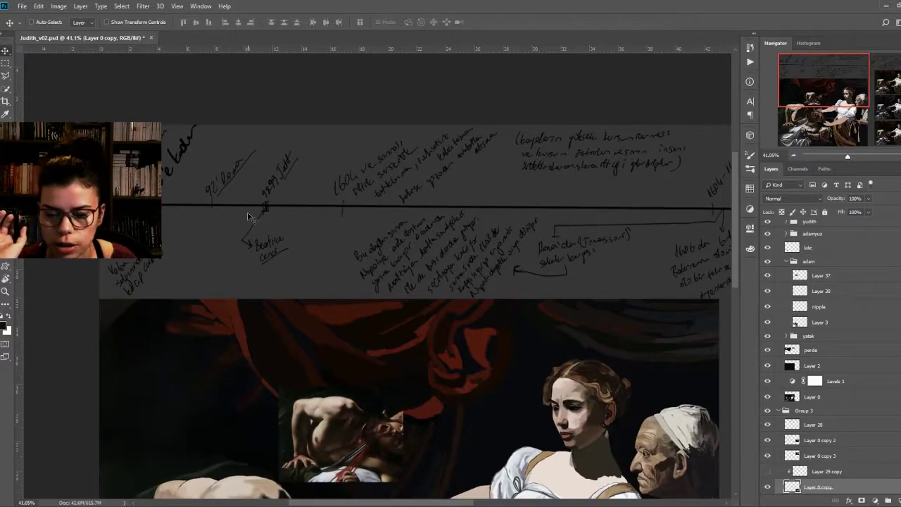
scroll(247, 216, down, 2)
scroll(247, 212, down, 1)
drag(359, 303, 307, 210)
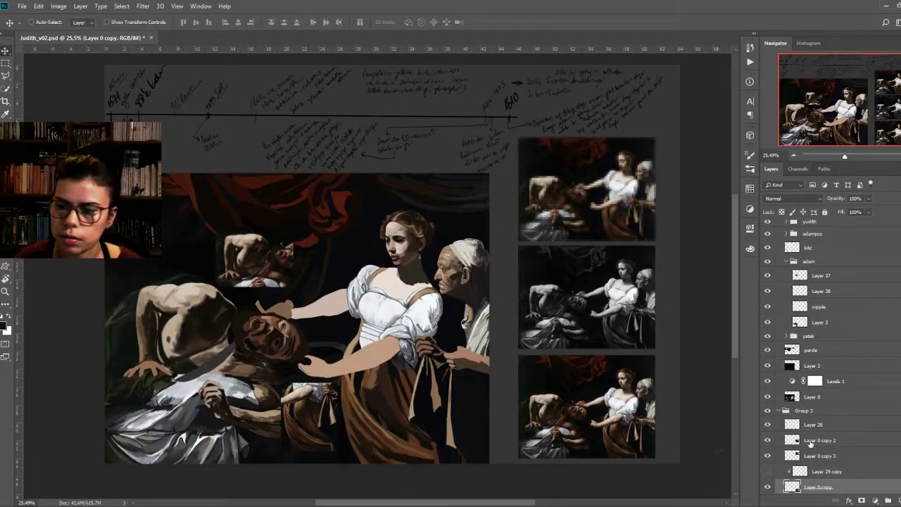
click(769, 471)
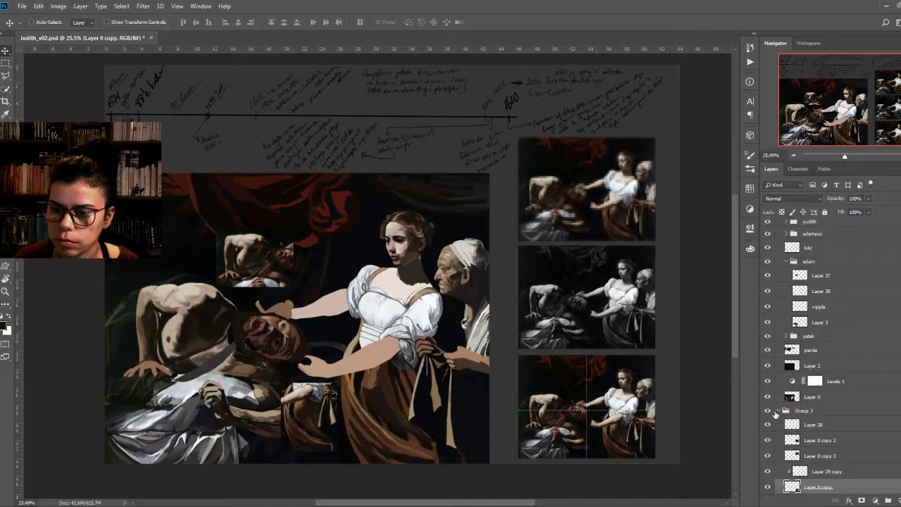
Step: Collapse Group 3 and bring the reference layers above it into view in the Layers panel
click(779, 412)
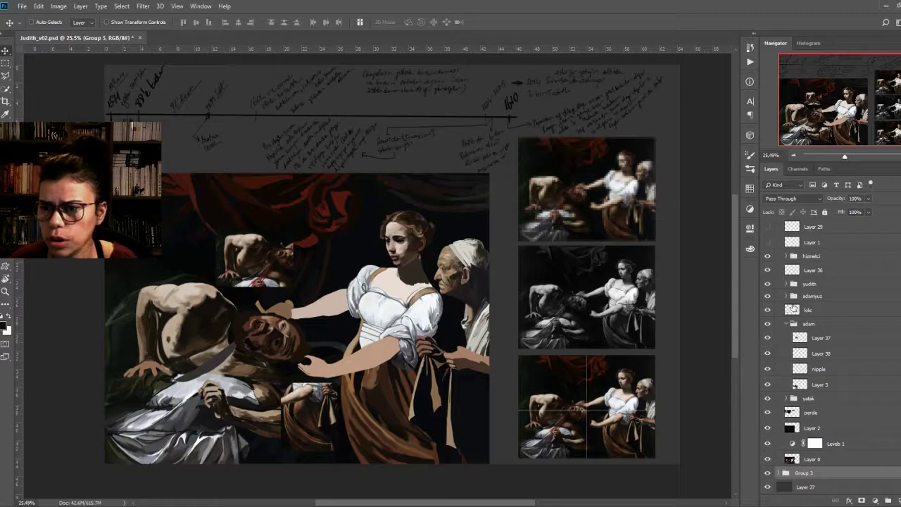
scroll(813, 313, up, 3)
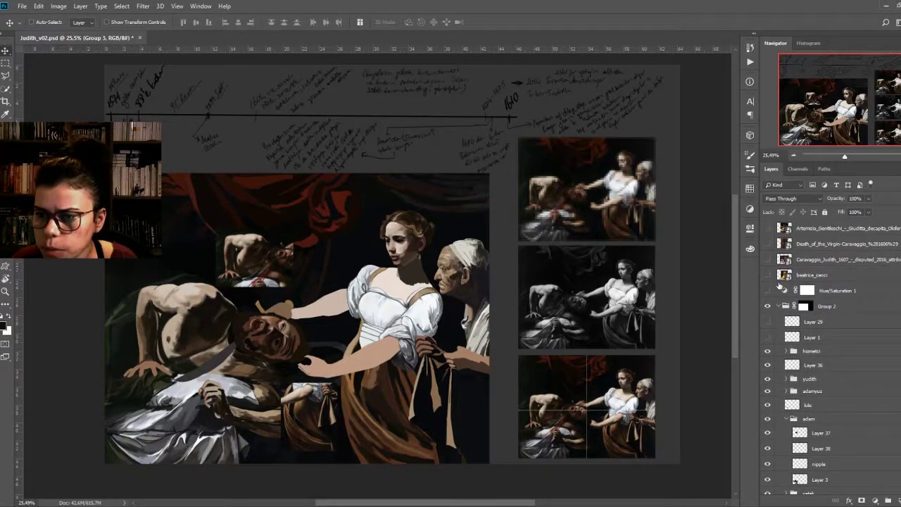
click(768, 260)
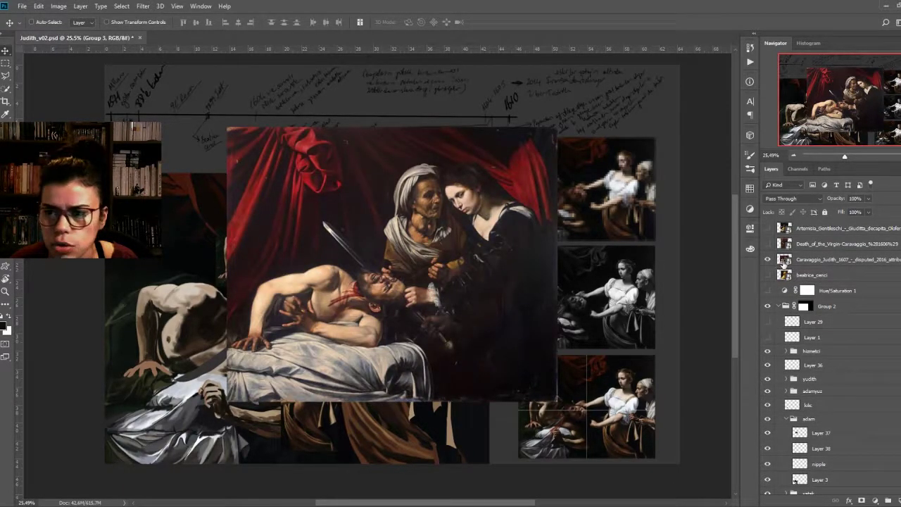
click(784, 260)
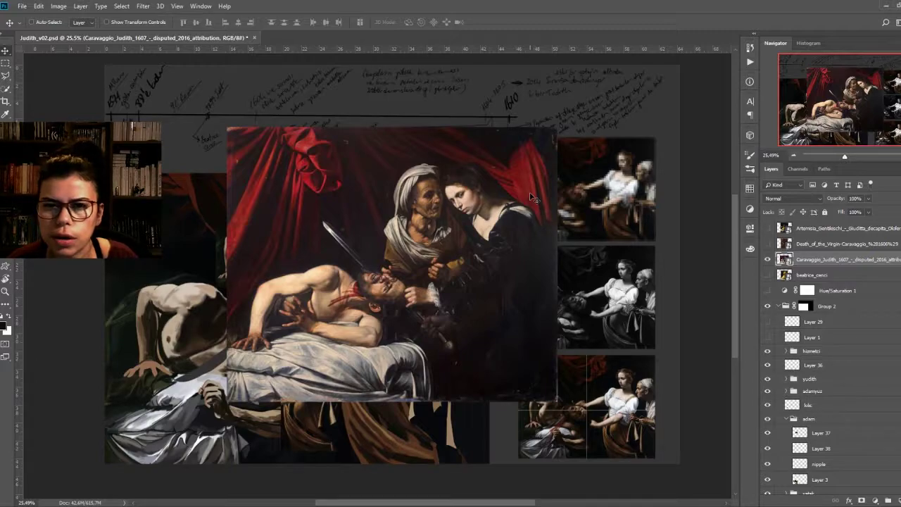
scroll(485, 247, up, 1)
scroll(485, 246, up, 1)
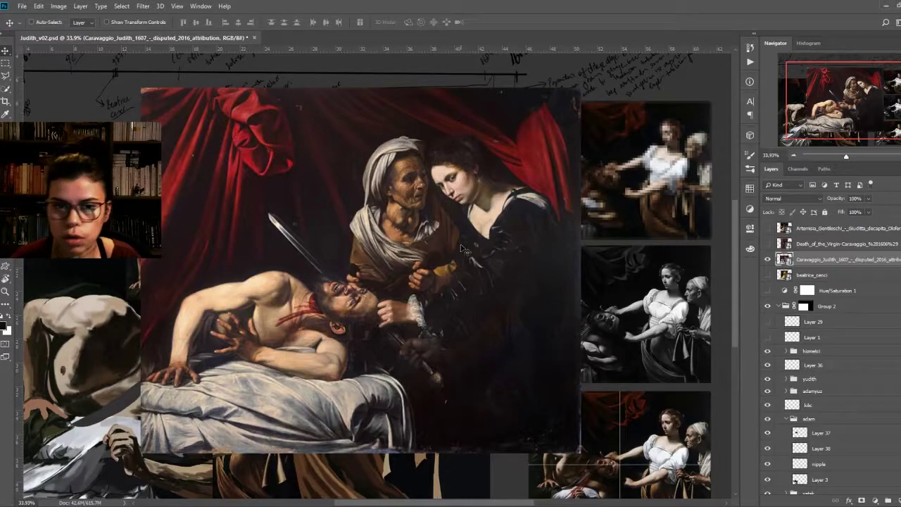
scroll(503, 189, up, 2)
scroll(502, 189, up, 1)
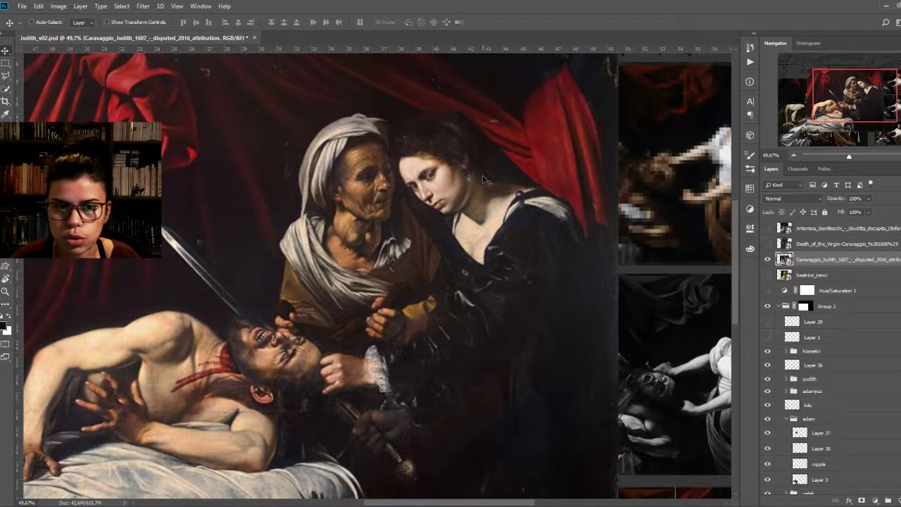
scroll(465, 195, up, 1)
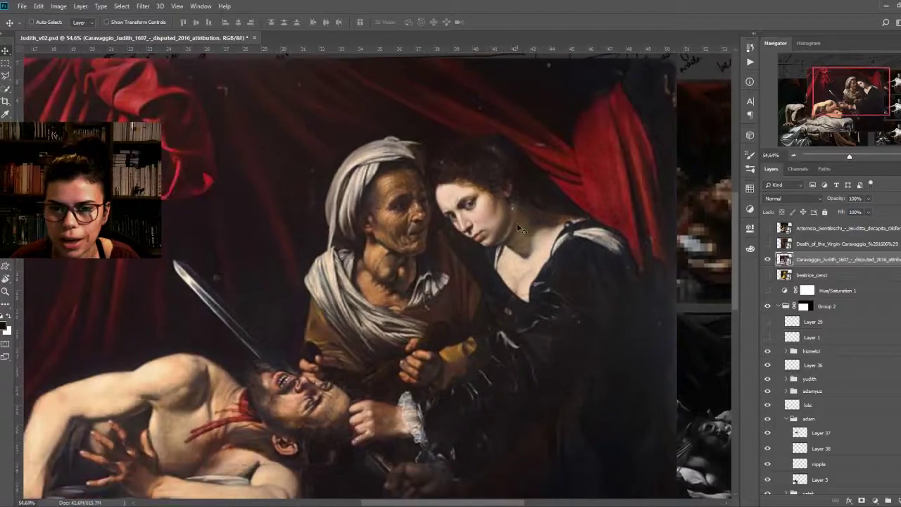
drag(516, 223, 529, 226)
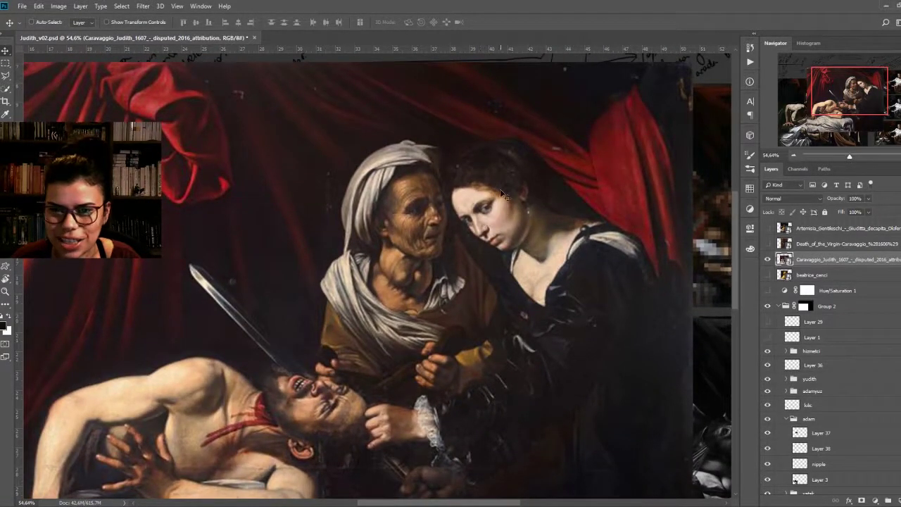
scroll(488, 224, down, 1)
scroll(485, 226, down, 1)
scroll(461, 290, down, 1)
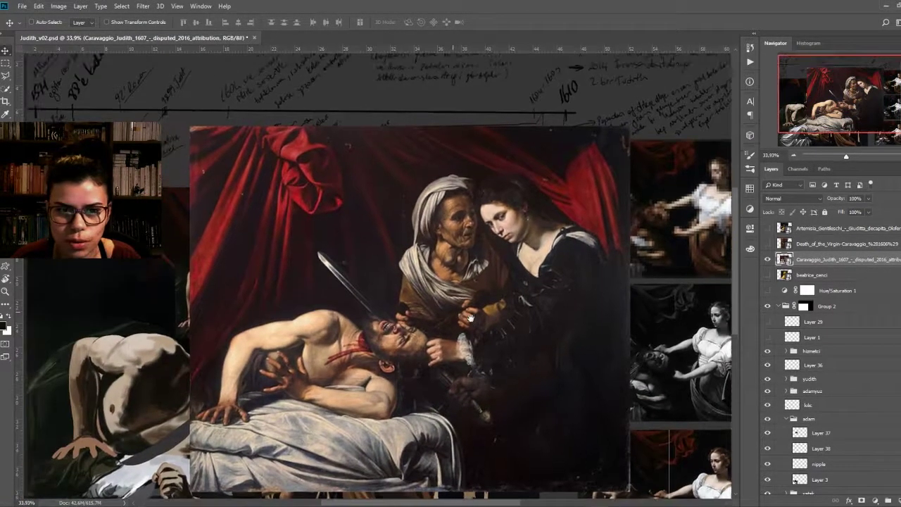
scroll(469, 273, down, 1)
scroll(468, 272, down, 2)
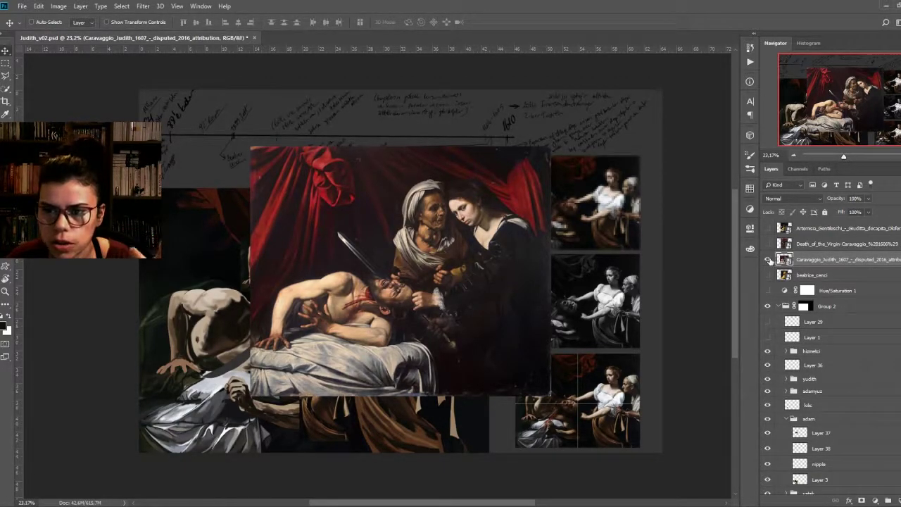
click(768, 260)
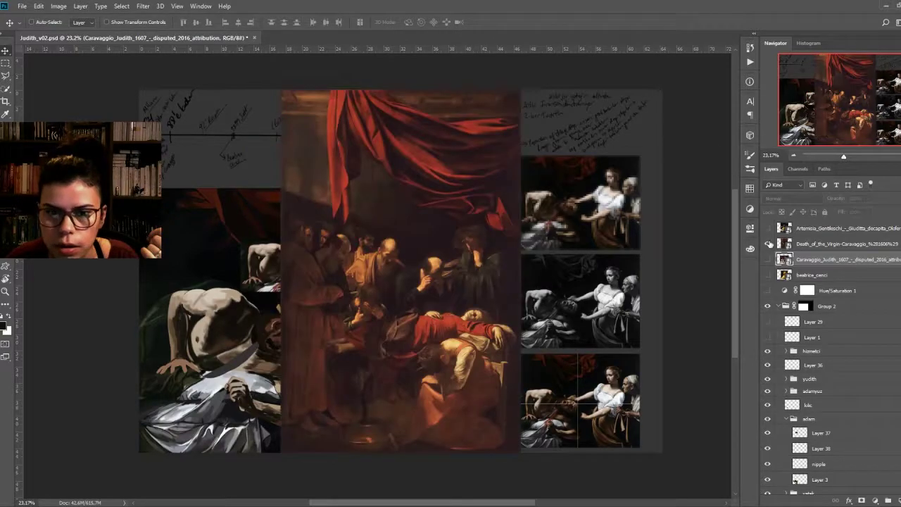
Step: Show the Artemisia Gentileschi Judith layer, zoom in to compare, then hide it again
click(768, 228)
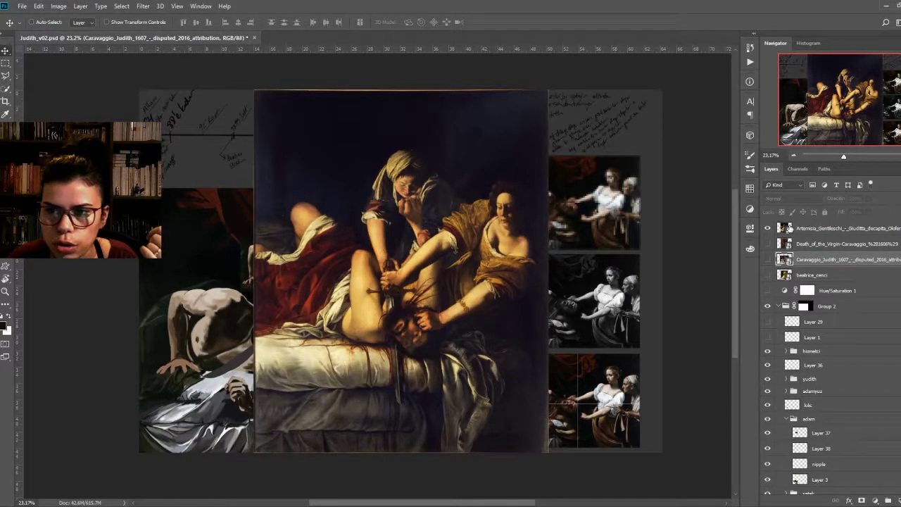
click(789, 228)
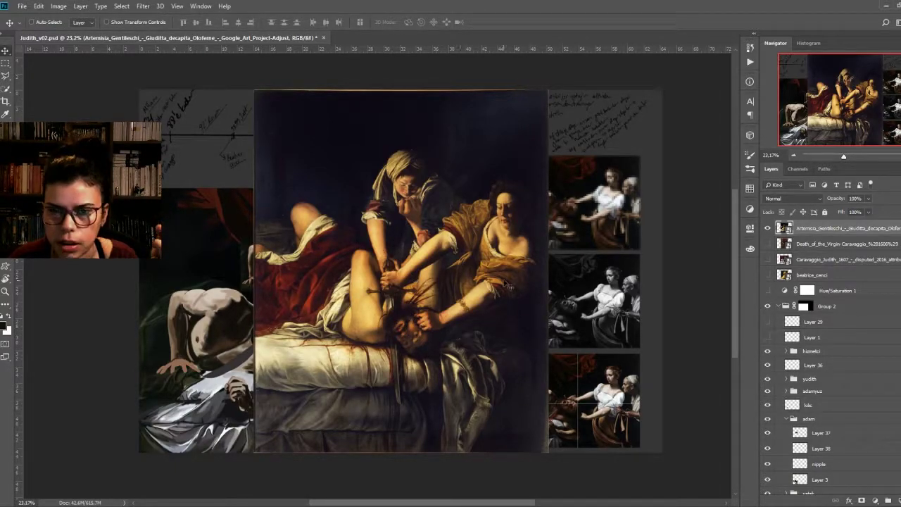
alt+scroll(492, 289, up, 2)
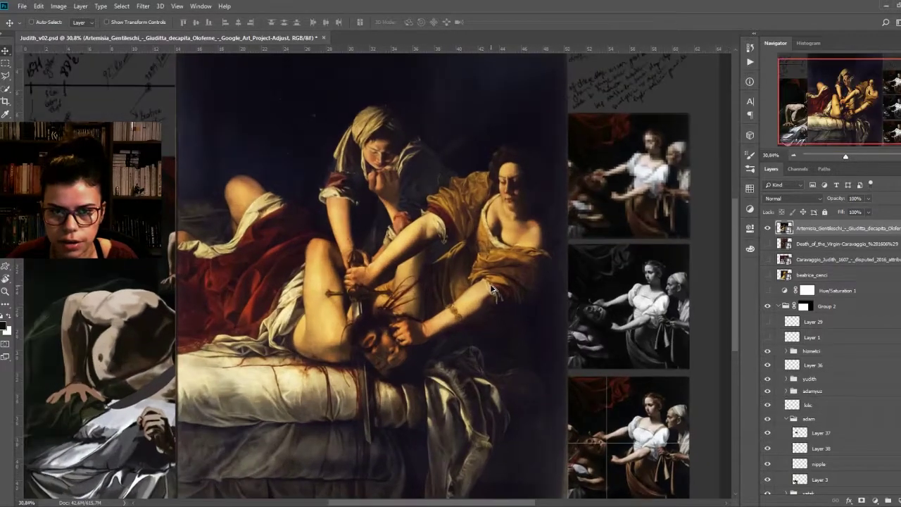
alt+scroll(492, 289, up, 1)
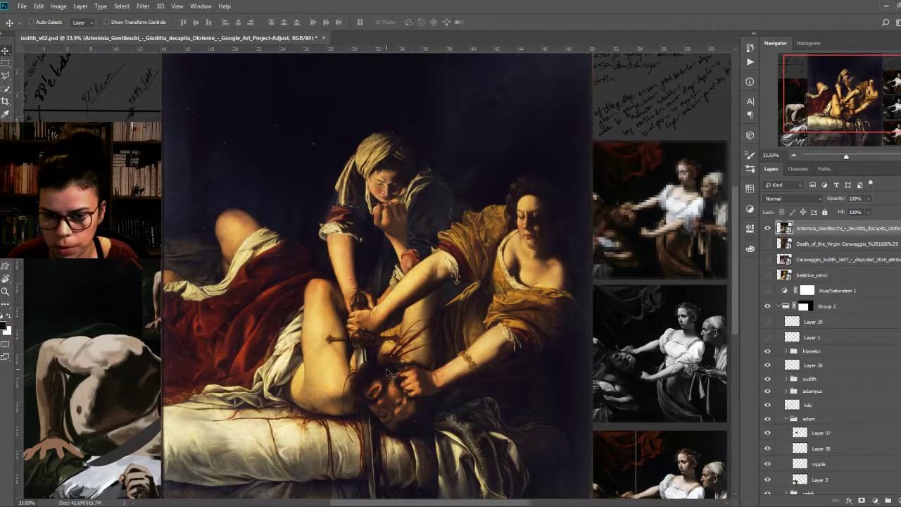
scroll(493, 310, up, 2)
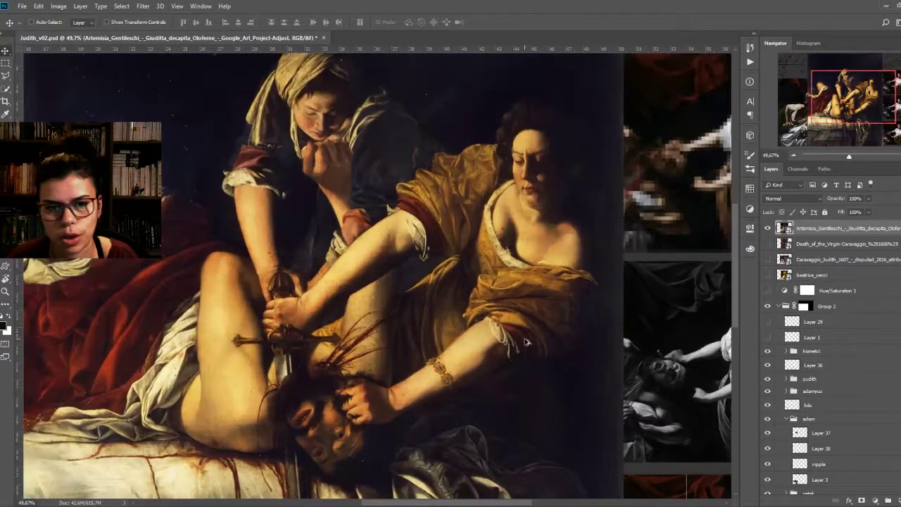
scroll(493, 309, down, 3)
click(768, 230)
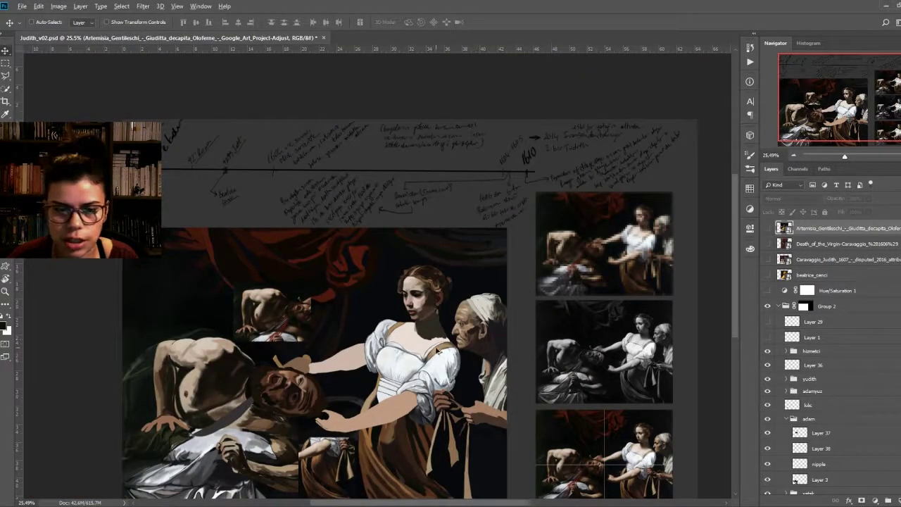
scroll(486, 342, up, 1)
scroll(486, 341, up, 1)
scroll(406, 328, up, 1)
scroll(493, 295, up, 1)
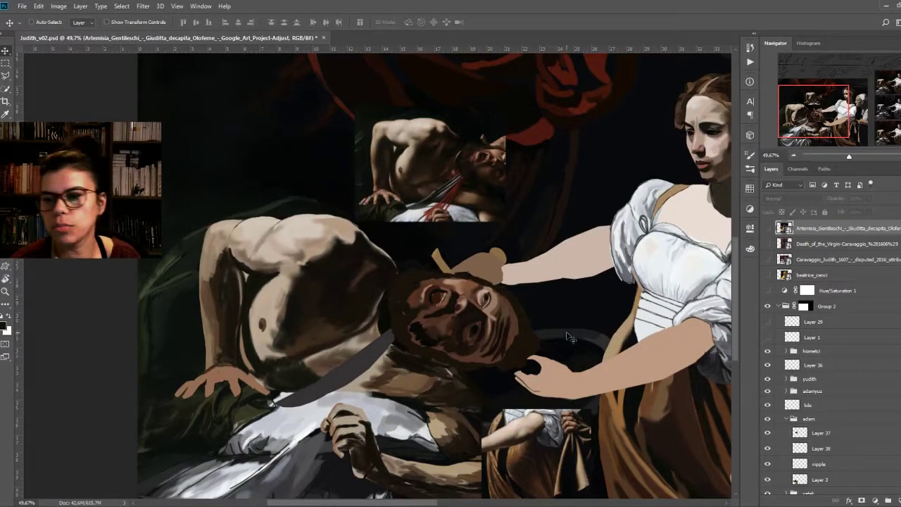
Step: Zoom out to view the master copy against the Death of the Virgin reference
scroll(493, 285, down, 2)
scroll(485, 280, down, 1)
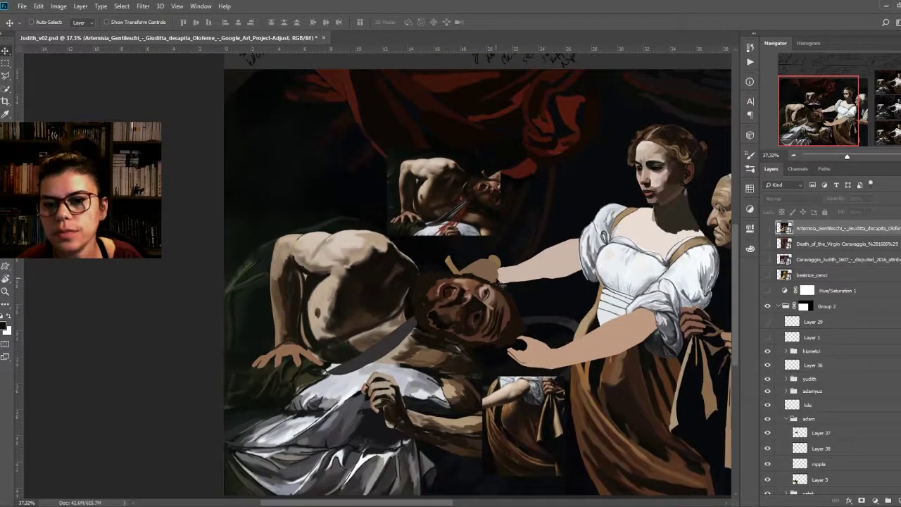
scroll(489, 296, down, 1)
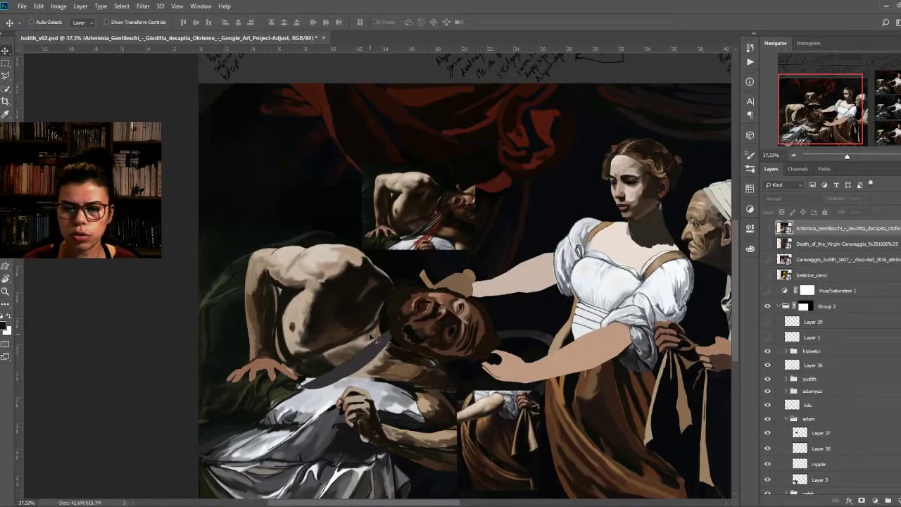
scroll(362, 323, up, 4)
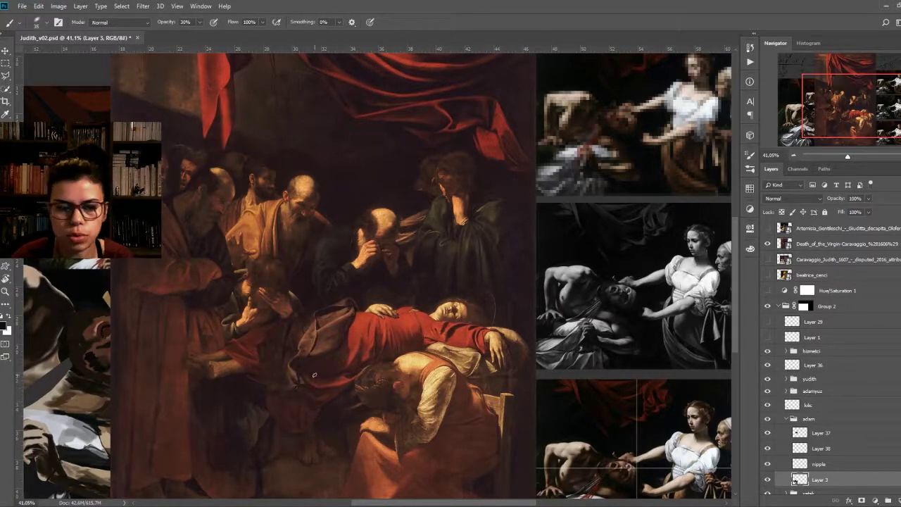
scroll(357, 305, down, 1)
scroll(457, 289, down, 1)
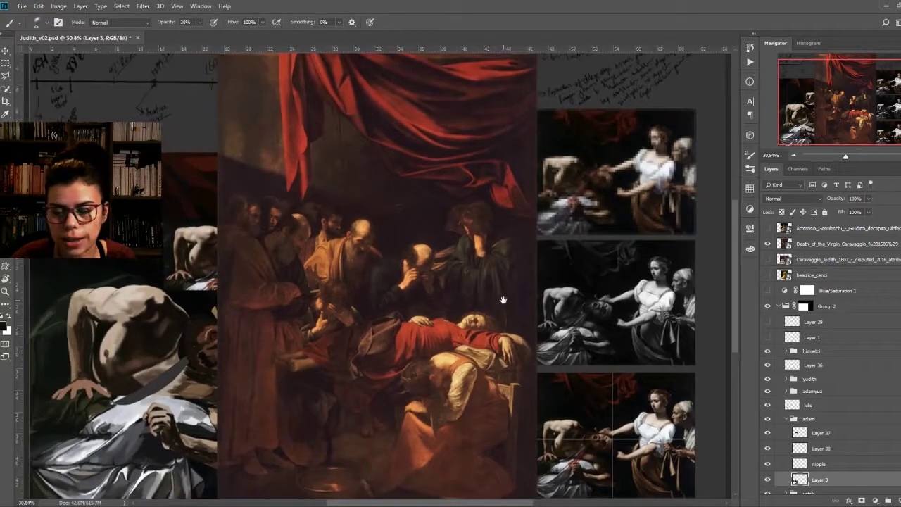
scroll(486, 304, down, 1)
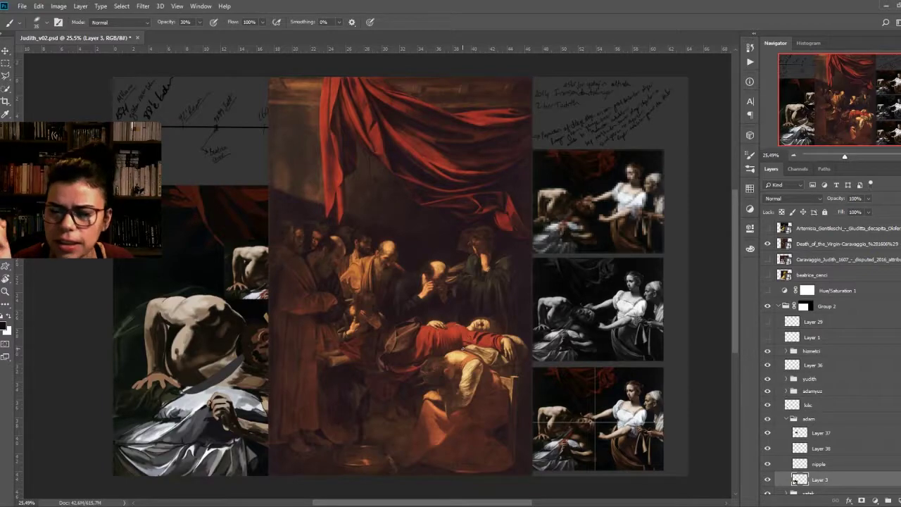
click(768, 244)
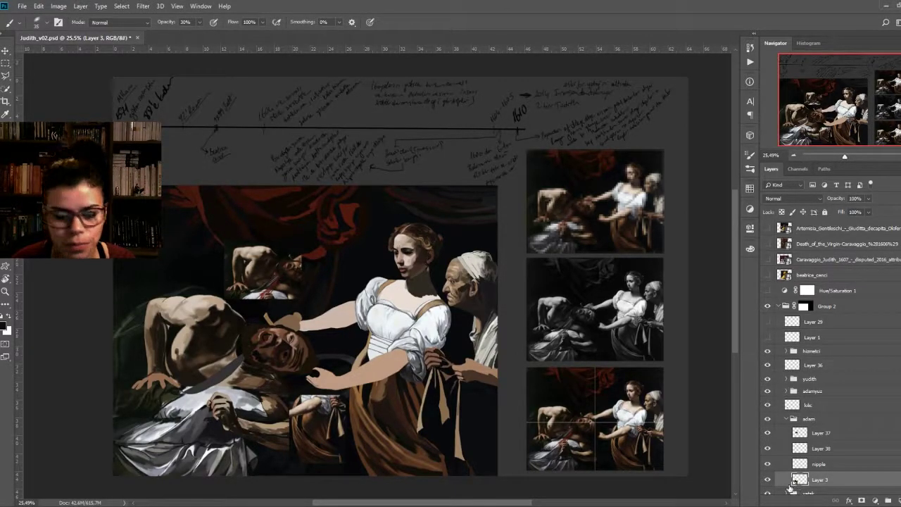
Step: Zoom in on Judith's painted face and white blouse
scroll(417, 362, up, 2)
scroll(419, 362, up, 2)
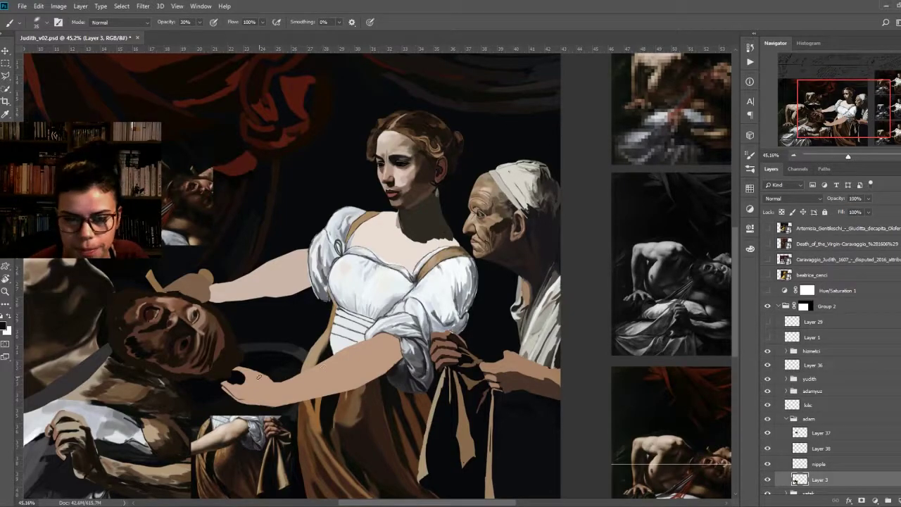
scroll(275, 319, down, 2)
scroll(274, 319, down, 1)
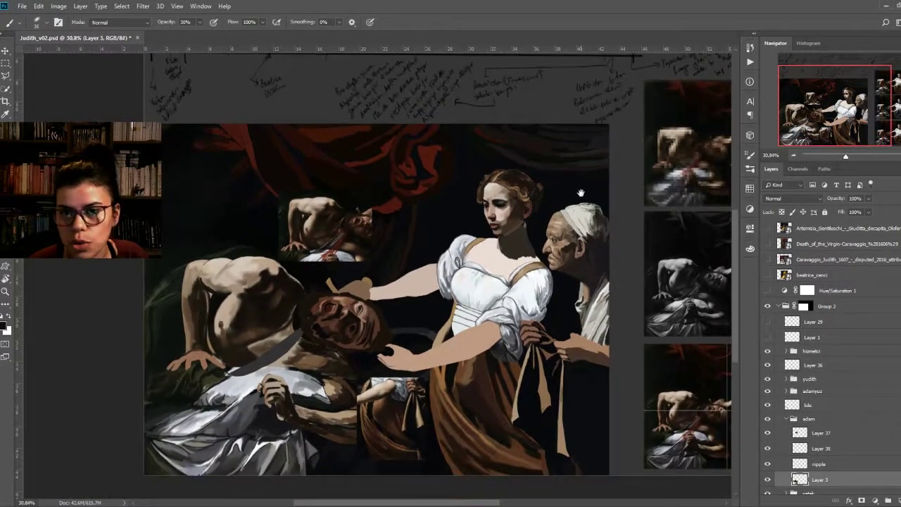
drag(580, 192, 470, 320)
scroll(468, 250, up, 1)
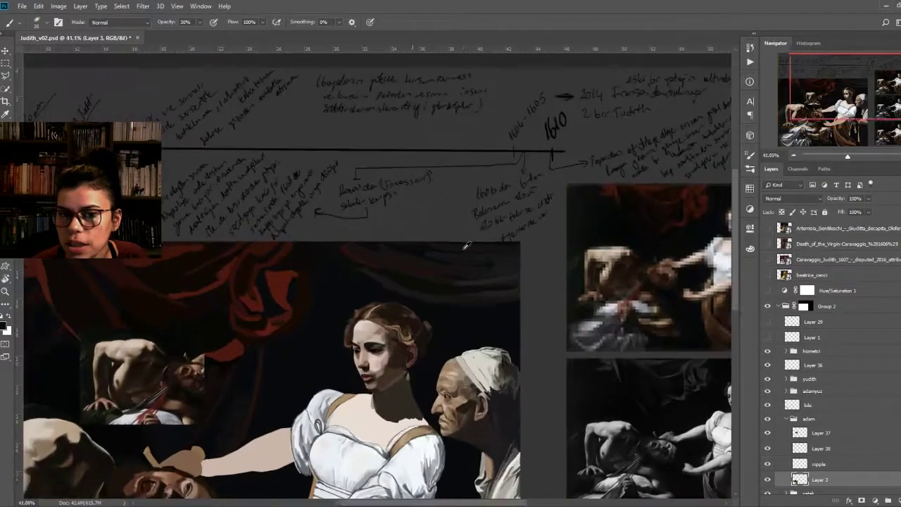
scroll(435, 286, up, 1)
drag(435, 286, 429, 288)
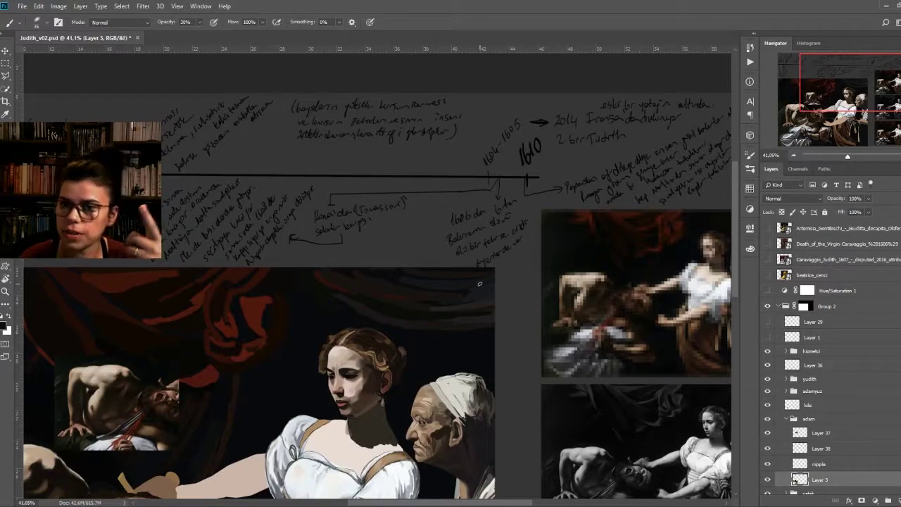
drag(558, 242, 541, 249)
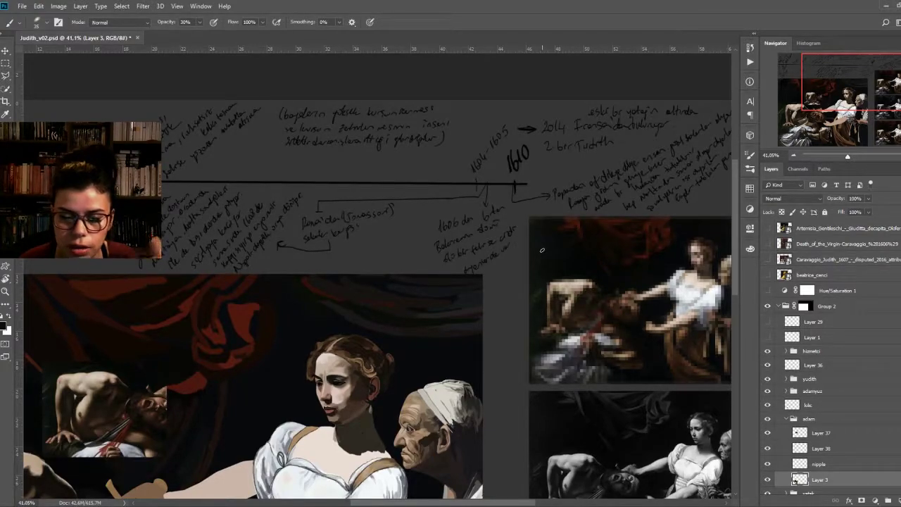
scroll(526, 240, down, 2)
scroll(526, 239, down, 1)
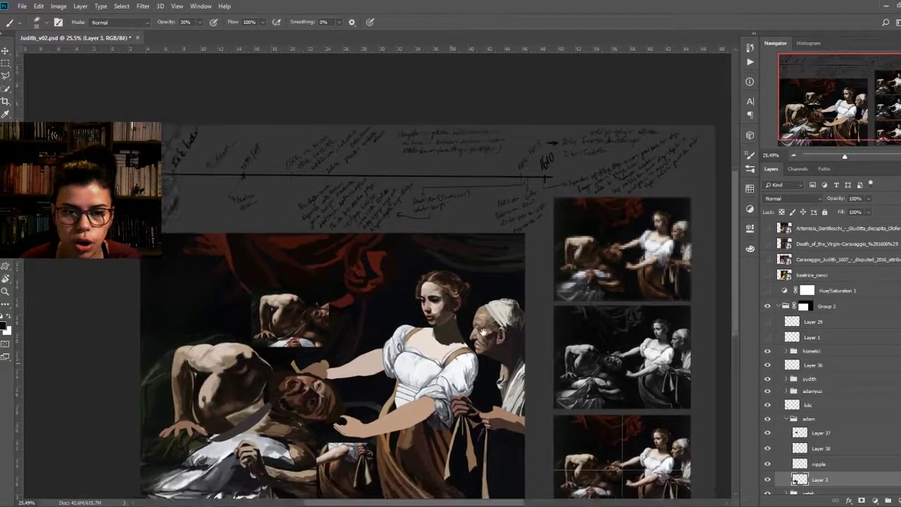
scroll(526, 240, down, 1)
scroll(526, 240, down, 1)
scroll(480, 280, up, 3)
scroll(481, 281, up, 2)
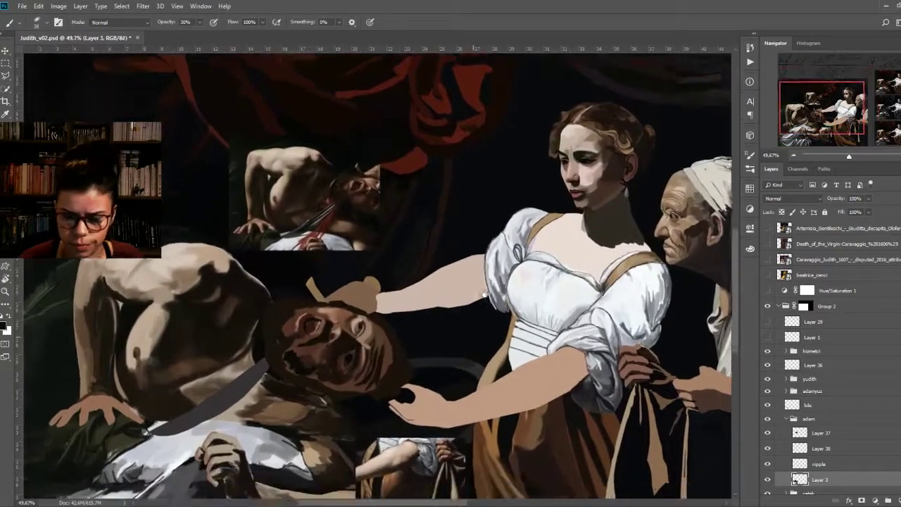
scroll(481, 281, up, 2)
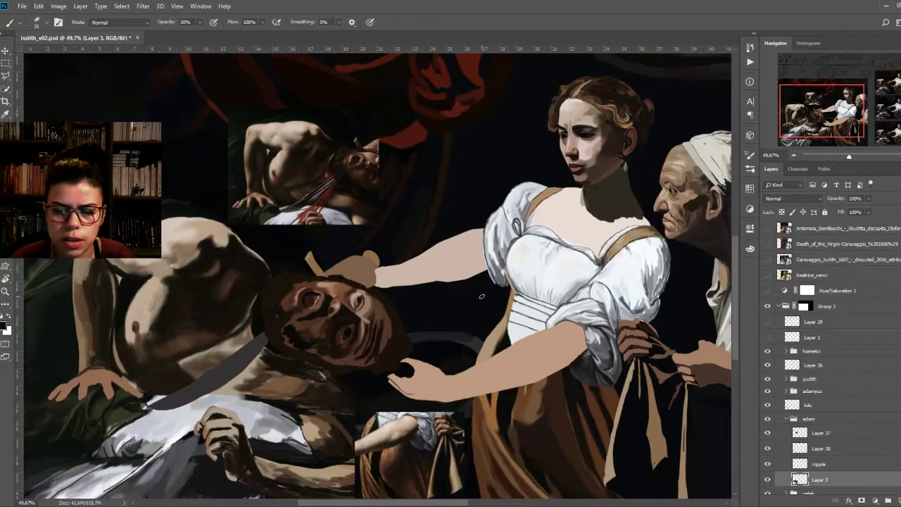
scroll(412, 236, down, 2)
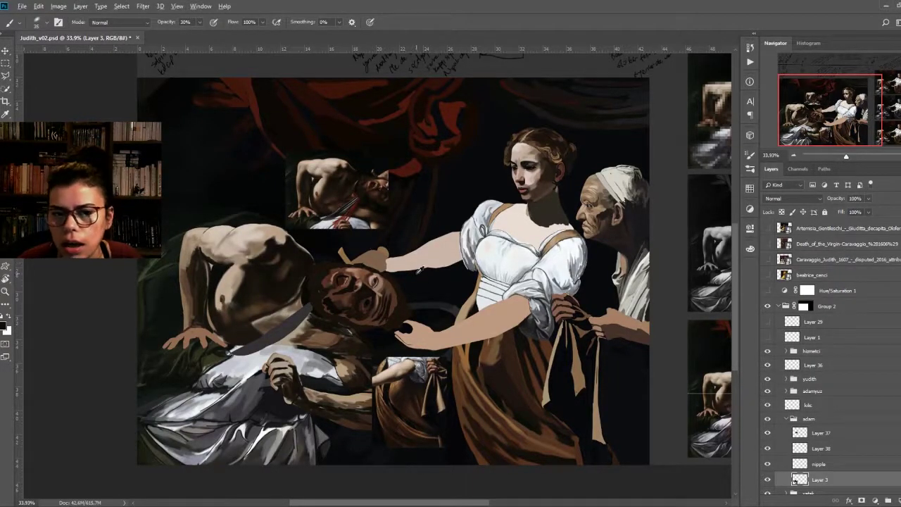
scroll(488, 280, down, 1)
drag(497, 273, 509, 328)
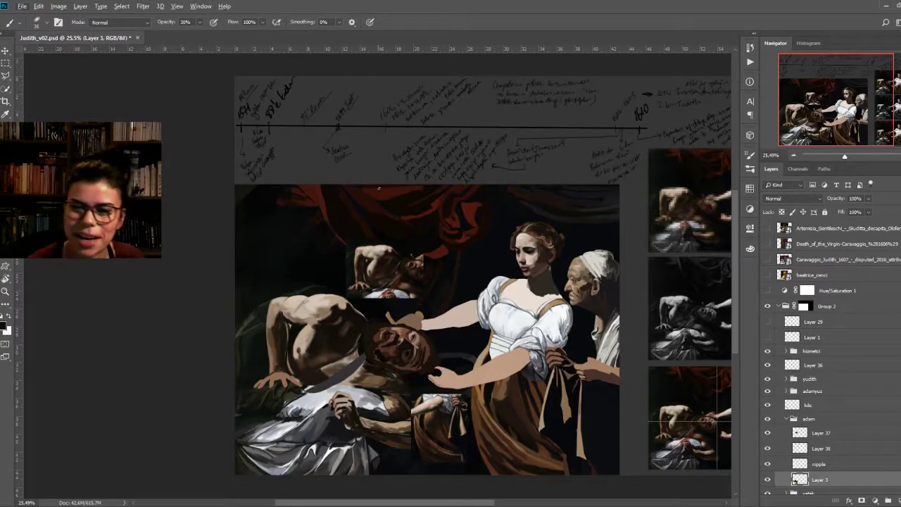
scroll(456, 354, up, 3)
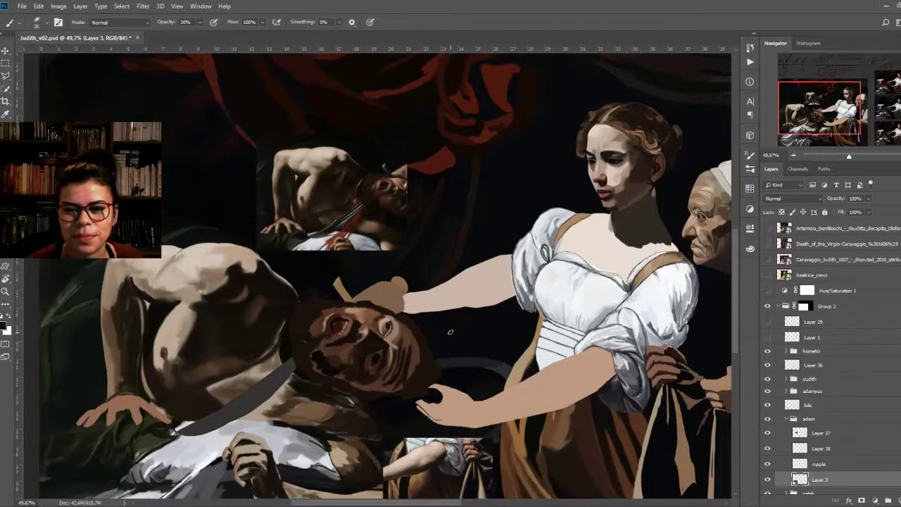
scroll(422, 317, up, 3)
scroll(418, 310, down, 3)
scroll(422, 313, down, 3)
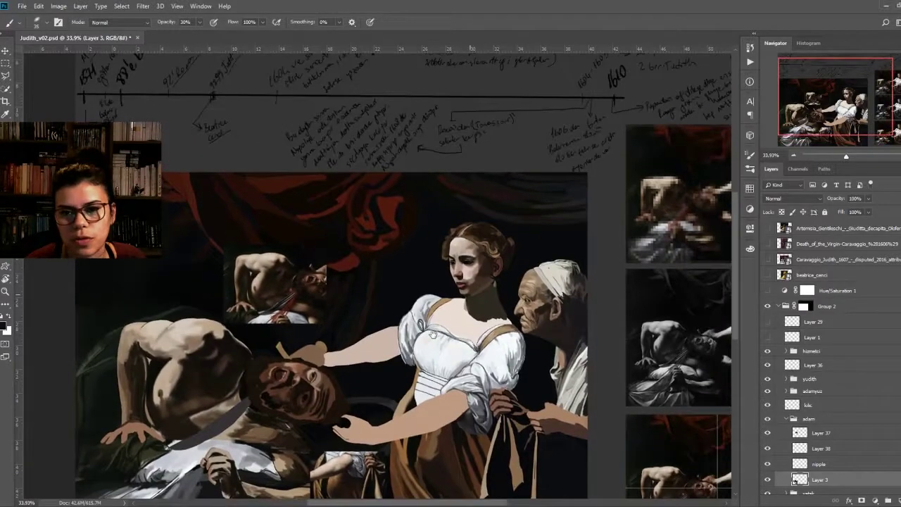
mouse_move(375, 255)
mouse_down()
mouse_move(457, 318)
mouse_move(442, 298)
mouse_up()
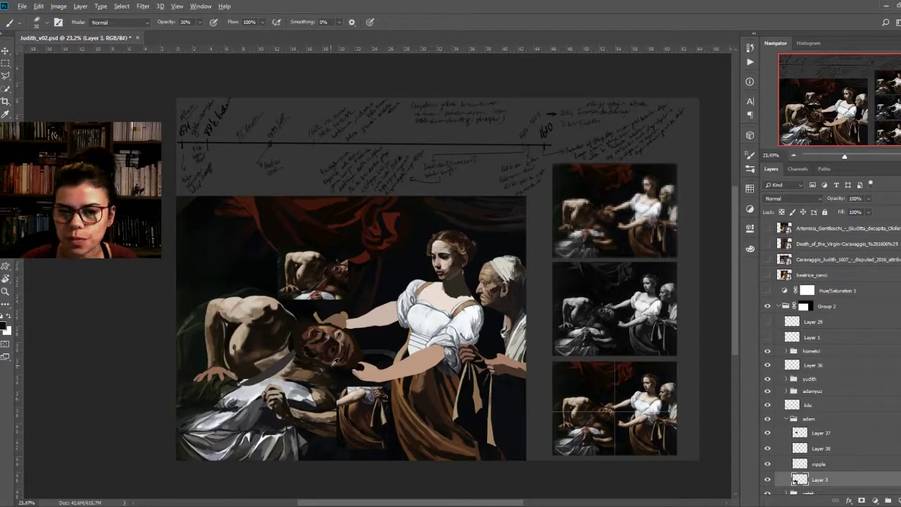
Step: Zoom and pan to frame Holofernes's torso and head at 50%
scroll(334, 363, up, 3)
drag(518, 408, 518, 420)
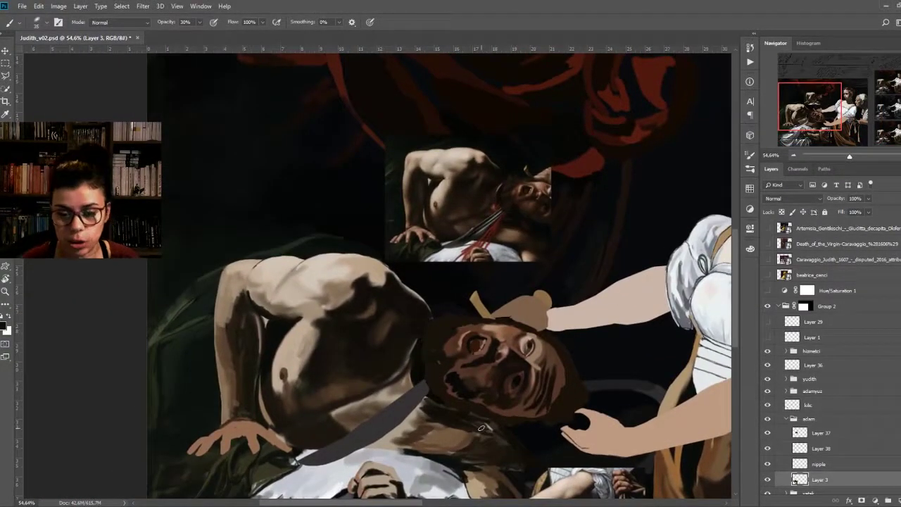
scroll(465, 363, down, 1)
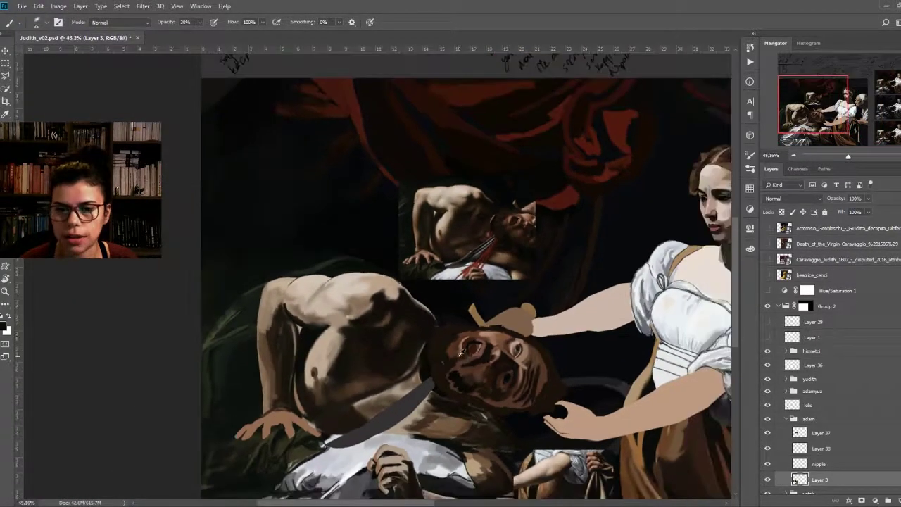
scroll(461, 349, down, 1)
scroll(457, 343, down, 1)
drag(457, 341, 442, 305)
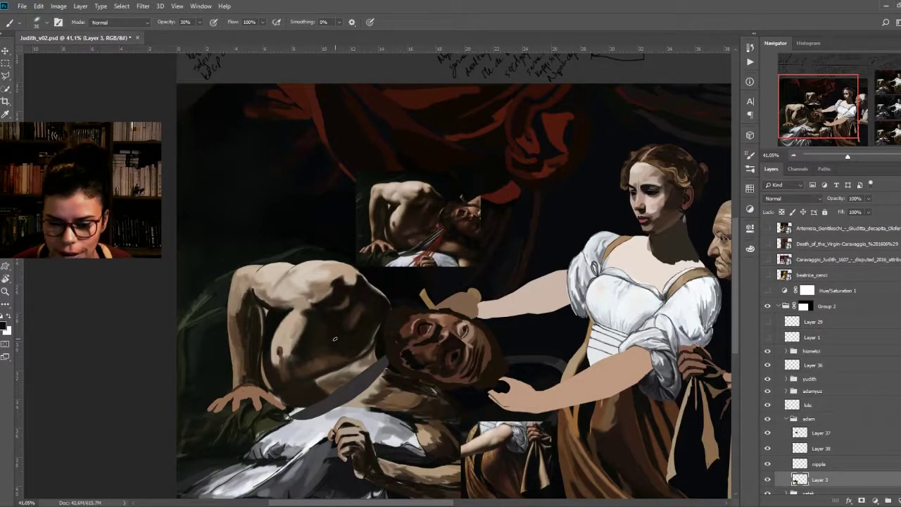
drag(385, 350, 437, 363)
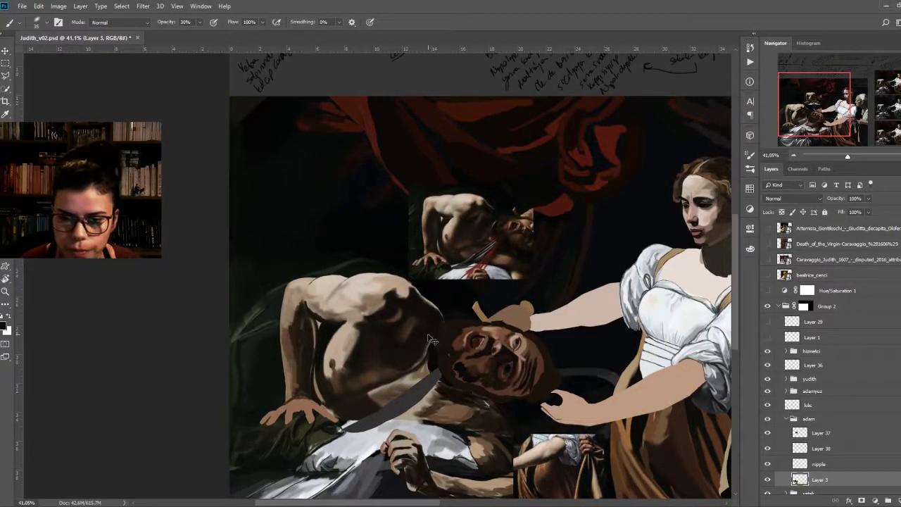
key(ctrl+plus)
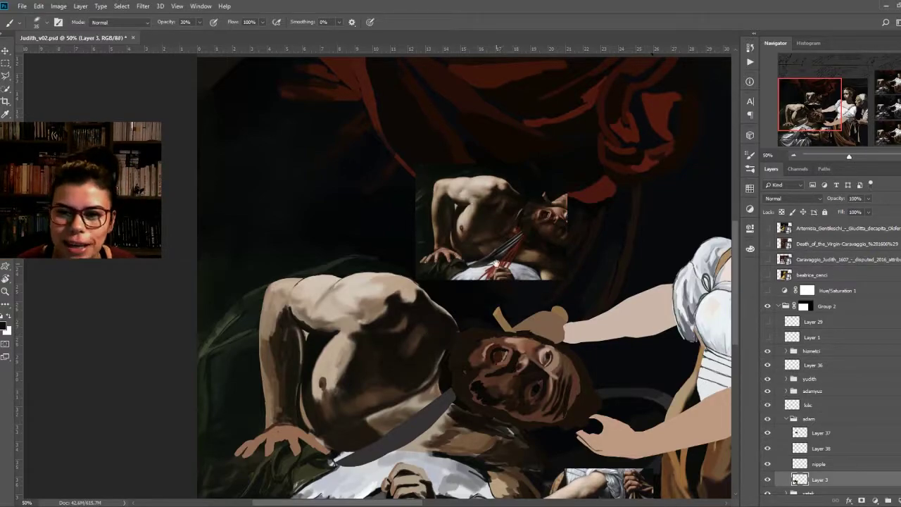
Step: Zoom to 66.7% and pan around Holofernes's torso and chest
scroll(496, 264, down, 1)
key(ctrl+plus)
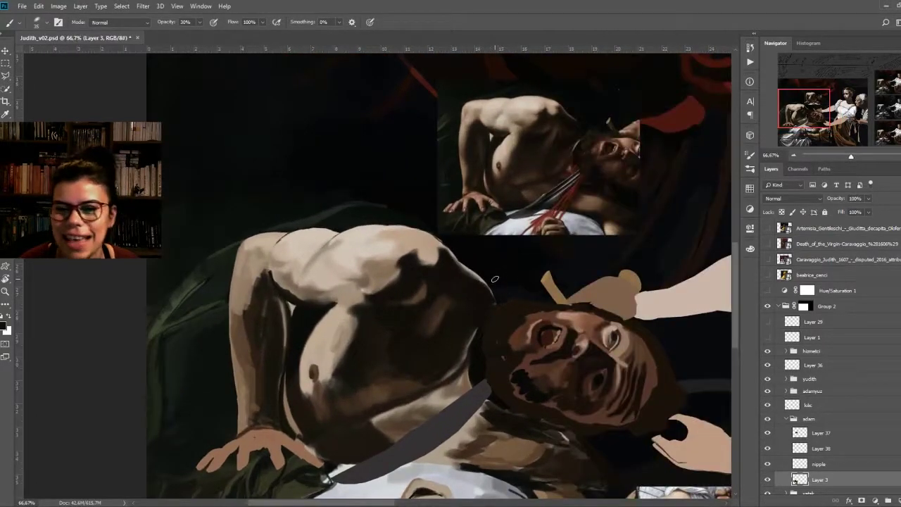
mouse_move(561, 258)
mouse_down()
mouse_move(491, 322)
mouse_move(481, 281)
mouse_up()
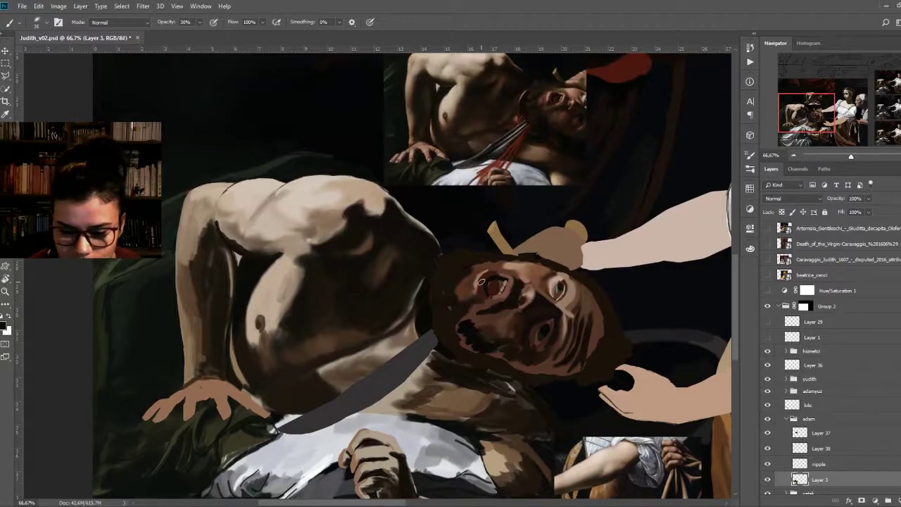
mouse_move(377, 242)
mouse_down()
mouse_move(388, 315)
mouse_move(330, 329)
mouse_up()
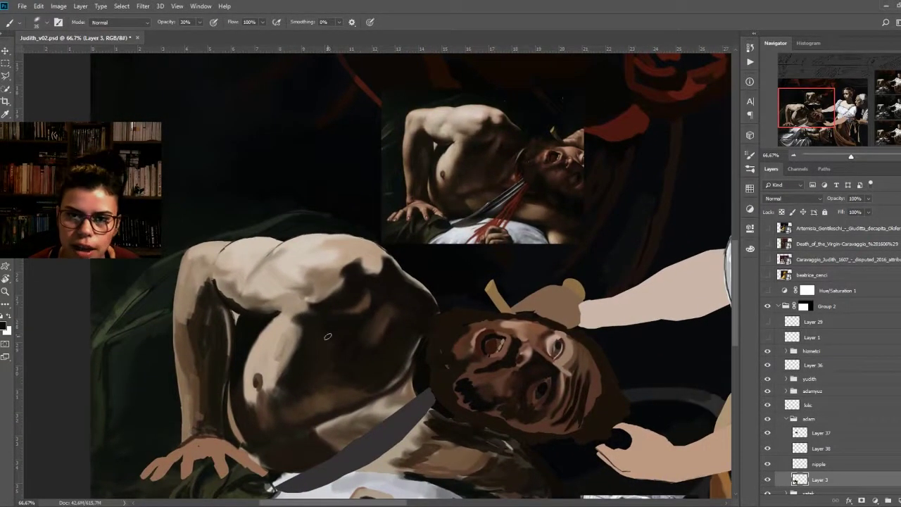
mouse_move(304, 323)
mouse_down()
mouse_move(316, 337)
mouse_move(319, 328)
mouse_move(331, 335)
mouse_move(334, 320)
mouse_up()
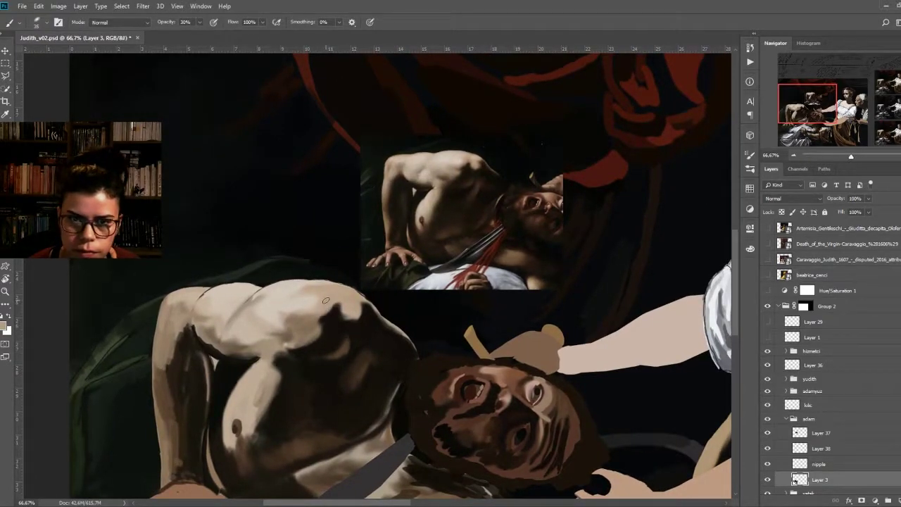
mouse_move(380, 337)
mouse_down()
mouse_move(413, 324)
mouse_move(375, 239)
mouse_up()
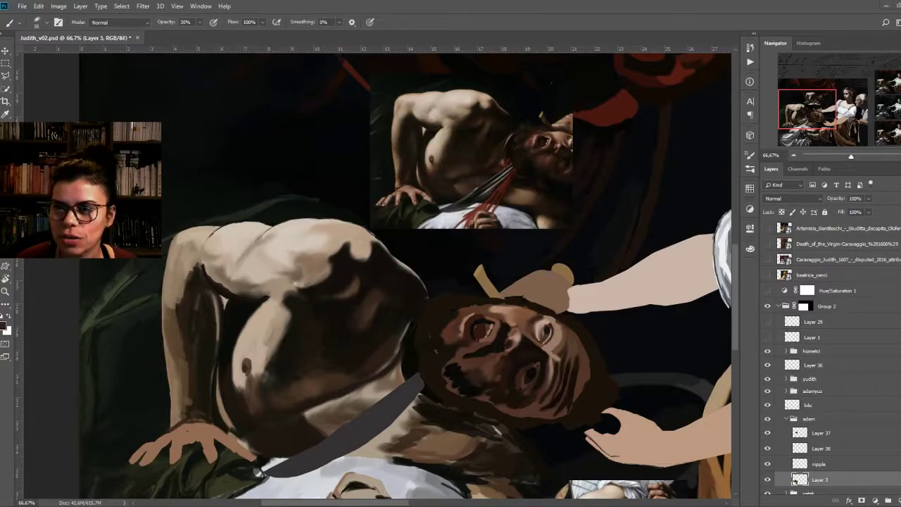
scroll(413, 300, down, 2)
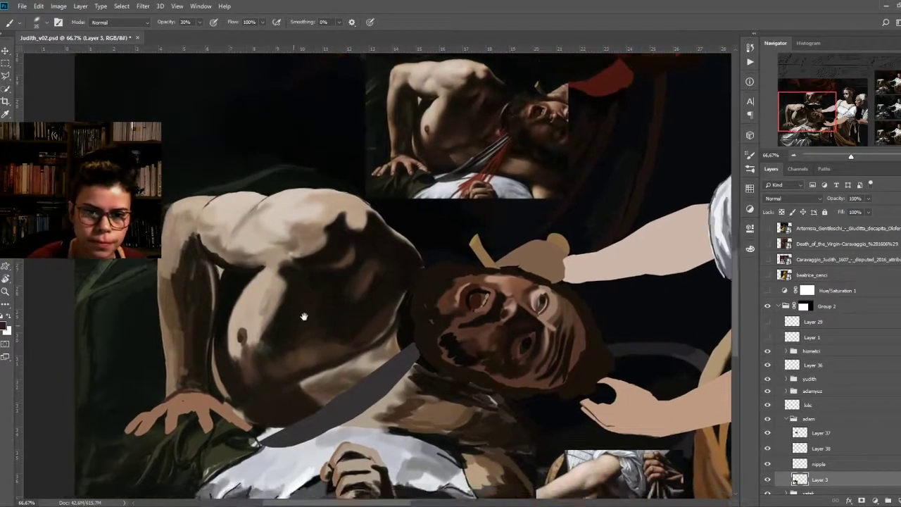
drag(266, 387, 282, 389)
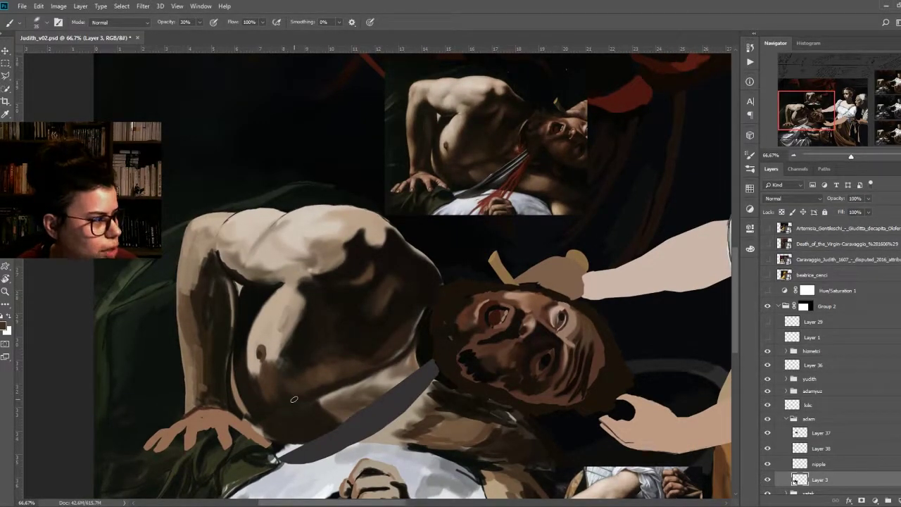
drag(399, 342, 419, 347)
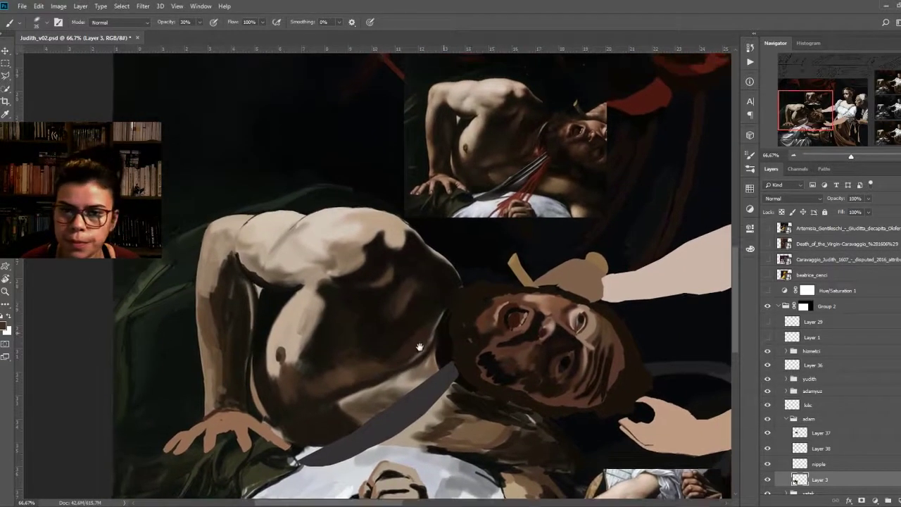
Step: Reduce the brush size to 17 for finer torso detail
mouse_move(267, 406)
mouse_down()
mouse_move(254, 406)
mouse_move(266, 411)
mouse_up()
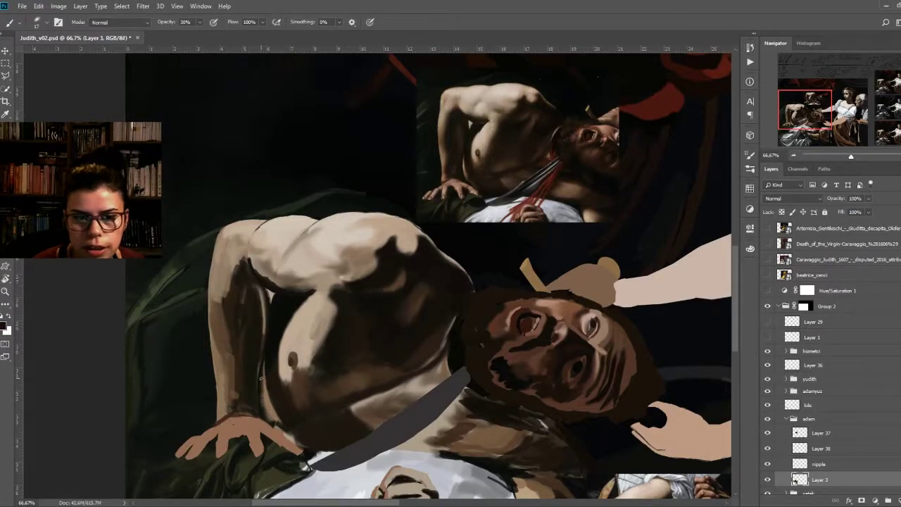
scroll(271, 335, down, 1)
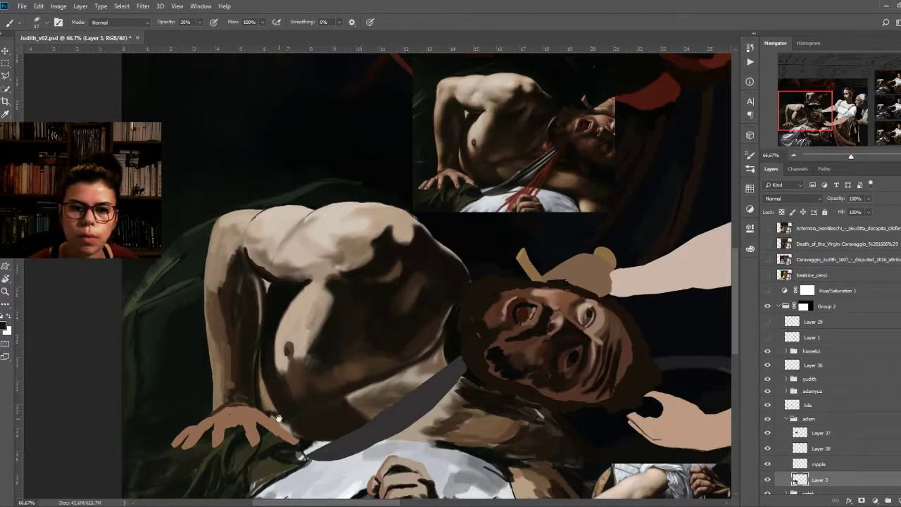
scroll(278, 418, up, 1)
scroll(295, 342, up, 1)
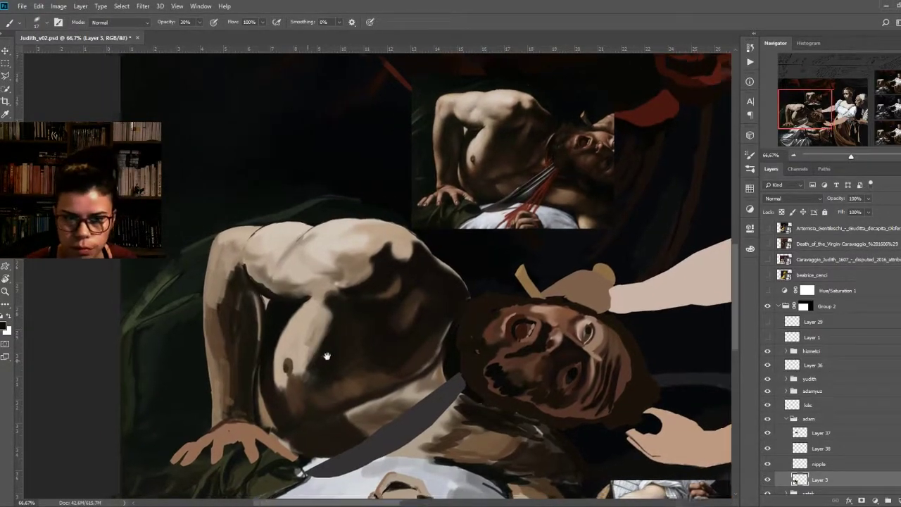
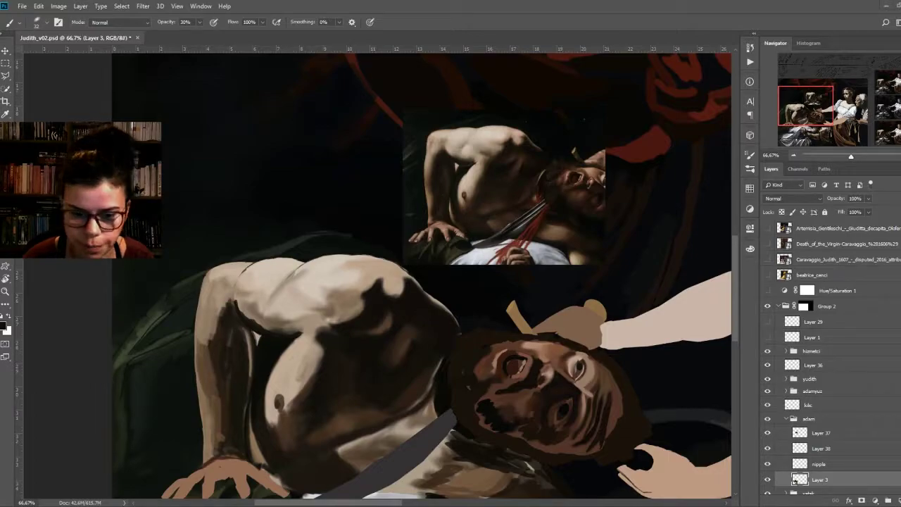
Step: Paint soft shading on Holofernes' torso using a skin colour sampled from the Caravaggio reference
scroll(550, 301, down, 2)
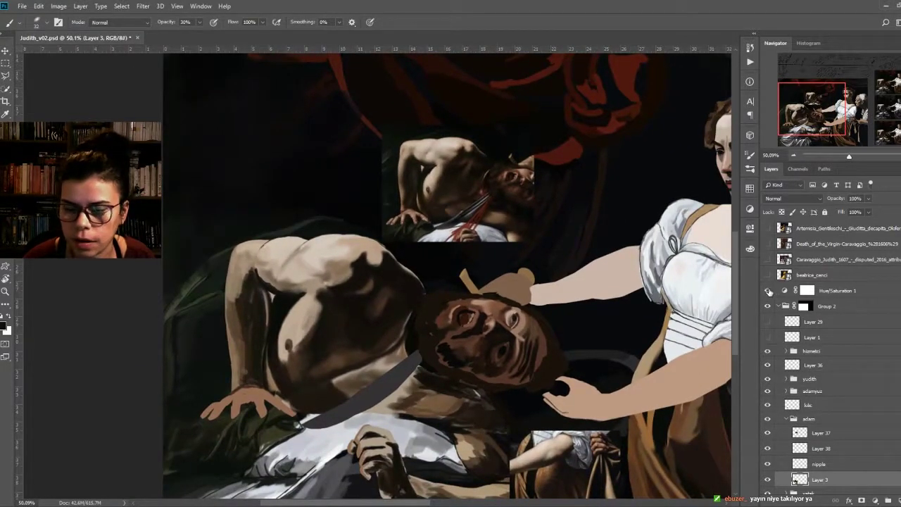
key(ctrl+plus)
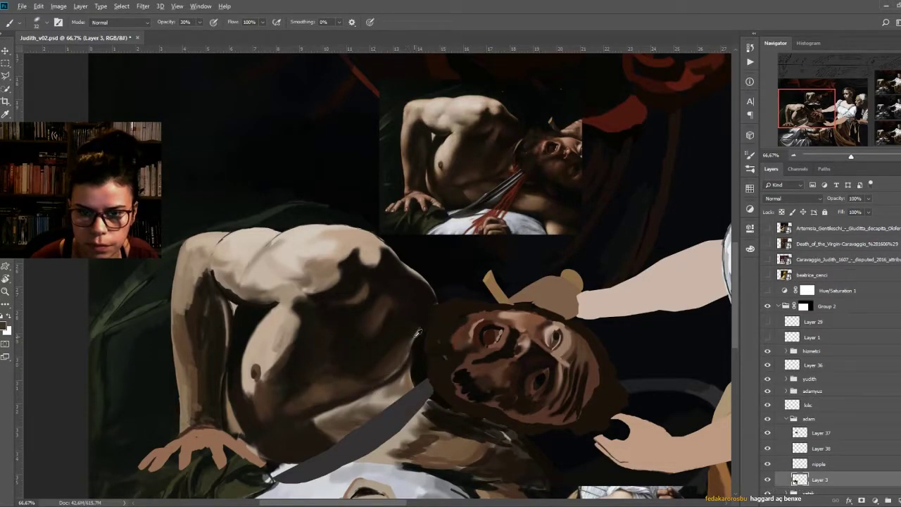
drag(405, 339, 385, 371)
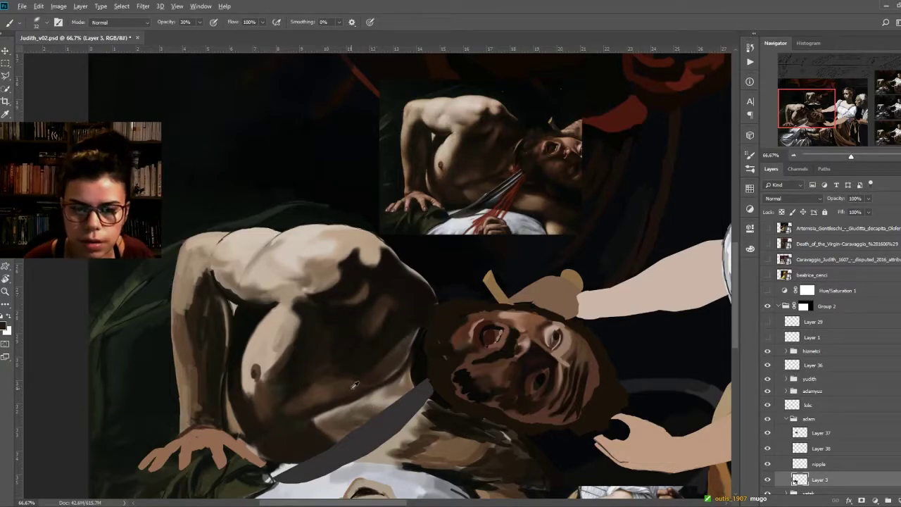
drag(354, 377, 404, 371)
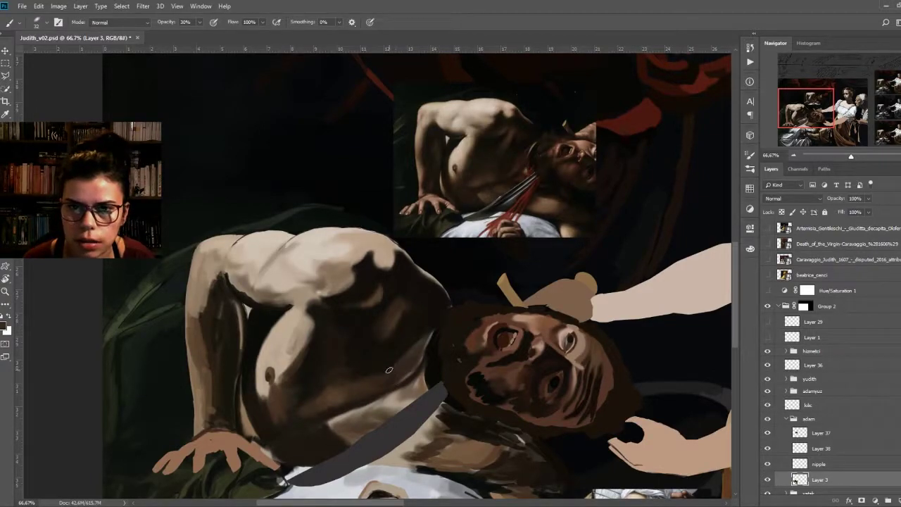
alt+click(525, 130)
drag(406, 312, 409, 325)
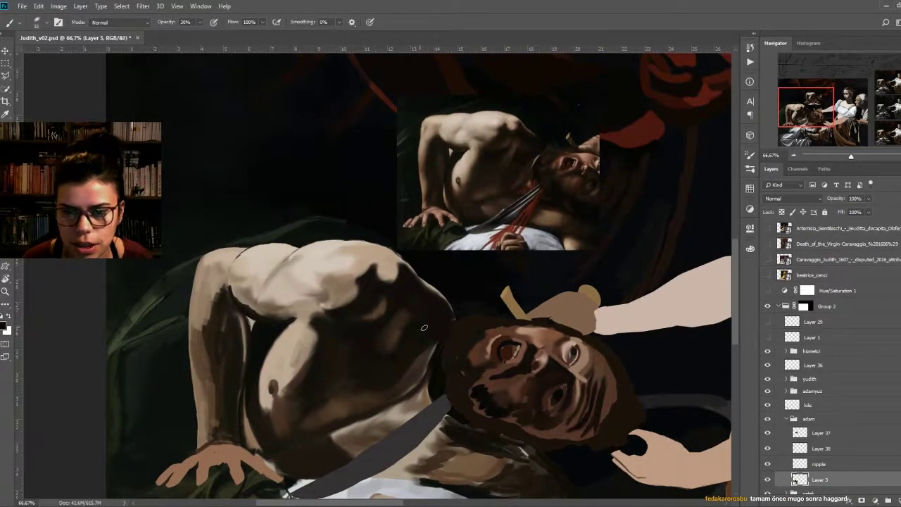
drag(419, 326, 442, 288)
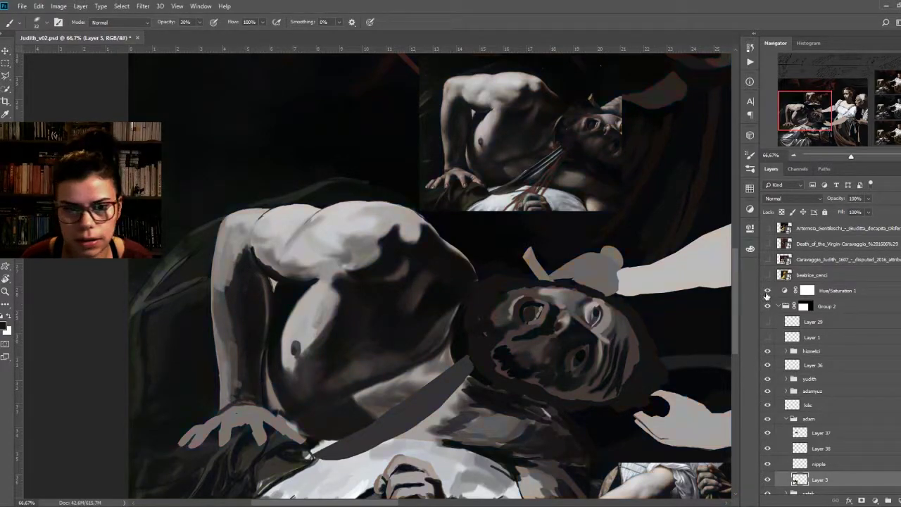
Step: Zoom out to 33.3% to view the whole composition, then return to Holofernes' torso
drag(683, 371, 636, 381)
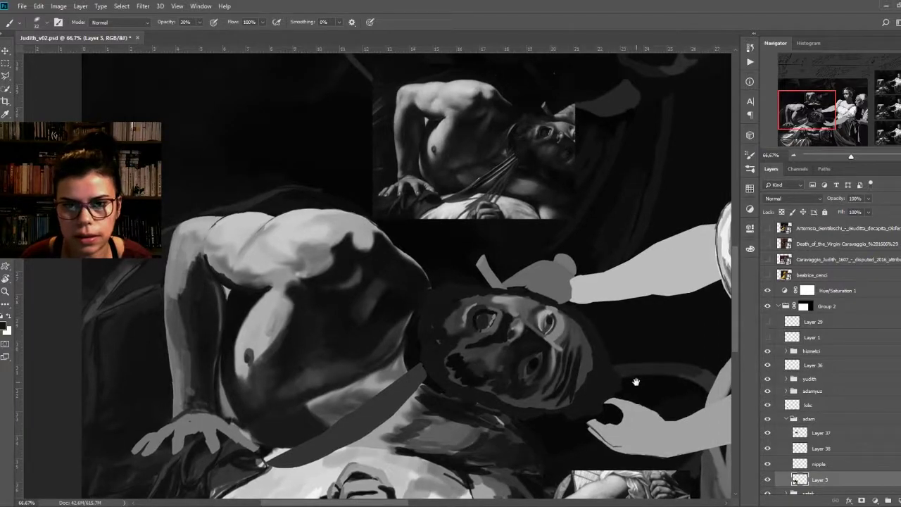
key(ctrl+minus)
key(ctrl+minus)
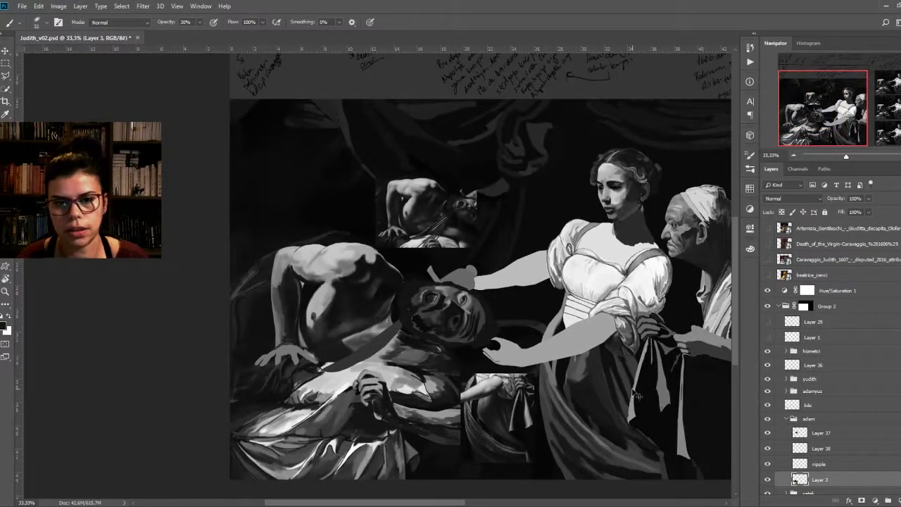
key(ctrl+plus)
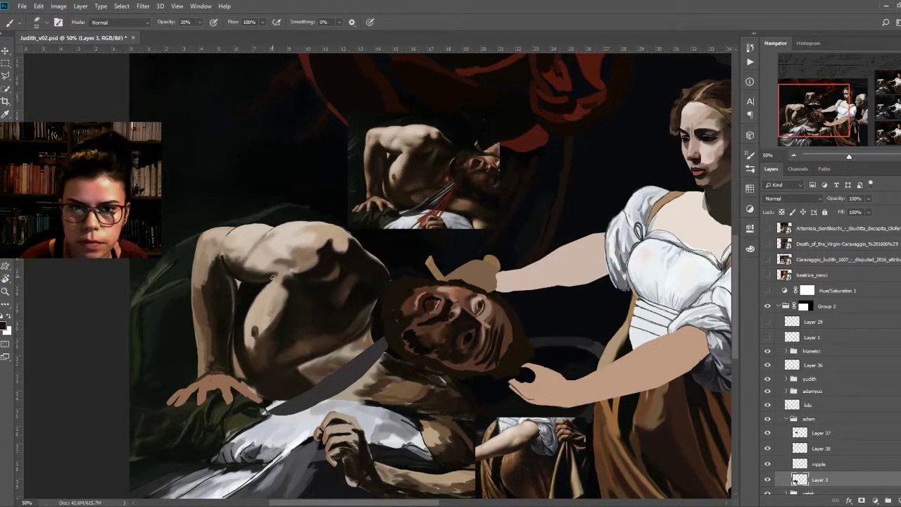
drag(264, 293, 295, 302)
scroll(296, 301, down, 1)
scroll(386, 303, up, 2)
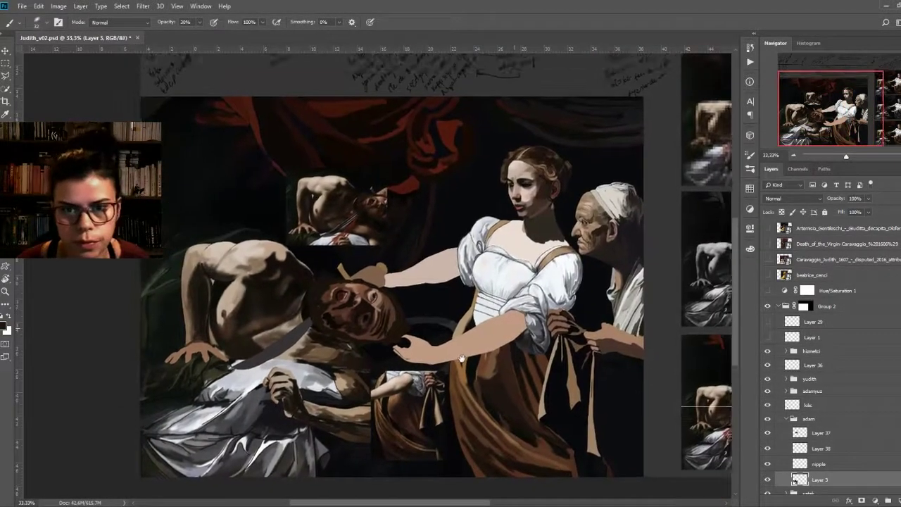
drag(386, 303, 403, 331)
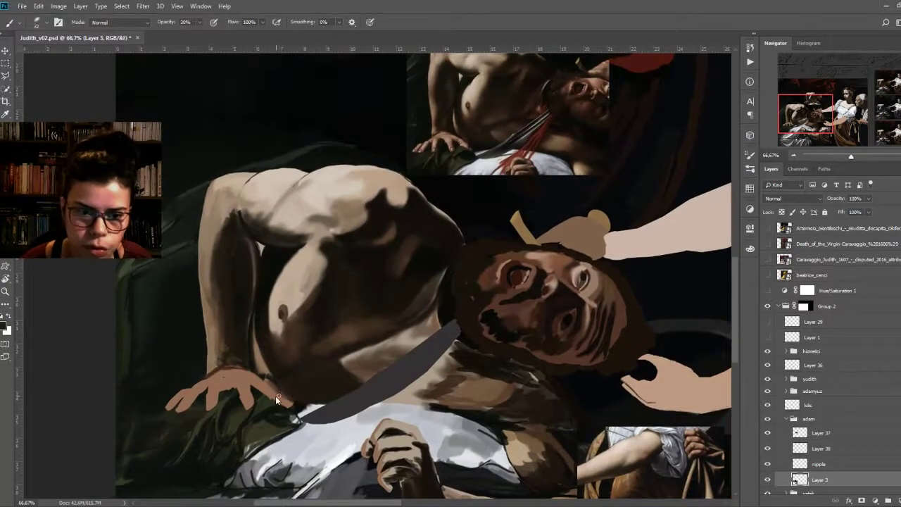
Step: Erase along the edge between Holofernes' hand and torso at close zoom
key(e)
scroll(254, 398, up, 3)
scroll(281, 303, up, 2)
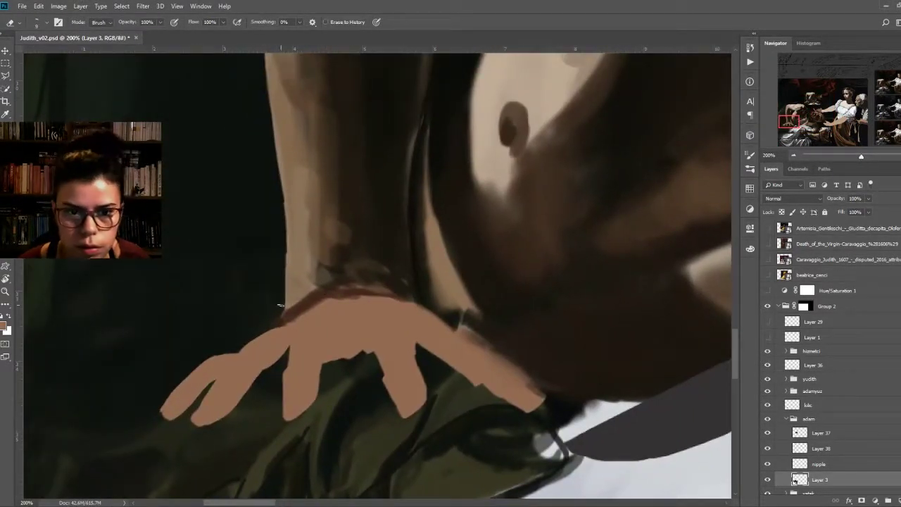
drag(284, 355, 297, 366)
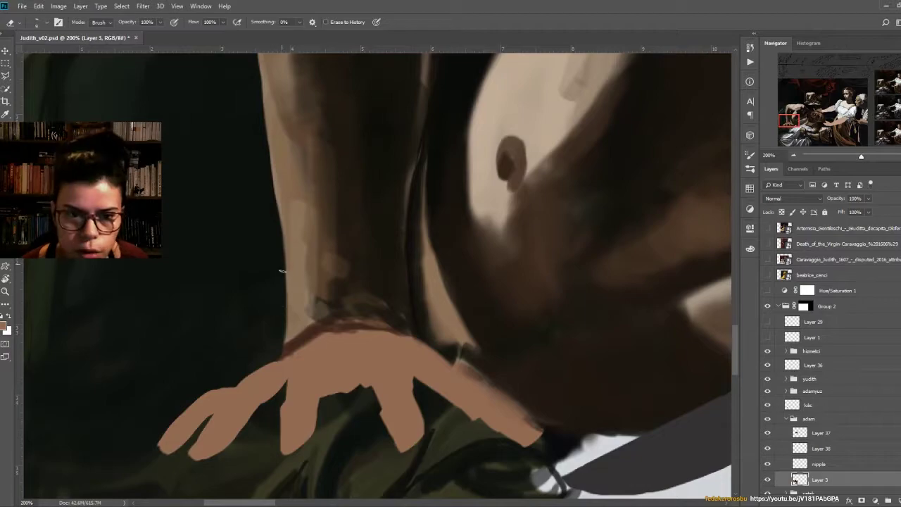
scroll(297, 366, down, 2)
scroll(262, 305, up, 2)
Step: Return to the brush and frame the whole torso at close zoom
key(b)
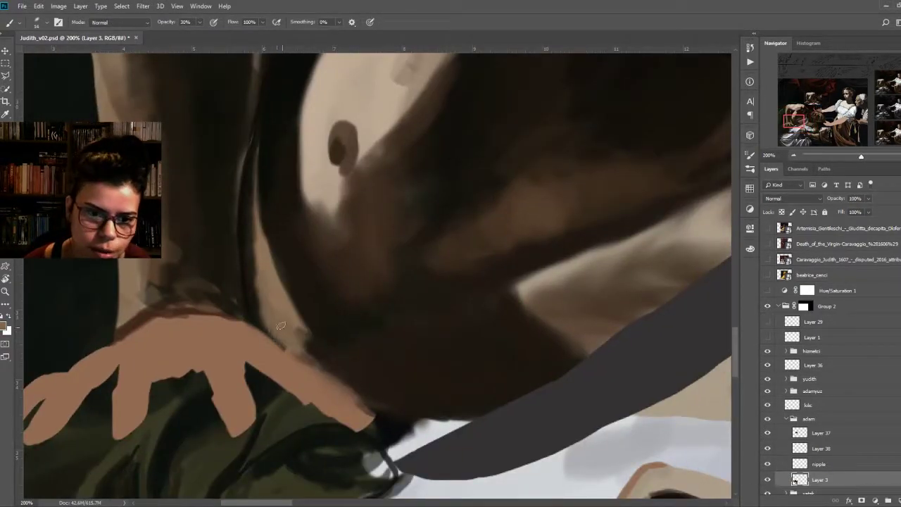
drag(284, 315, 301, 329)
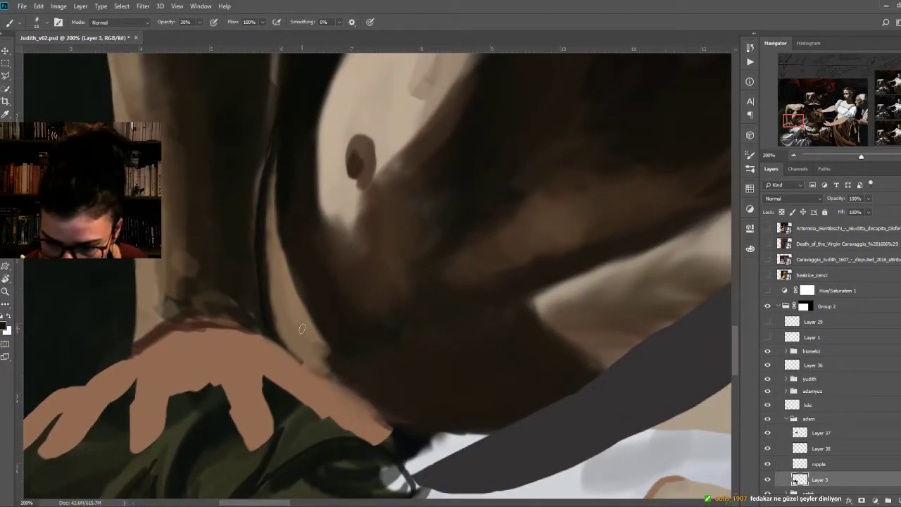
scroll(301, 328, down, 2)
mouse_move(394, 299)
mouse_down()
mouse_move(419, 325)
mouse_move(378, 307)
mouse_up()
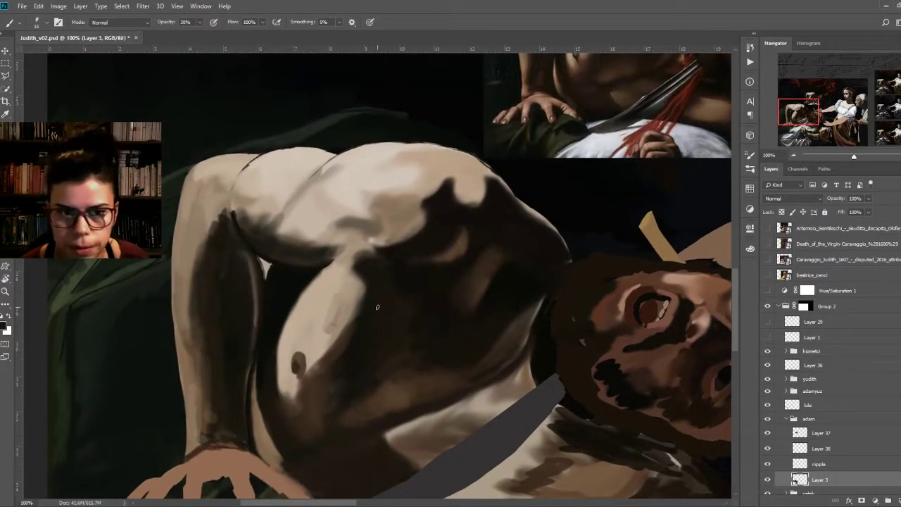
scroll(378, 307, left, 3)
scroll(377, 307, up, 1)
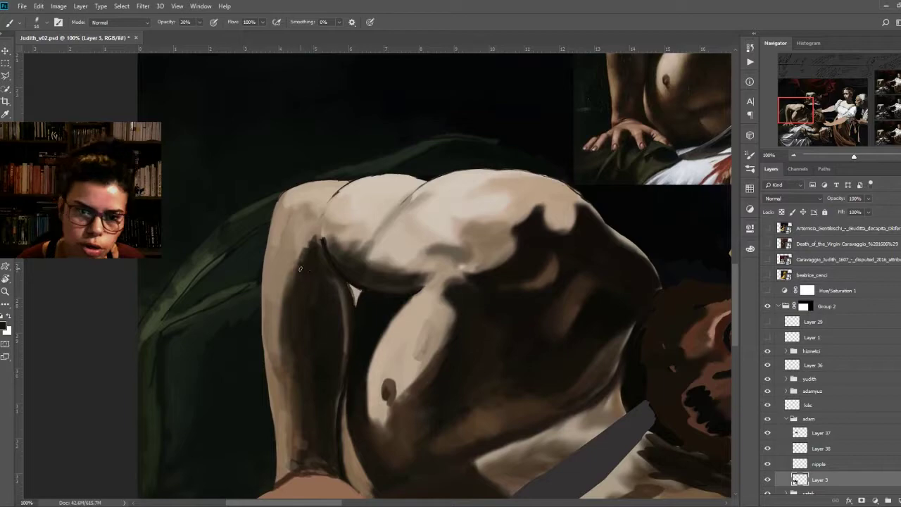
scroll(308, 249, down, 1)
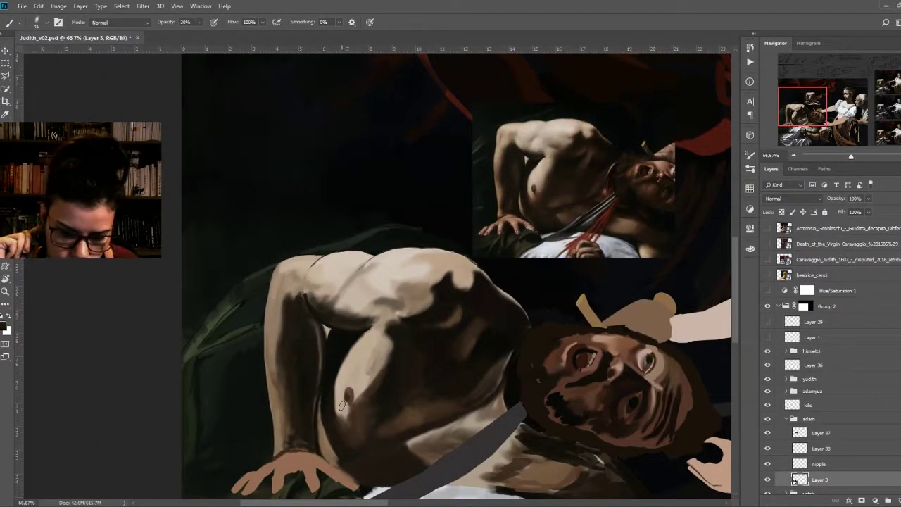
scroll(330, 331, left, 1)
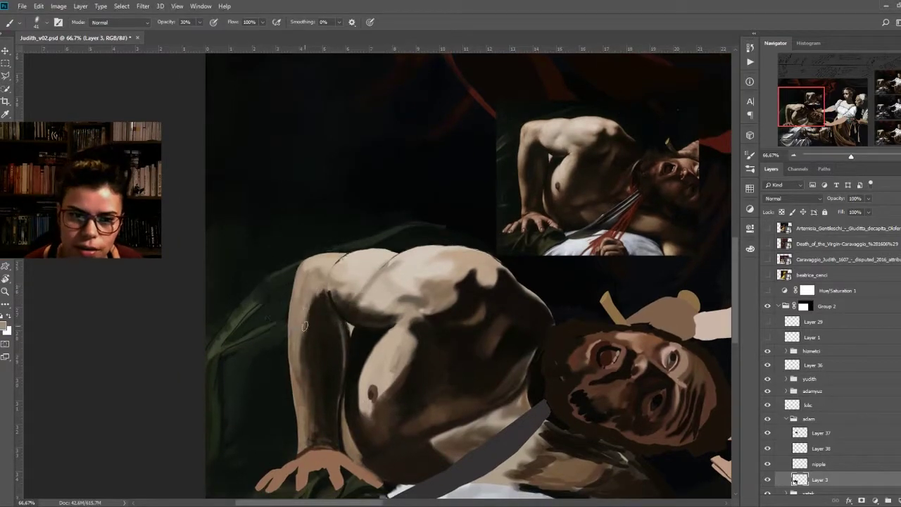
scroll(317, 296, up, 1)
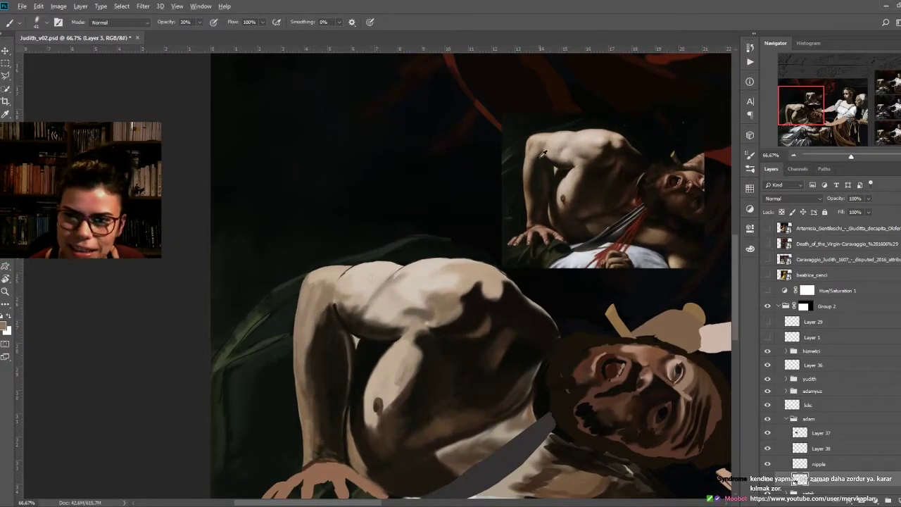
scroll(330, 339, right, 1)
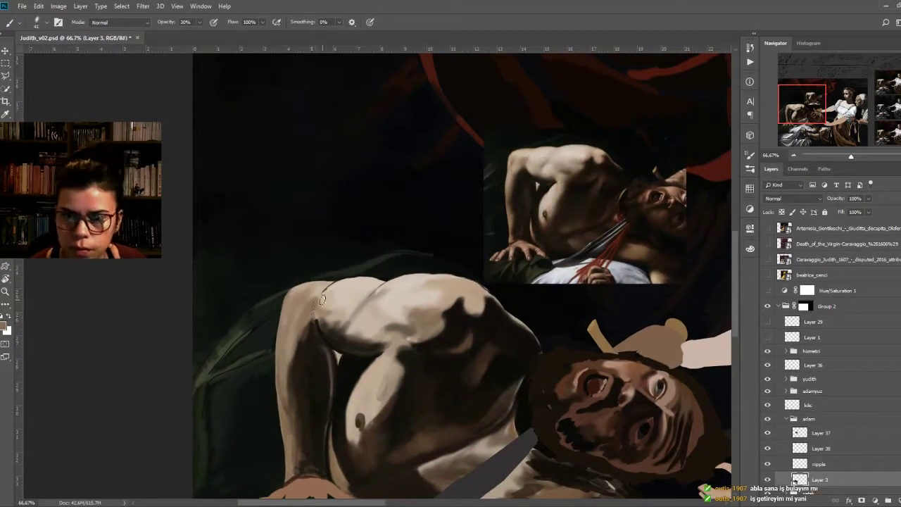
scroll(295, 355, down, 1)
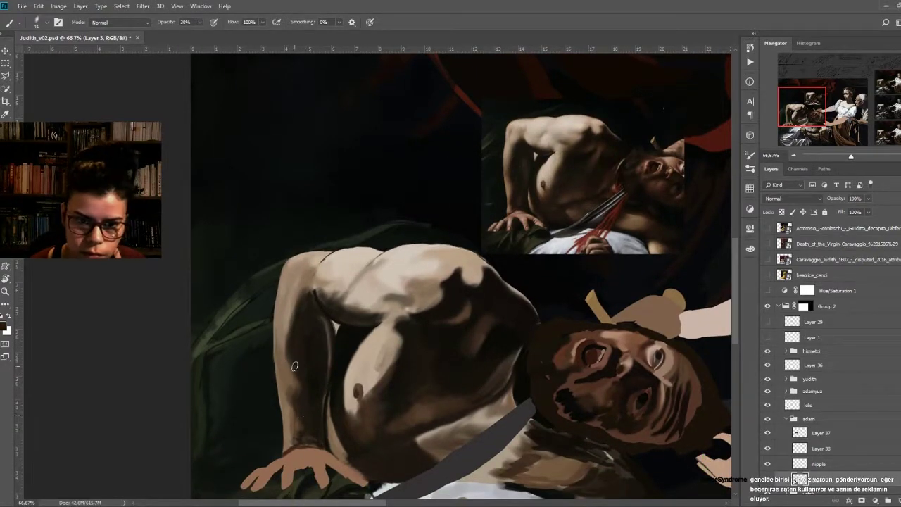
scroll(310, 371, right, 1)
scroll(310, 394, down, 3)
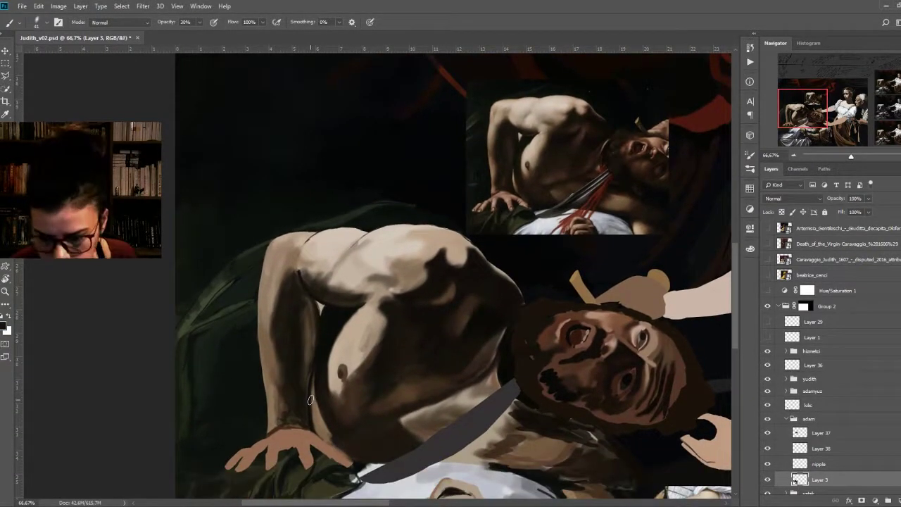
scroll(180, 383, up, 1)
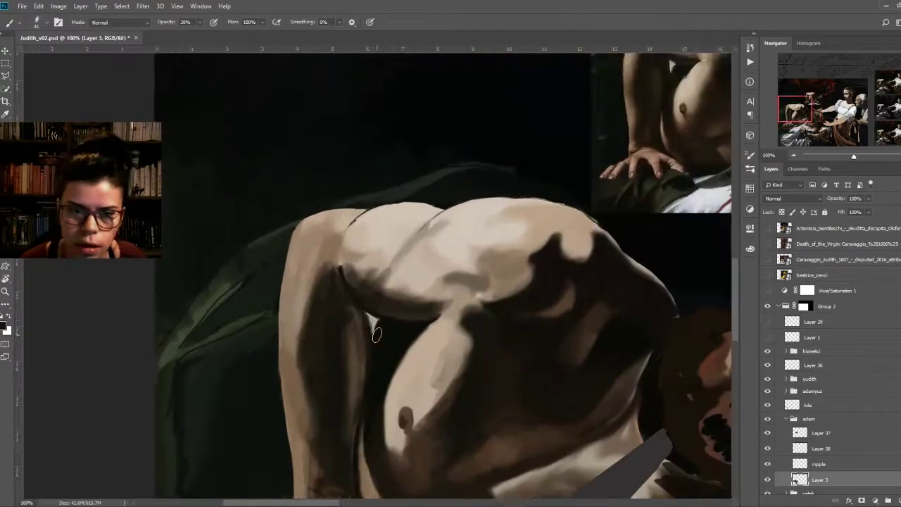
Step: Erase back stray strokes, then darken the shadow under the chest and armpit at 30% opacity
key(e)
scroll(296, 334, up, 4)
scroll(295, 334, right, 3)
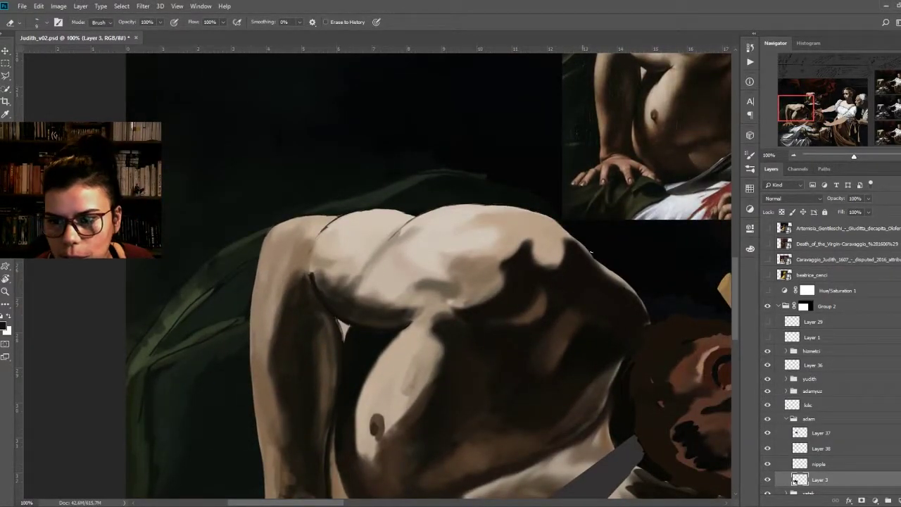
scroll(362, 338, up, 1)
scroll(355, 335, left, 1)
key(b)
drag(333, 289, 384, 322)
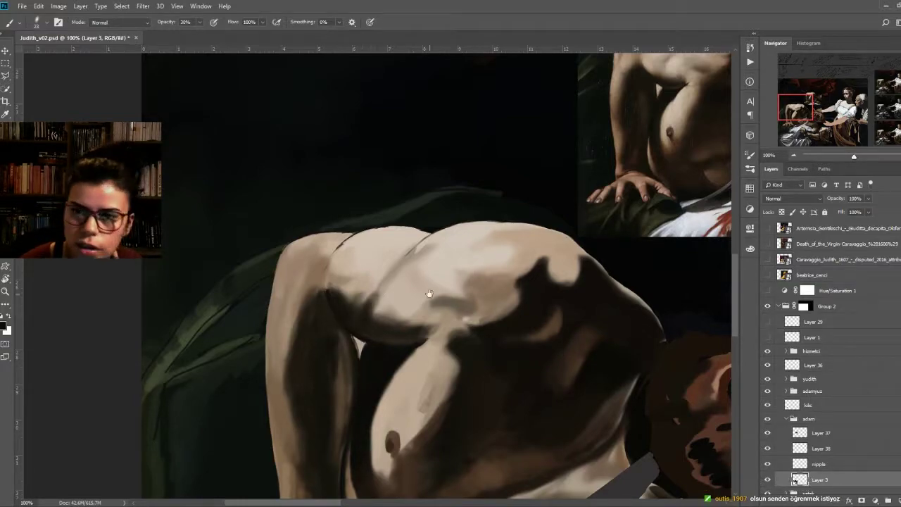
scroll(257, 371, down, 1)
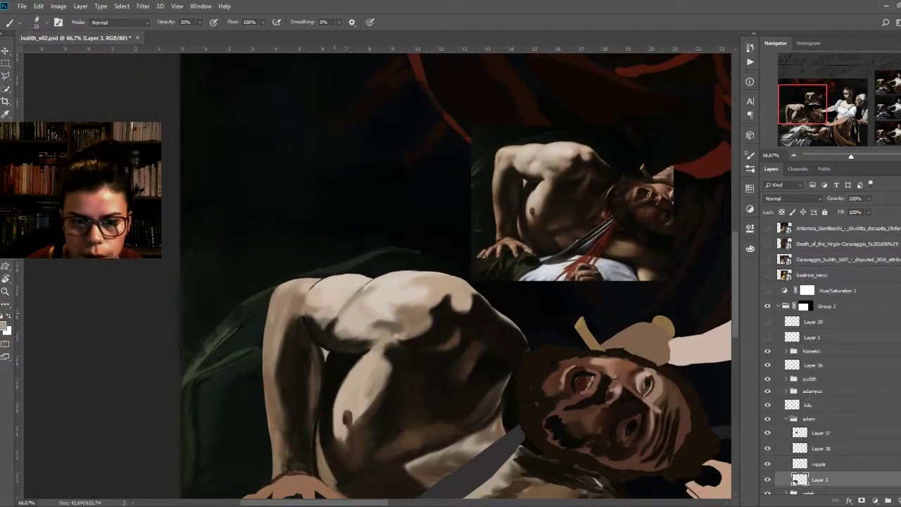
Step: Turn on the Hue/Saturation grayscale check and bring the Beatrice Cenci reference into view
drag(379, 334, 377, 355)
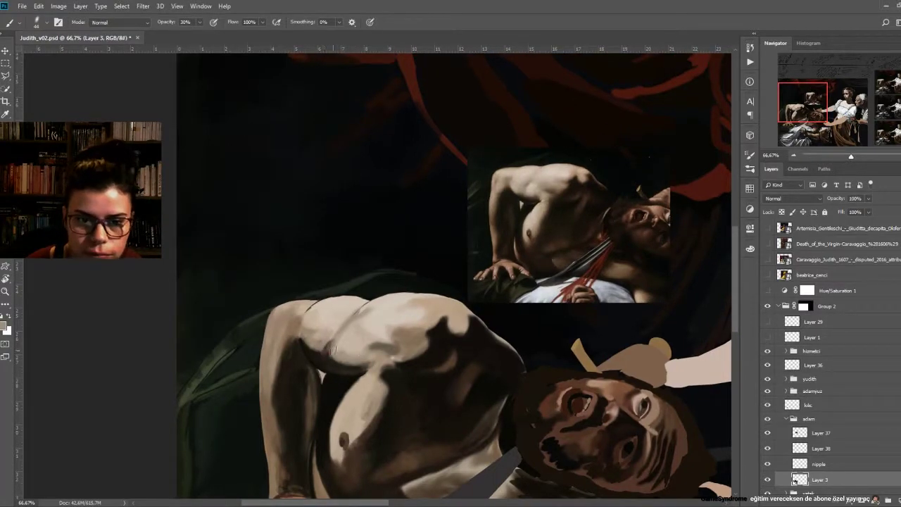
click(767, 290)
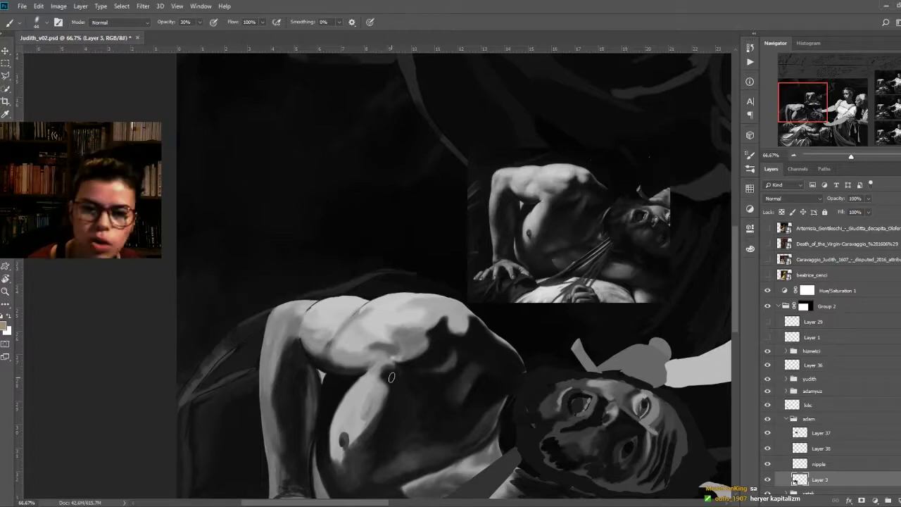
drag(392, 377, 374, 356)
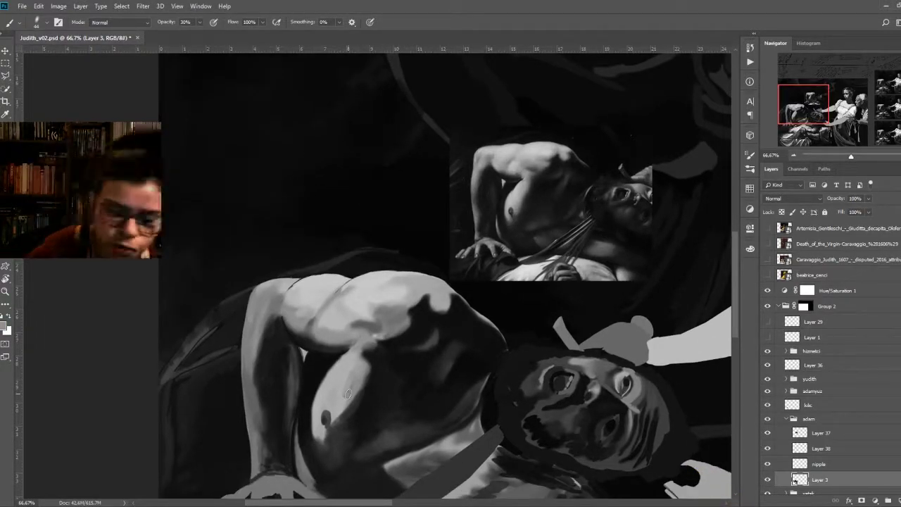
click(767, 275)
drag(617, 291, 441, 291)
key(ctrl+minus)
key(ctrl+minus)
key(ctrl+minus)
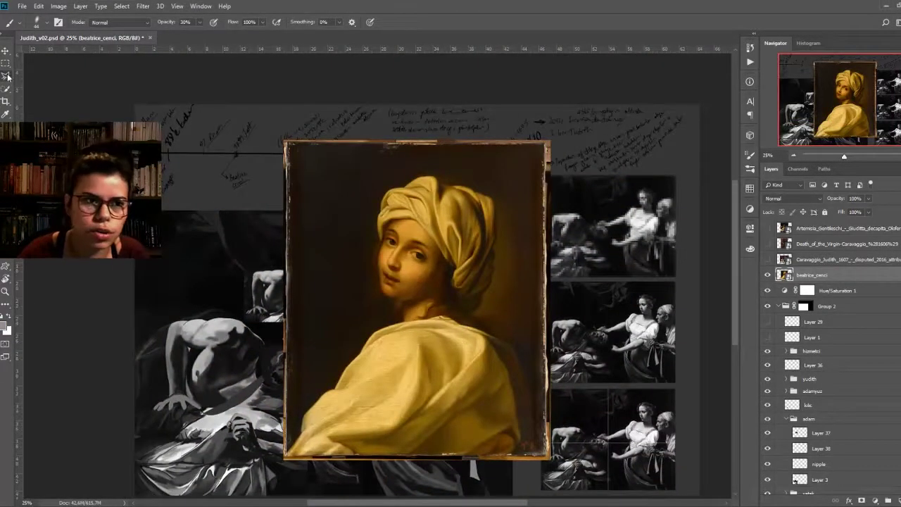
Step: Lasso the Beatrice Cenci turbaned head onto a new layer, then delete that copy
key(l)
drag(383, 295, 373, 302)
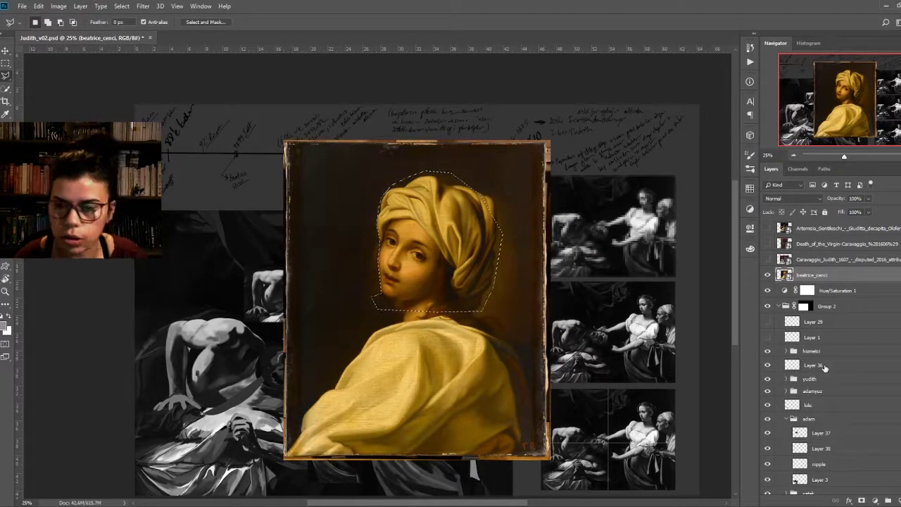
key(ctrl+j)
click(767, 290)
key(v)
drag(436, 246, 417, 256)
key(Delete)
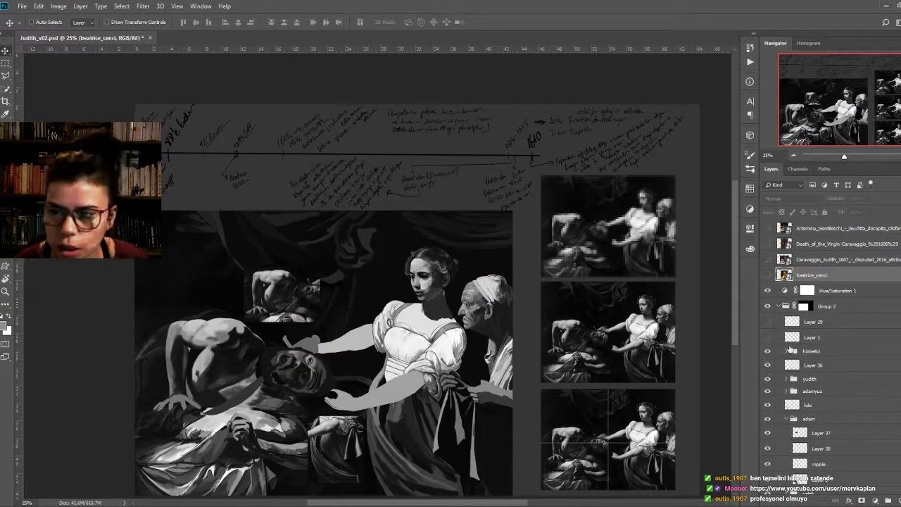
Step: Make the man's painting layer active with Hue/Saturation 1 hidden and the Brush ready
scroll(485, 328, up, 3)
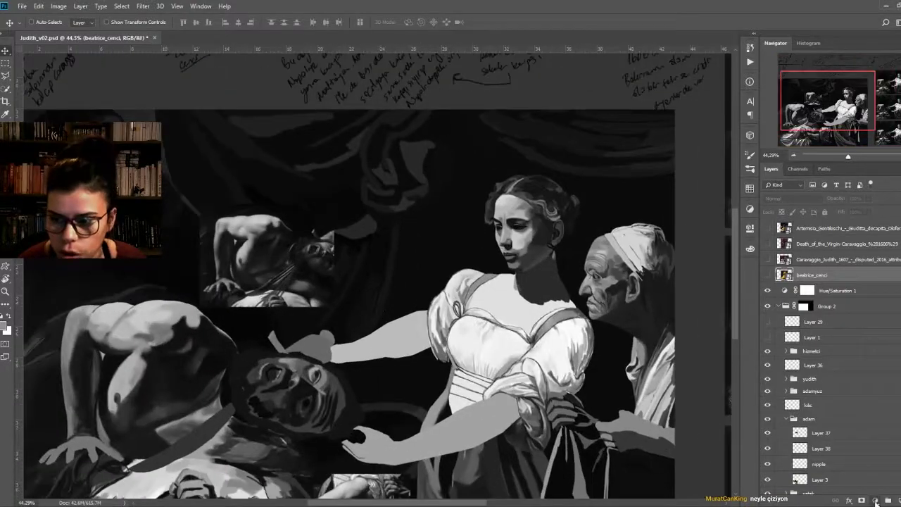
click(817, 479)
click(767, 290)
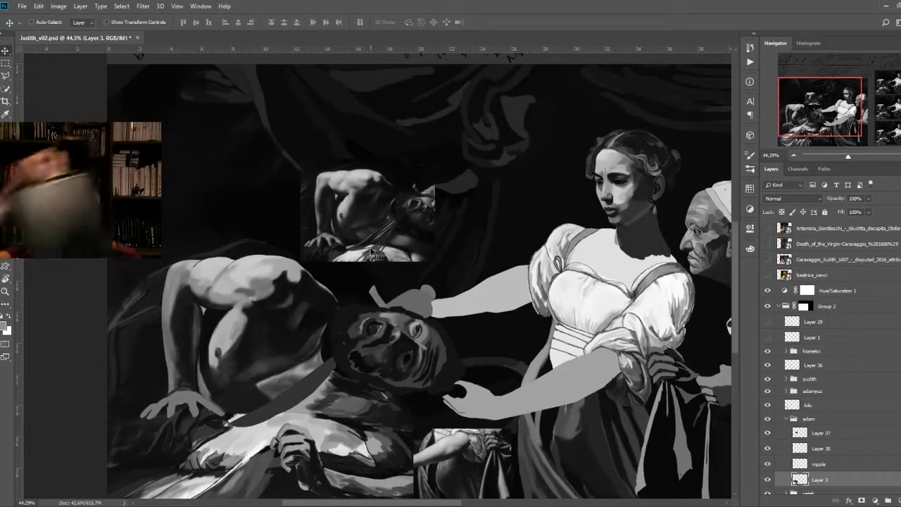
key(b)
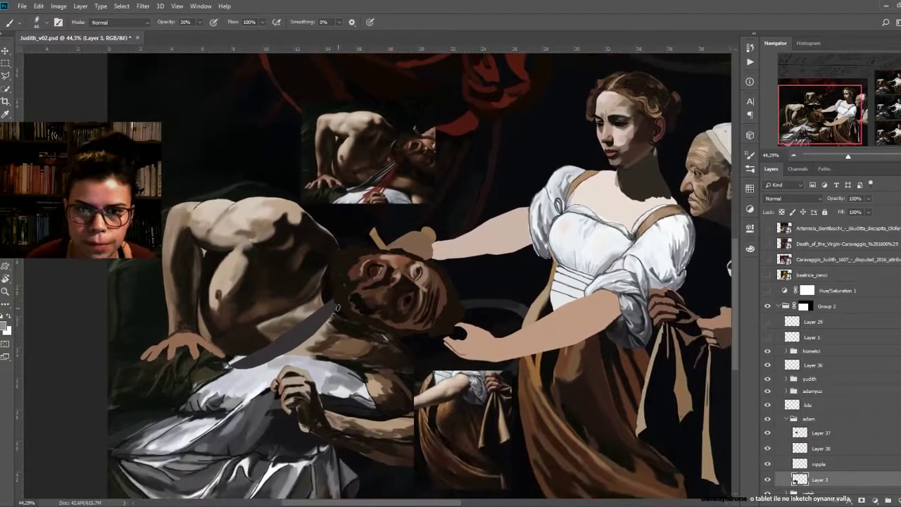
Step: Sample a tan skin tone from the reference inset as the paint colour
drag(379, 267, 353, 250)
alt+click(415, 186)
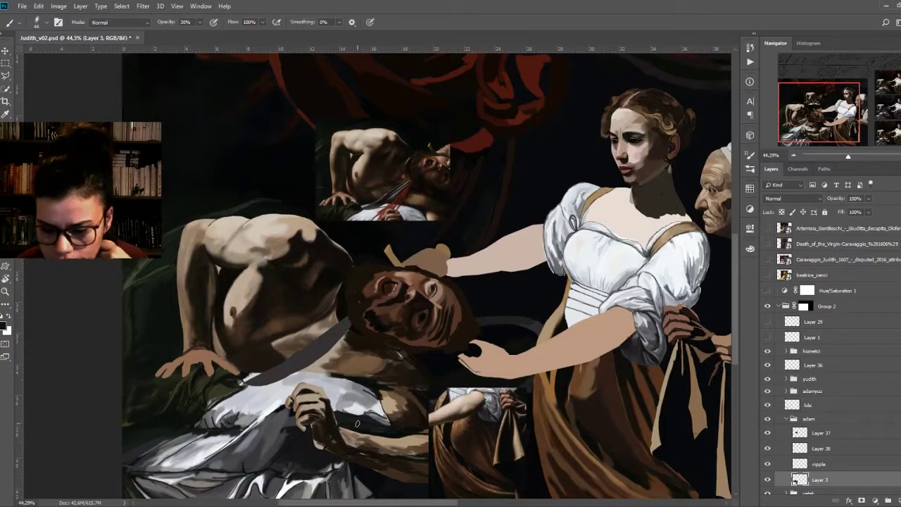
alt+click(336, 354)
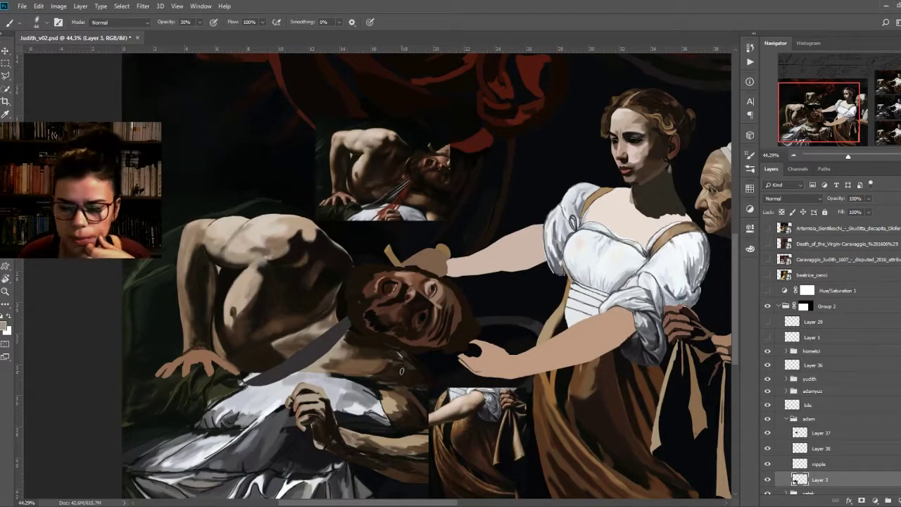
drag(260, 390, 286, 411)
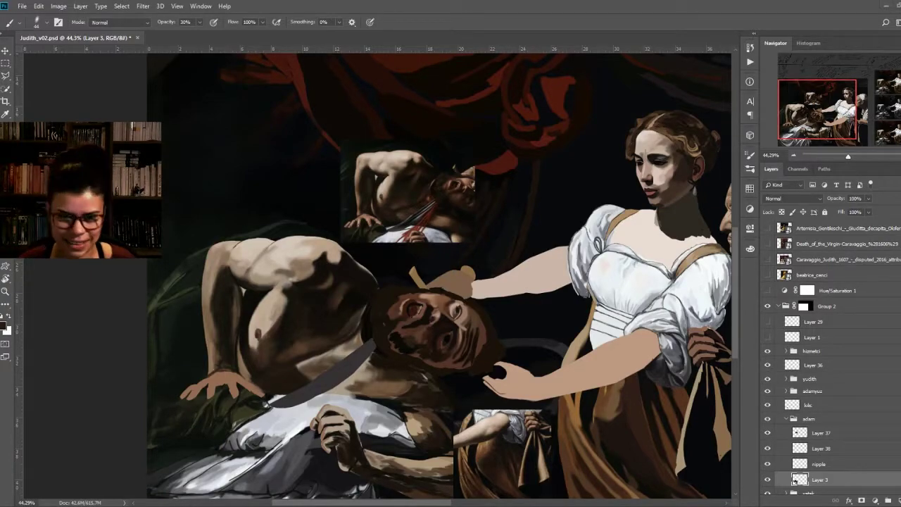
alt+scroll(359, 366, up, 3)
alt+scroll(358, 380, up, 1)
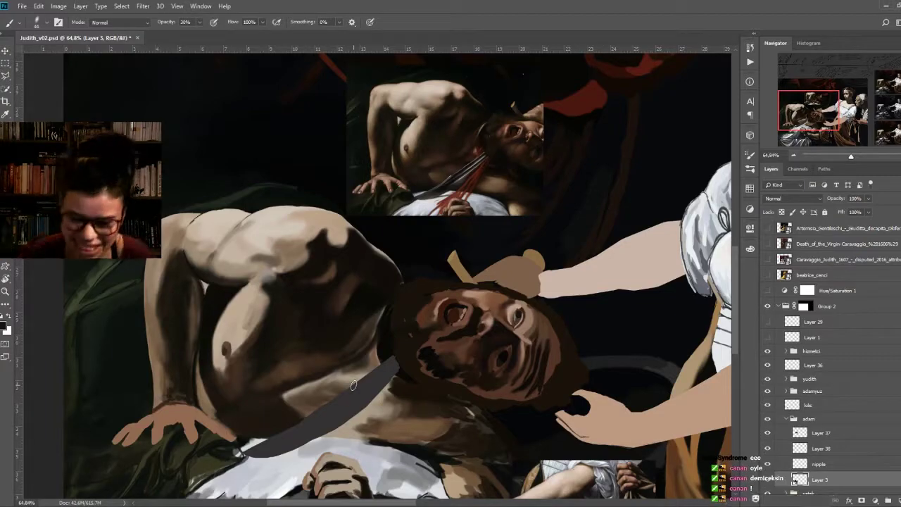
Step: Refine chest shading with a smaller brush, check greyscale values, and select the kilic layer
key(bracketleft)
key(bracketleft)
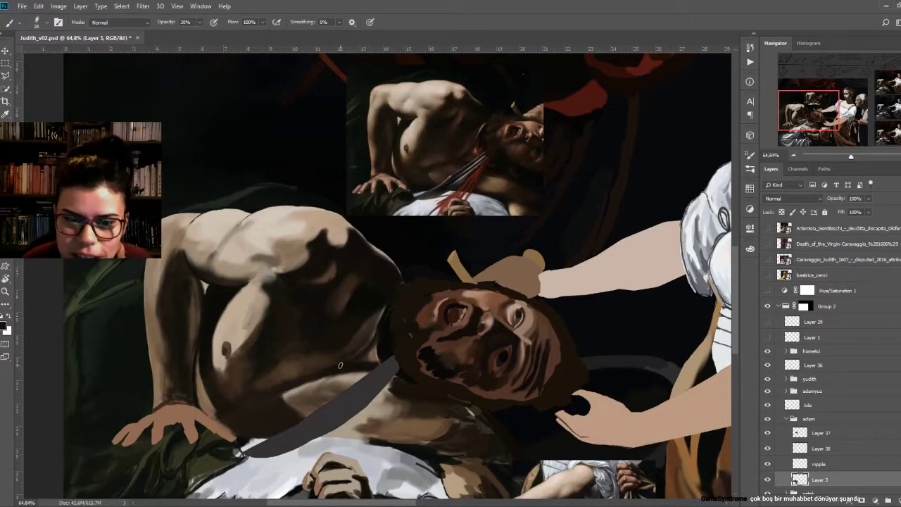
drag(383, 366, 401, 360)
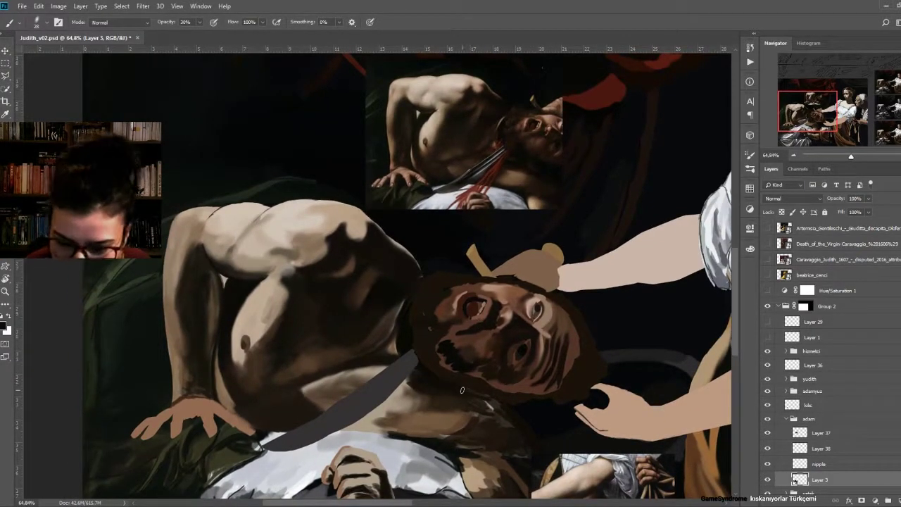
drag(415, 371, 378, 372)
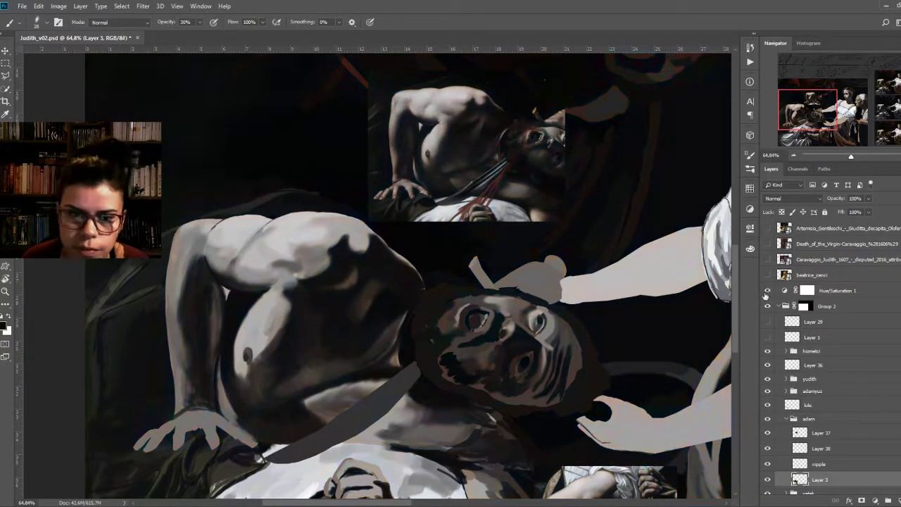
click(767, 289)
key(bracketright)
key(bracketright)
mouse_move(350, 426)
mouse_down()
mouse_move(329, 406)
mouse_move(362, 448)
mouse_up()
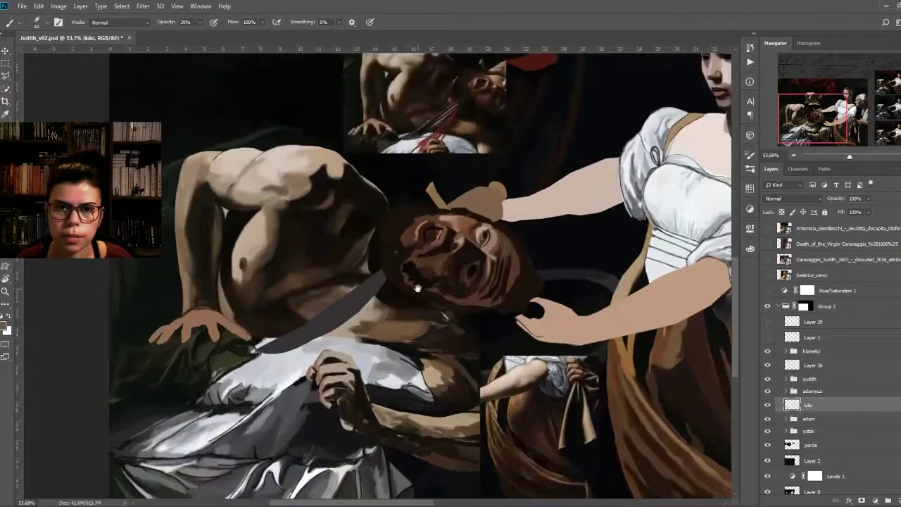
click(794, 432)
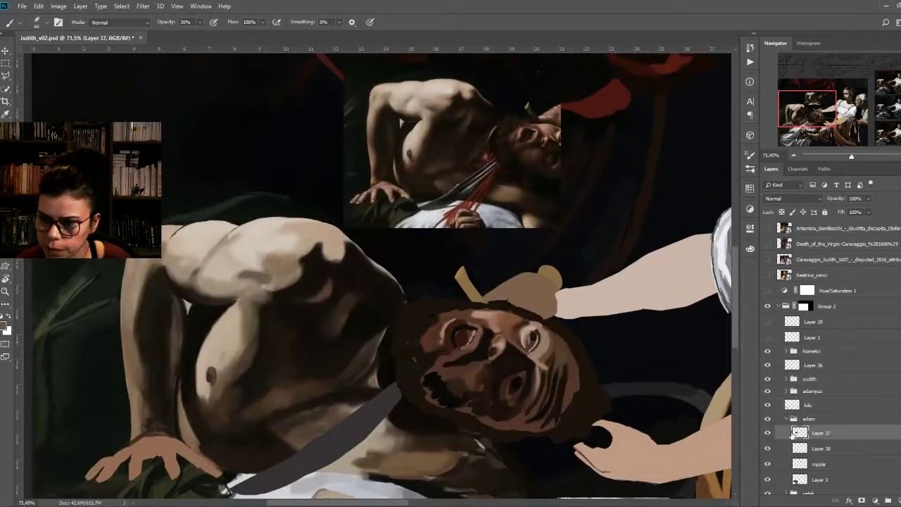
scroll(556, 400, up, 3)
click(808, 404)
Step: Paint a dark stroke along the knife blade at 100% brush opacity
key(v)
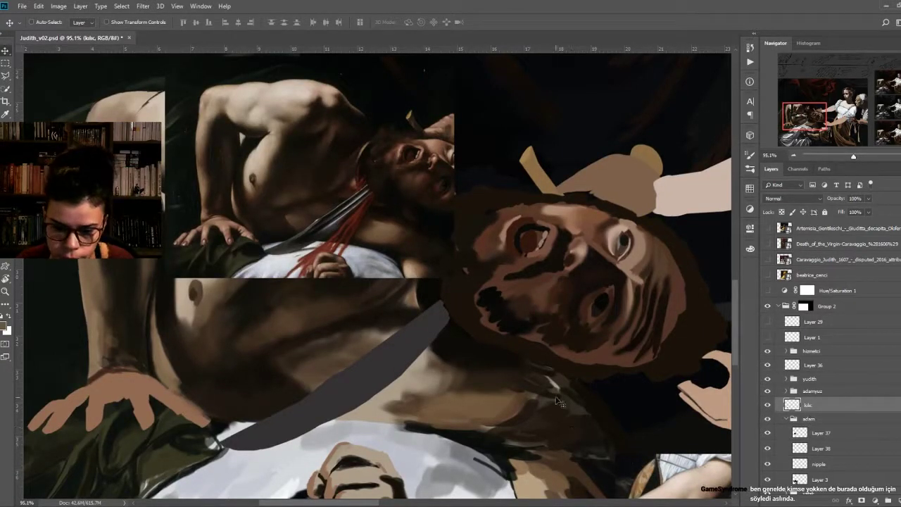
scroll(556, 399, up, 1)
scroll(522, 350, up, 1)
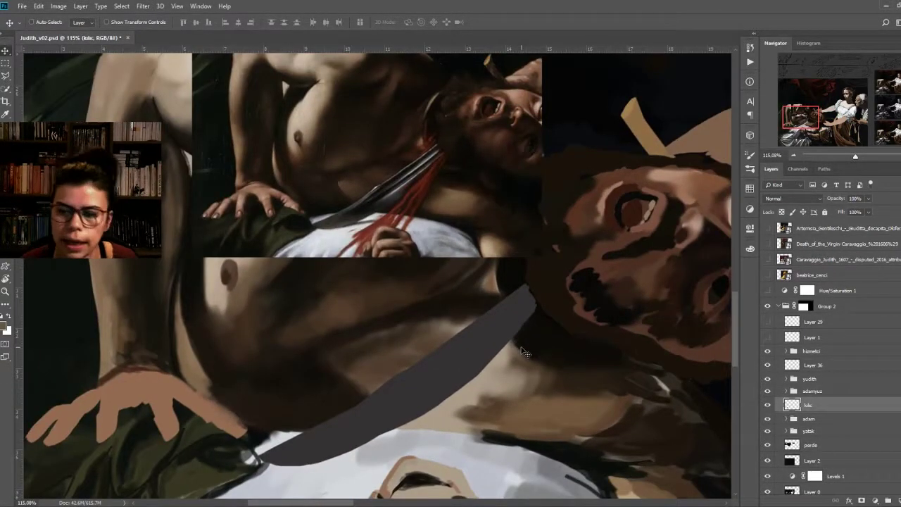
scroll(523, 352, up, 1)
key(b)
key(0)
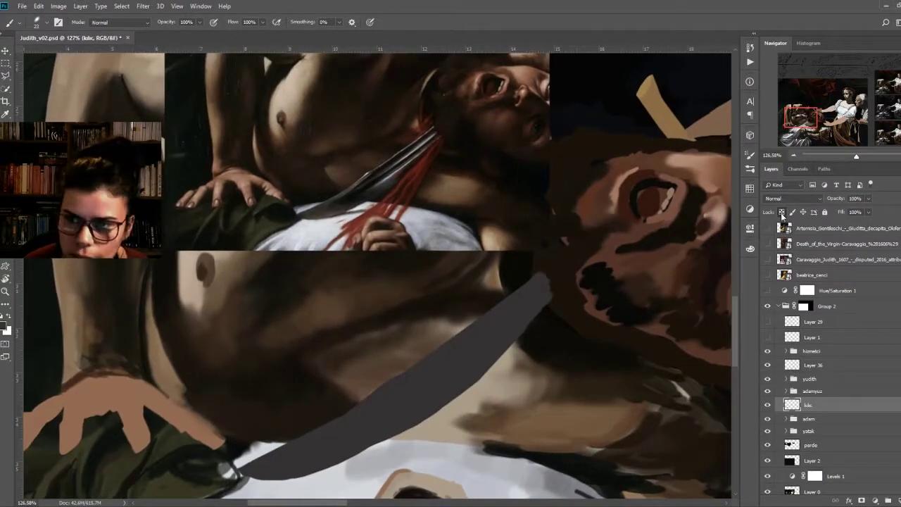
scroll(444, 334, down, 1)
scroll(399, 285, up, 1)
scroll(412, 317, down, 1)
drag(322, 432, 558, 263)
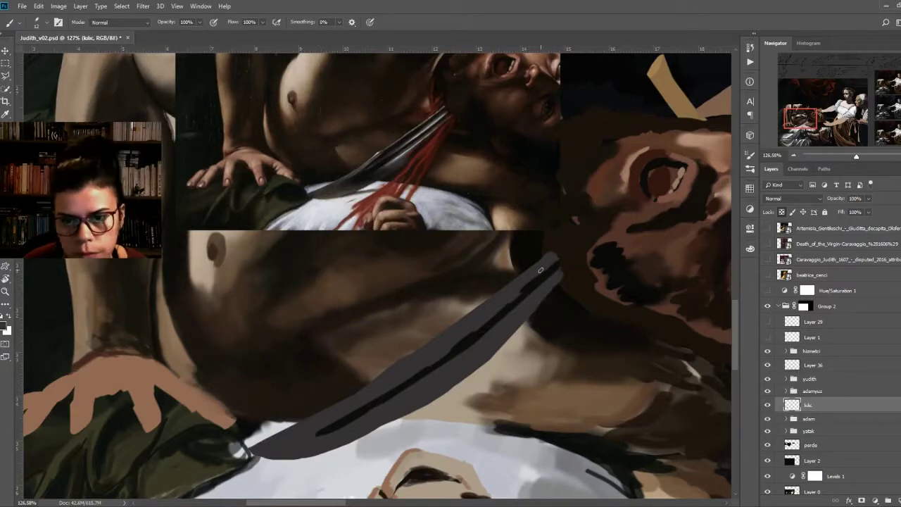
Step: Re-darken the dark stripe running down the blade
scroll(484, 342, down, 1)
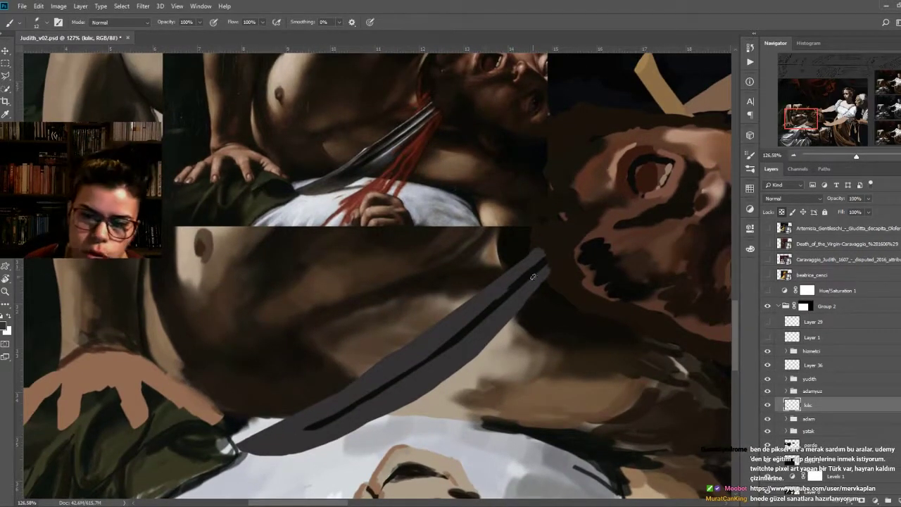
scroll(434, 354, up, 1)
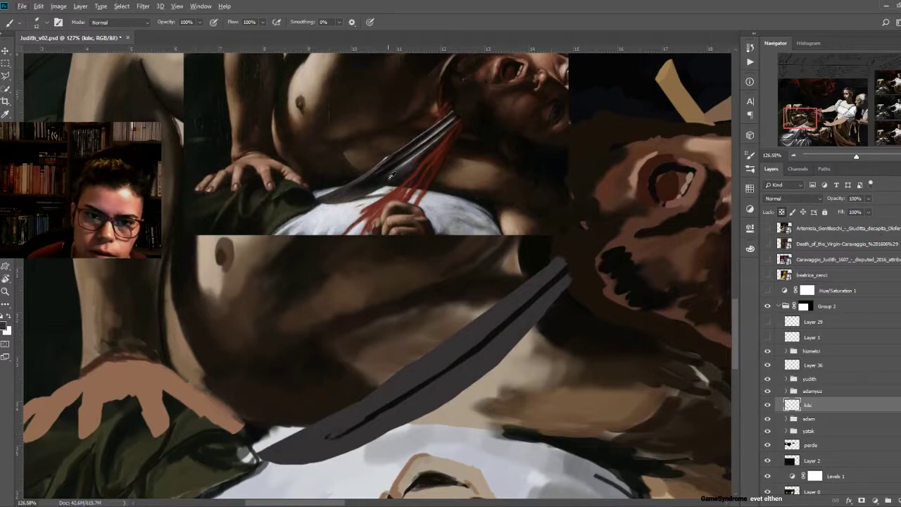
scroll(465, 352, up, 1)
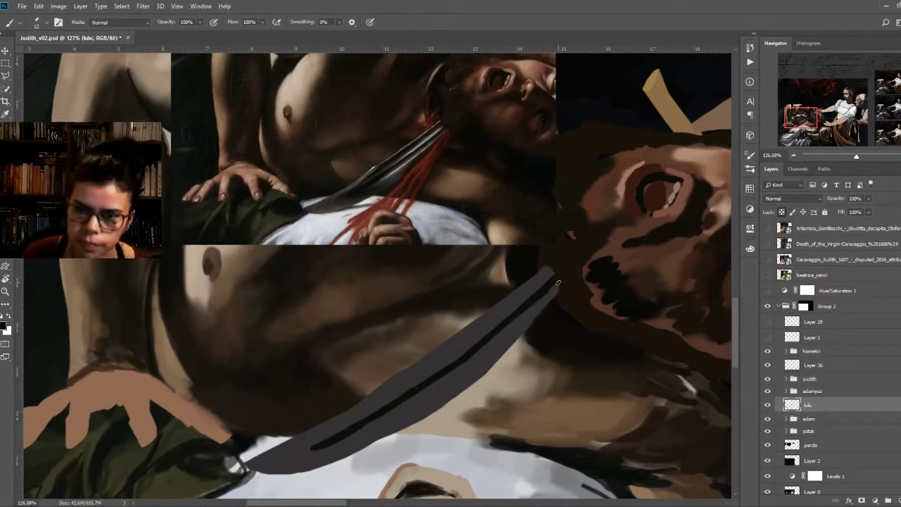
drag(556, 281, 320, 446)
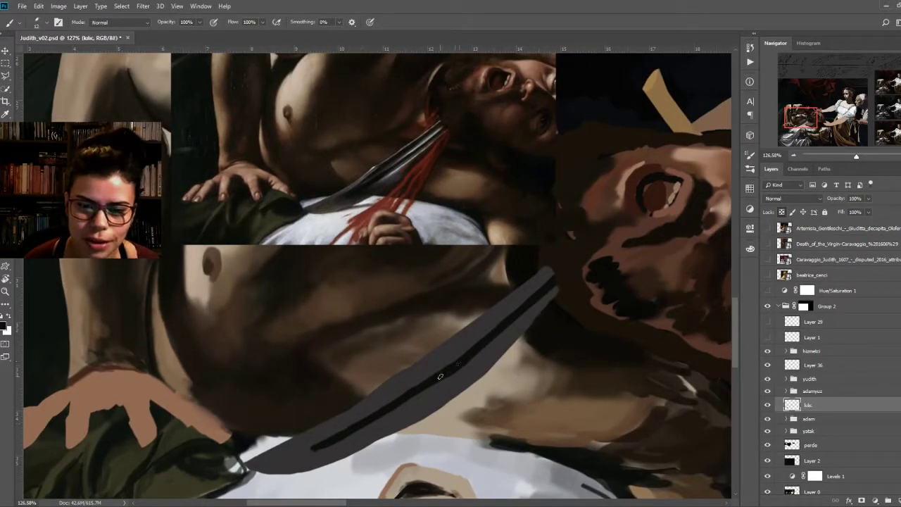
drag(439, 377, 449, 345)
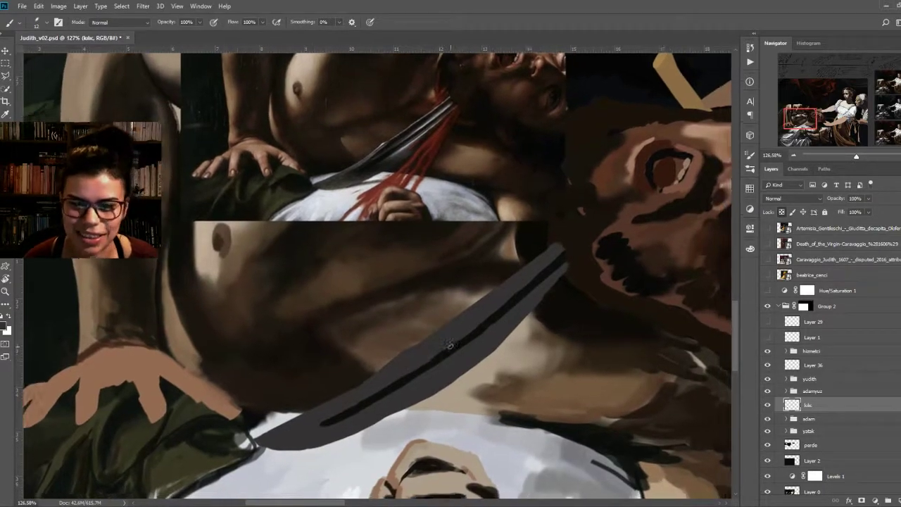
scroll(449, 345, up, 1)
Step: Add a parallel dark line, grey over the lower one, and stroke the blade on a new layer
mouse_move(328, 413)
mouse_down()
mouse_move(525, 268)
mouse_move(310, 440)
mouse_up()
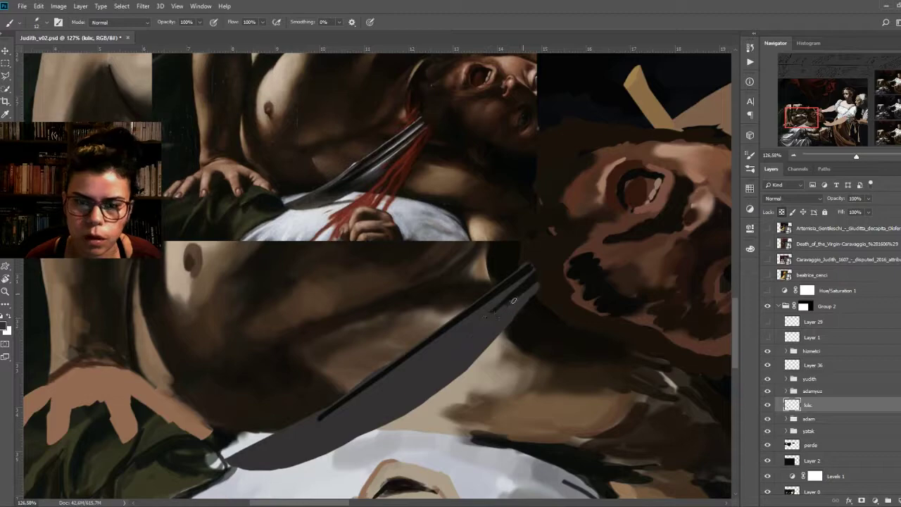
drag(323, 438, 539, 278)
scroll(538, 278, up, 1)
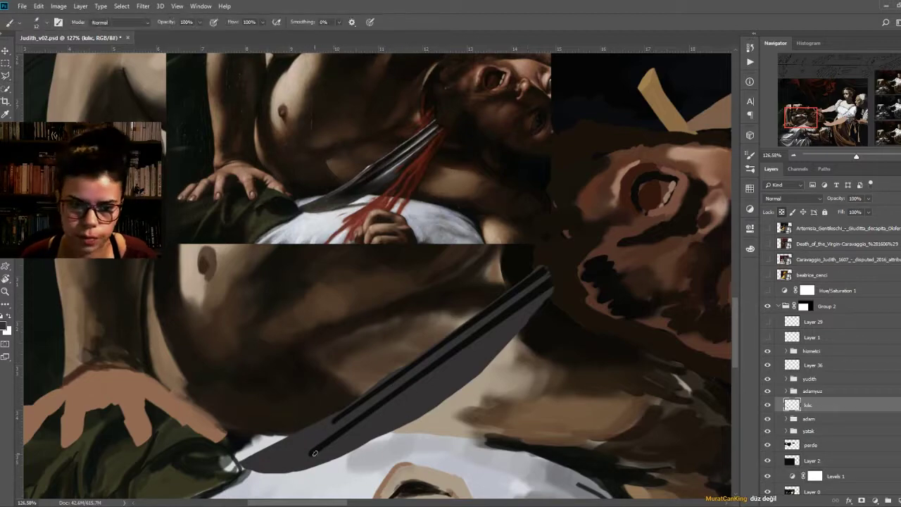
drag(314, 447, 480, 336)
key(ctrl+shift+alt+n)
drag(314, 448, 552, 278)
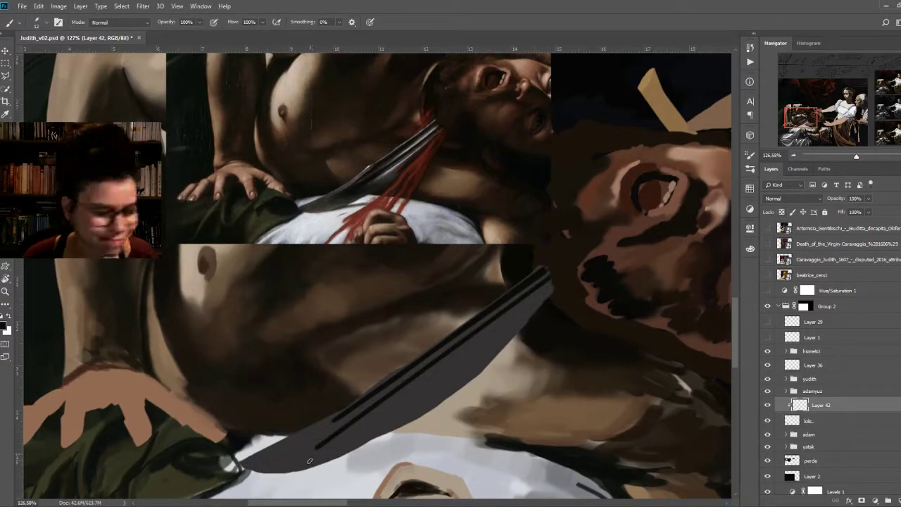
Step: Warp the new blade stroke to follow the knife's curve
key(ctrl+t)
drag(368, 377, 380, 428)
drag(300, 421, 299, 427)
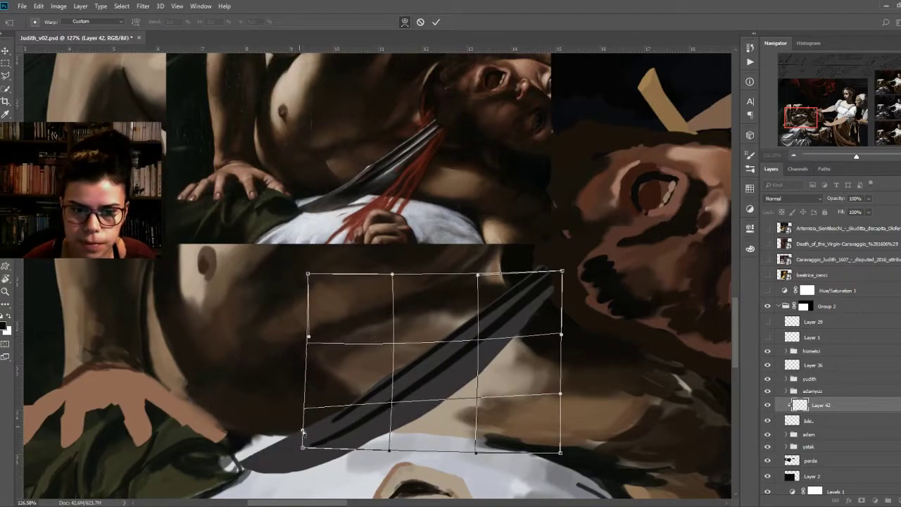
key(Return)
Step: Add another new layer and make the kılıc sword layer active
key(ctrl+shift+alt+n)
key(b)
scroll(372, 163, up, 4)
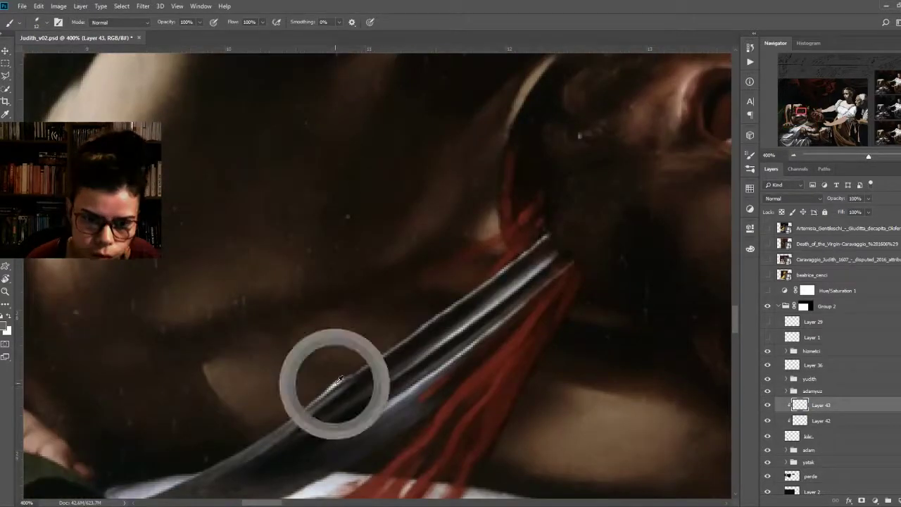
scroll(371, 347, down, 4)
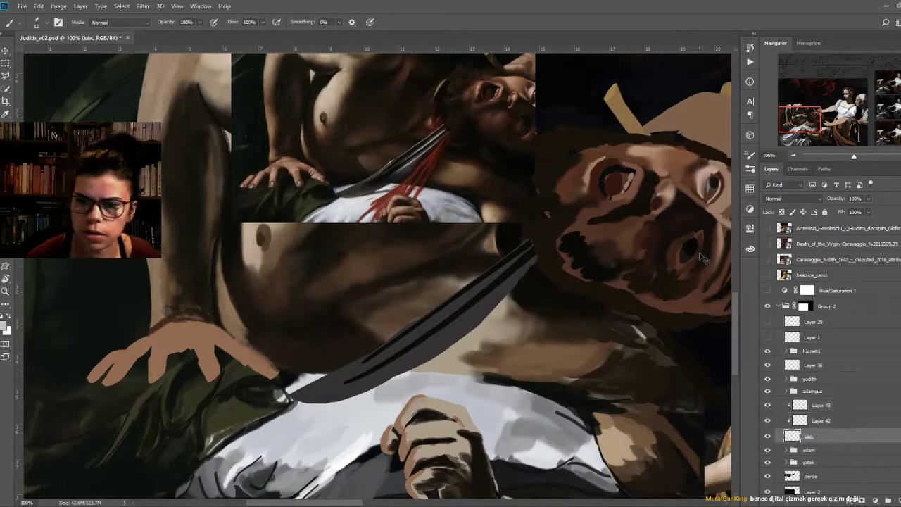
ctrl+click(374, 346)
drag(419, 321, 425, 327)
Step: Touch up the blade tip with small dark strokes and eraser passes, then select Layer 42
key(e)
scroll(424, 327, up, 2)
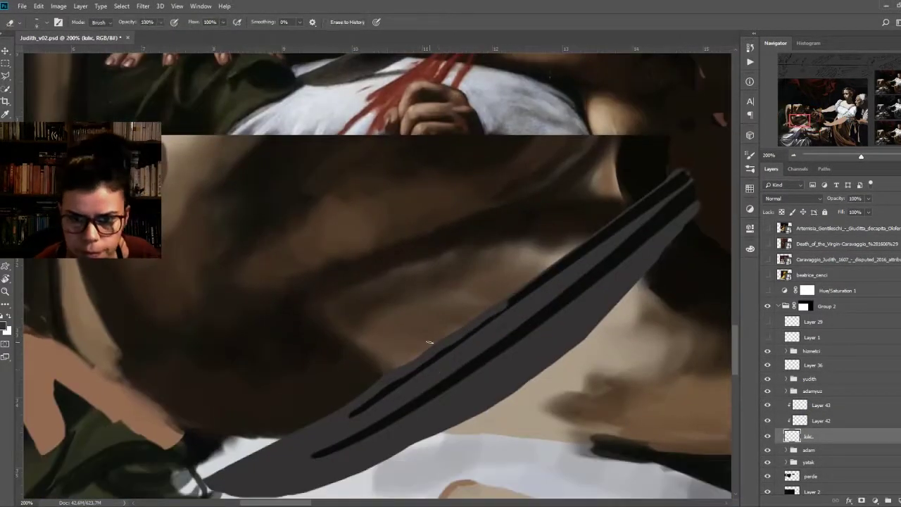
key(b)
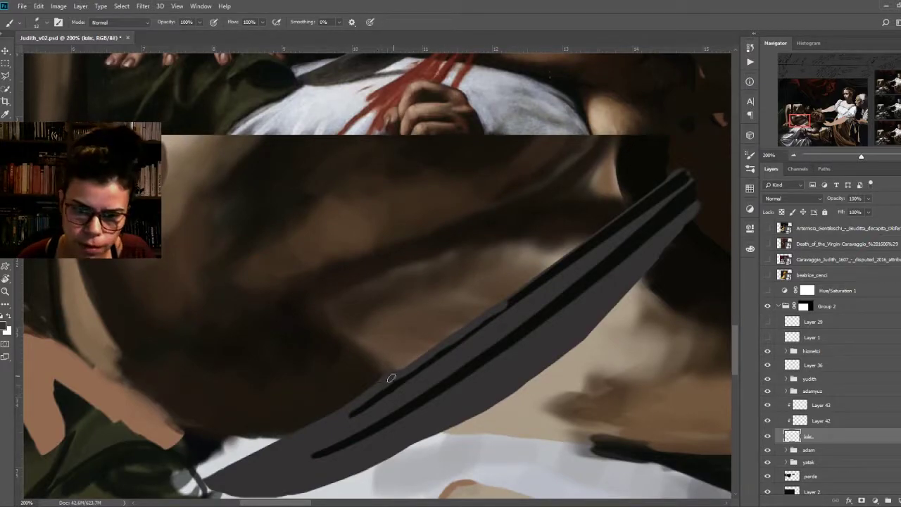
scroll(409, 369, down, 2)
mouse_move(324, 398)
mouse_down()
mouse_move(253, 433)
mouse_move(325, 403)
mouse_up()
key(e)
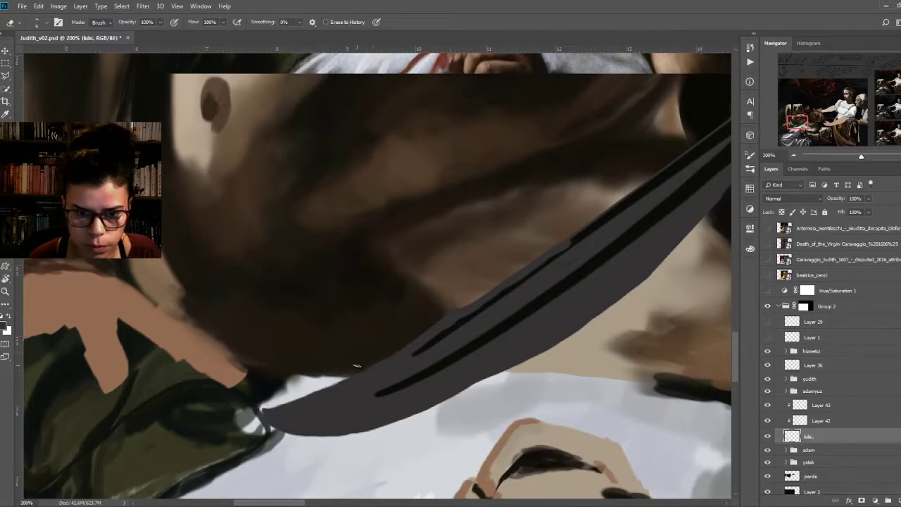
scroll(352, 369, up, 2)
key(b)
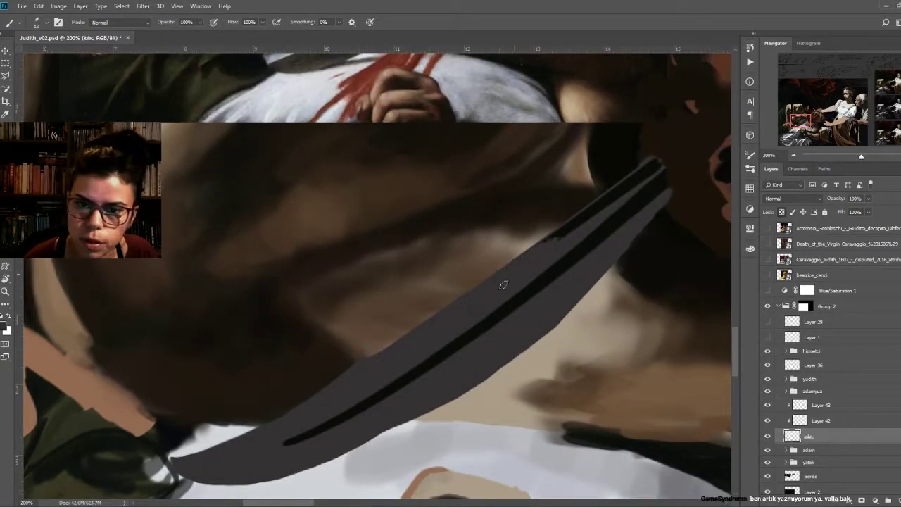
key(ctrl+minus)
drag(557, 346, 563, 348)
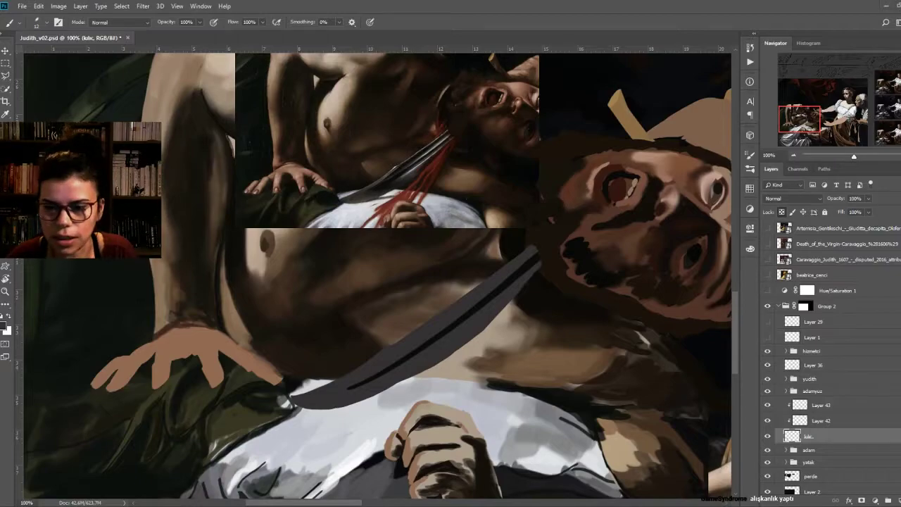
key(alt+bracketright)
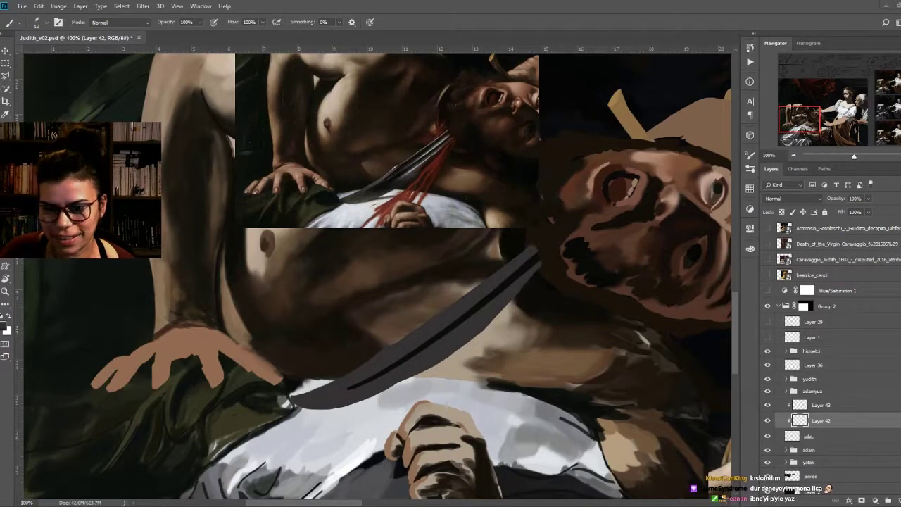
Step: Duplicate Layer 42, scale the copy to about 81% and skew it along the blade
key(ctrl+plus)
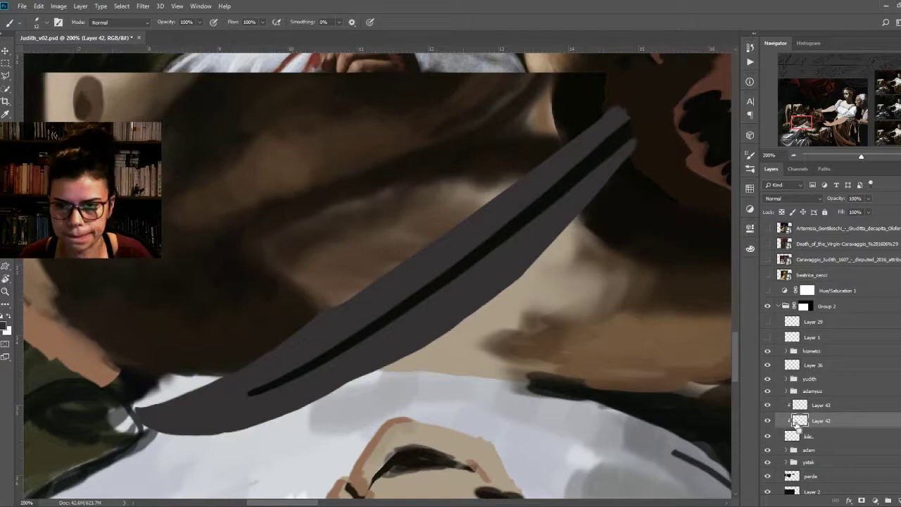
key(ctrl+j)
key(ctrl+t)
drag(520, 280, 503, 292)
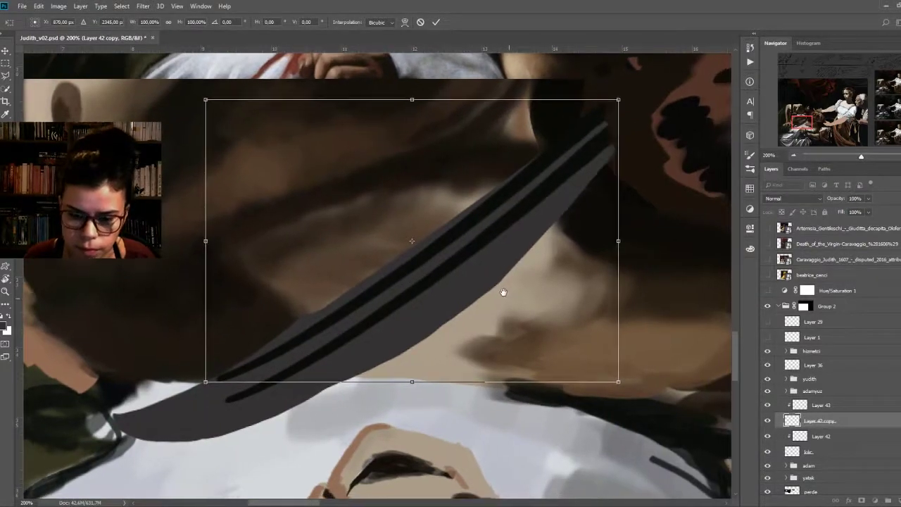
drag(618, 101, 583, 125)
drag(537, 213, 564, 214)
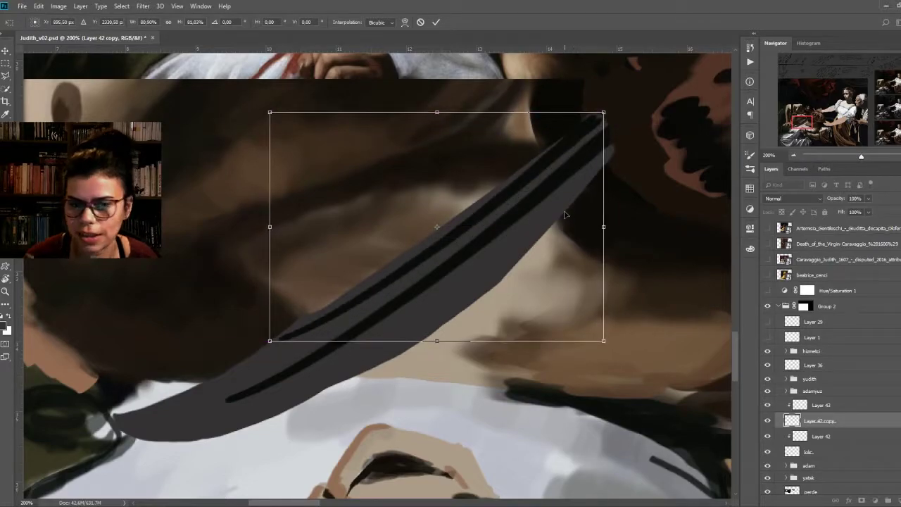
key(ctrl+minus)
drag(491, 312, 508, 337)
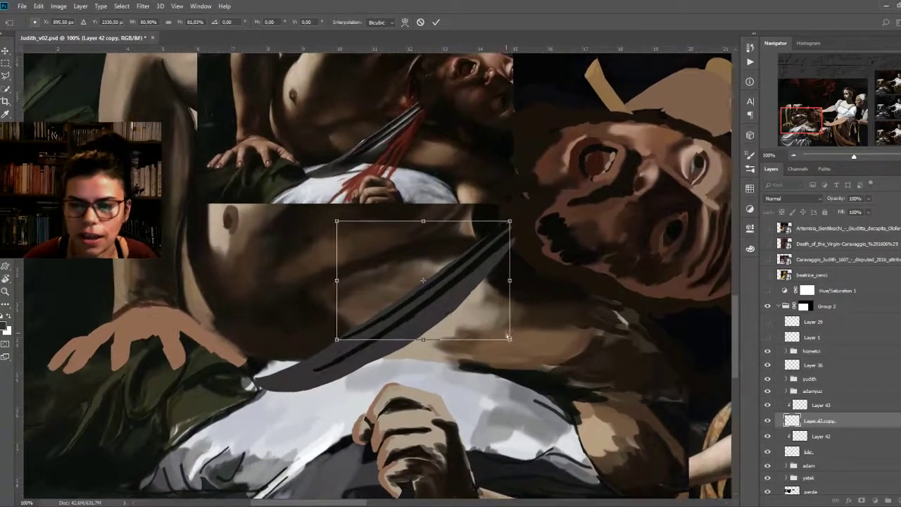
scroll(487, 322, up, 3)
scroll(486, 323, down, 3)
drag(346, 312, 345, 317)
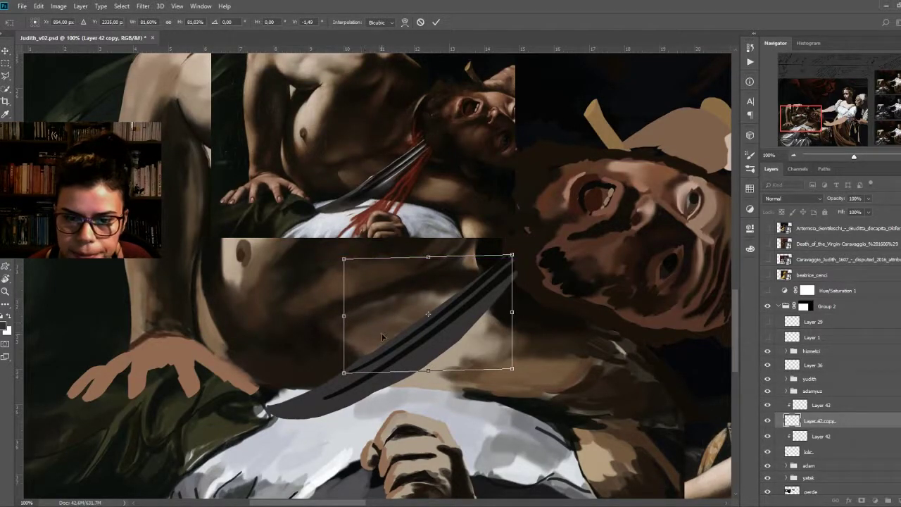
Step: Warp the copy into a curved groove along the blade and clip it to the layer below
key(ctrl+t)
drag(511, 258, 517, 256)
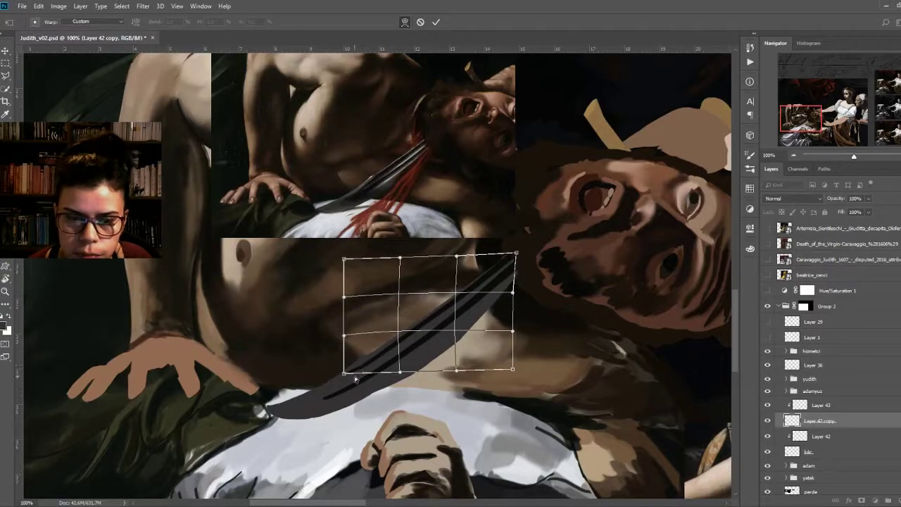
drag(398, 371, 398, 365)
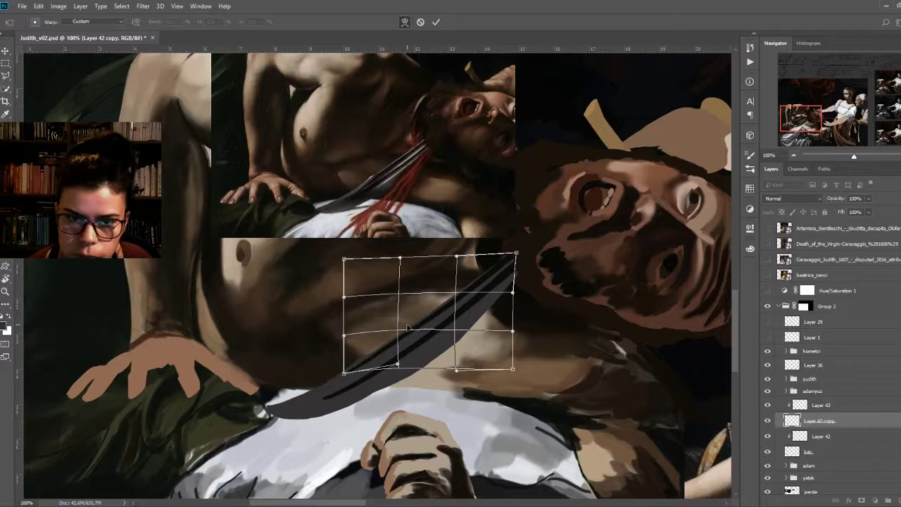
drag(413, 326, 418, 337)
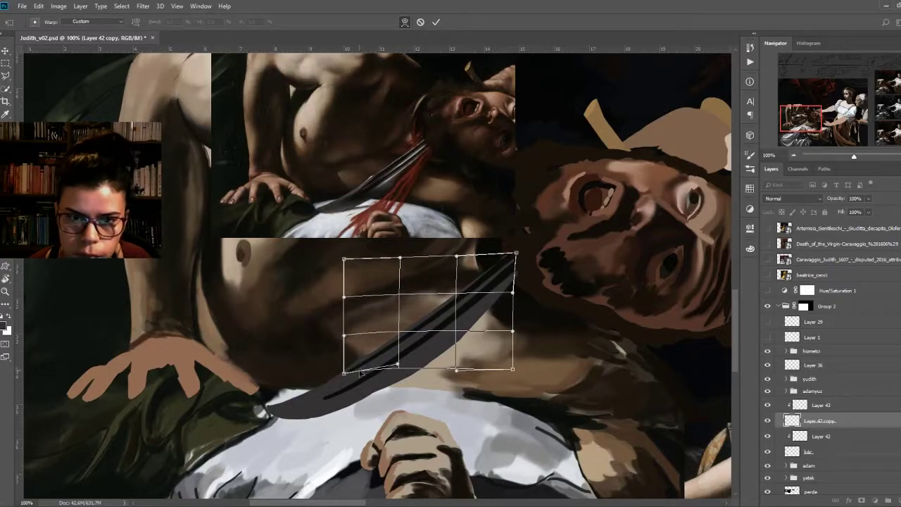
drag(345, 377, 342, 378)
drag(398, 365, 399, 366)
drag(343, 379, 342, 374)
drag(375, 348, 381, 347)
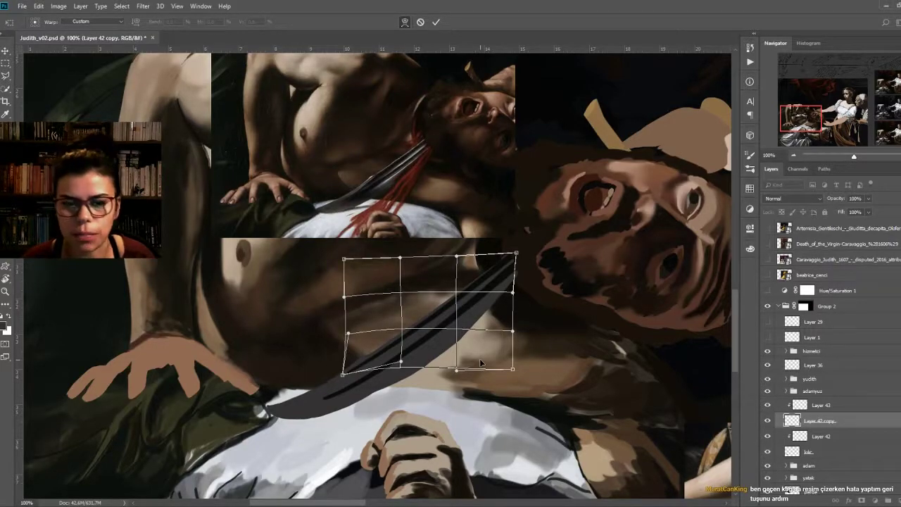
key(Return)
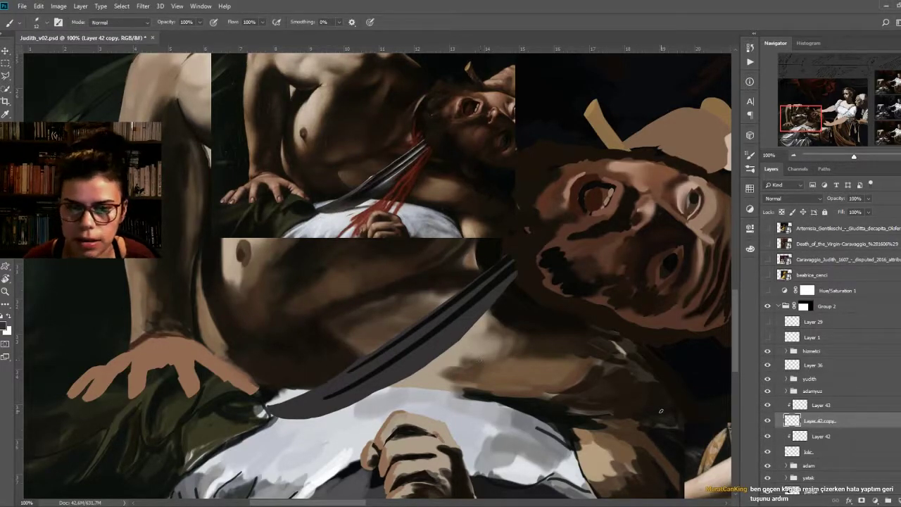
alt+click(796, 428)
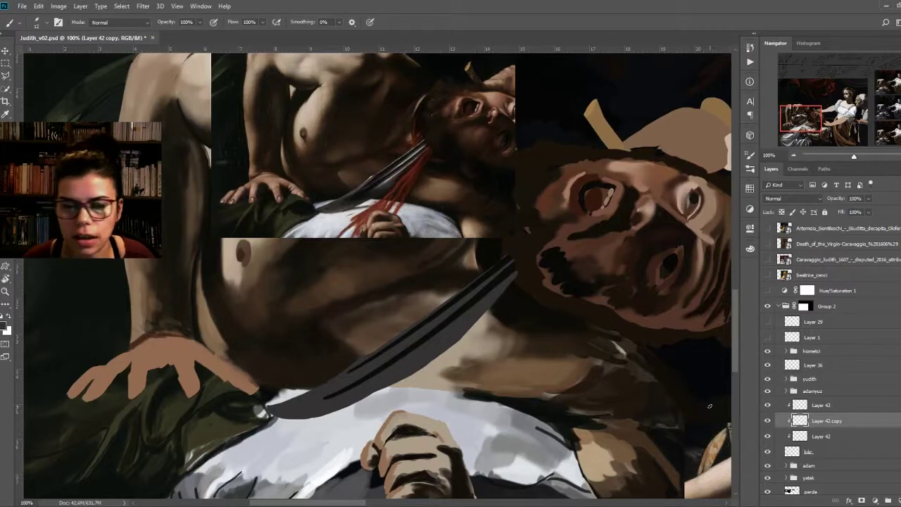
Step: Make Layer 43 active and zoom in on the sword blade
click(811, 408)
key(ctrl+plus)
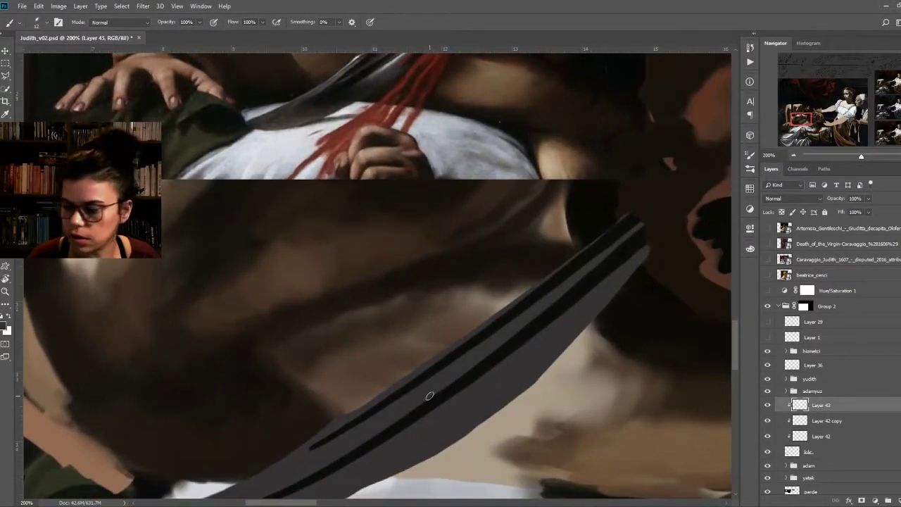
key(ctrl+minus)
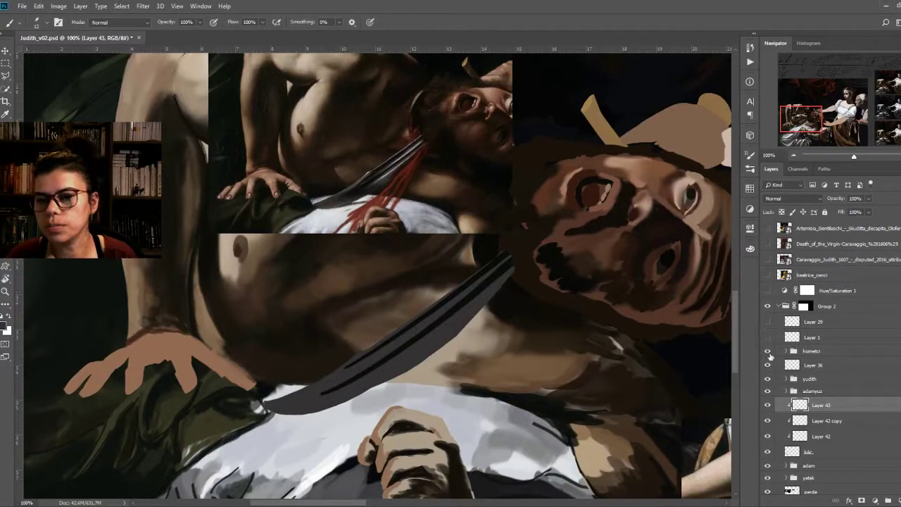
scroll(420, 324, down, 3)
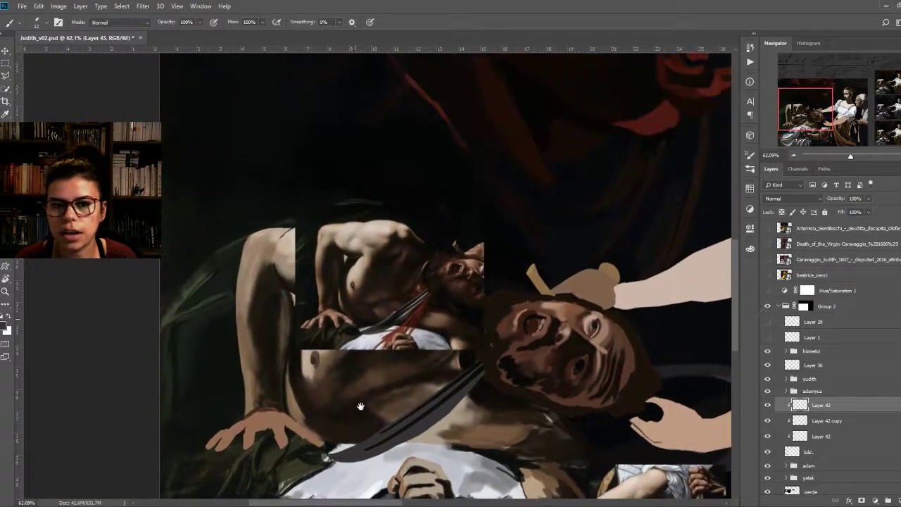
scroll(372, 335, up, 2)
drag(372, 335, 280, 272)
drag(573, 382, 594, 397)
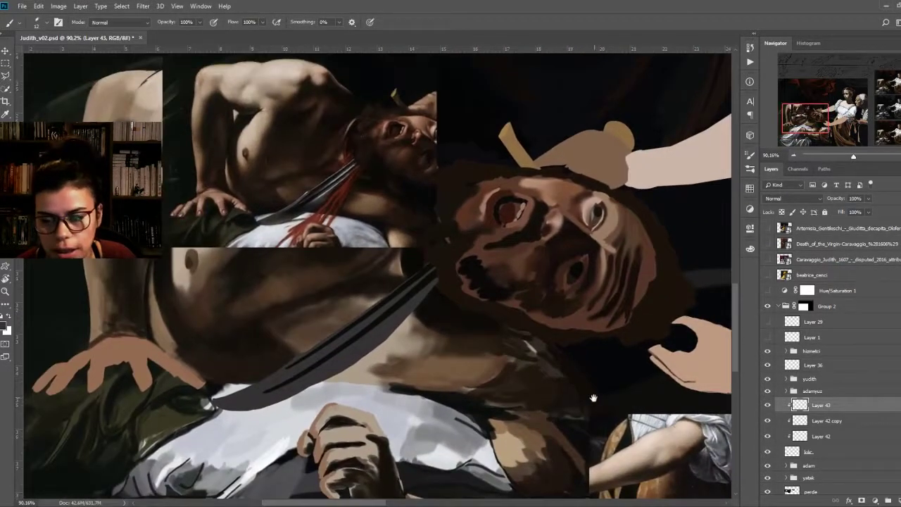
scroll(494, 346, up, 1)
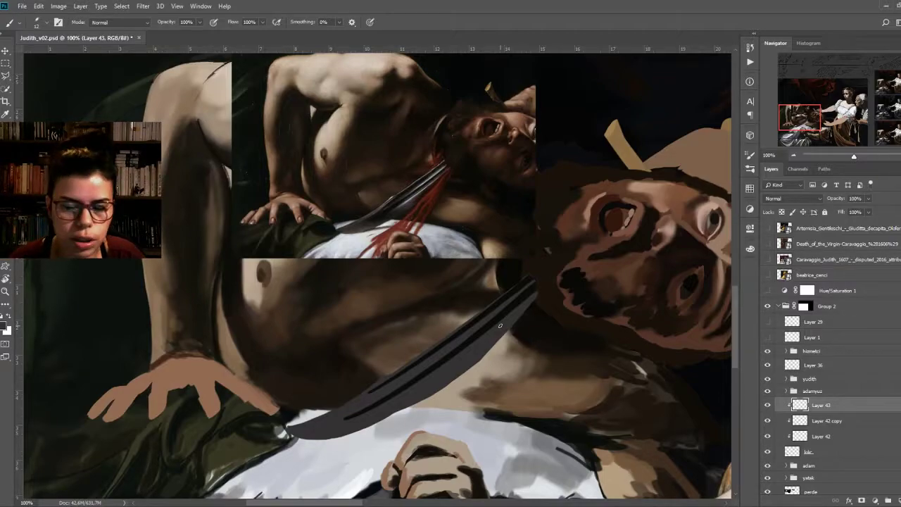
Step: Paint light grey highlights along the blade's upper edge
alt+click(359, 239)
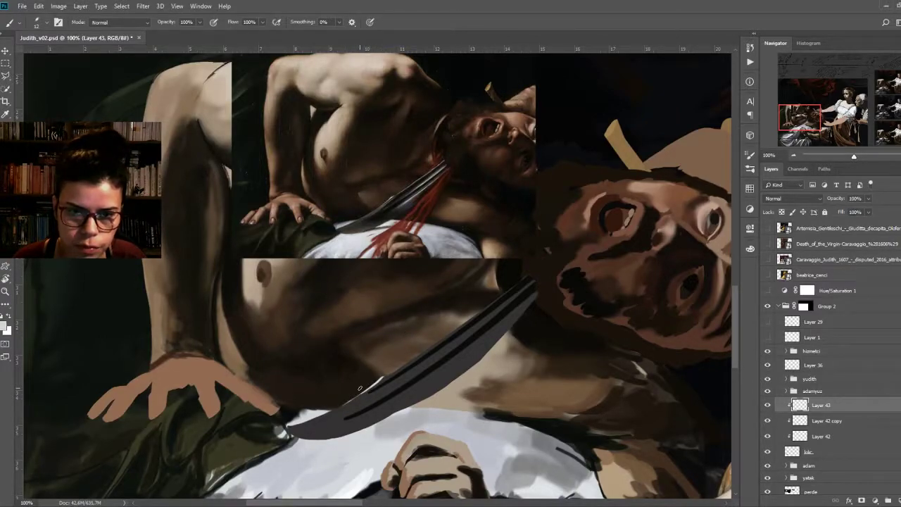
drag(385, 371, 392, 371)
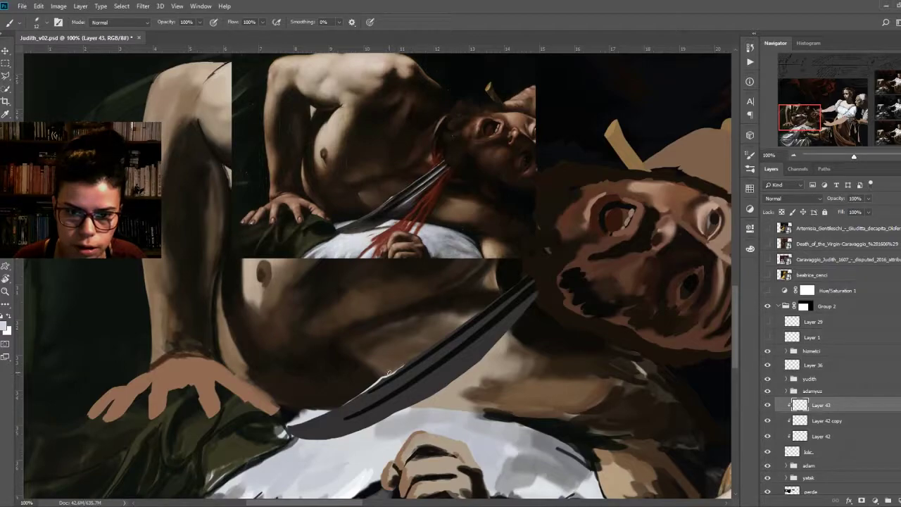
drag(527, 277, 467, 323)
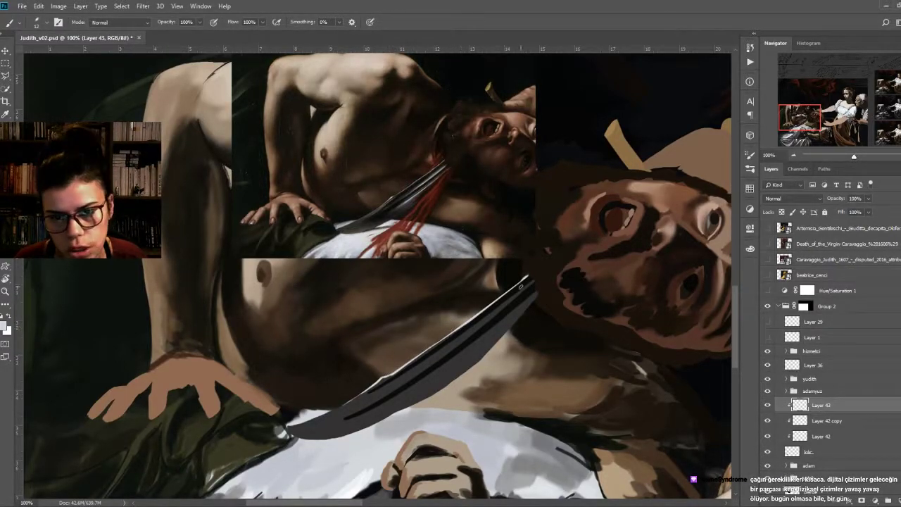
drag(399, 363, 422, 344)
scroll(422, 343, up, 2)
mouse_move(446, 384)
mouse_down()
mouse_move(440, 368)
mouse_move(429, 377)
mouse_up()
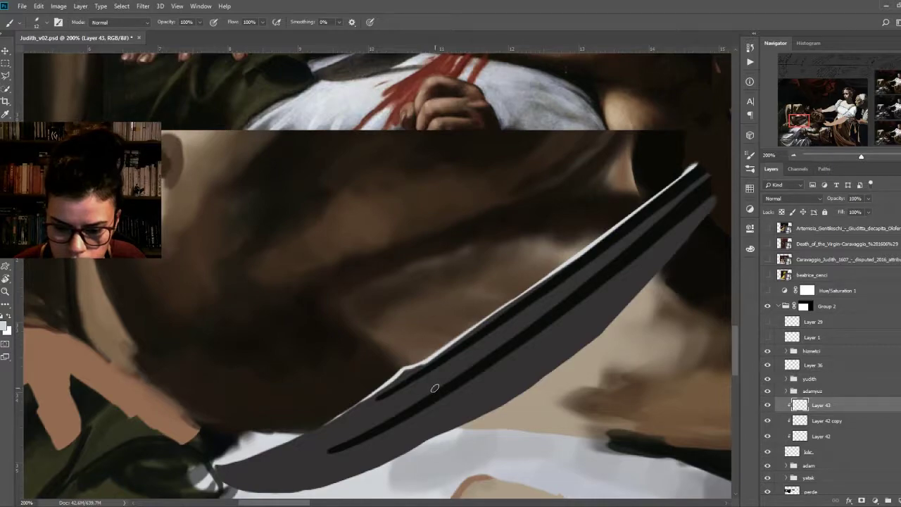
Step: Erase stray paint along the blade's upper edge with the Eraser
key(e)
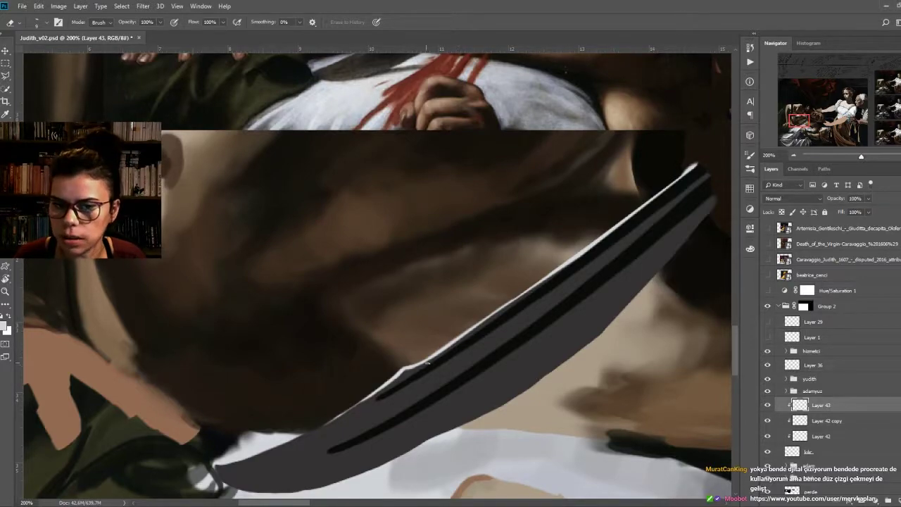
drag(427, 363, 370, 396)
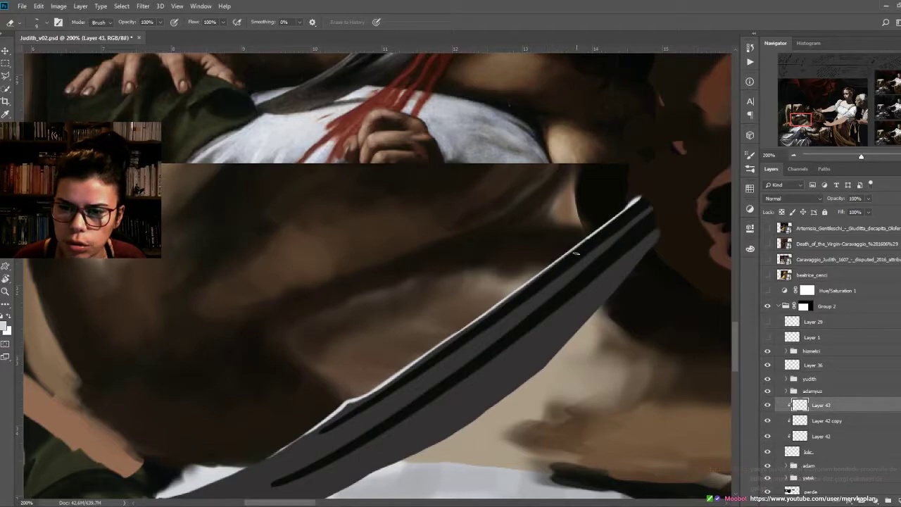
scroll(556, 275, left, 2)
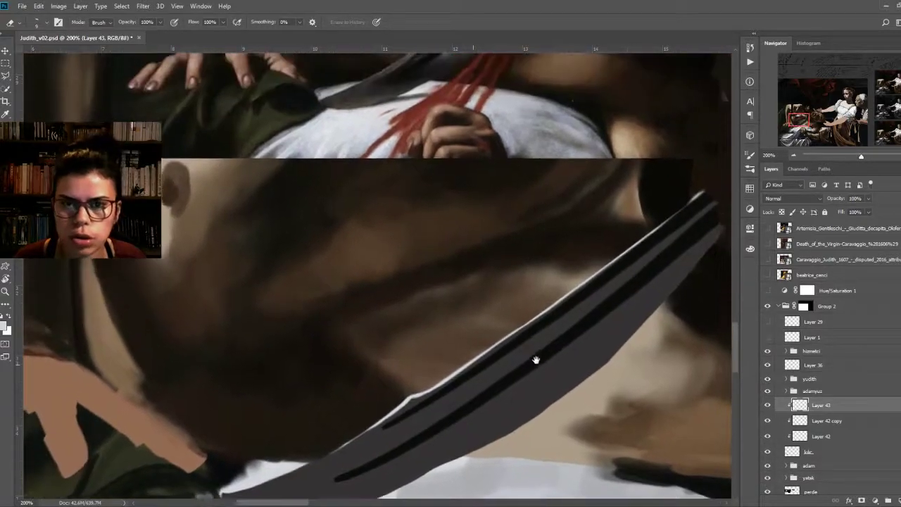
scroll(540, 378, down, 2)
scroll(422, 366, up, 2)
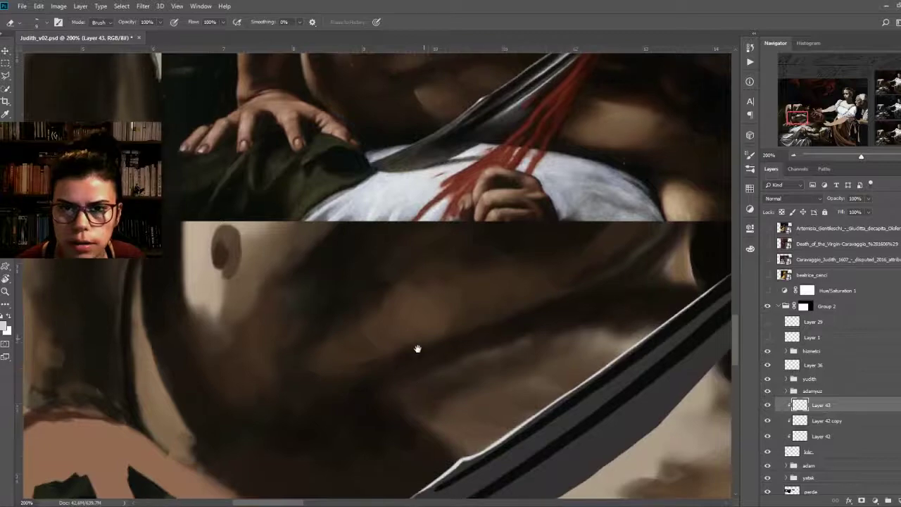
scroll(409, 345, up, 1)
scroll(410, 345, down, 1)
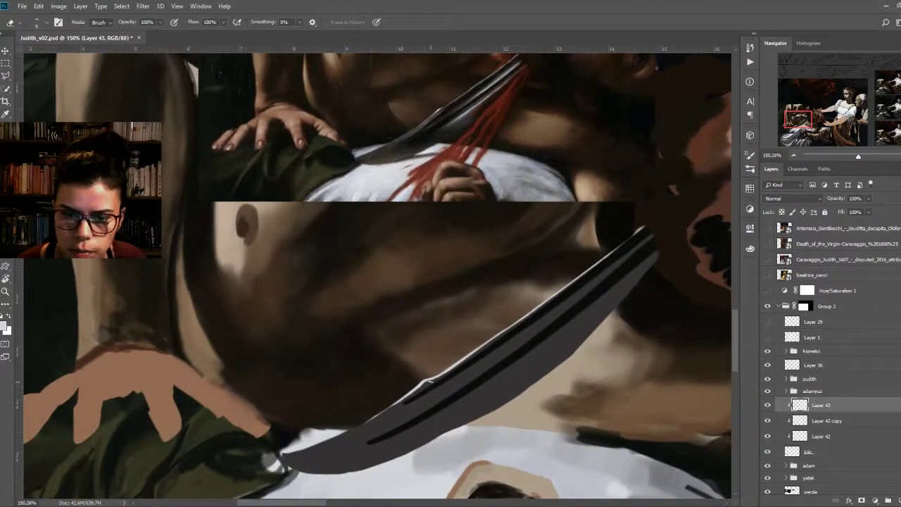
drag(441, 375, 469, 360)
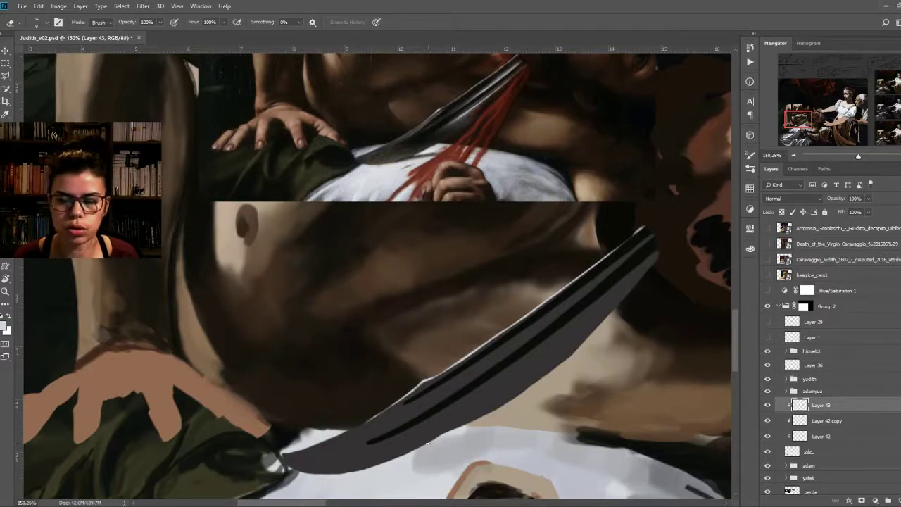
drag(496, 340, 479, 359)
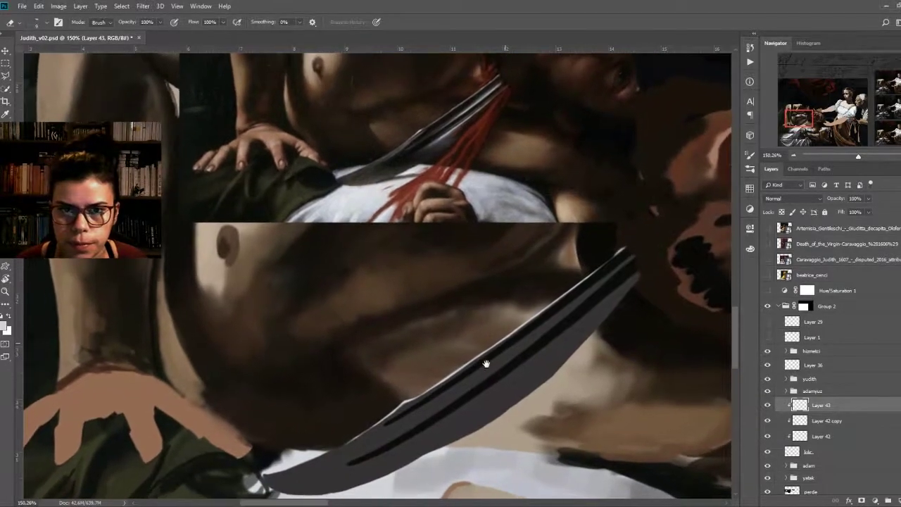
click(816, 436)
Step: Add Layer 44 beneath the blade layers and set a 50% opacity brush
ctrl+click(894, 500)
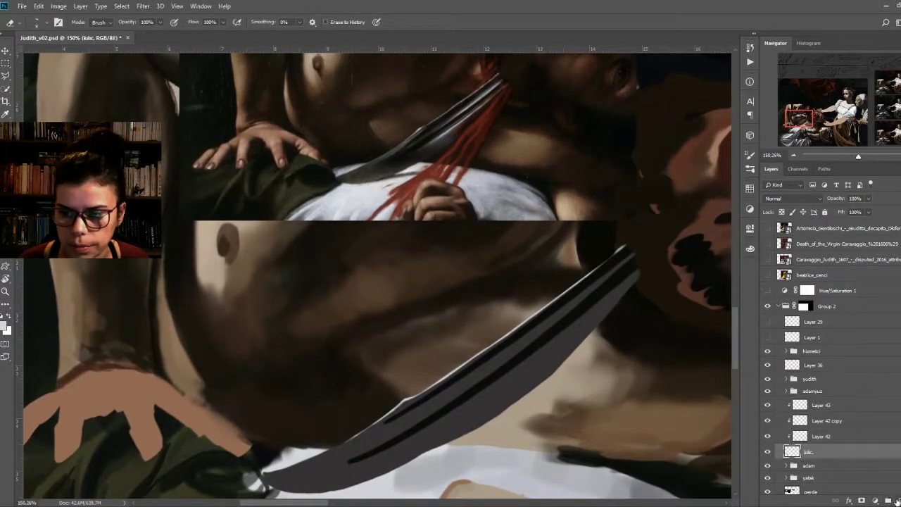
drag(483, 241, 454, 266)
key(b)
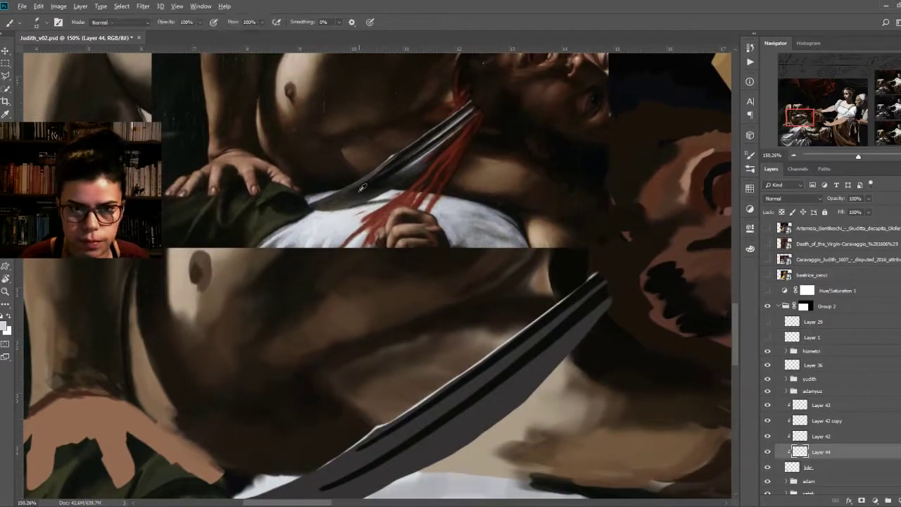
drag(283, 488, 327, 409)
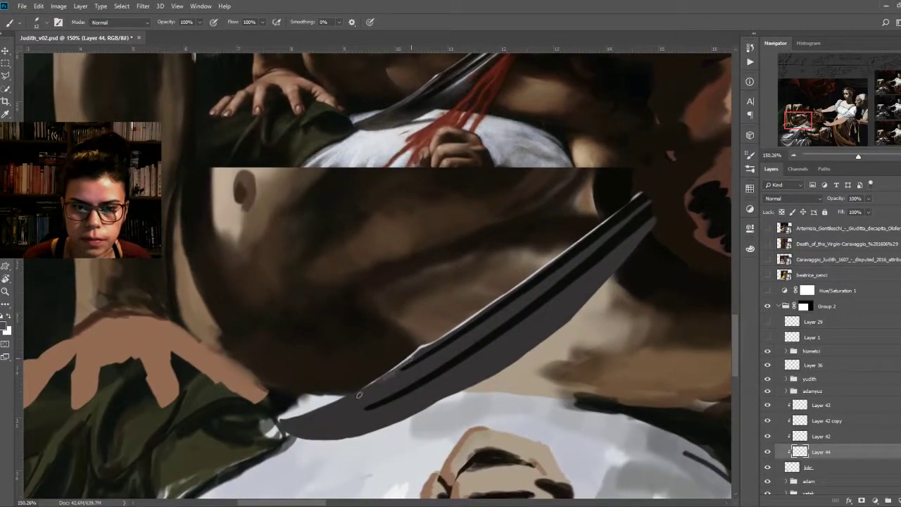
key(ctrl+minus)
drag(454, 238, 458, 280)
key(5)
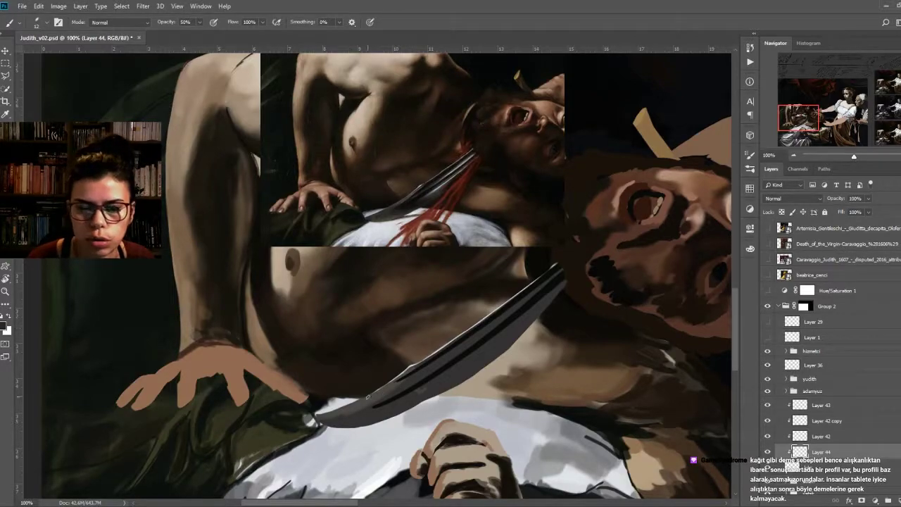
Step: Darken the blade edge with half-opacity strokes using a dark colour sampled from the painting
drag(330, 420, 393, 390)
drag(350, 411, 352, 412)
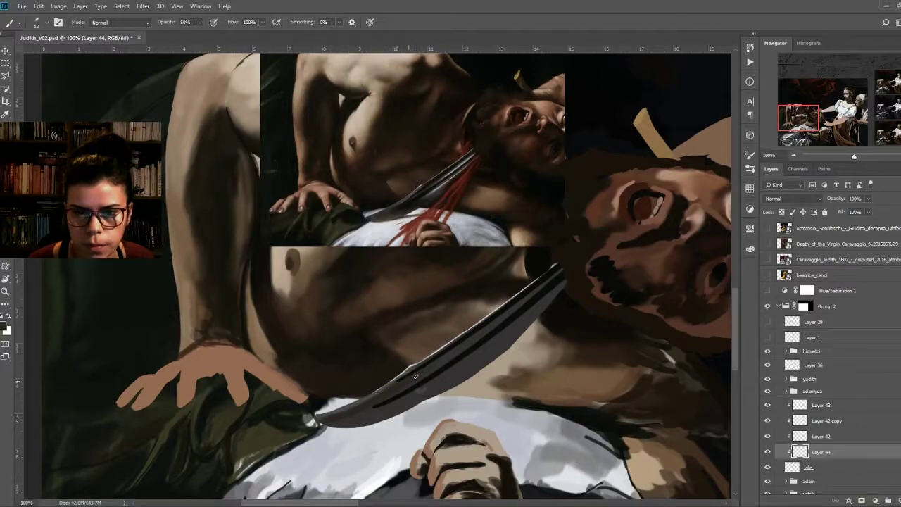
alt+click(426, 188)
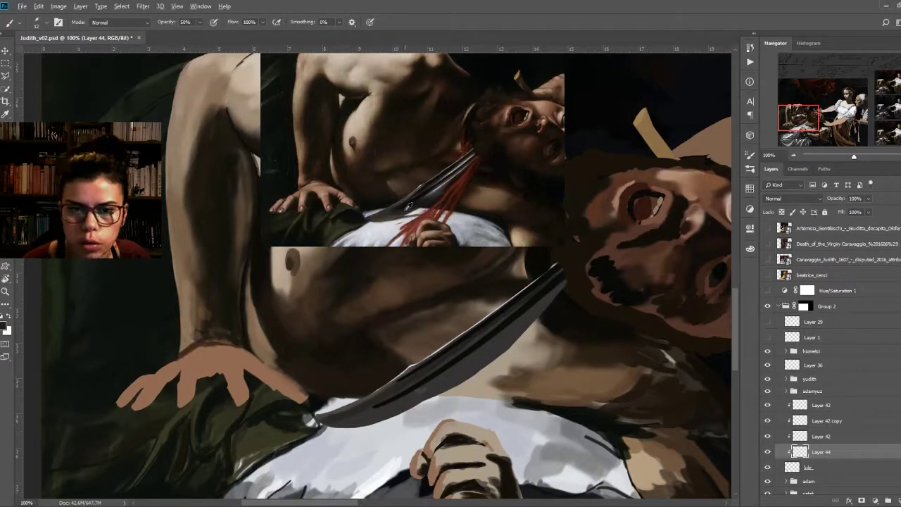
drag(378, 407, 440, 380)
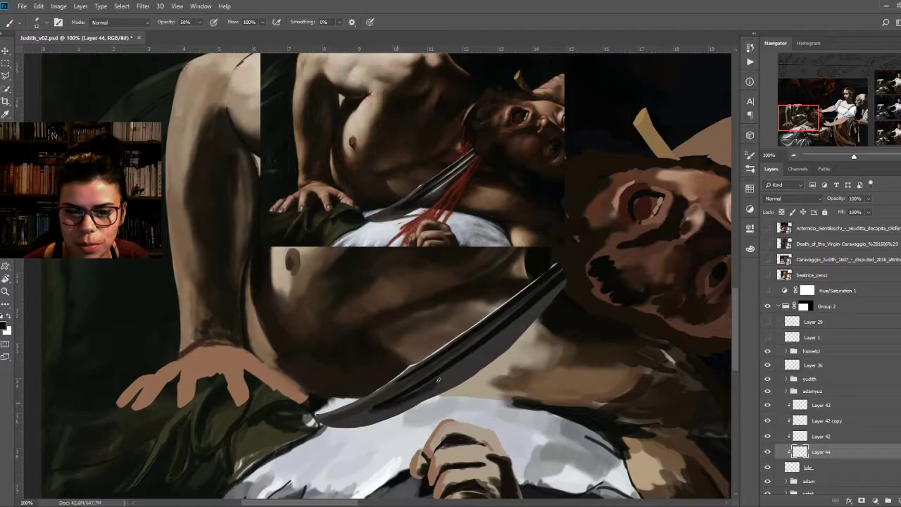
mouse_move(378, 408)
mouse_down()
mouse_move(430, 392)
mouse_move(383, 409)
mouse_up()
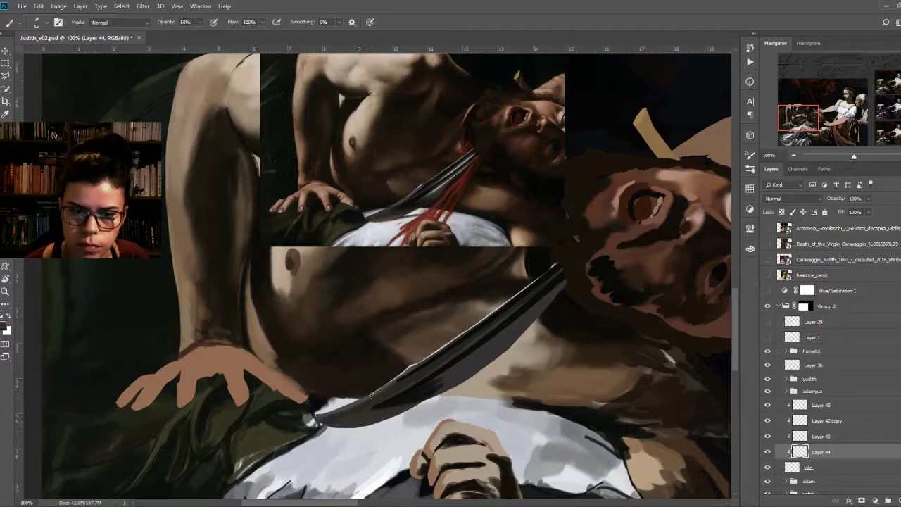
Step: Recentre on the figures, enlarge the brush and sample a colour near the neck
drag(387, 398, 354, 421)
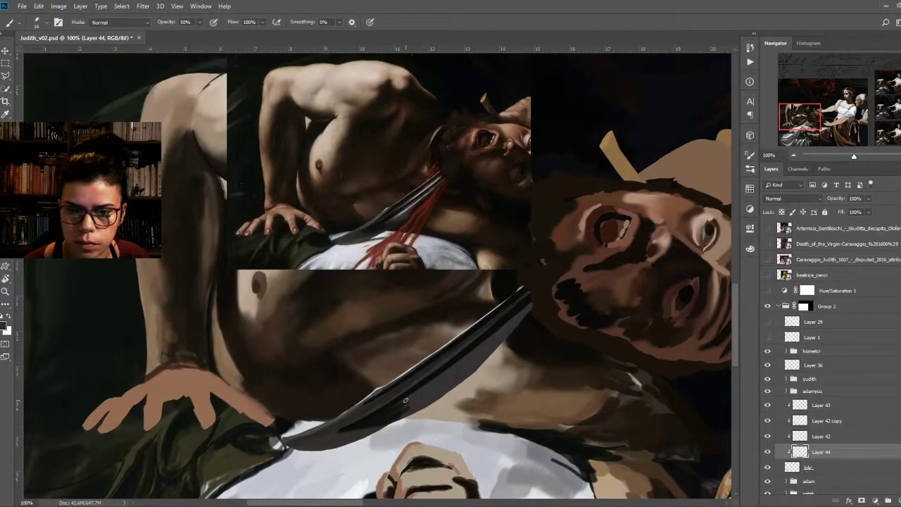
scroll(423, 403, right, 2)
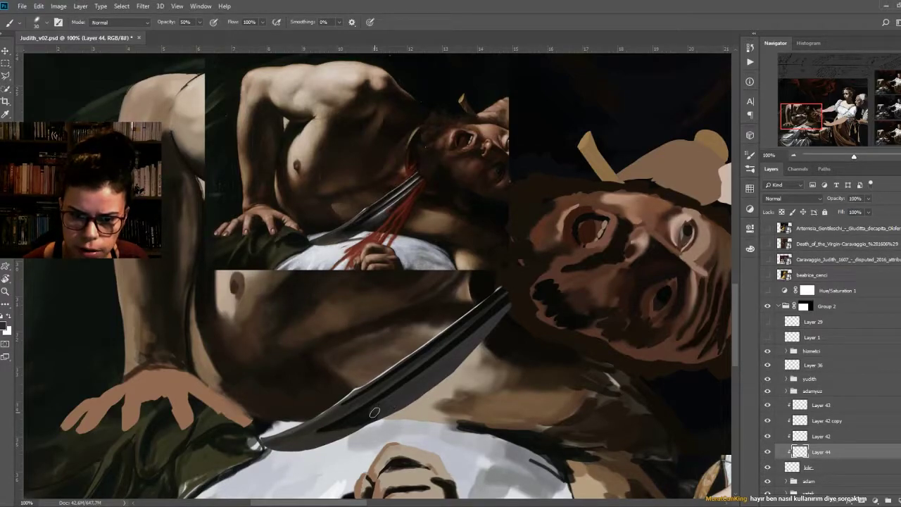
scroll(439, 294, left, 3)
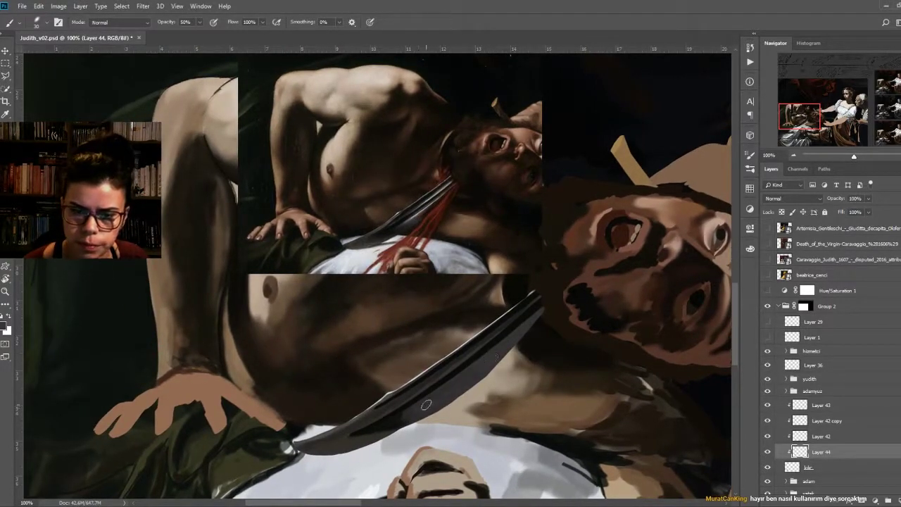
scroll(458, 380, left, 3)
scroll(458, 380, down, 2)
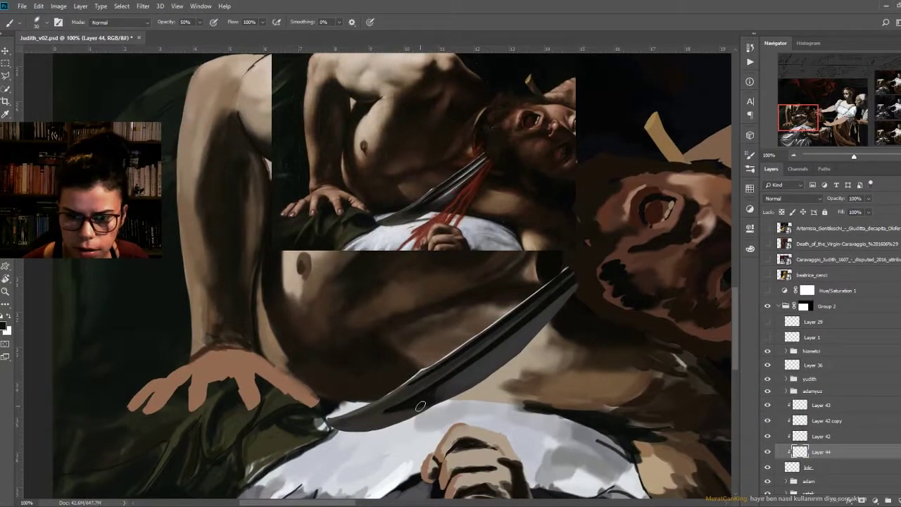
scroll(450, 390, up, 2)
scroll(451, 391, right, 1)
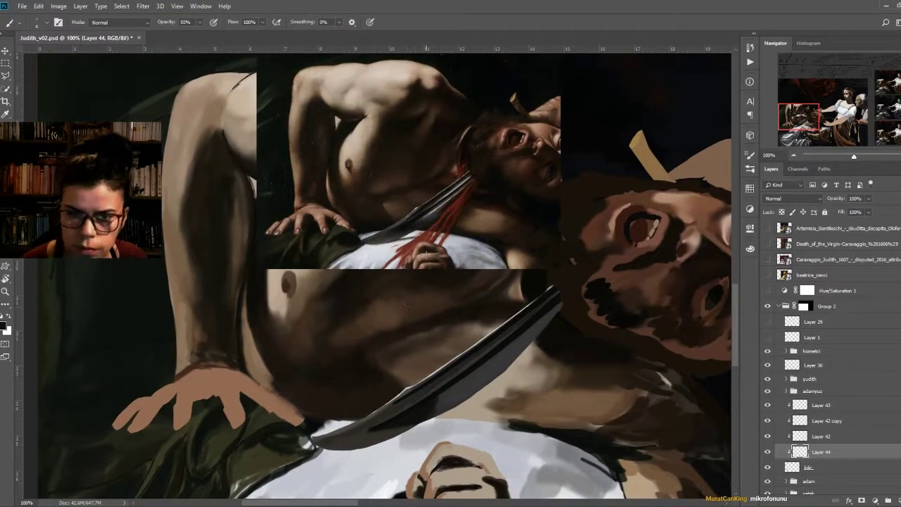
key(bracketright)
key(bracketright)
alt+click(404, 222)
drag(404, 222, 422, 205)
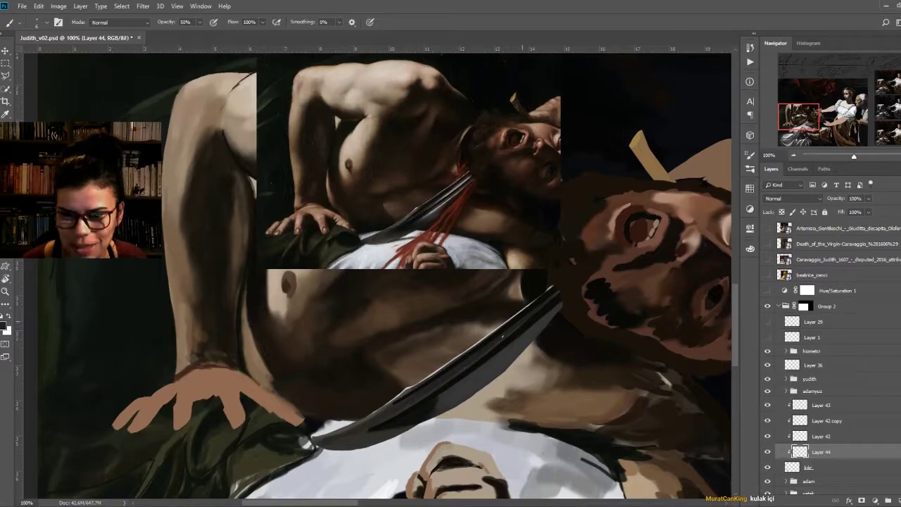
alt+scroll(457, 239, up, 2)
alt+scroll(457, 239, up, 3)
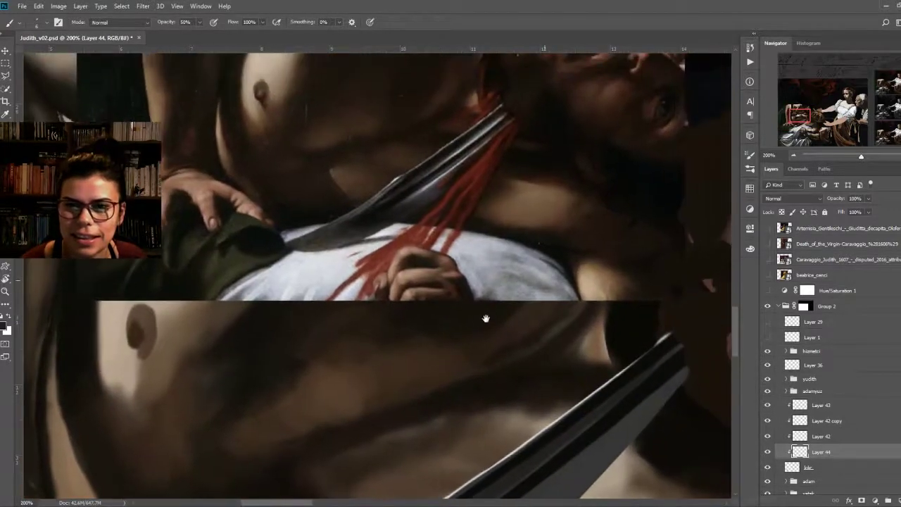
alt+click(459, 173)
alt+scroll(457, 180, up, 1)
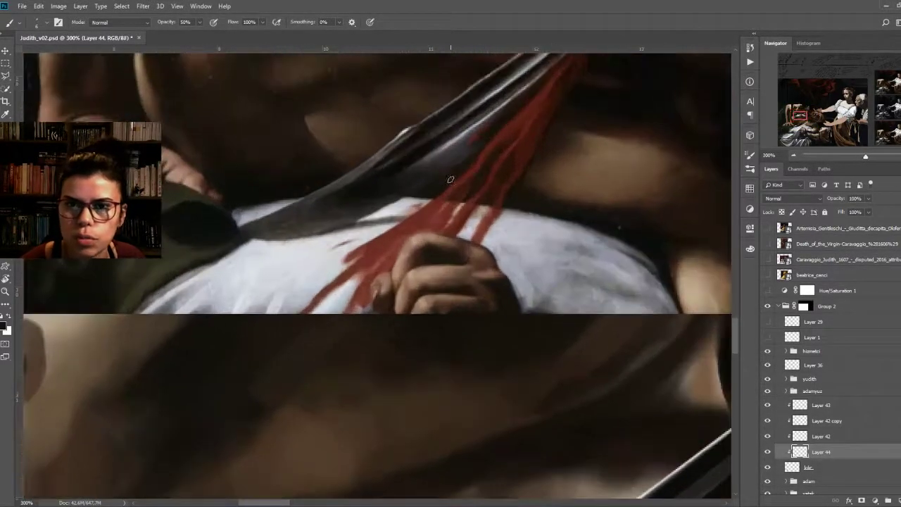
alt+scroll(454, 190, up, 1)
alt+click(451, 196)
alt+scroll(320, 273, down, 2)
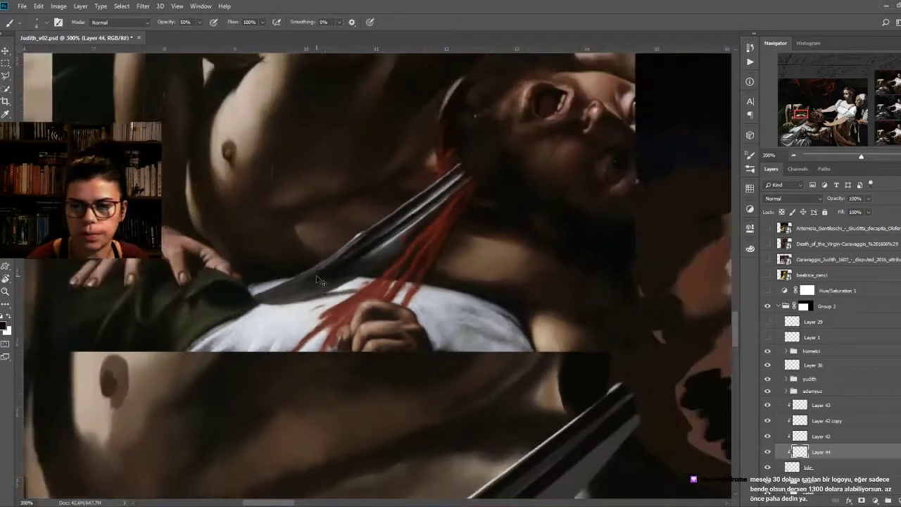
alt+scroll(380, 317, down, 2)
drag(437, 360, 493, 287)
drag(487, 321, 439, 323)
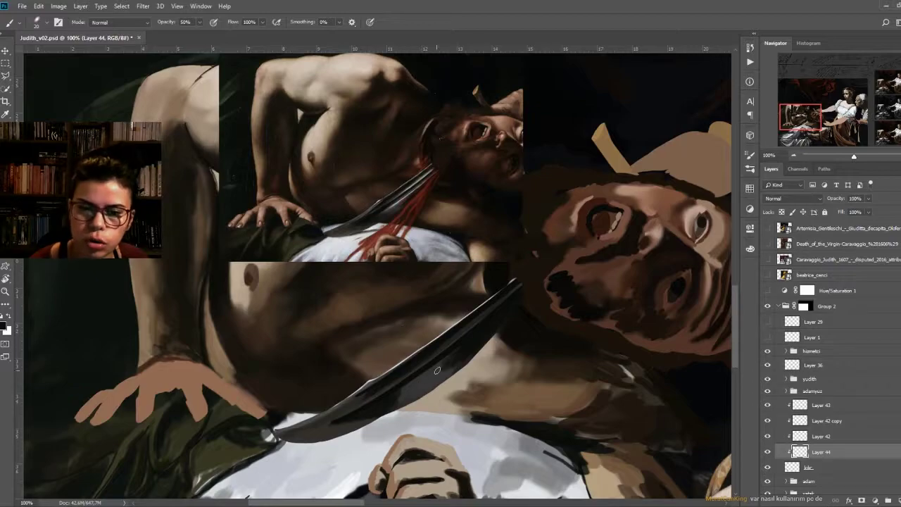
drag(369, 391, 357, 385)
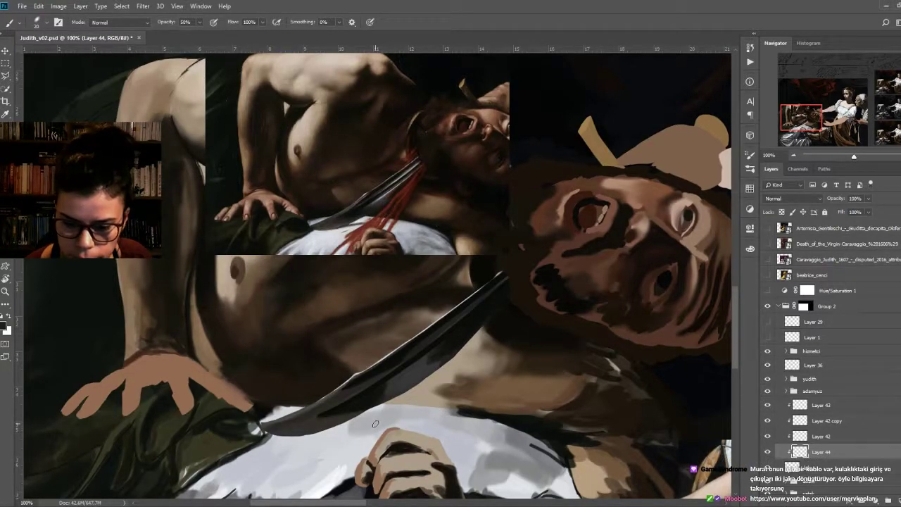
drag(416, 353, 407, 356)
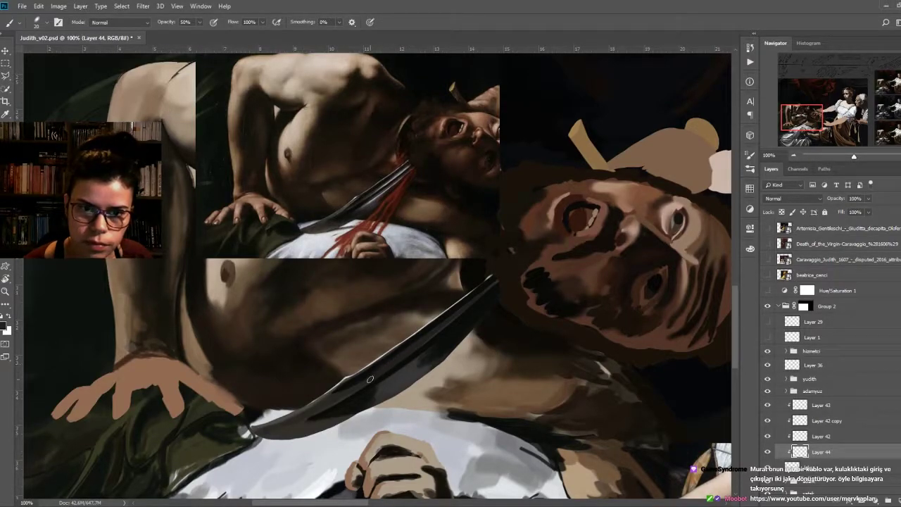
drag(393, 381, 374, 379)
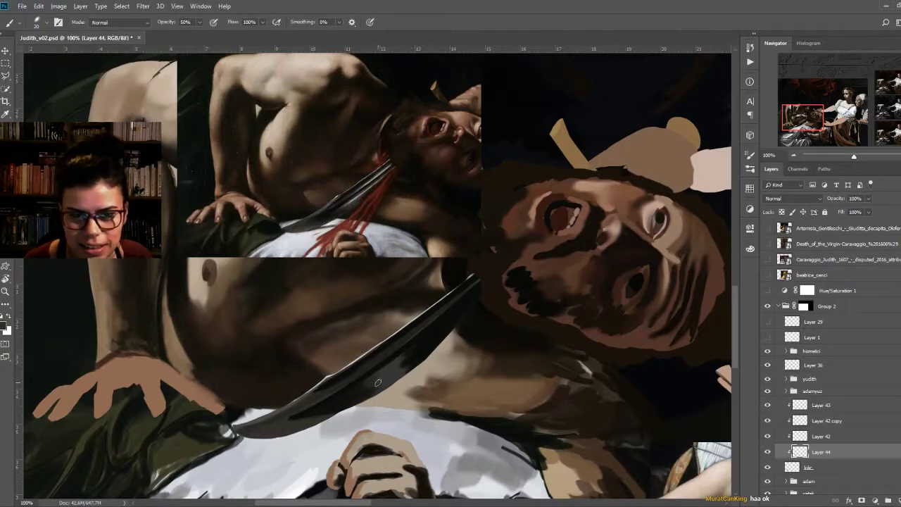
drag(398, 367, 378, 375)
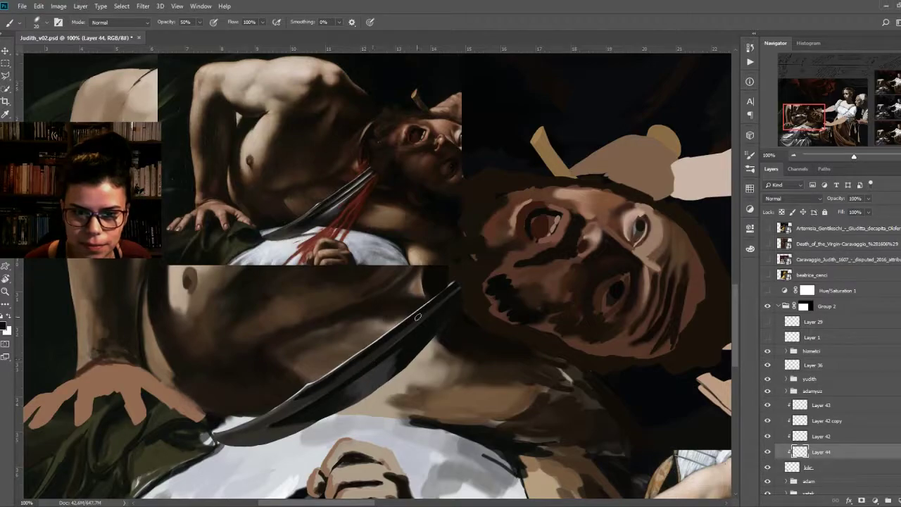
click(817, 405)
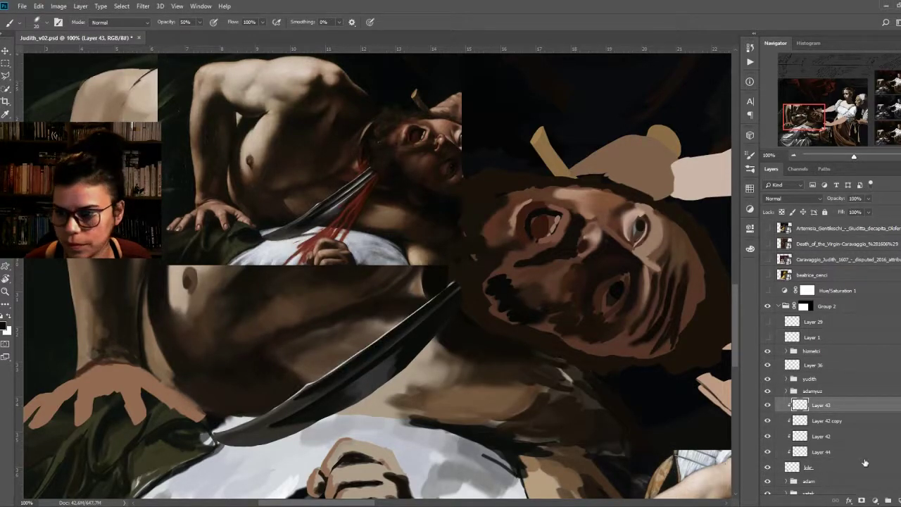
Step: Add a new clipped Layer 45 above the blade and shrink the brush
key(ctrl+shift+alt+n)
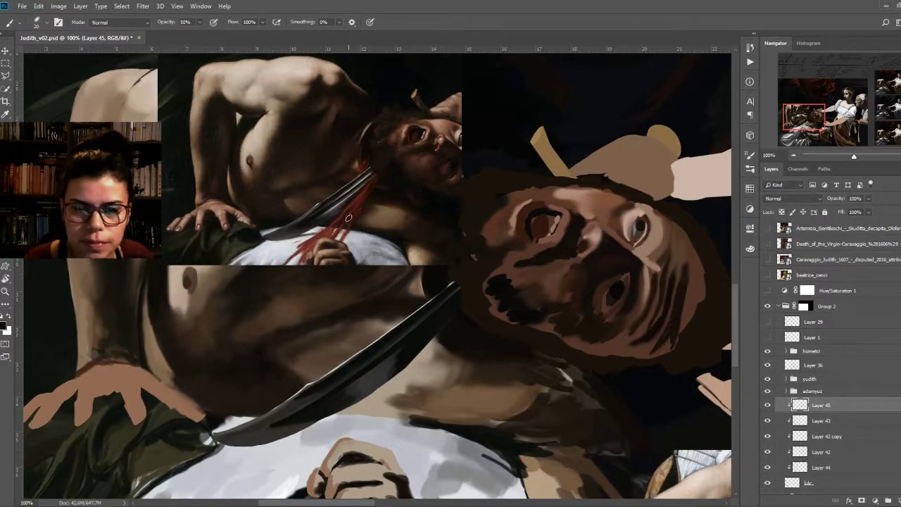
scroll(345, 366, up, 2)
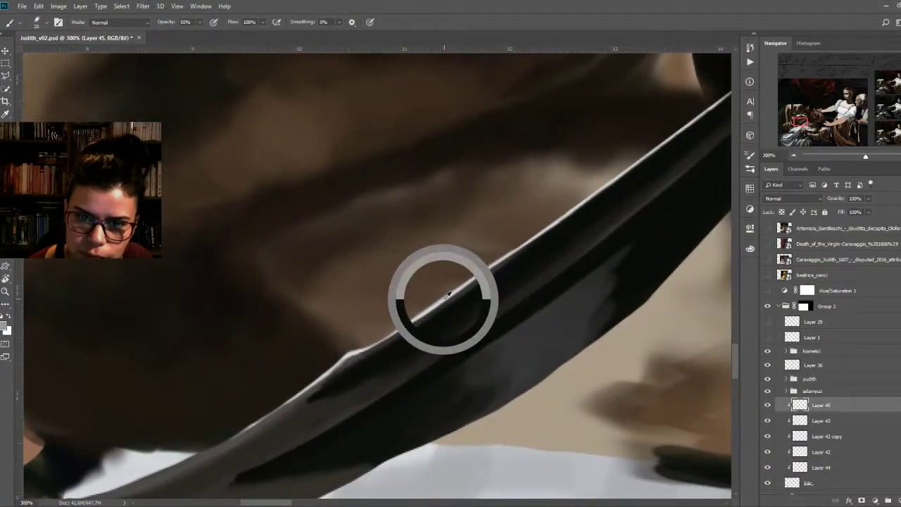
scroll(353, 416, down, 2)
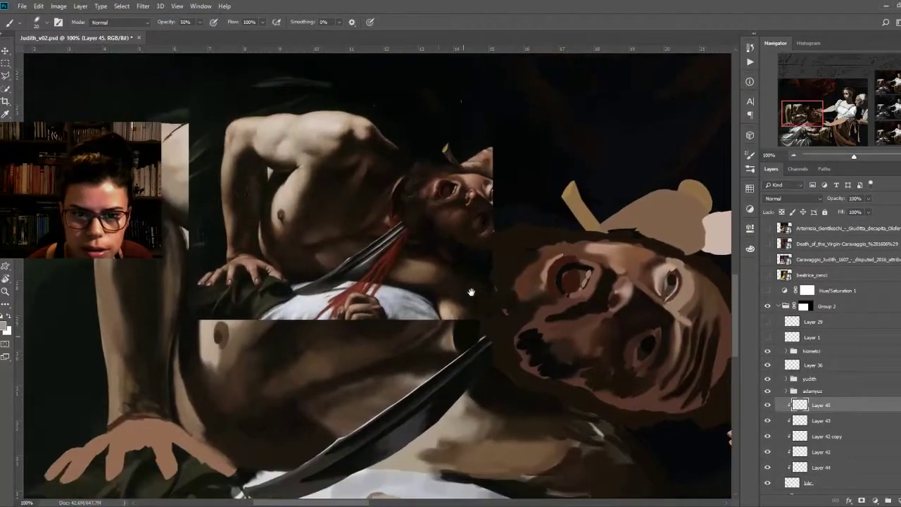
key(bracketleft)
key(bracketleft)
key(bracketleft)
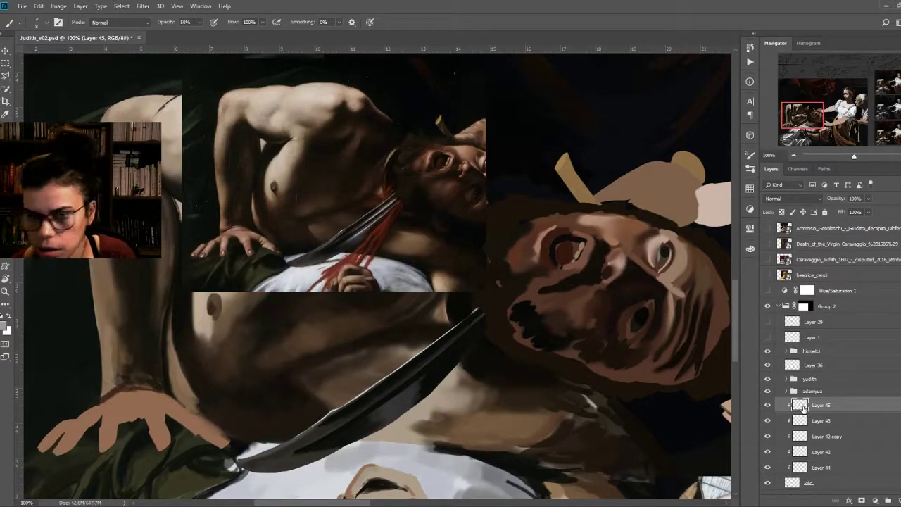
Step: Delete Layer 45, select Layer 42 and zoom to 200% on the blade
drag(786, 419, 800, 415)
click(809, 437)
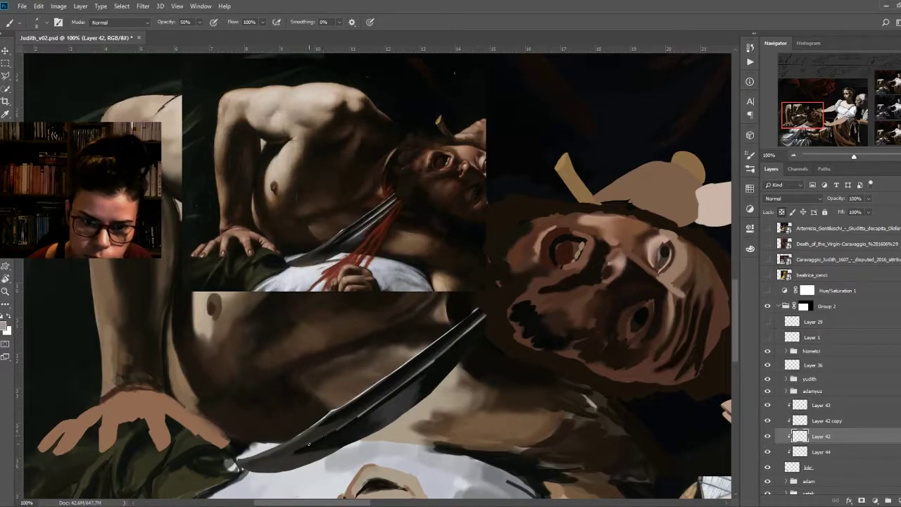
key(ctrl+plus)
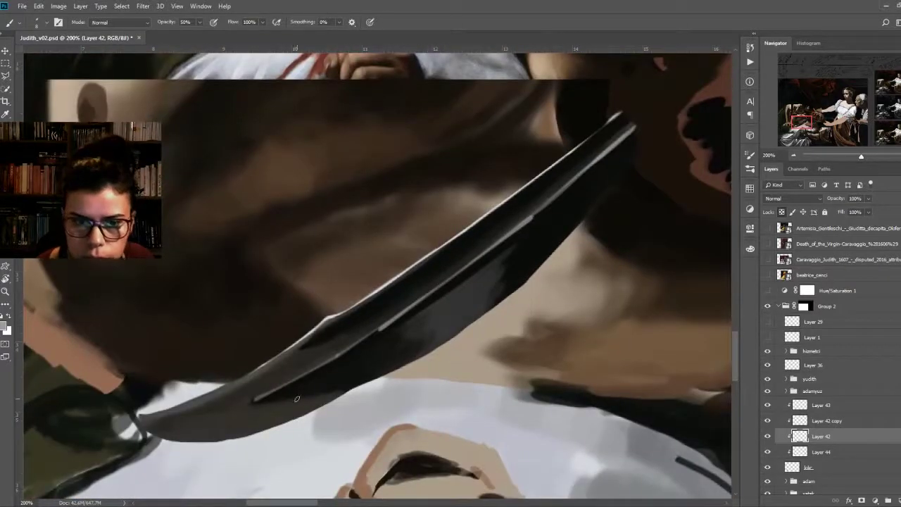
mouse_move(404, 314)
mouse_down()
mouse_move(328, 466)
mouse_move(384, 312)
mouse_up()
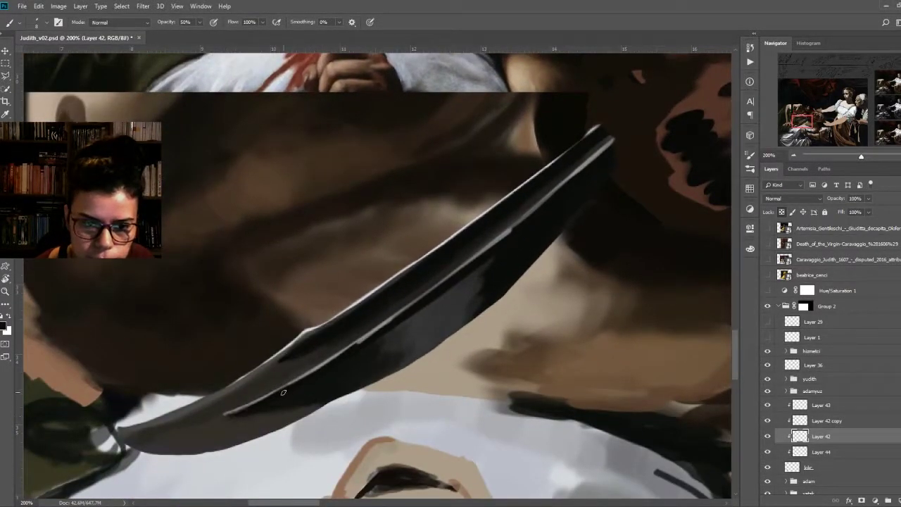
Step: Paint dark strokes along the blade edge on Layer 42
drag(244, 408, 391, 320)
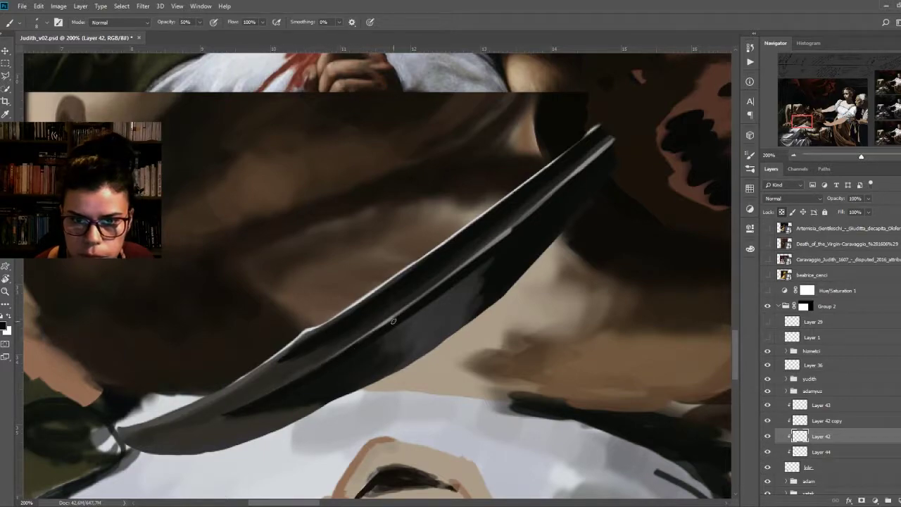
scroll(423, 303, up, 2)
scroll(422, 303, right, 3)
drag(437, 291, 387, 330)
mouse_move(464, 285)
mouse_down()
mouse_move(418, 384)
mouse_move(519, 261)
mouse_up()
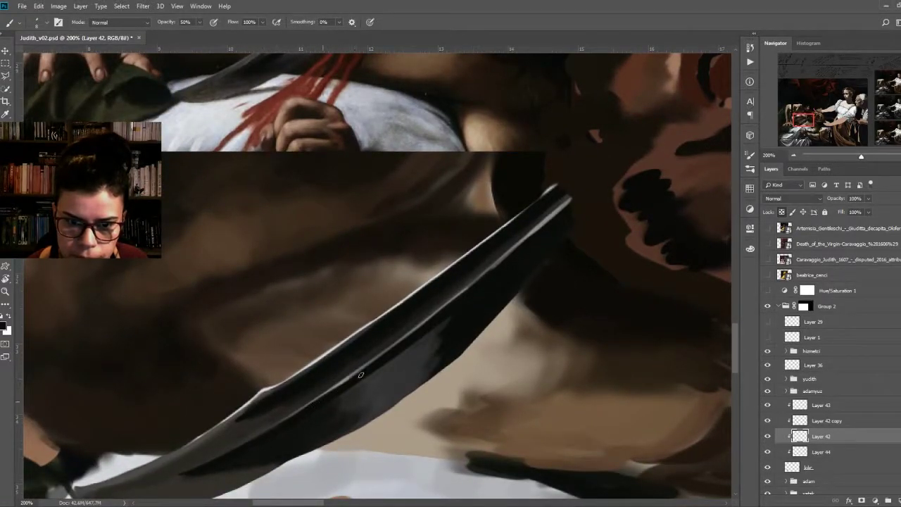
click(206, 490)
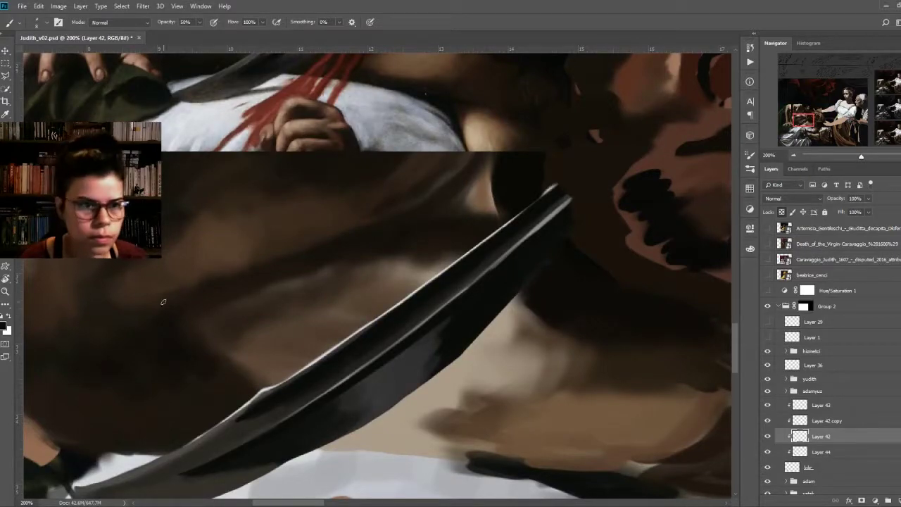
Step: Swap to white and paint a highlight along the blade's upper edge
key(x)
drag(323, 391, 502, 256)
scroll(502, 256, down, 2)
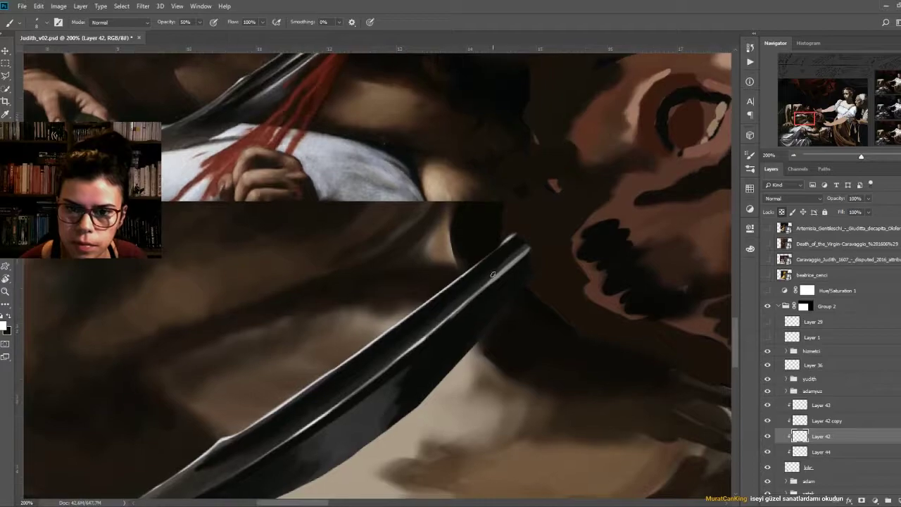
scroll(496, 324, down, 3)
scroll(493, 394, down, 2)
scroll(492, 394, up, 1)
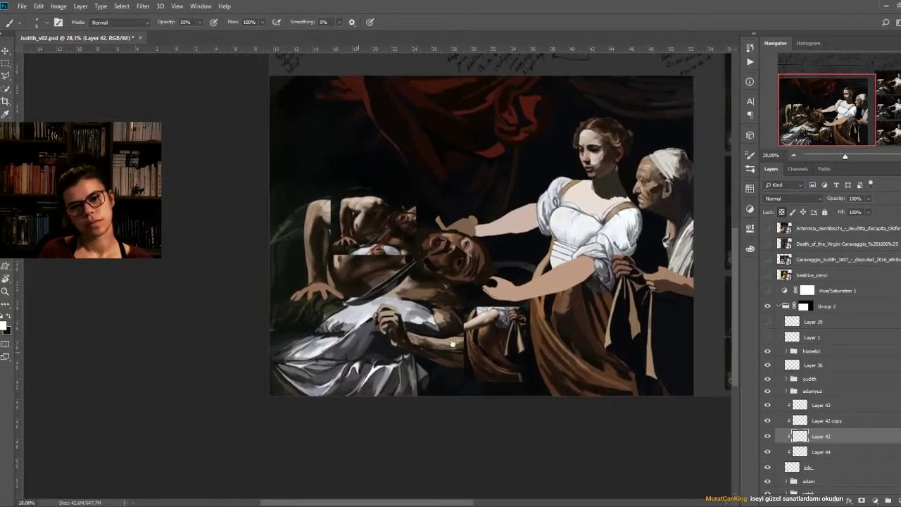
scroll(464, 377, up, 1)
scroll(435, 362, up, 2)
scroll(464, 355, up, 1)
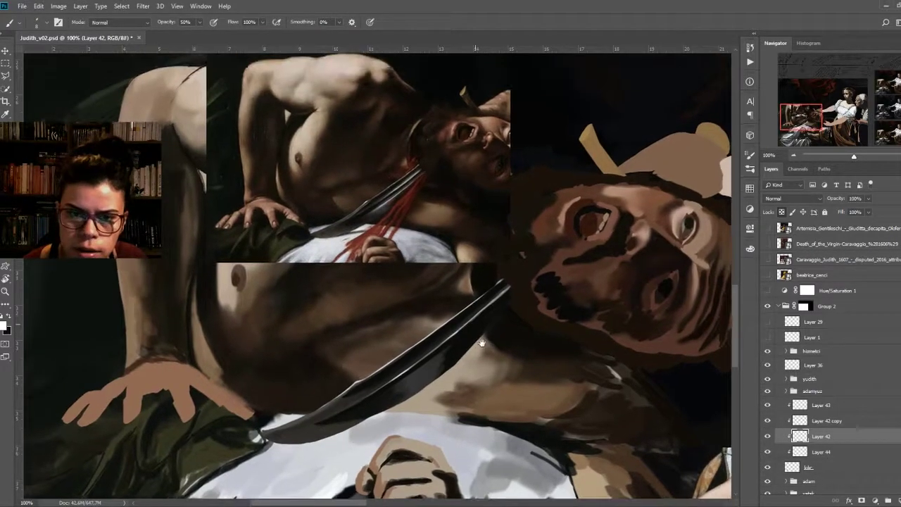
scroll(458, 355, up, 1)
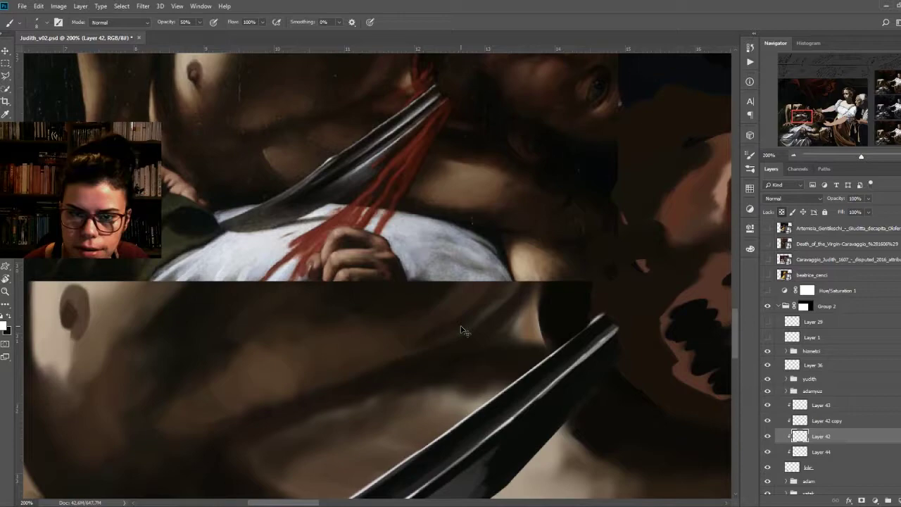
scroll(460, 326, down, 1)
scroll(460, 325, down, 1)
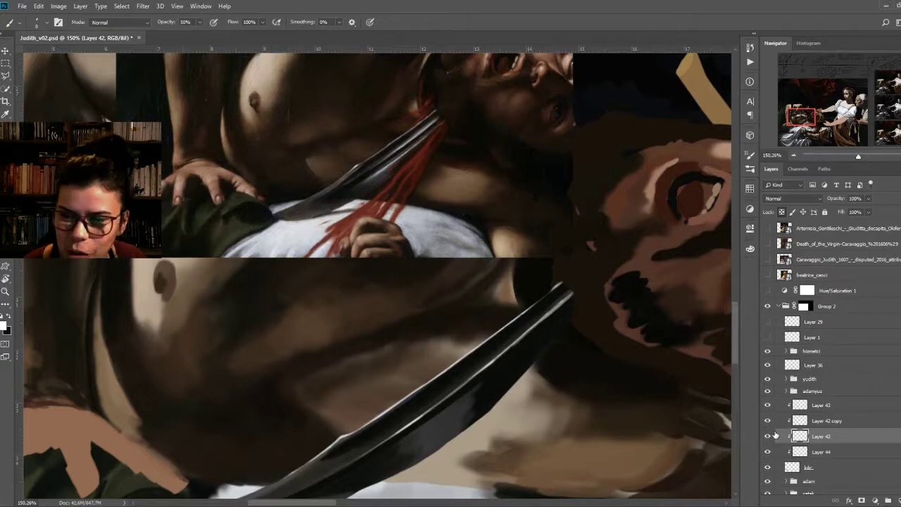
Step: Hide and reshow a blade layer to compare the change
click(768, 438)
click(767, 406)
click(776, 405)
Step: Add a new layer above Layer 43 and draw two straight white highlight lines along the blade
key(ctrl+shift+alt+n)
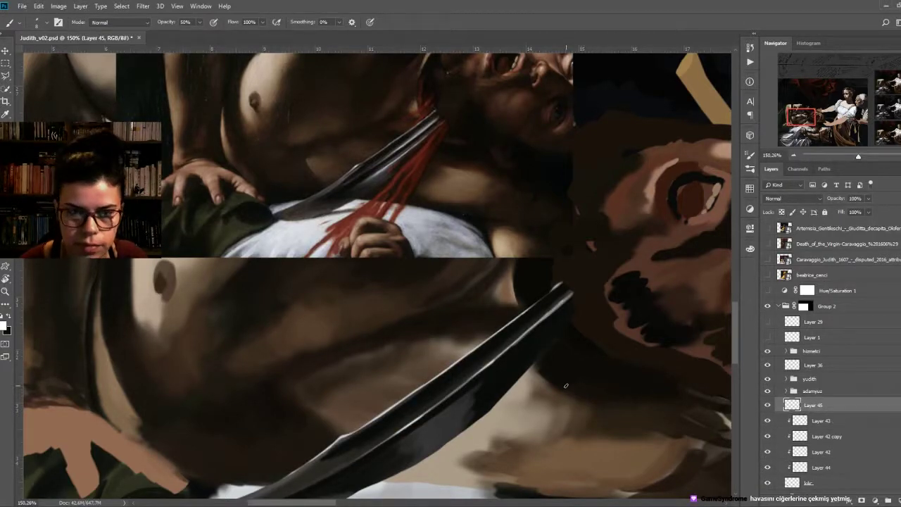
drag(454, 308, 435, 301)
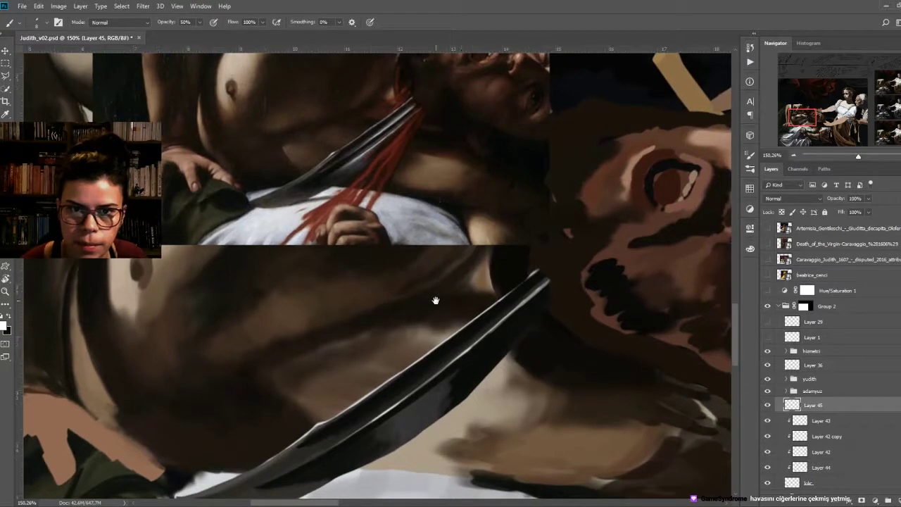
click(365, 445)
shift+click(551, 296)
shift+click(373, 448)
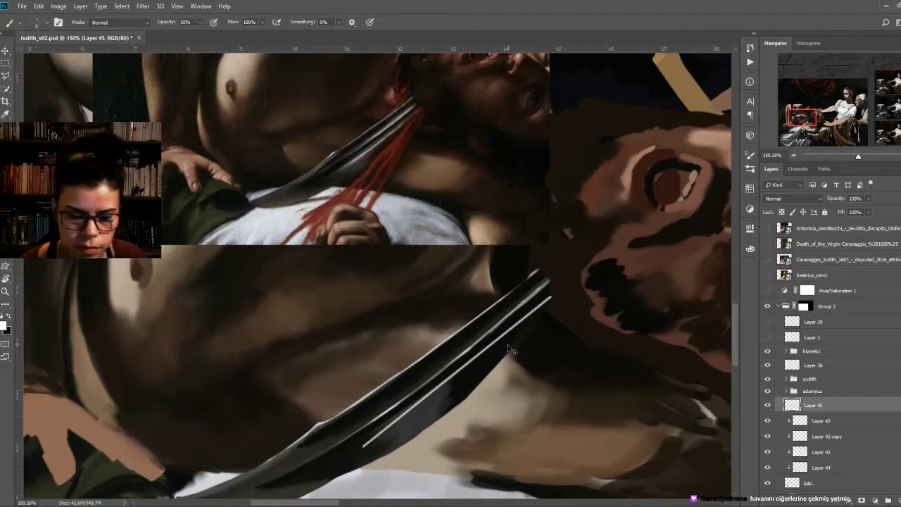
Step: Warp the highlight streaks to start following the blade's curve
key(ctrl+t)
click(405, 22)
mouse_move(492, 352)
mouse_down()
mouse_move(553, 291)
mouse_move(481, 387)
mouse_up()
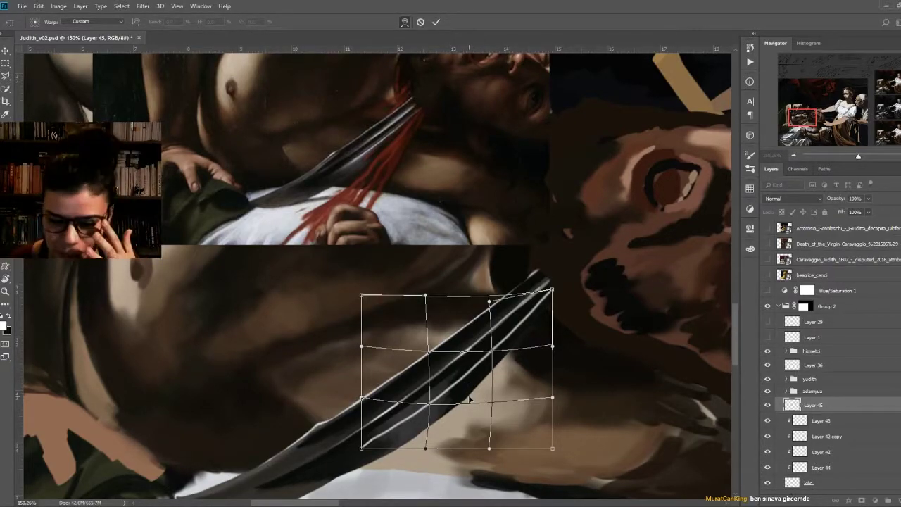
scroll(464, 398, down, 1)
Step: Drag the warp handles to fit the streaks to the blade's curve and commit
drag(369, 384, 368, 394)
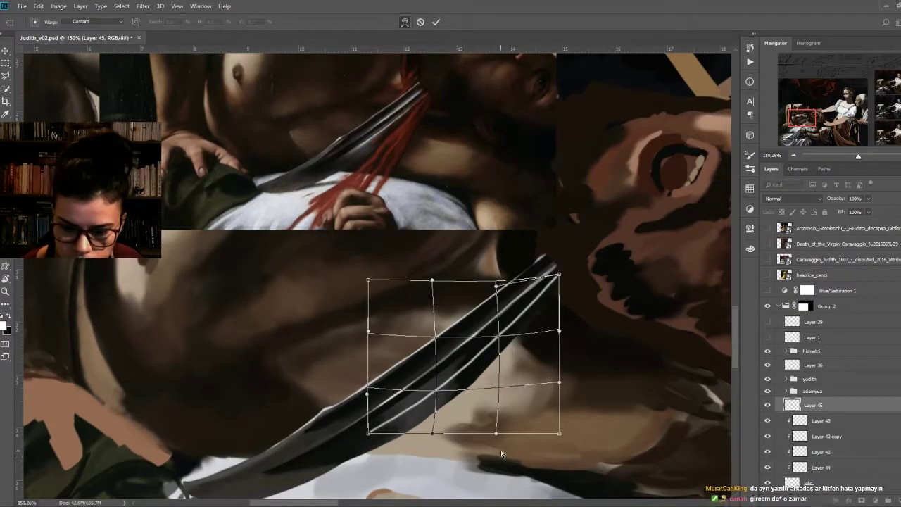
scroll(501, 450, up, 1)
drag(422, 457, 381, 477)
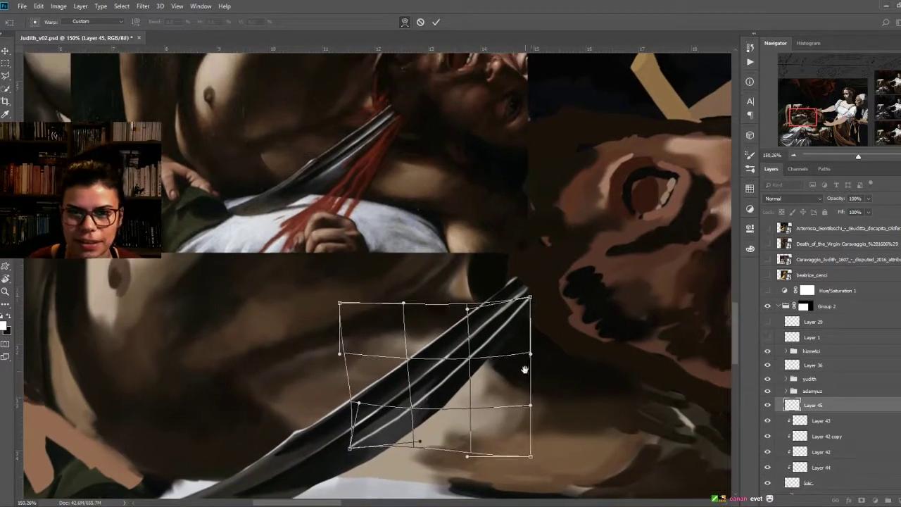
drag(377, 426, 395, 414)
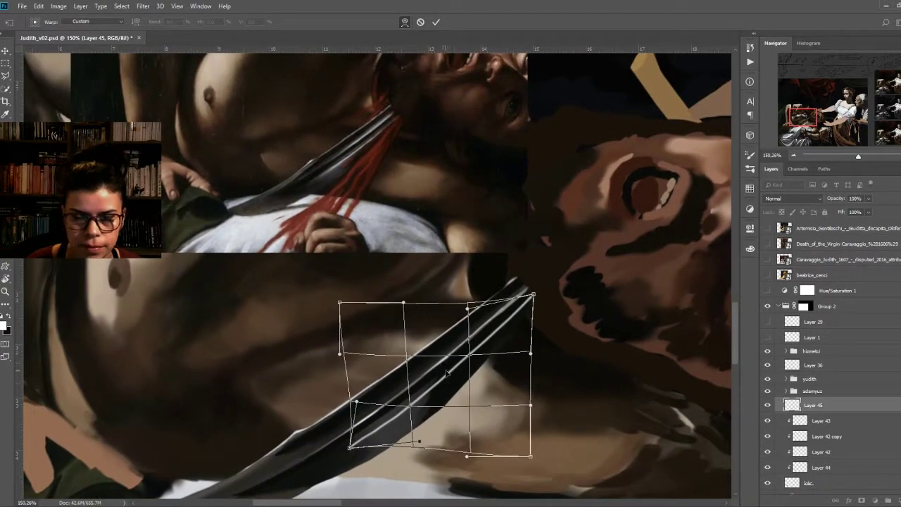
key(Return)
Step: Brush and erase the bent highlights to soften them into a gleaming streak
key(b)
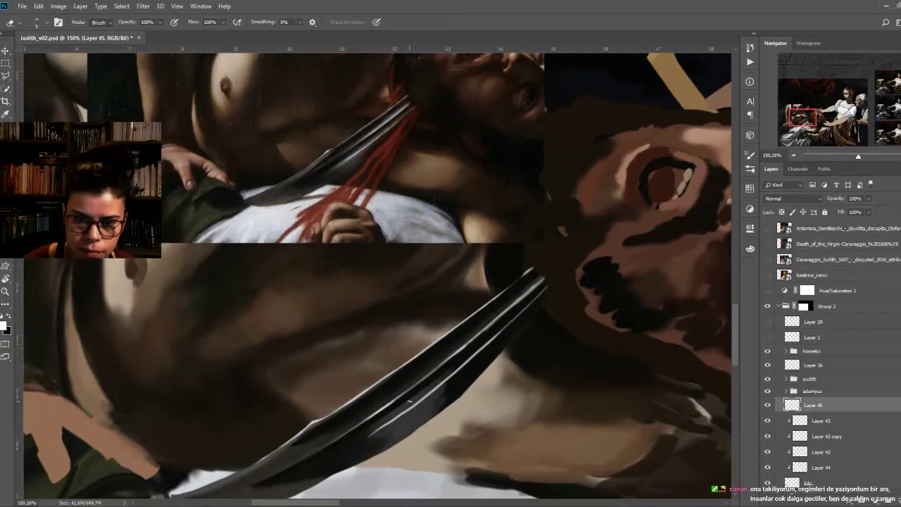
key(ctrl+plus)
drag(394, 440, 422, 394)
key(e)
mouse_move(383, 428)
mouse_down()
mouse_move(425, 440)
mouse_move(468, 314)
mouse_up()
key(b)
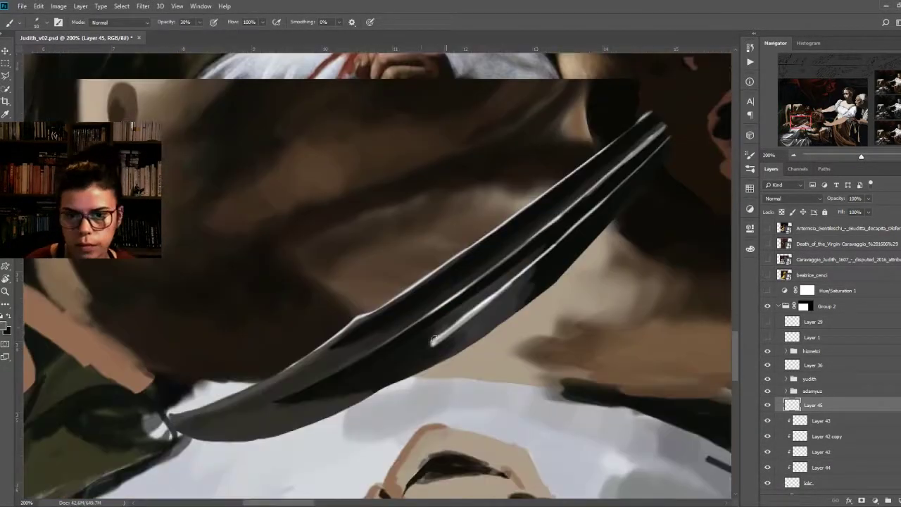
mouse_move(542, 281)
mouse_down()
mouse_move(492, 292)
mouse_move(400, 349)
mouse_move(447, 345)
mouse_up()
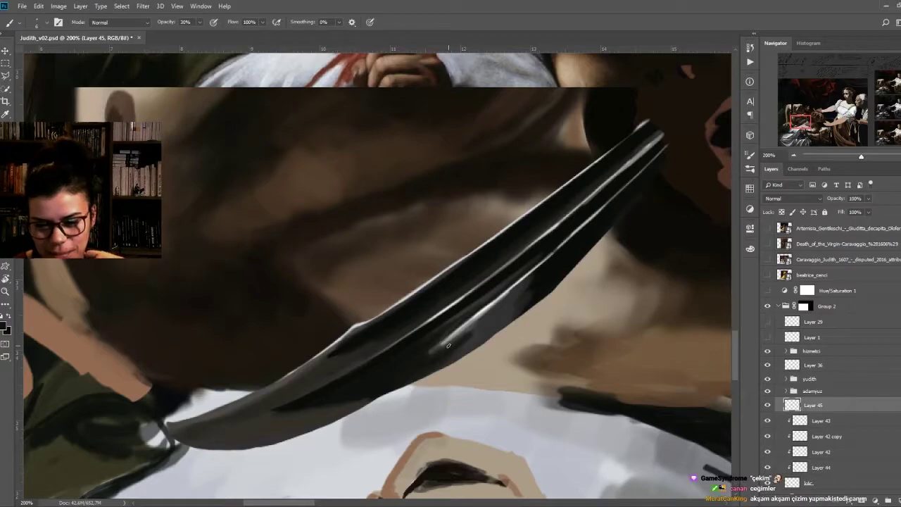
key(ctrl+0)
click(802, 468)
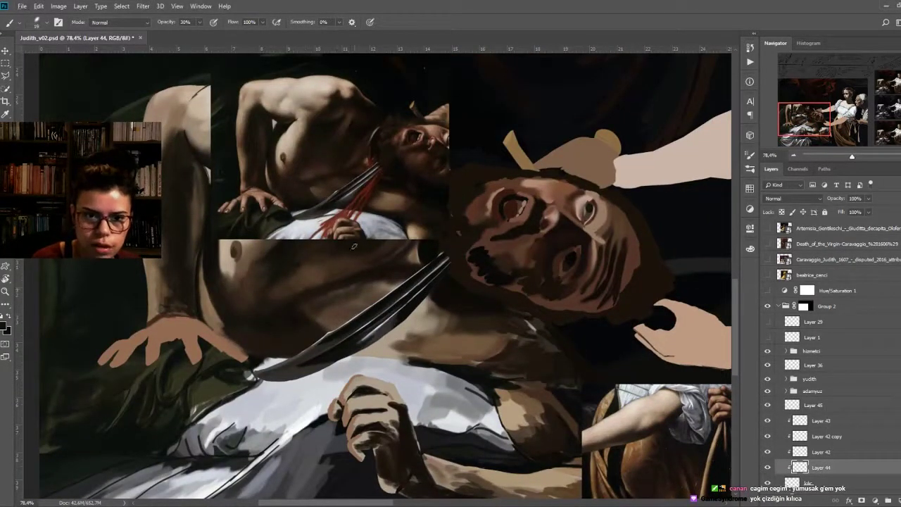
Step: Smudge and brush to blend the paint beneath the sword on Layer 44
mouse_move(294, 367)
mouse_down()
mouse_move(273, 387)
mouse_move(321, 395)
mouse_up()
key(r)
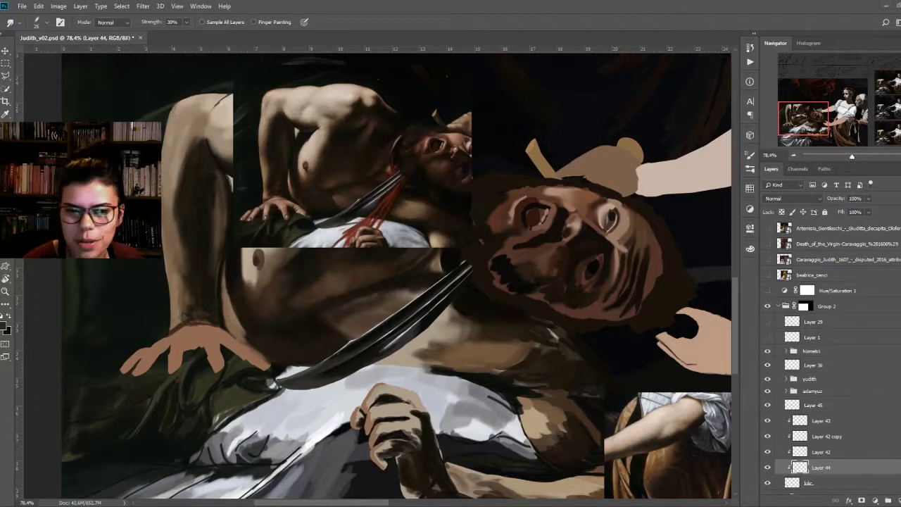
key(b)
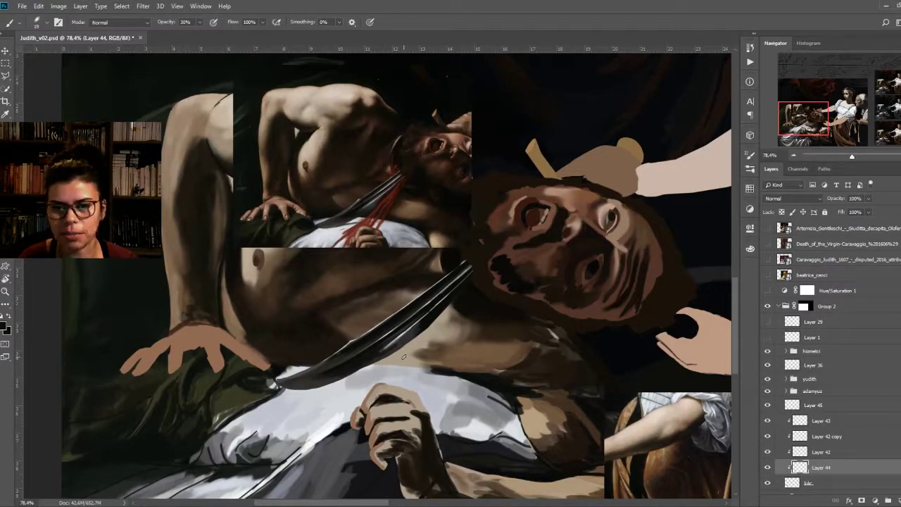
mouse_move(404, 357)
mouse_down()
mouse_move(377, 371)
mouse_move(407, 331)
mouse_up()
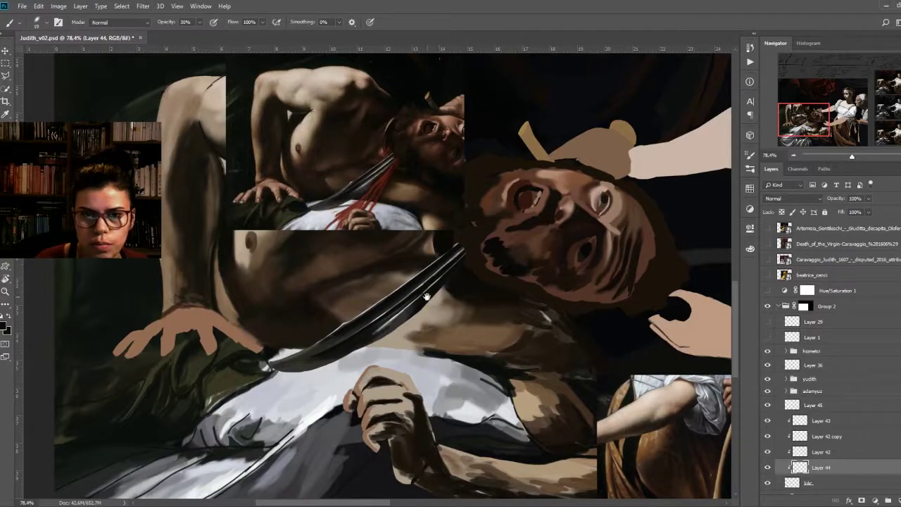
drag(430, 297, 446, 315)
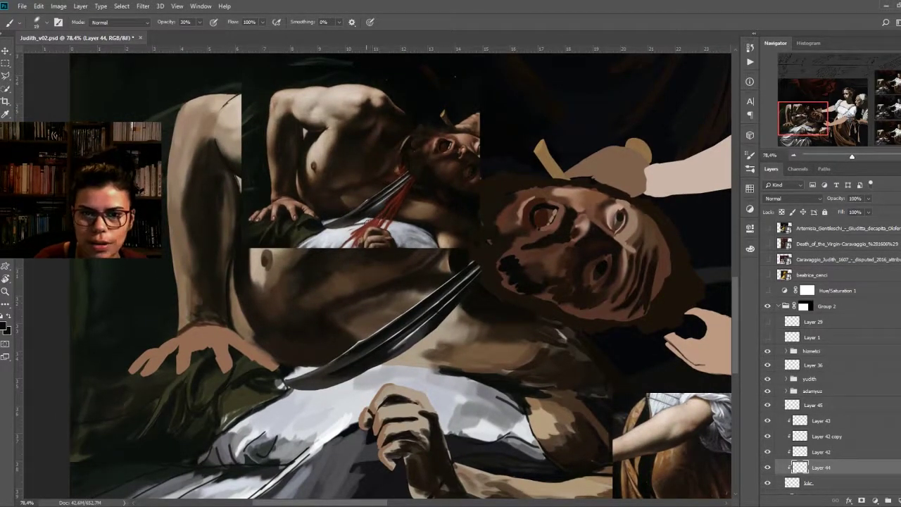
click(355, 215)
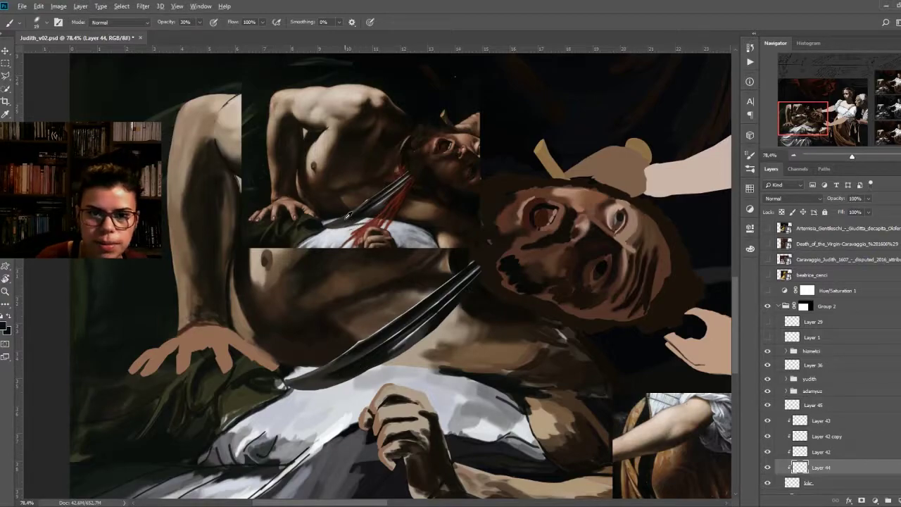
Step: Zoom to 100% and toggle the Caravaggio reference on and off to compare
key(ctrl+plus)
key(ctrl+plus)
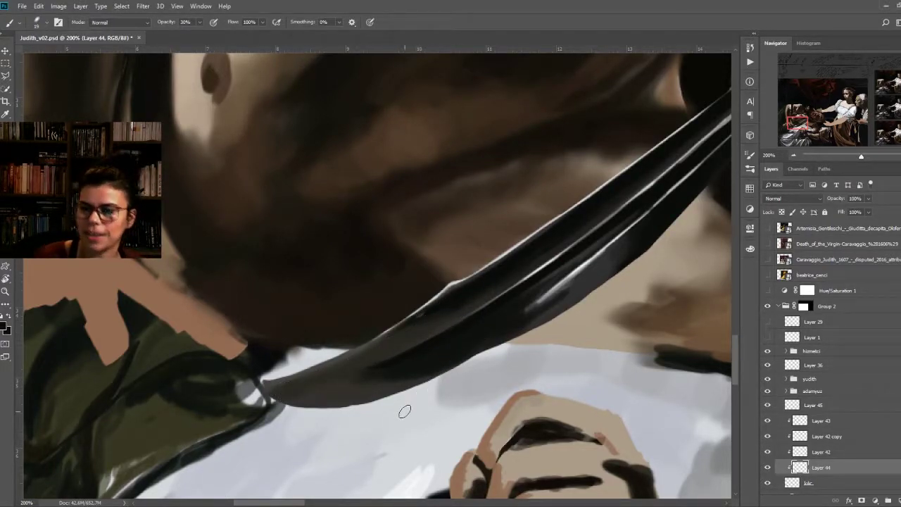
key(ctrl+comma)
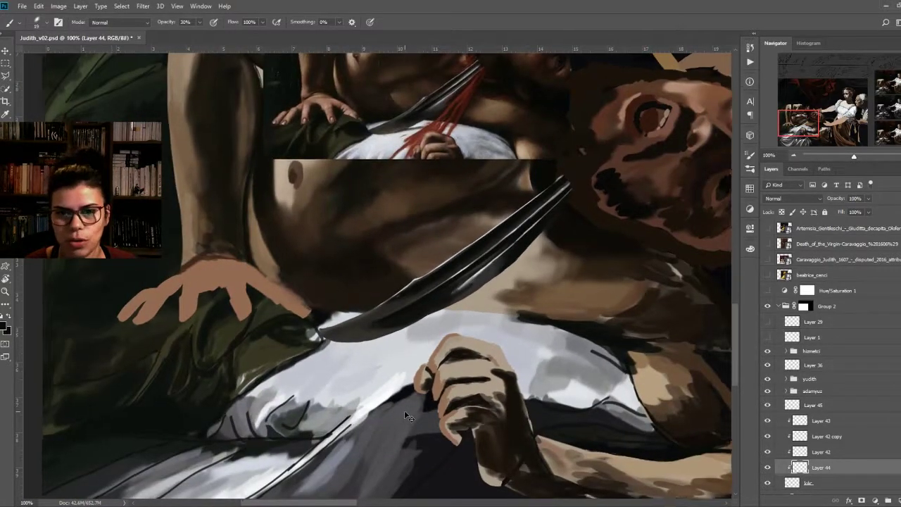
key(ctrl+comma)
key(ctrl+minus)
key(ctrl+minus)
key(ctrl+minus)
mouse_move(478, 384)
mouse_down()
mouse_move(389, 362)
mouse_move(366, 368)
mouse_up()
key(e)
key(alt+bracketright)
key(alt+bracketright)
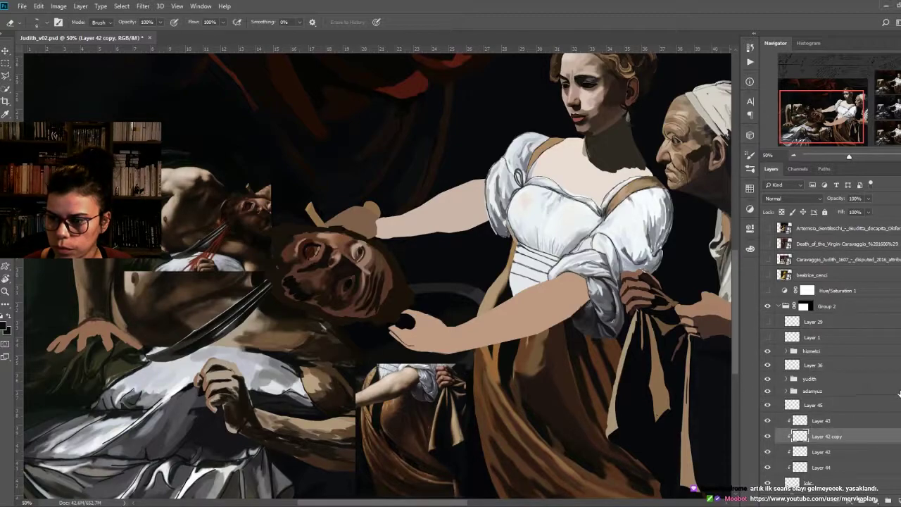
Step: Expand the adam group and hide Layer 37, the photo patch over the man's torso
scroll(831, 352, down, 3)
scroll(831, 352, down, 3)
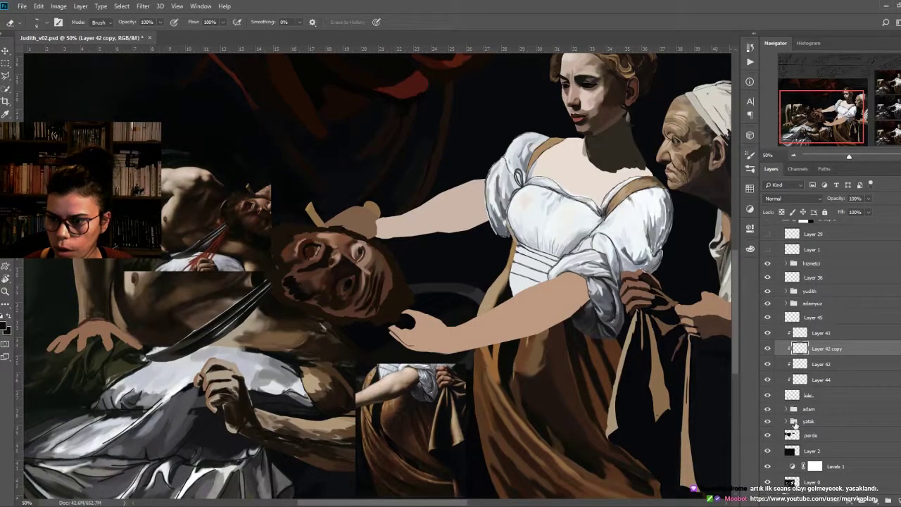
click(786, 408)
click(768, 423)
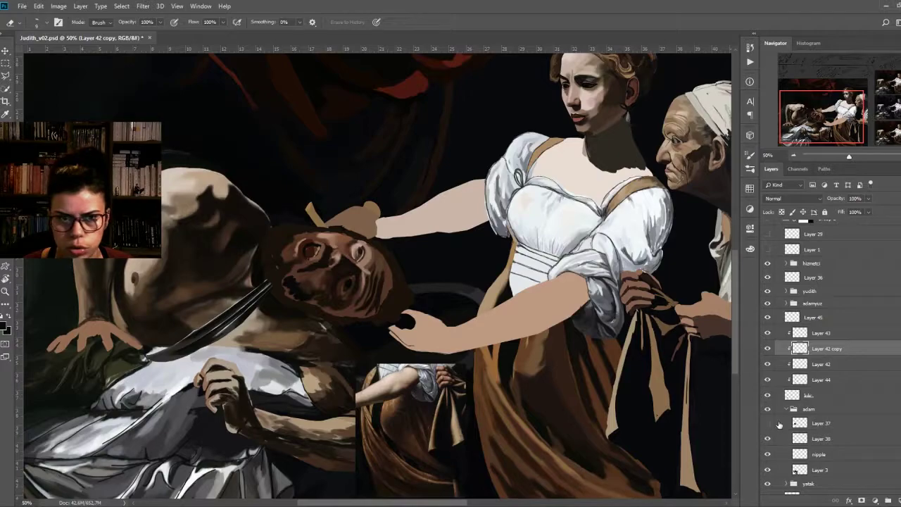
click(786, 409)
Step: Pan and zoom across the painting, Judith and the maid, and the notes above
scroll(603, 329, down, 1)
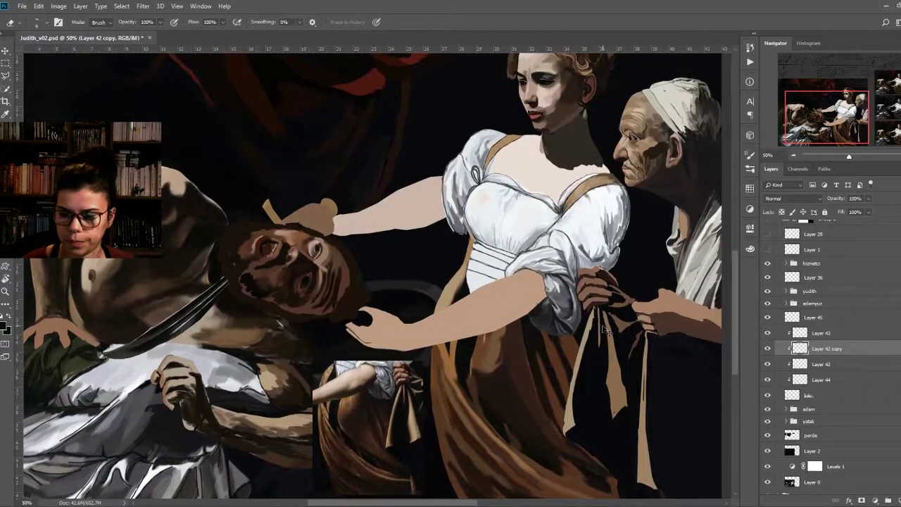
scroll(604, 329, down, 1)
scroll(603, 329, down, 1)
drag(516, 297, 476, 270)
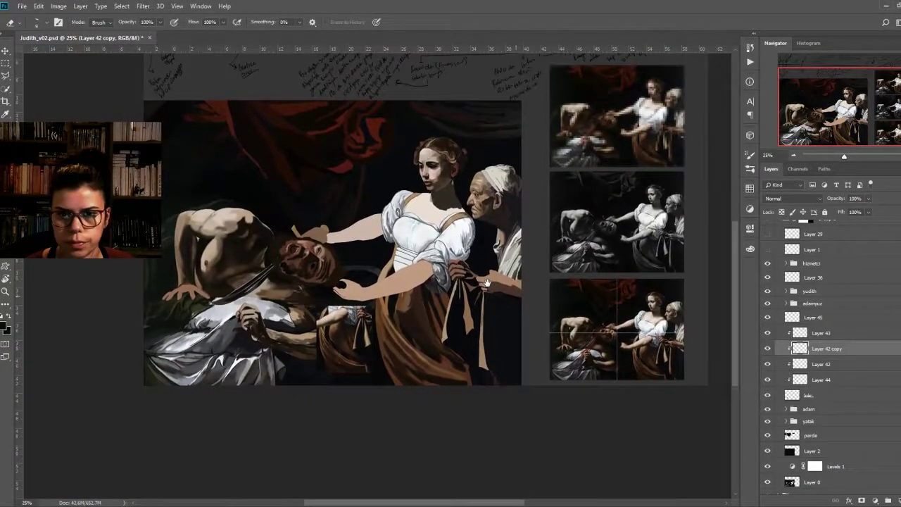
scroll(475, 270, up, 2)
mouse_move(623, 303)
mouse_down()
mouse_move(531, 294)
mouse_move(574, 433)
mouse_up()
mouse_move(479, 302)
mouse_down()
mouse_move(498, 301)
mouse_move(508, 338)
mouse_up()
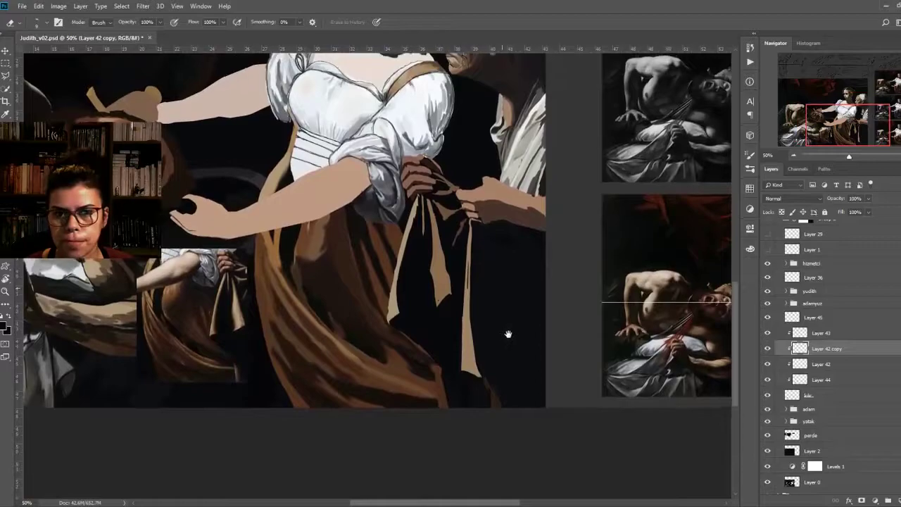
scroll(508, 337, up, 1)
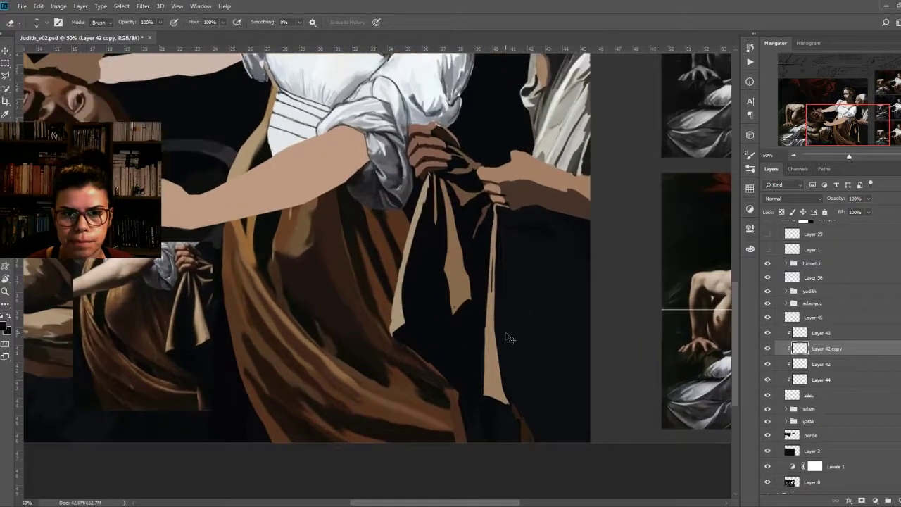
scroll(508, 338, down, 1)
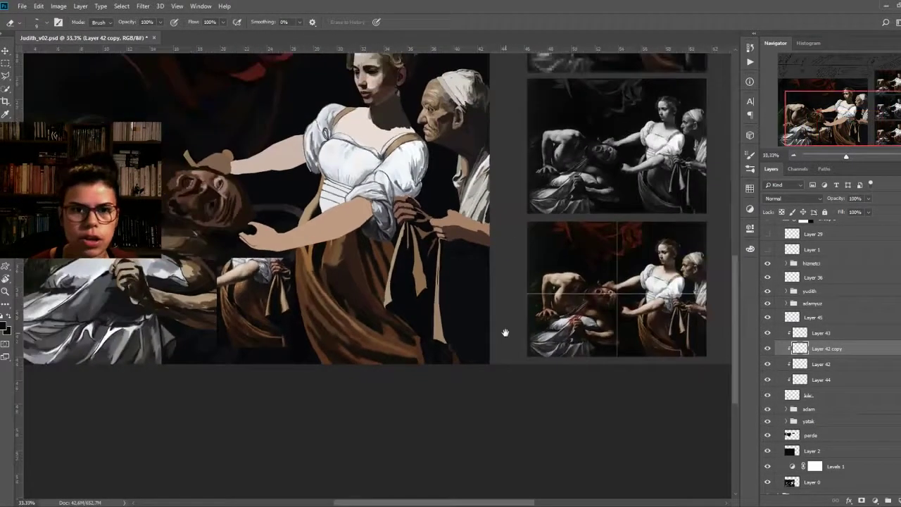
scroll(502, 331, down, 1)
mouse_move(369, 157)
mouse_down()
mouse_move(437, 288)
mouse_move(402, 295)
mouse_move(362, 282)
mouse_move(388, 268)
mouse_up()
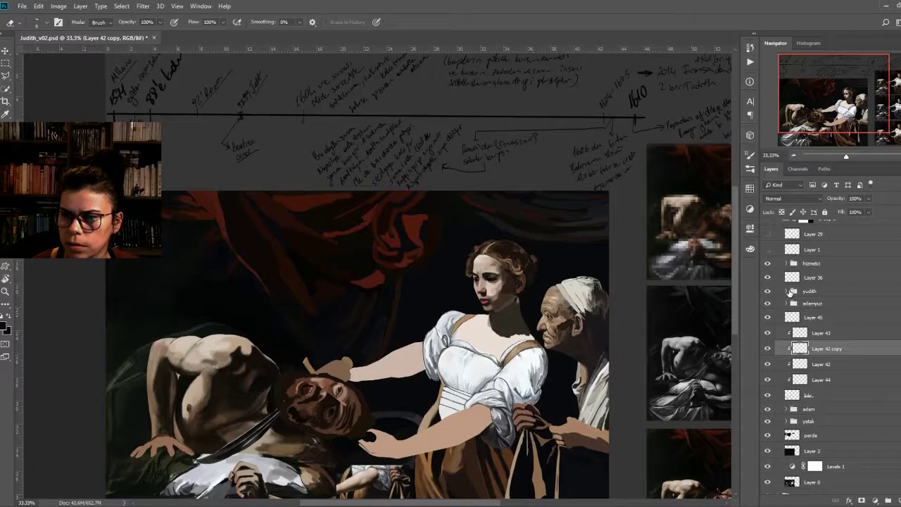
scroll(823, 352, down, 1)
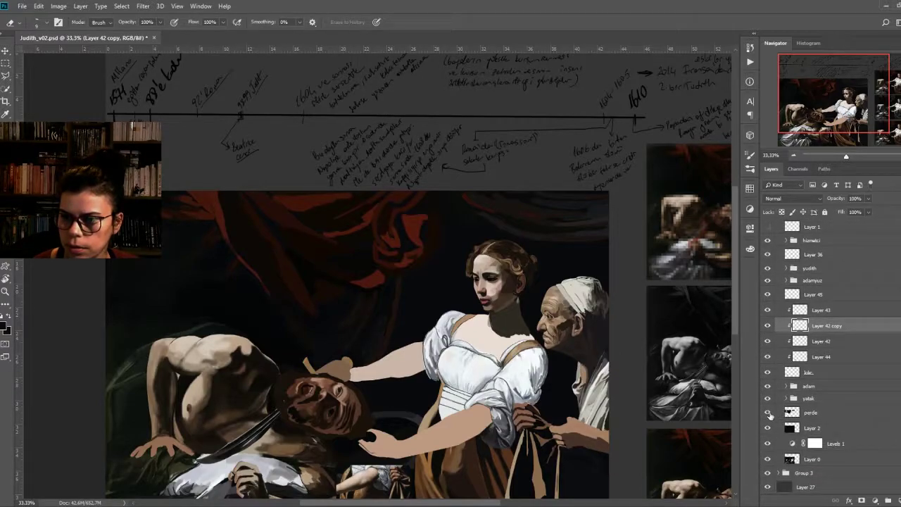
Step: Toggle the perde curtain layer to compare, then select Layer 2 with a 30% brush
click(767, 413)
click(767, 413)
click(793, 428)
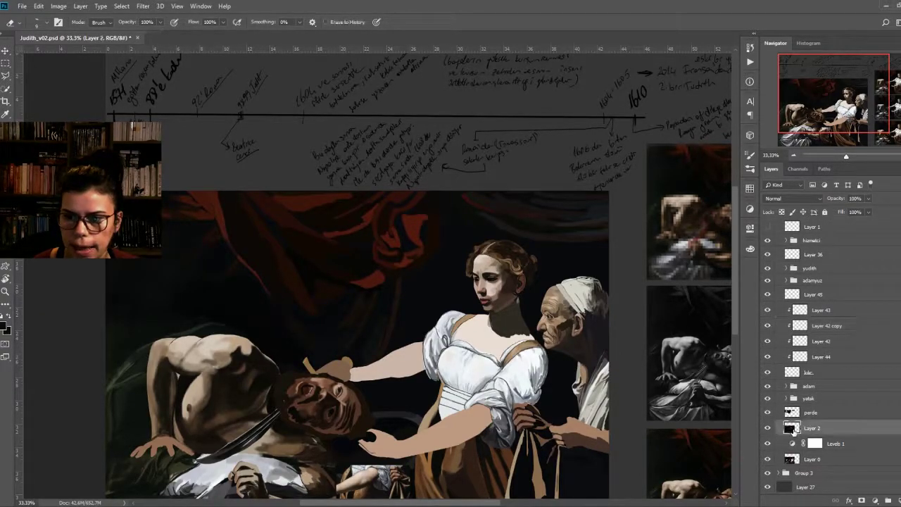
key(b)
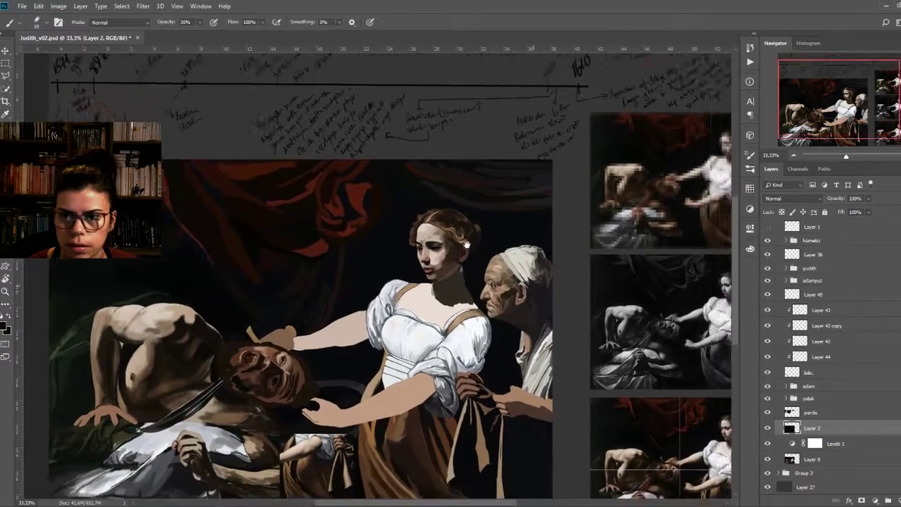
drag(305, 312, 180, 214)
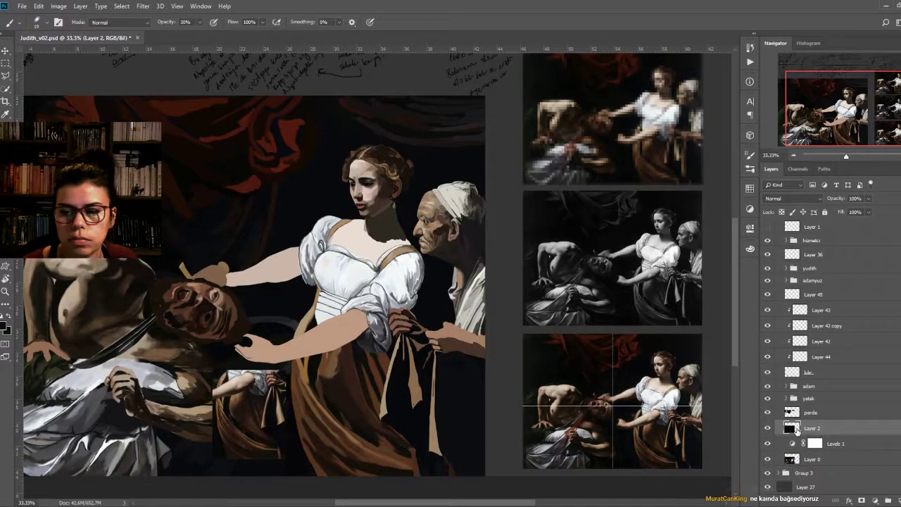
key(ctrl+minus)
drag(414, 293, 480, 326)
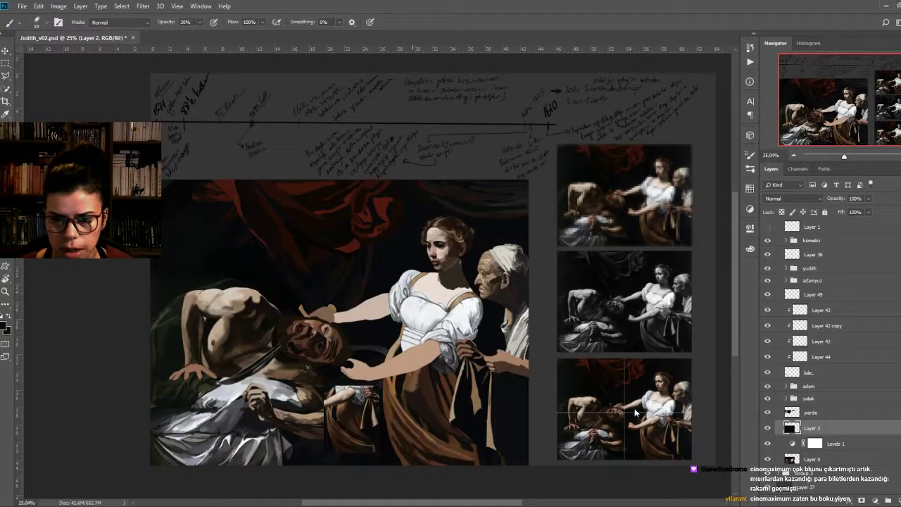
key(bracketright)
key(bracketright)
key(bracketright)
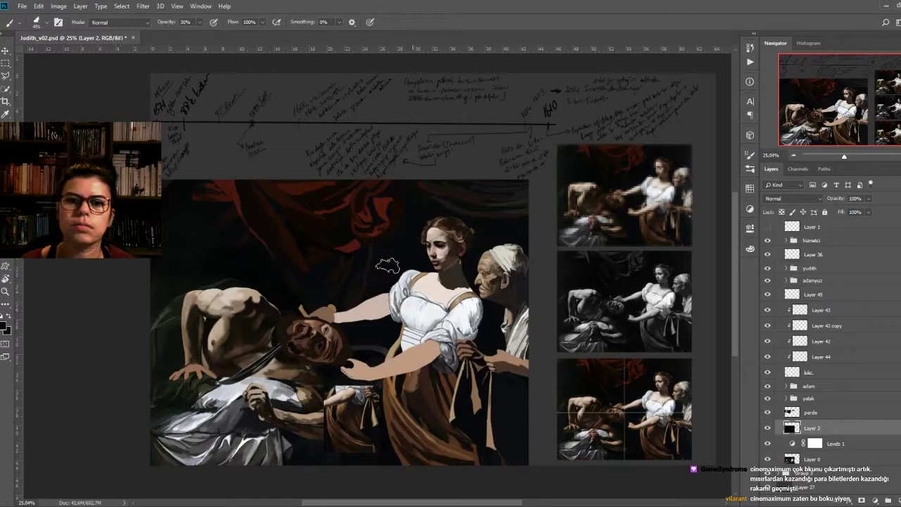
Step: Zoom in on Judith and the old woman, trying light strokes on Judith's chest then undoing them
drag(276, 282, 249, 280)
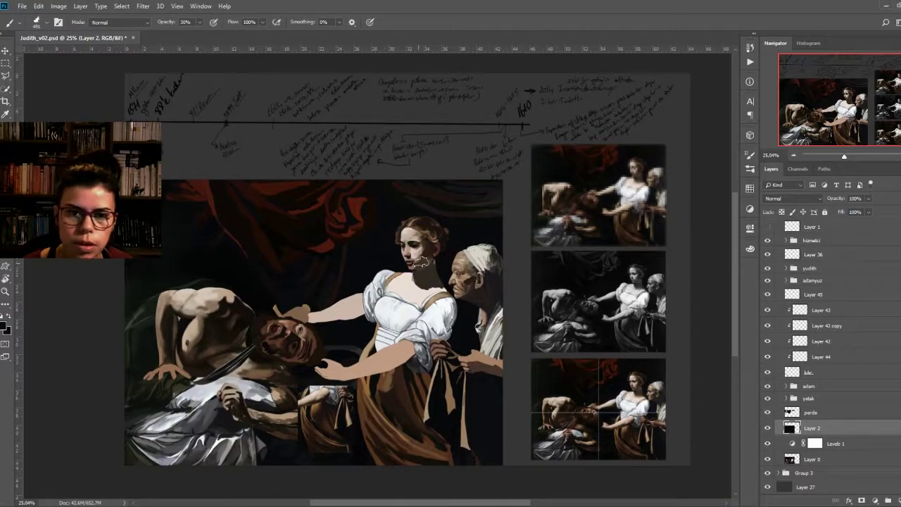
drag(410, 256, 444, 268)
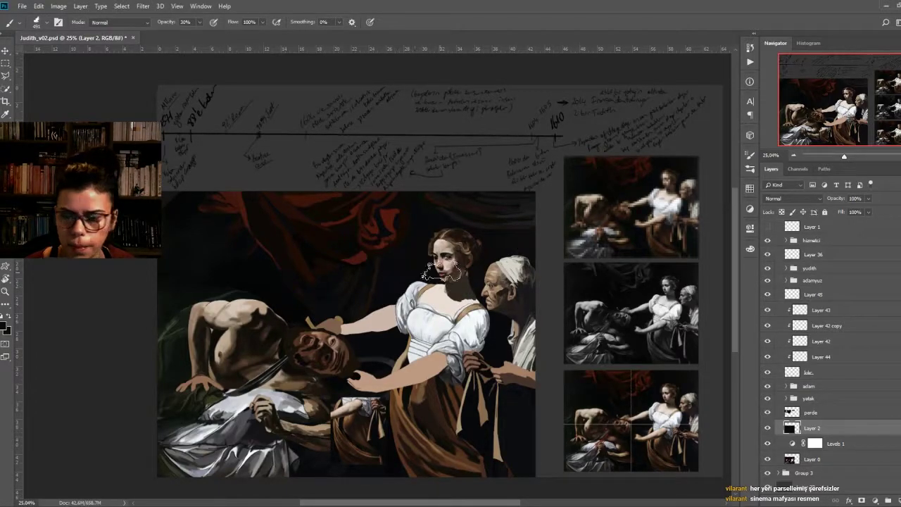
key(ctrl+plus)
drag(440, 264, 408, 299)
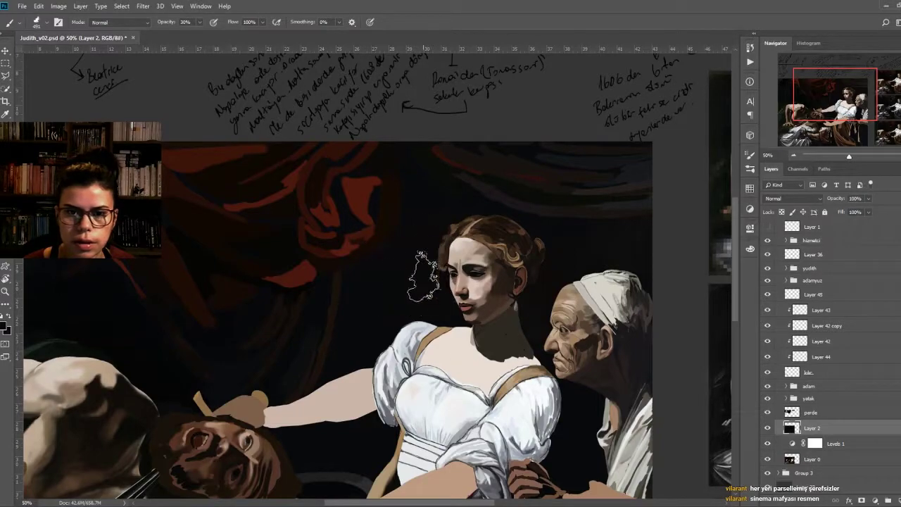
drag(429, 314, 520, 216)
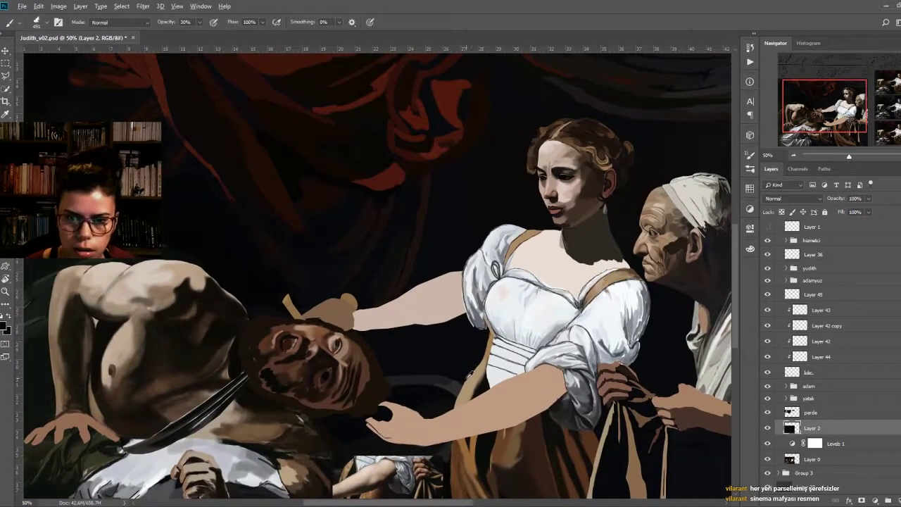
drag(549, 278, 537, 228)
key(ctrl+z)
Step: Sample the dark background colour above the maid's head and enlarge the brush tip
alt+click(664, 158)
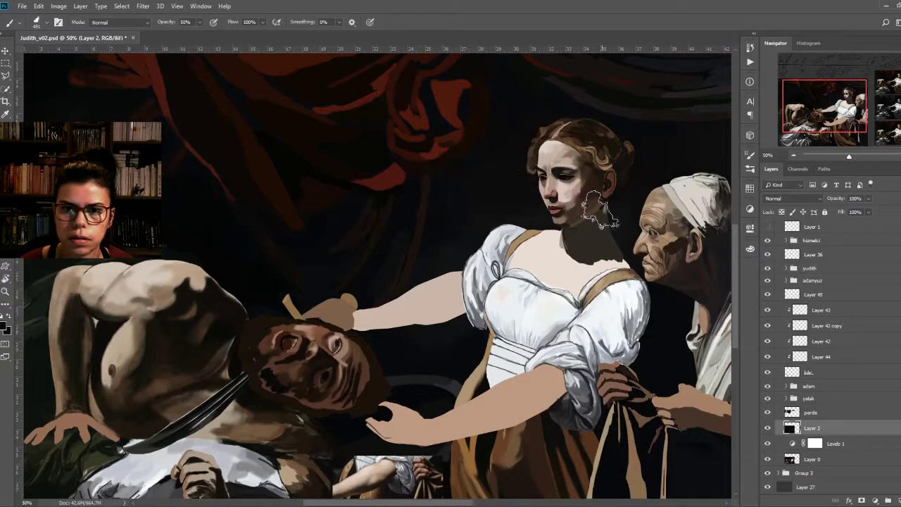
mouse_move(566, 335)
mouse_down()
mouse_move(439, 394)
mouse_move(458, 410)
mouse_up()
mouse_move(655, 391)
mouse_down()
mouse_move(475, 281)
mouse_move(390, 248)
mouse_up()
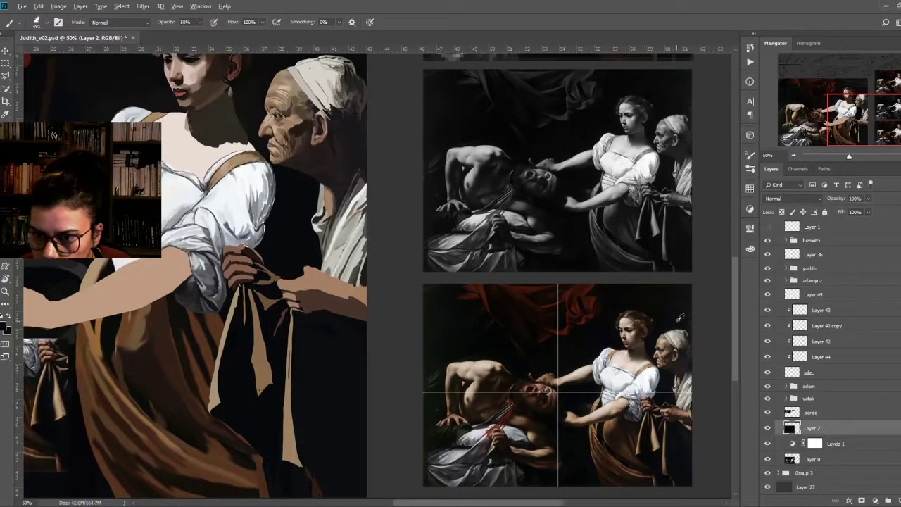
scroll(374, 151, up, 3)
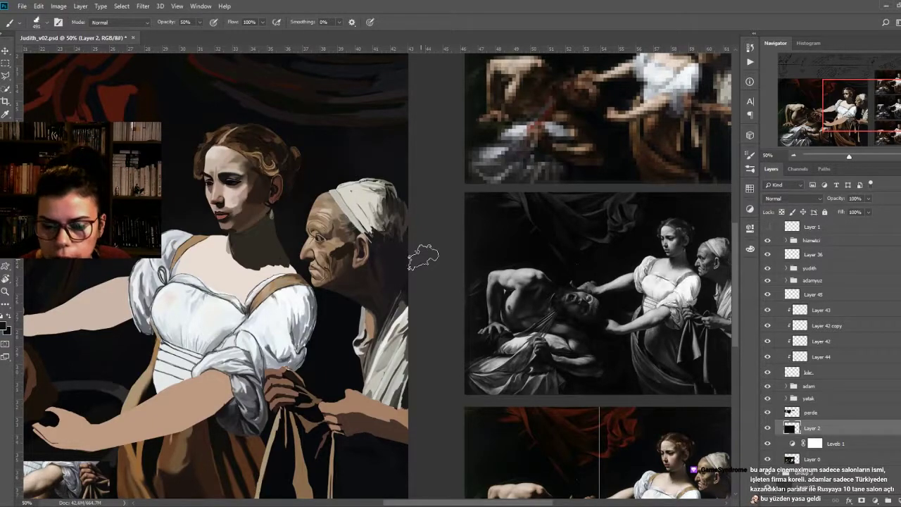
drag(422, 258, 461, 283)
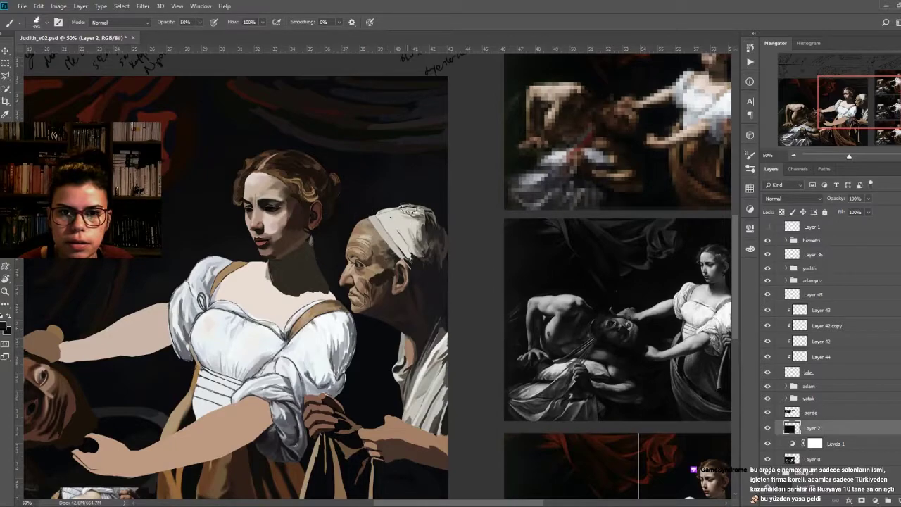
key(bracketright)
key(bracketright)
key(bracketright)
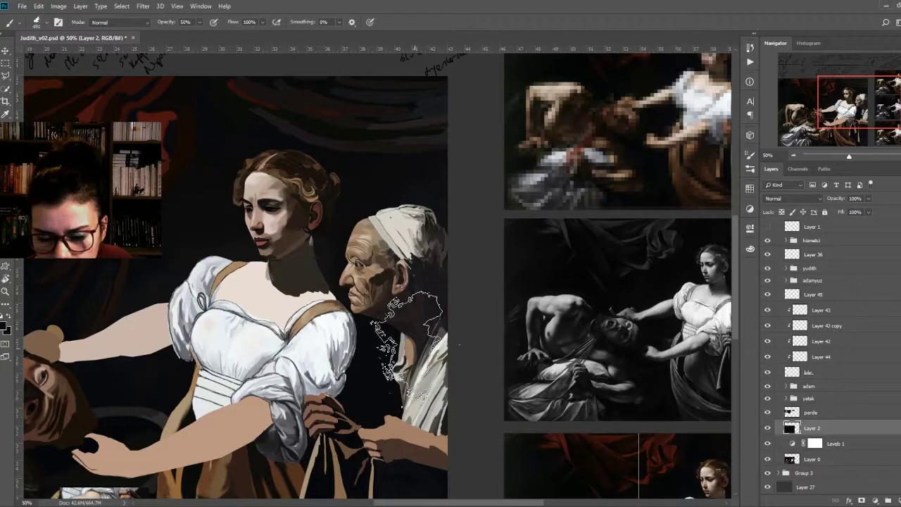
Step: Clear the shoulder selection and pan around Judith's head and the curtain, zoomed out
key(ctrl+d)
drag(461, 308, 550, 285)
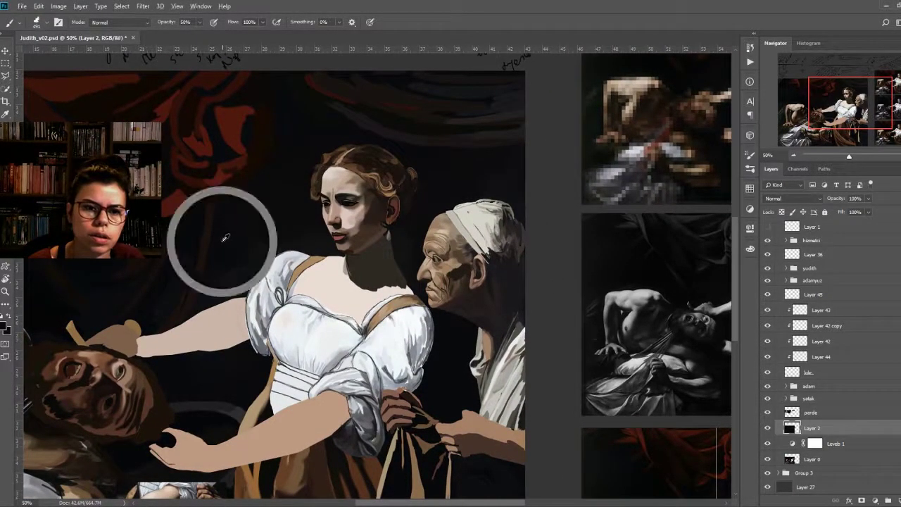
drag(333, 293, 473, 321)
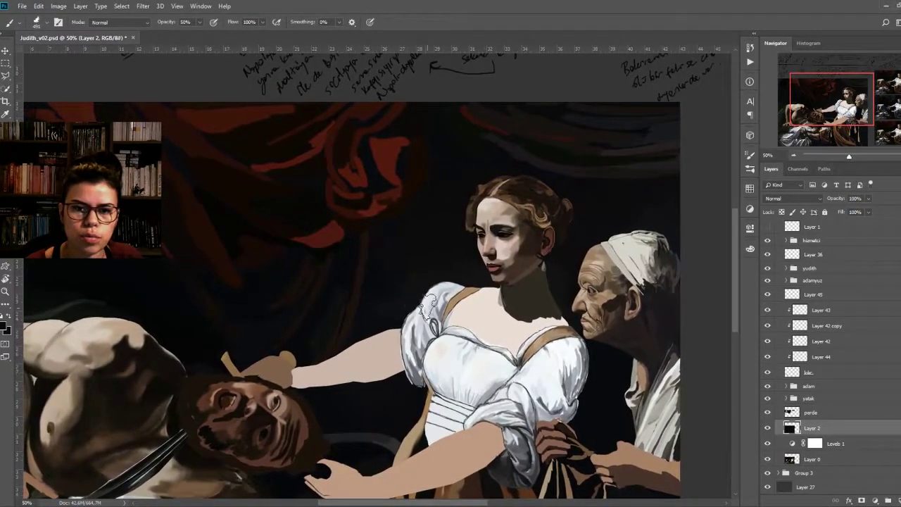
drag(478, 257, 430, 299)
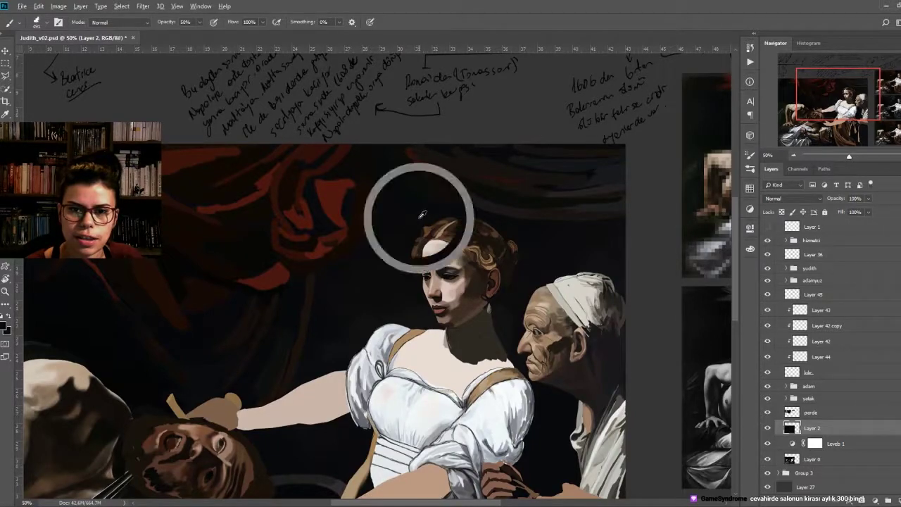
mouse_move(392, 302)
mouse_down()
mouse_move(395, 267)
mouse_move(470, 322)
mouse_move(524, 347)
mouse_up()
key(ctrl+minus)
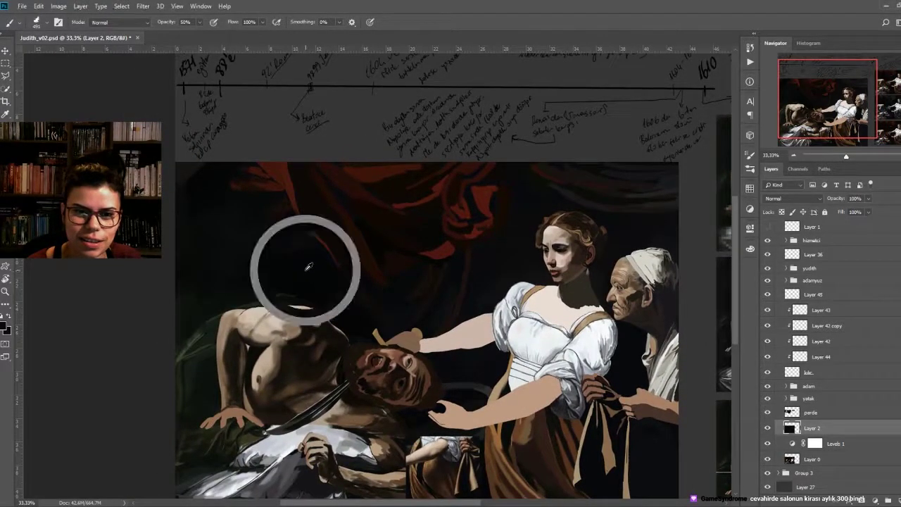
drag(395, 272, 229, 264)
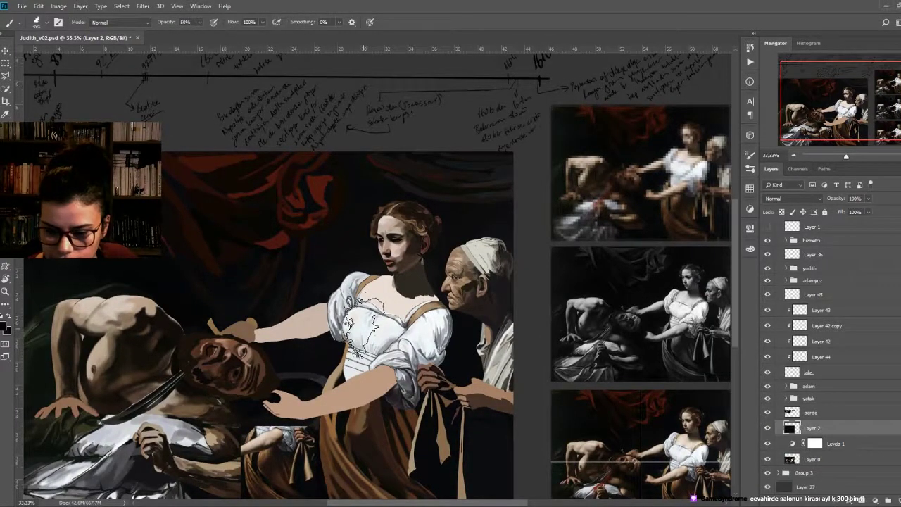
mouse_move(387, 335)
mouse_down()
mouse_move(417, 321)
mouse_move(414, 295)
mouse_up()
Step: Zoom to 50% framing Judith, the old woman and curtain, and make the perde layer active
drag(463, 331, 476, 384)
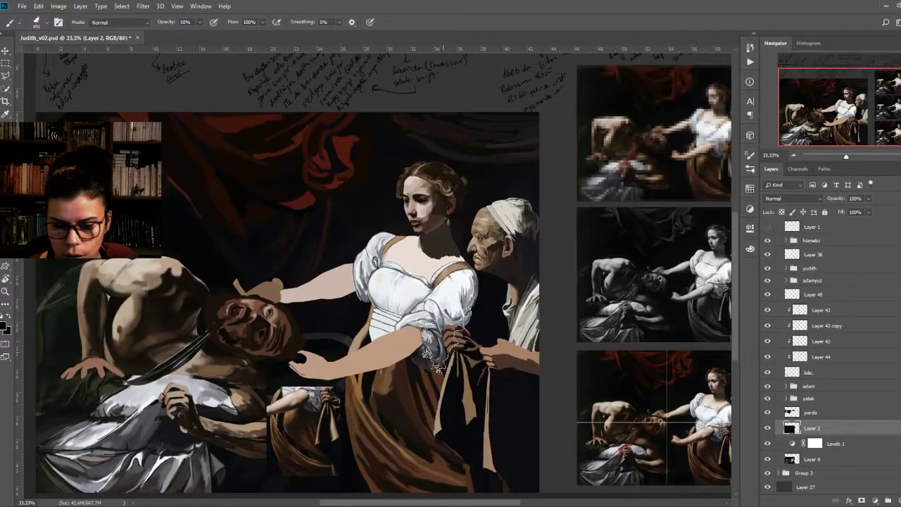
mouse_move(340, 289)
mouse_down()
mouse_move(377, 356)
mouse_move(398, 361)
mouse_up()
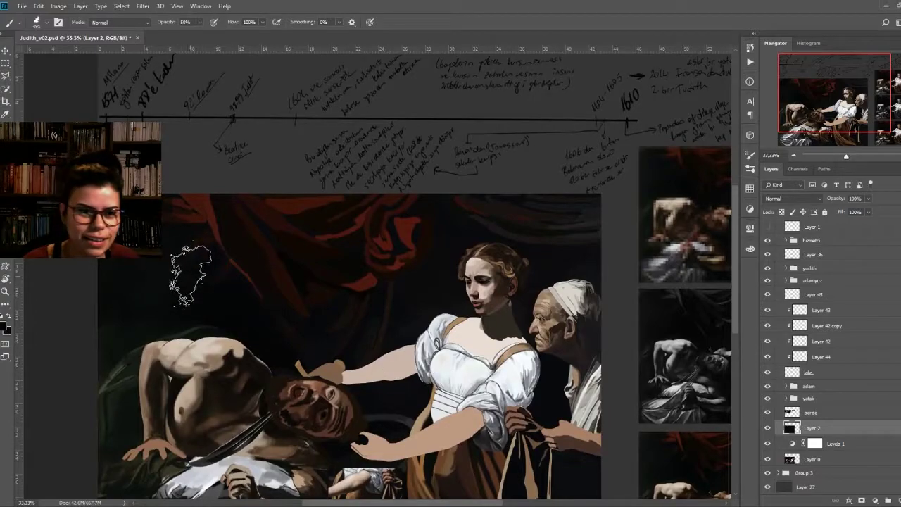
drag(423, 301, 377, 301)
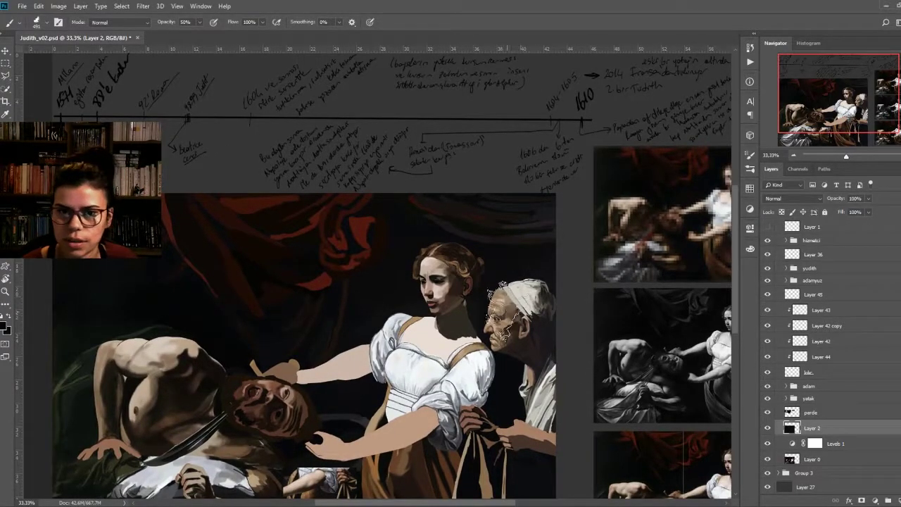
key(ctrl+plus)
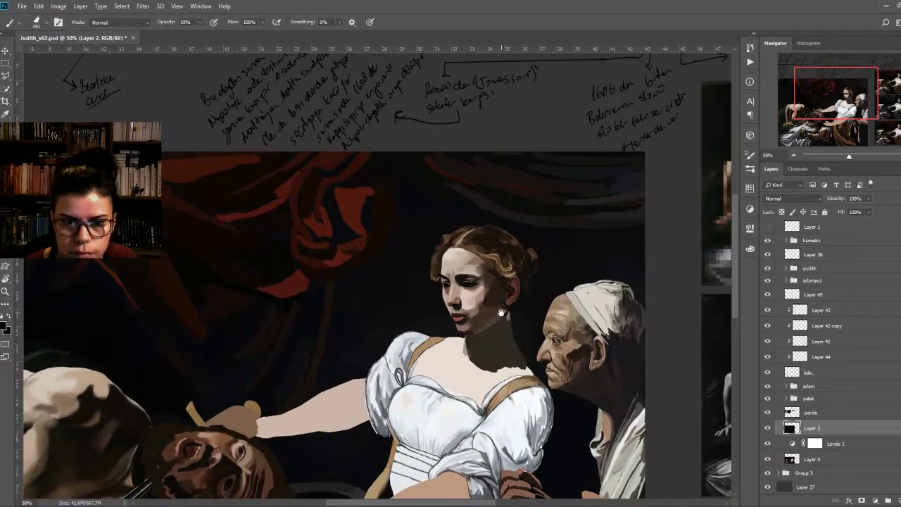
drag(504, 317, 525, 253)
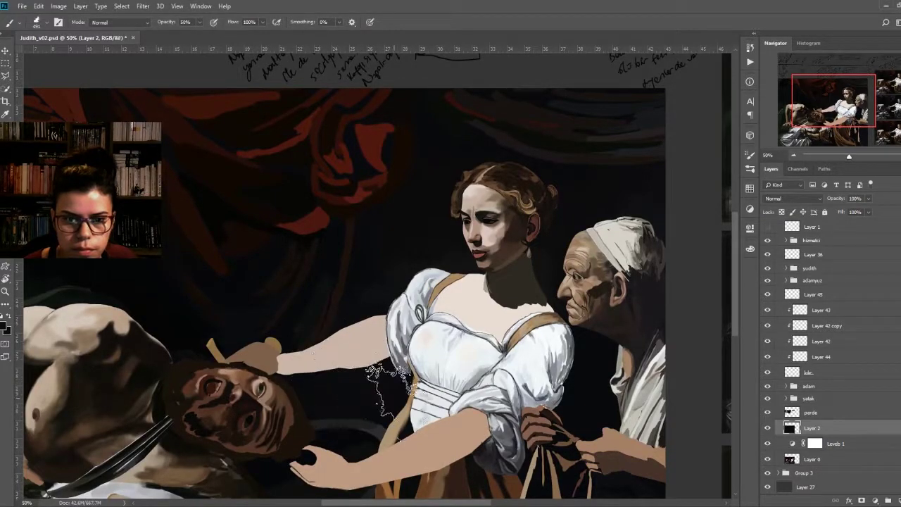
drag(406, 375, 395, 415)
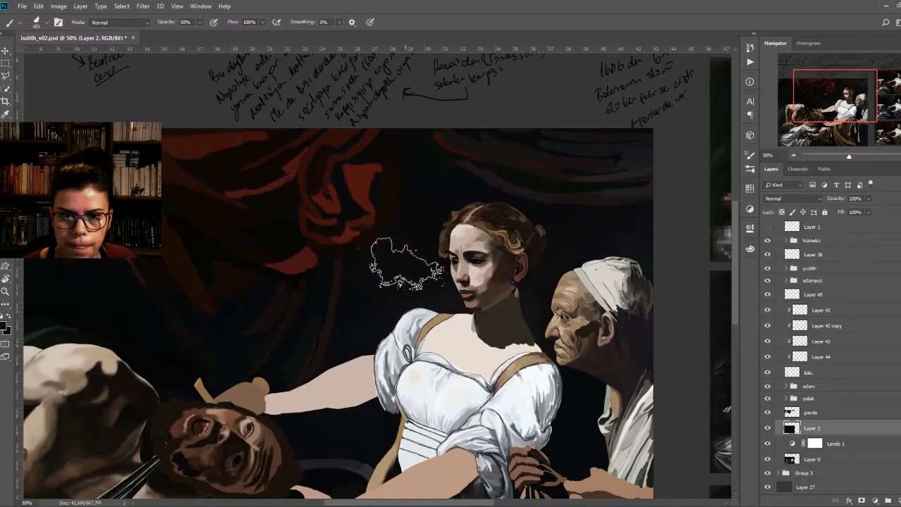
drag(408, 264, 412, 332)
drag(502, 331, 580, 232)
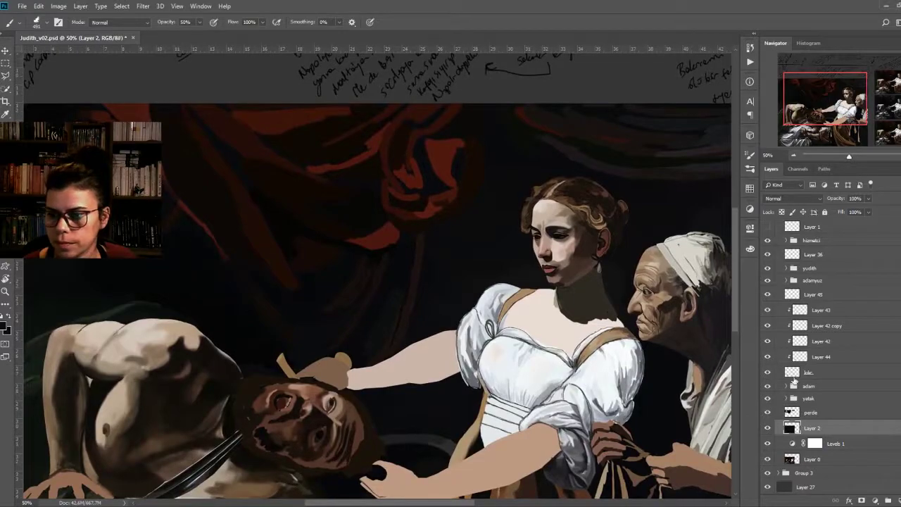
click(768, 411)
Step: Toggle the perde curtain layer off and back on to compare, then pan over the curtain
click(767, 412)
click(790, 414)
drag(506, 269, 574, 347)
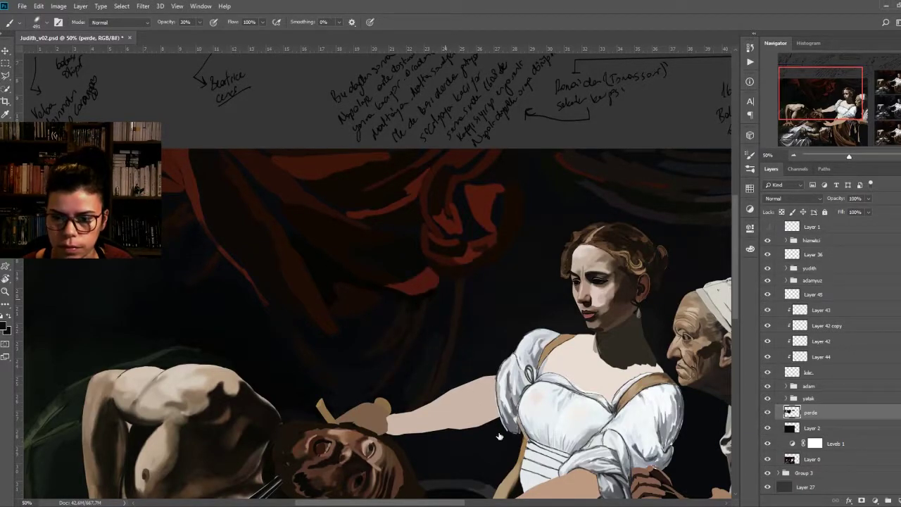
Step: Set brush size 39 and opacity 60%, sample the dark red, and dab strokes onto the curtain folds
drag(413, 268, 427, 225)
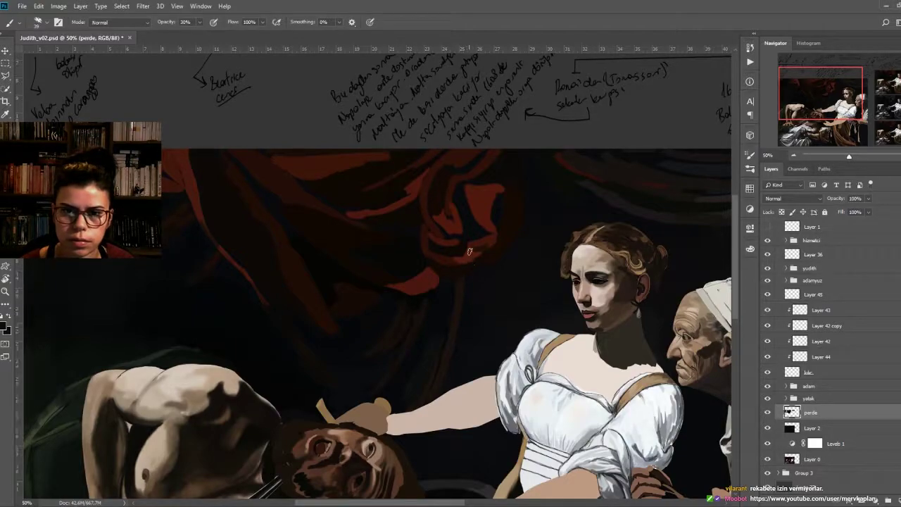
key(6)
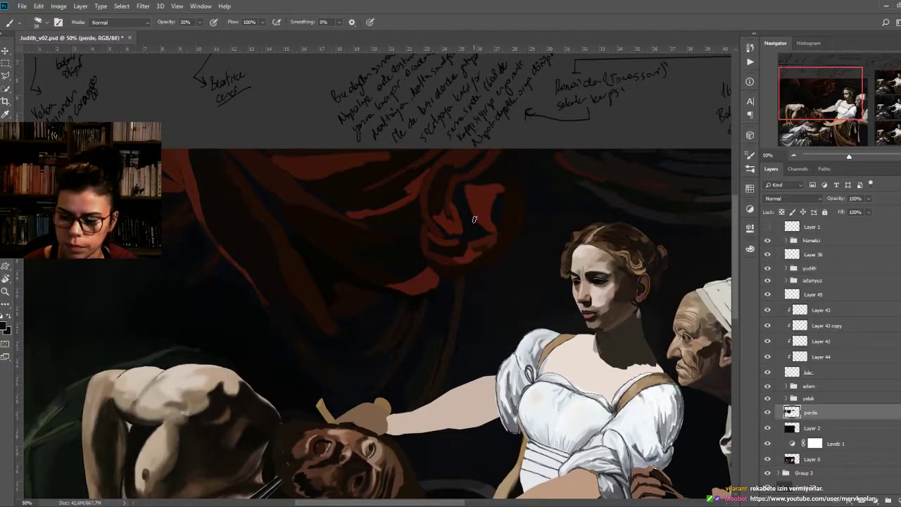
alt+click(476, 199)
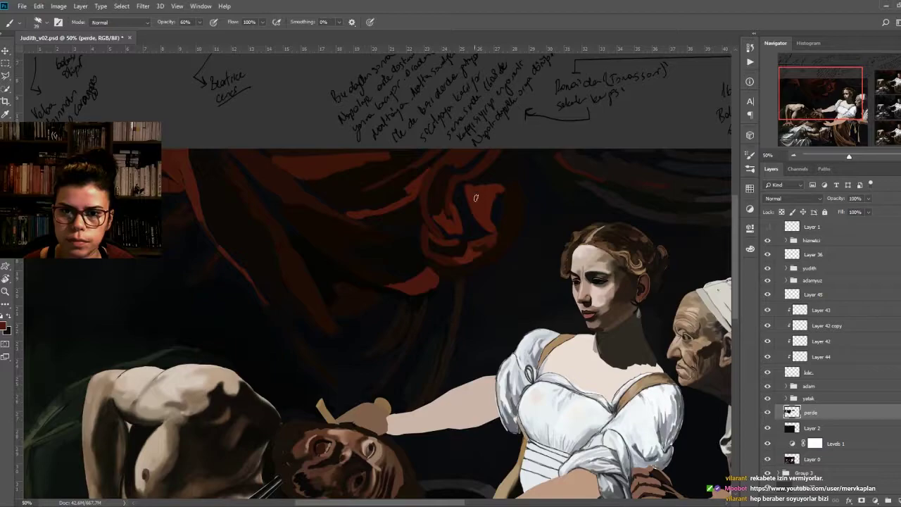
drag(488, 232, 485, 224)
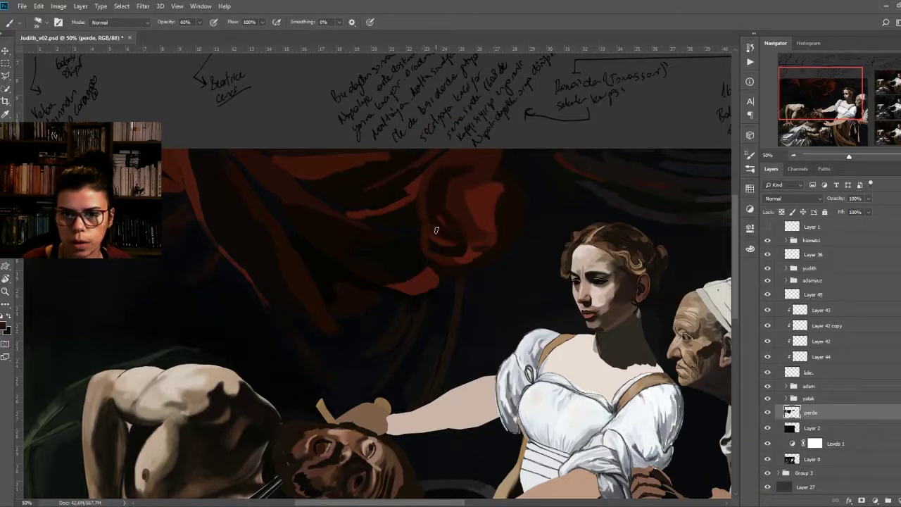
click(414, 184)
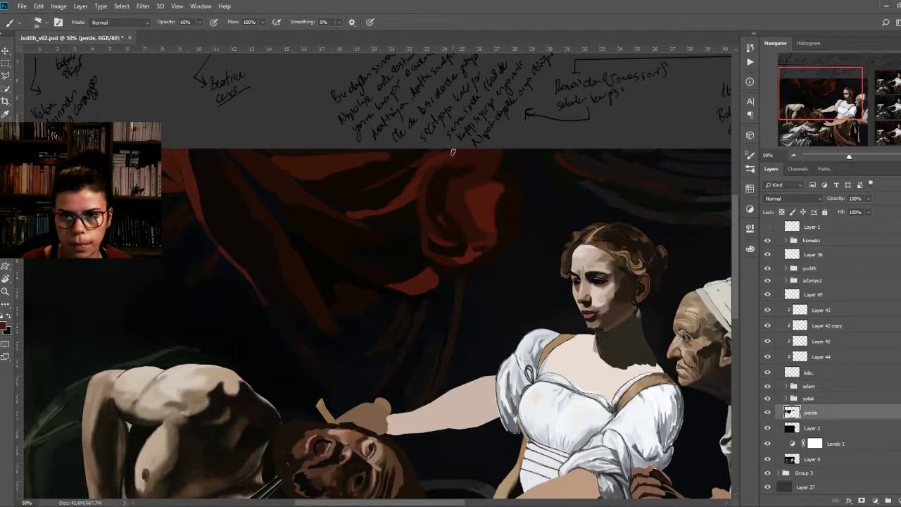
drag(442, 241, 428, 225)
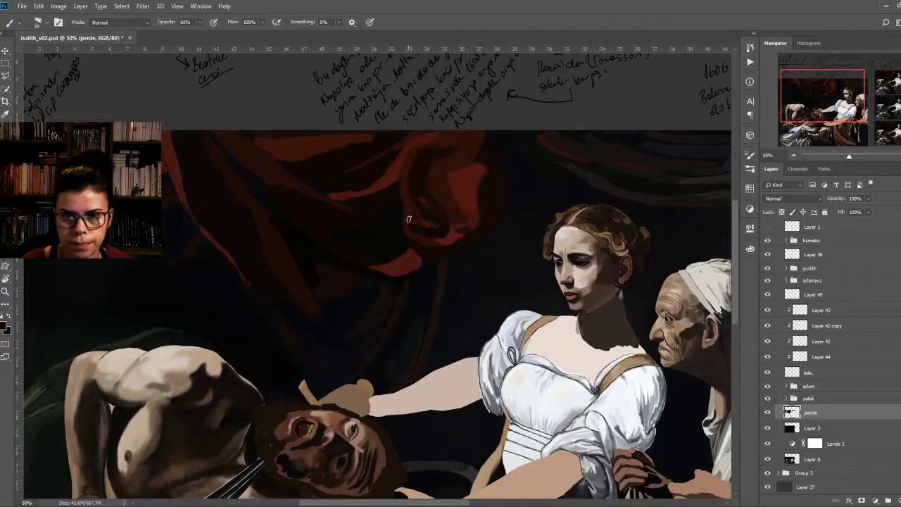
Step: Sample dark red and darker brown-red from the drapery and zoom in closer on the folds
alt+click(454, 236)
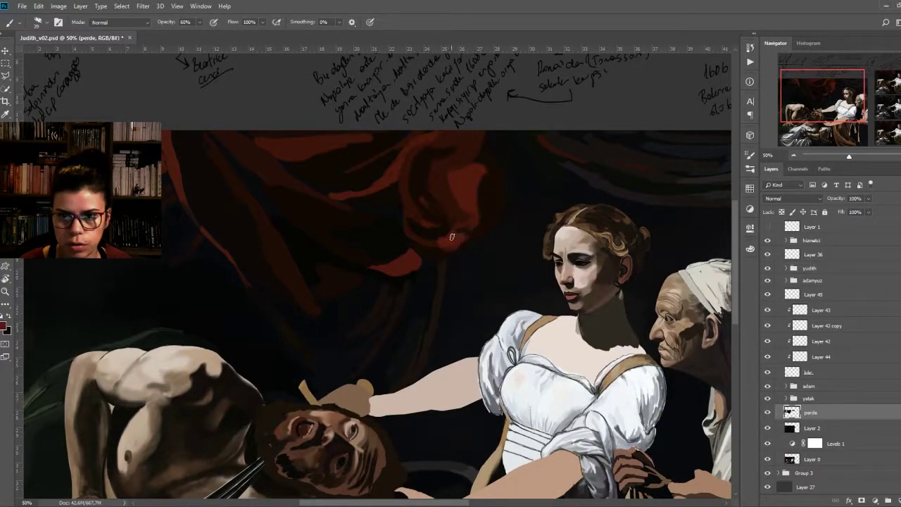
alt+click(483, 227)
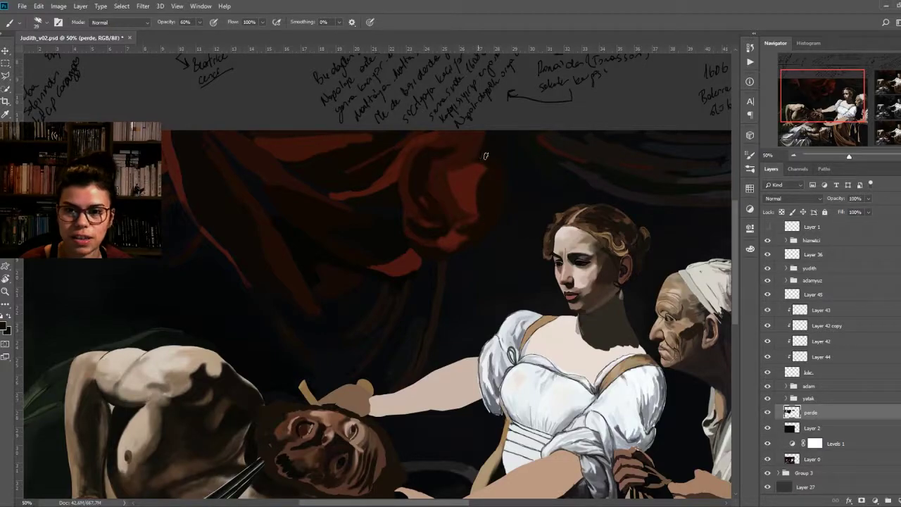
scroll(487, 183, up, 2)
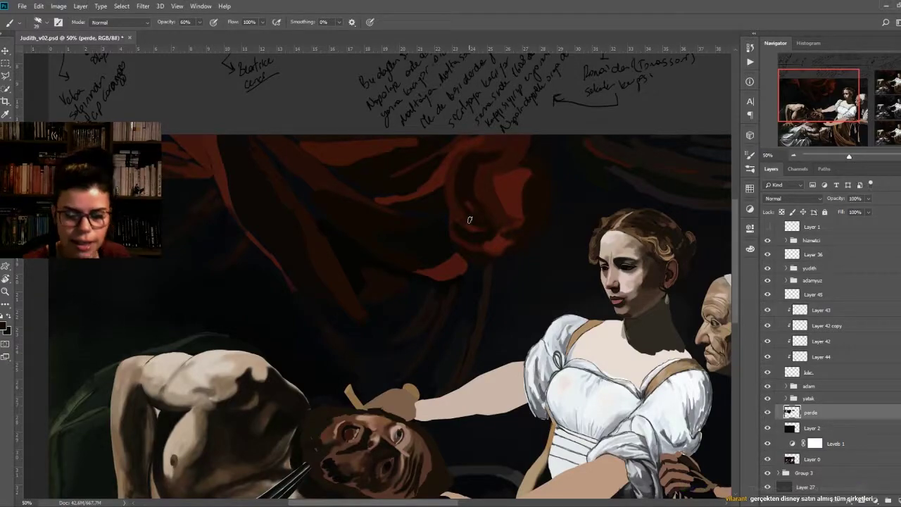
Step: Sample curtain reds to paint folds above Judith's arm, then switch to near-black for the shadows
mouse_move(485, 282)
mouse_down()
mouse_move(492, 298)
mouse_move(499, 282)
mouse_up()
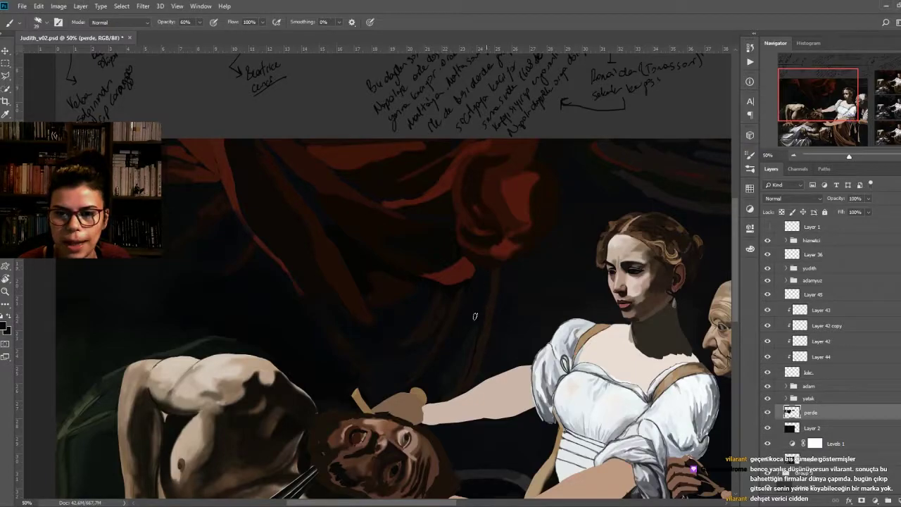
alt+click(498, 275)
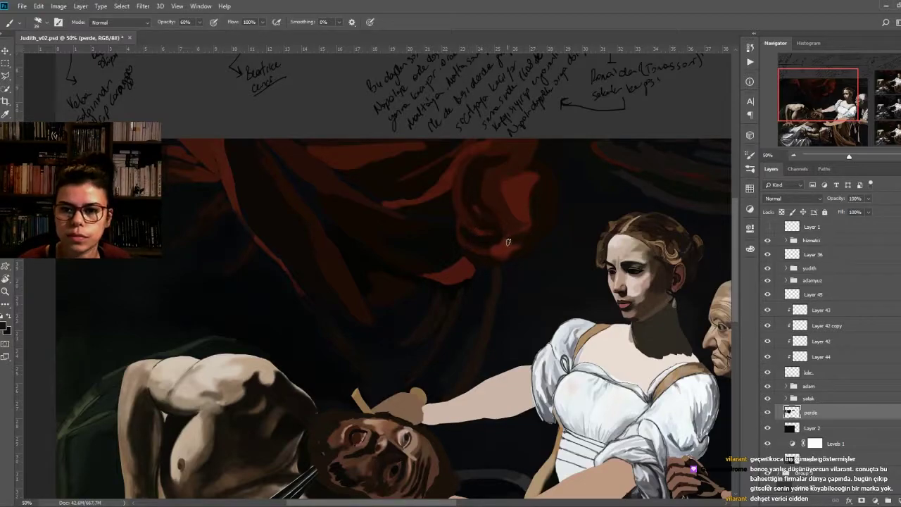
alt+click(457, 271)
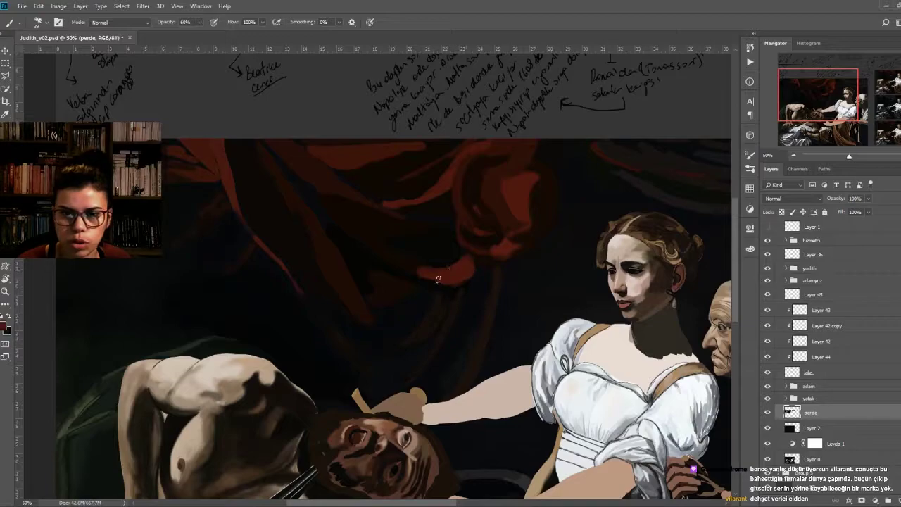
mouse_move(482, 276)
mouse_down()
mouse_move(444, 244)
mouse_move(451, 276)
mouse_up()
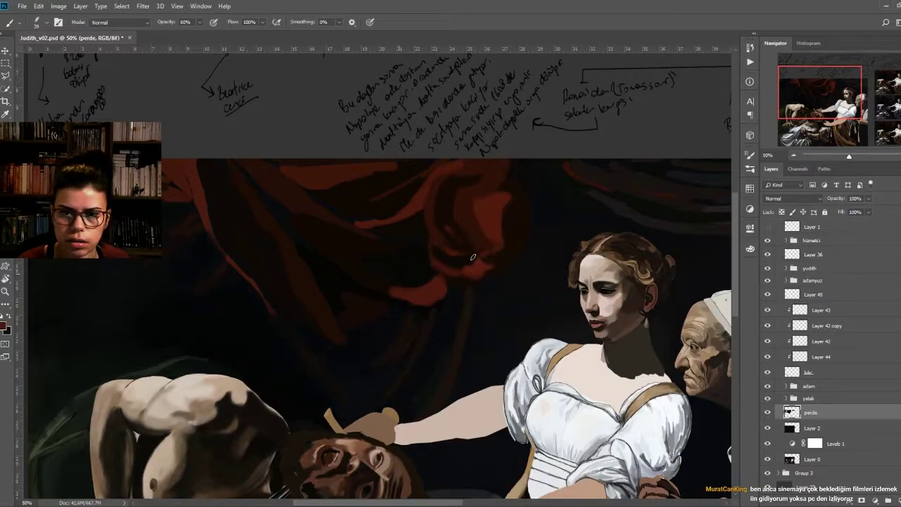
alt+click(416, 259)
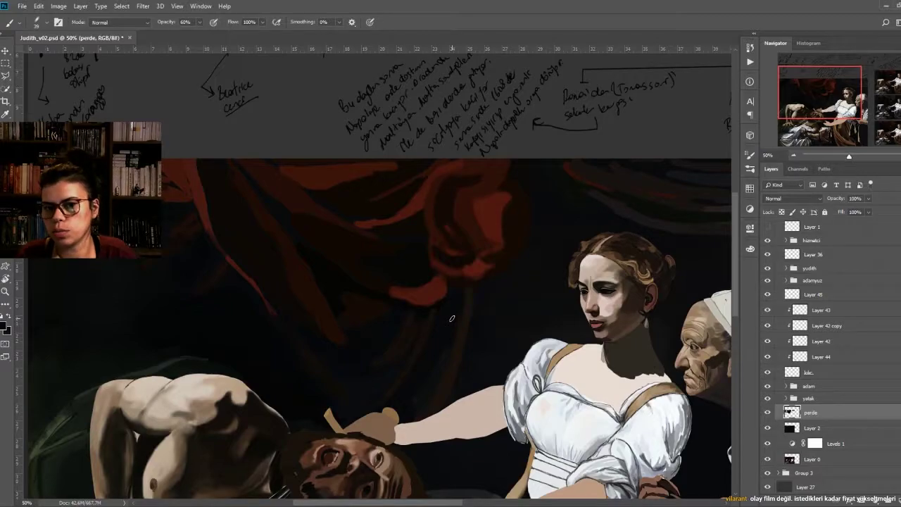
scroll(458, 282, up, 2)
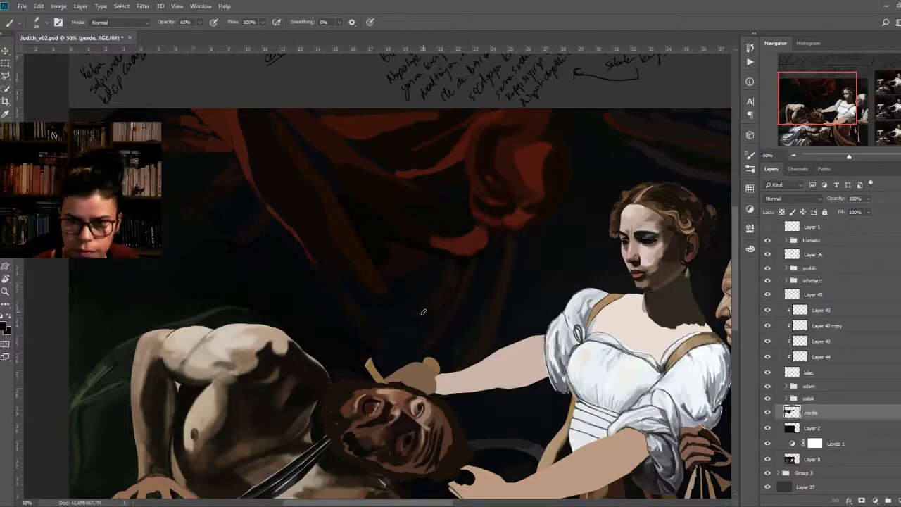
drag(433, 311, 420, 331)
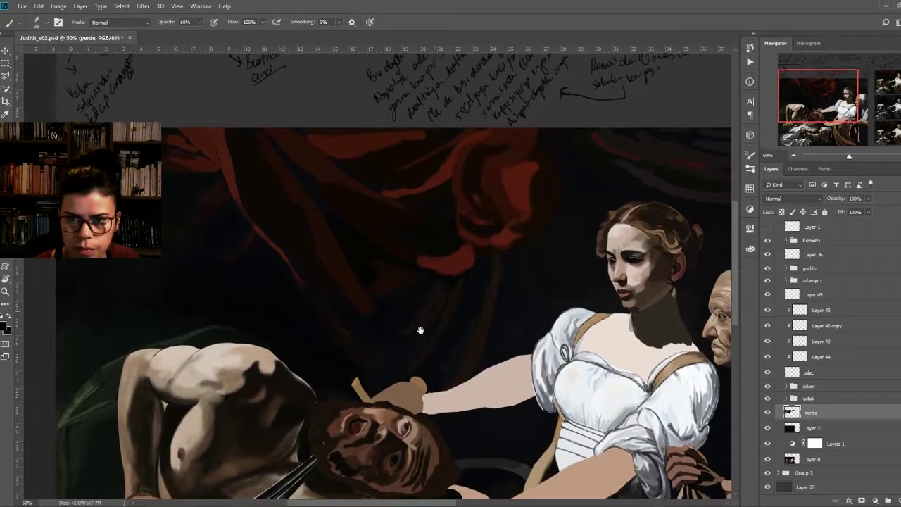
click(322, 203)
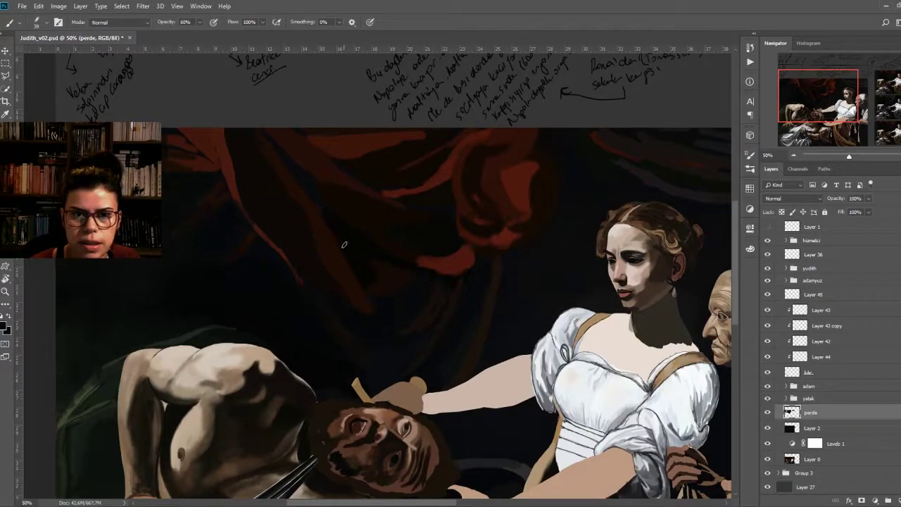
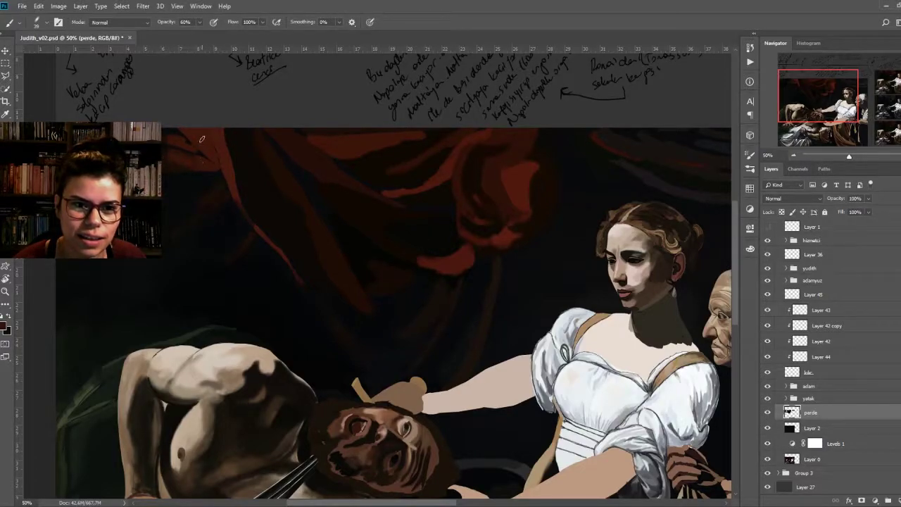
Step: Copy a rectangular patch of the painting to Layer 46 and move it above Group 2
key(bracketleft)
key(bracketleft)
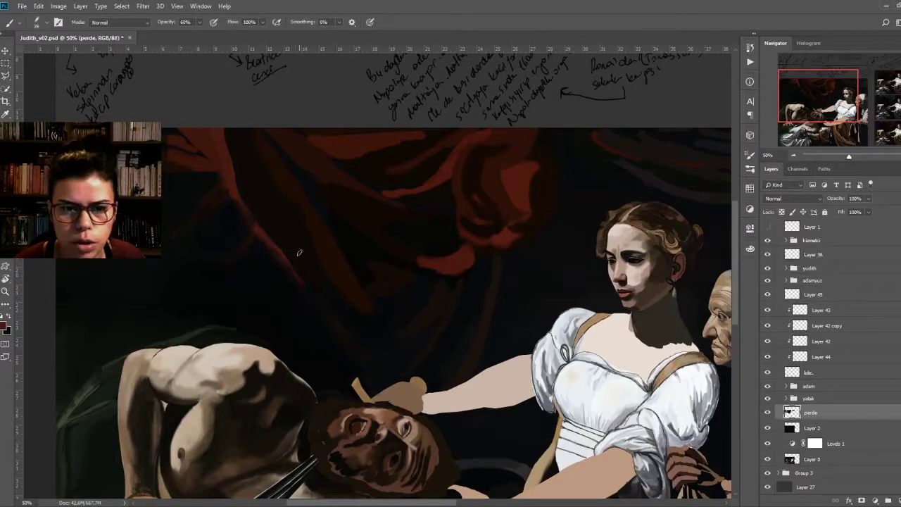
key(m)
scroll(455, 188, down, 3)
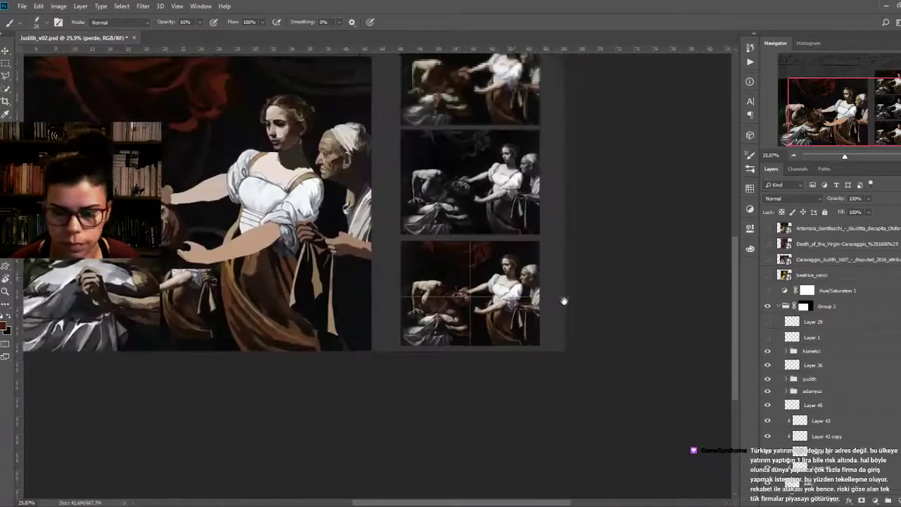
key(ctrl+j)
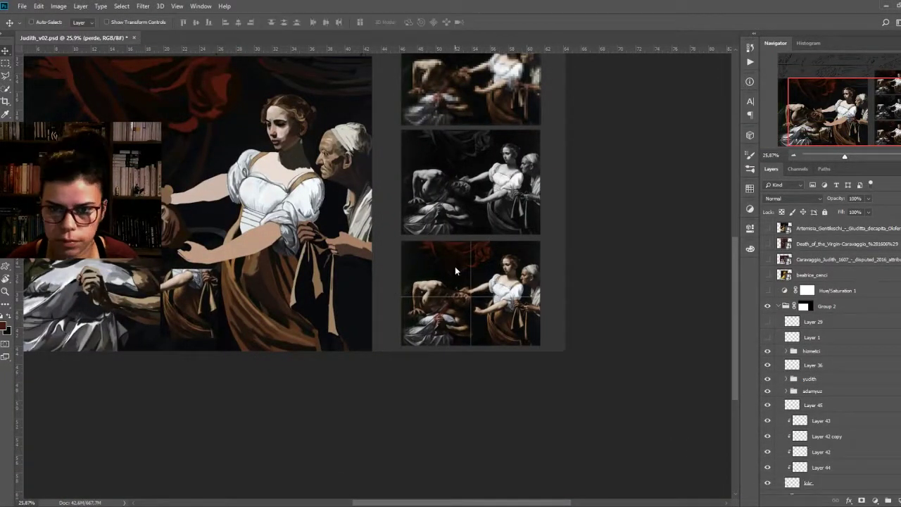
drag(792, 471, 802, 288)
key(v)
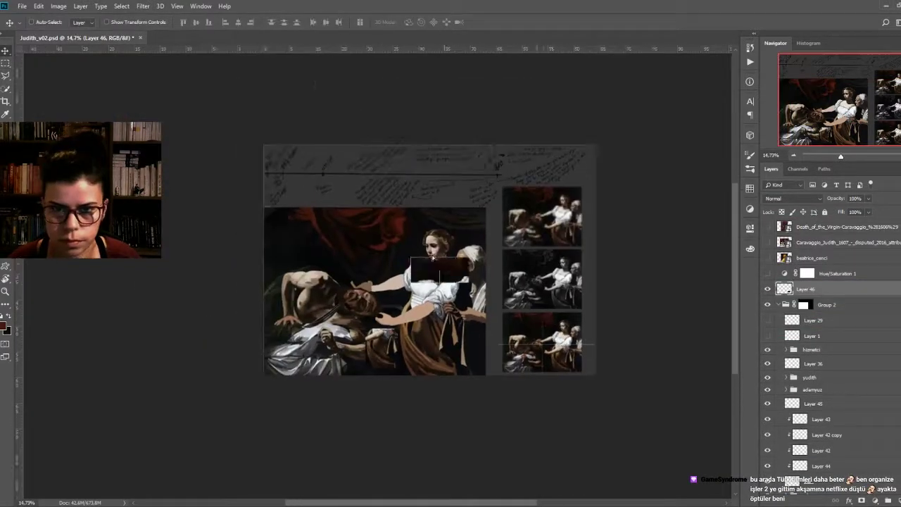
Step: Move Layer 46 above perde, then into Group 2 below Layer 1
mouse_move(787, 349)
mouse_down()
mouse_move(791, 486)
mouse_move(803, 283)
mouse_up()
drag(602, 345, 491, 275)
scroll(491, 274, down, 3)
scroll(479, 296, up, 2)
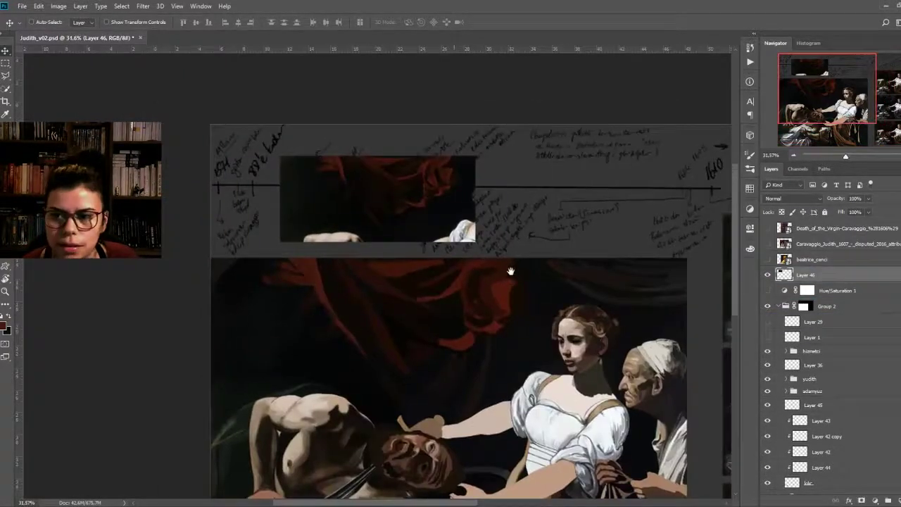
scroll(468, 304, up, 2)
scroll(465, 308, up, 1)
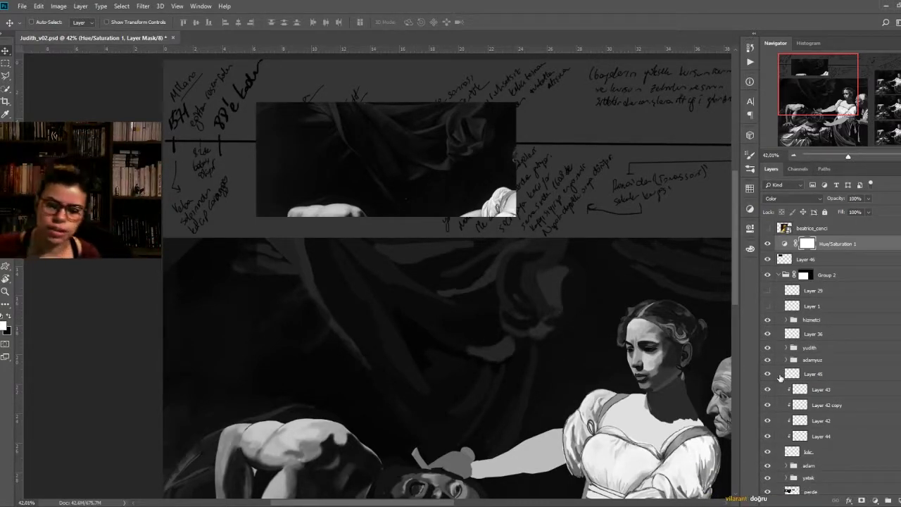
Step: Target the perde layer with the Brush, toggle Hue/Saturation 1, and set black as paint colour
scroll(779, 378, down, 2)
click(809, 454)
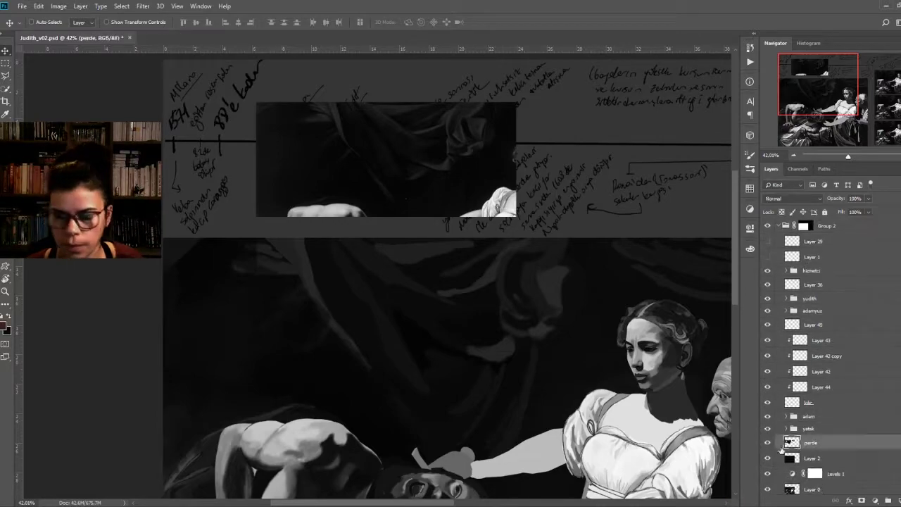
key(b)
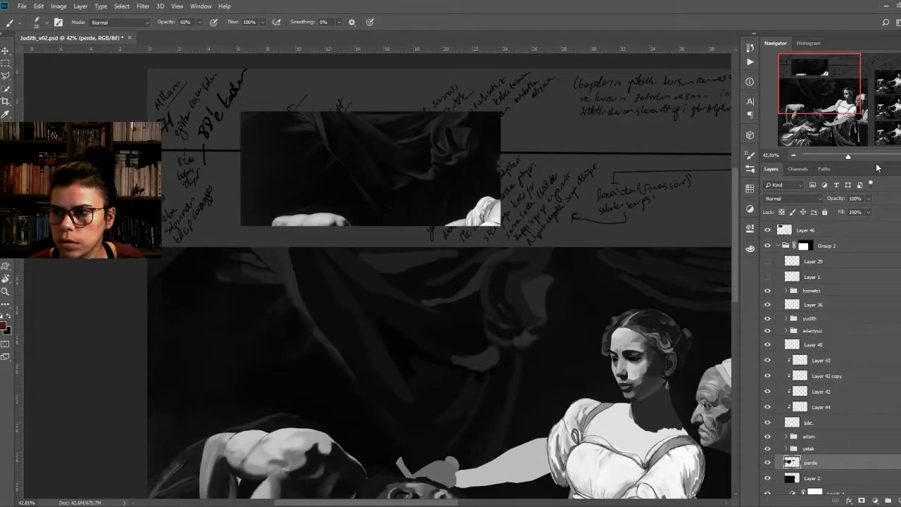
drag(831, 161, 831, 122)
click(767, 191)
key(x)
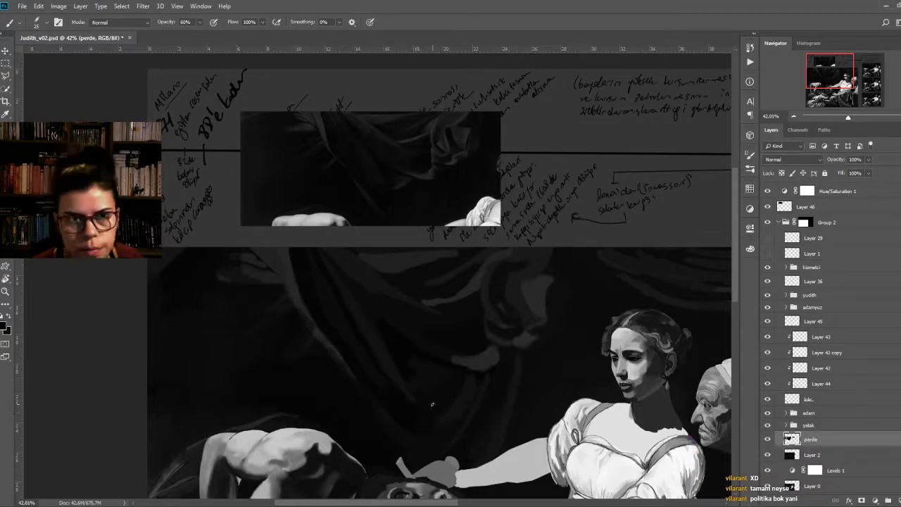
scroll(411, 409, up, 1)
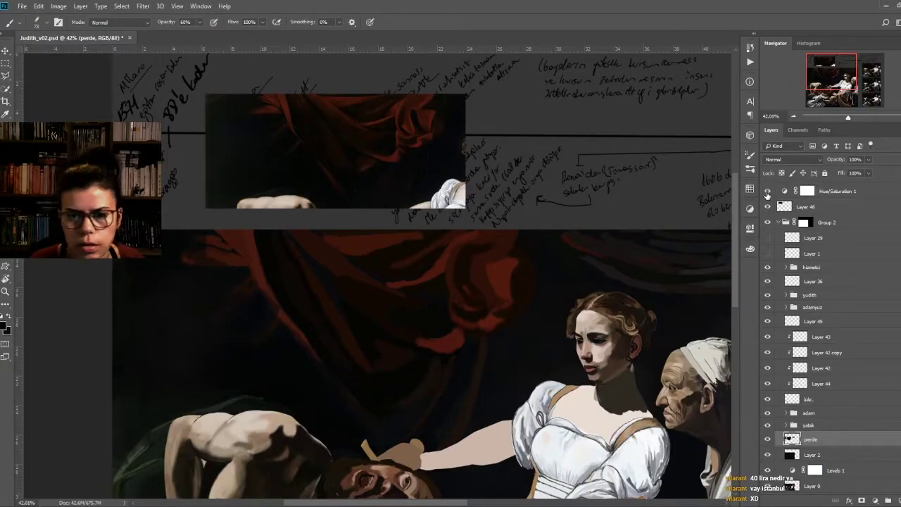
Step: Toggle the Hue/Saturation 1 greyscale to compare values against colour across the board
double_click(767, 191)
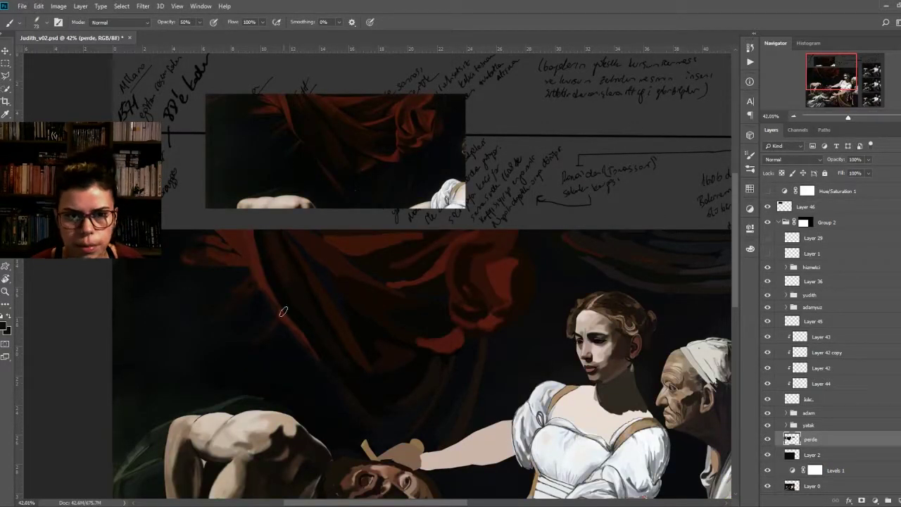
scroll(291, 289, down, 1)
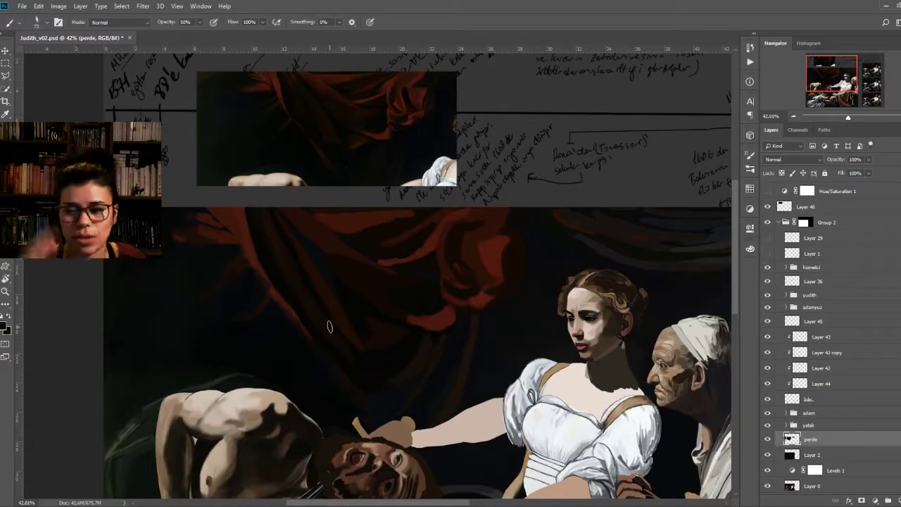
scroll(378, 362, down, 1)
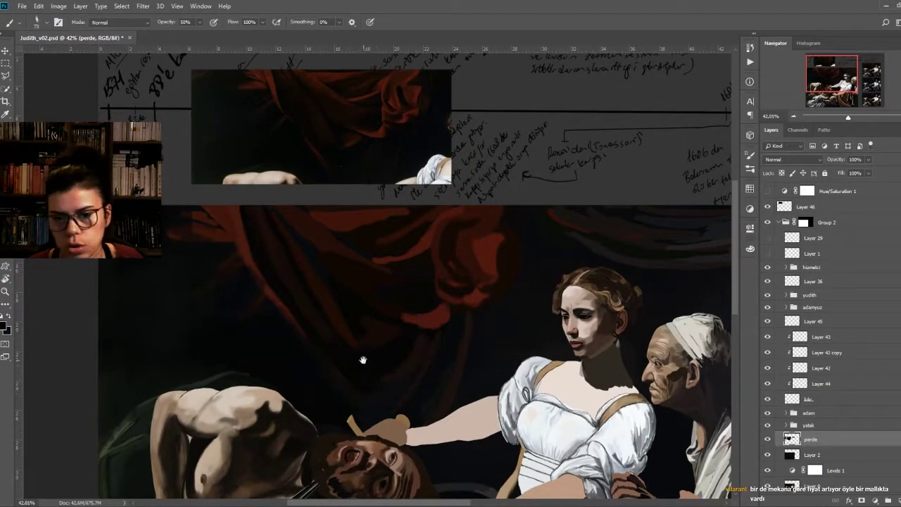
scroll(373, 376, up, 1)
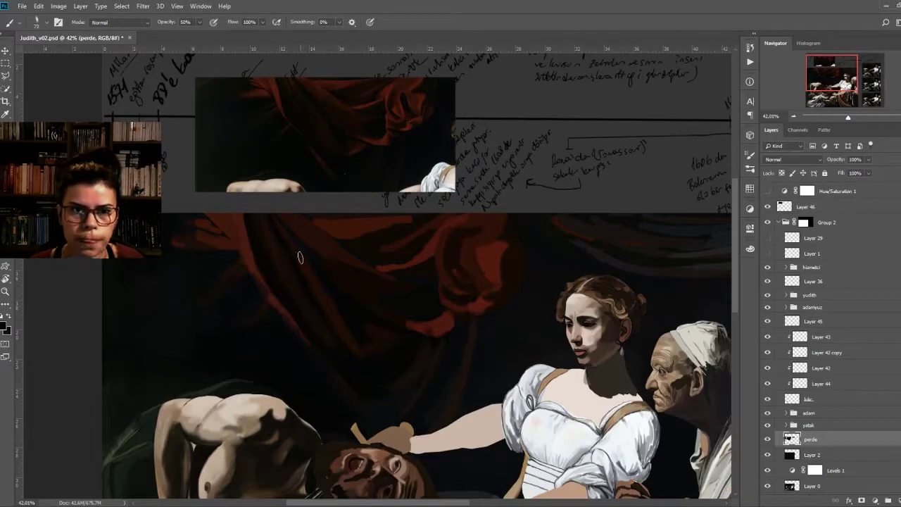
scroll(435, 338, down, 1)
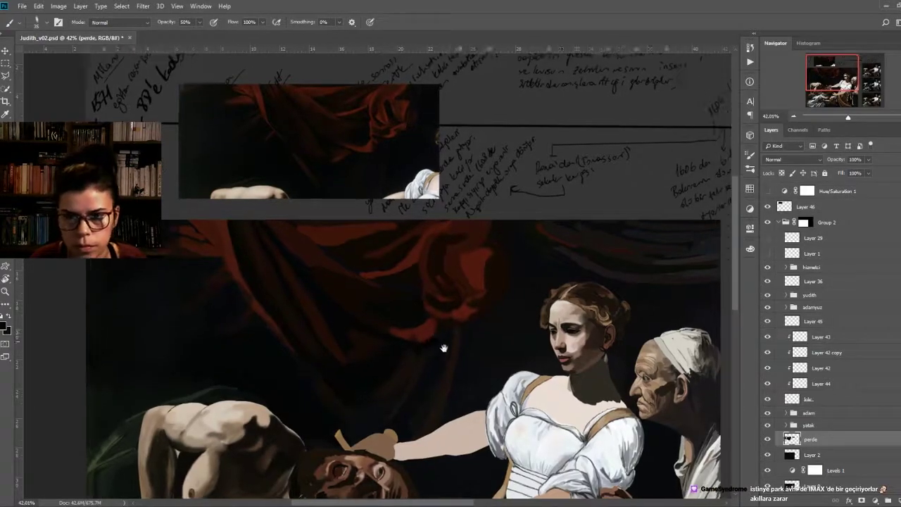
scroll(444, 346, down, 1)
scroll(454, 381, down, 1)
scroll(446, 331, up, 2)
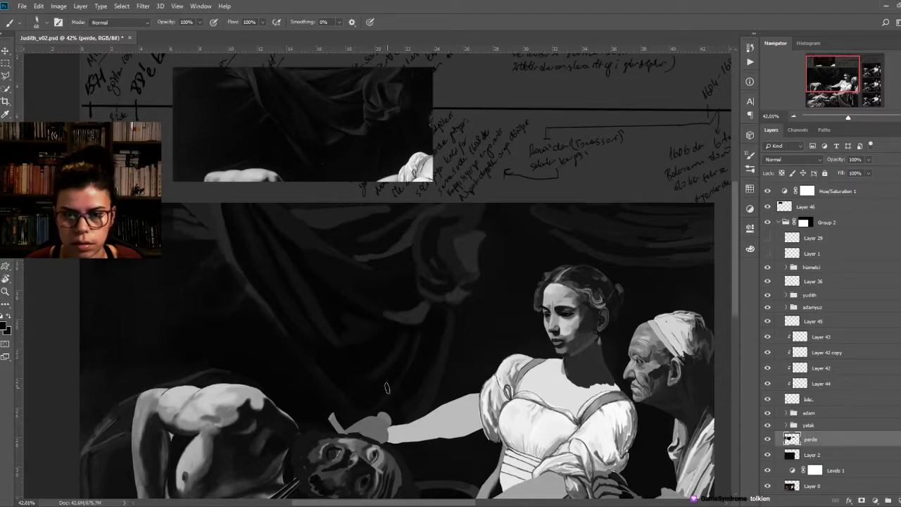
scroll(423, 313, up, 1)
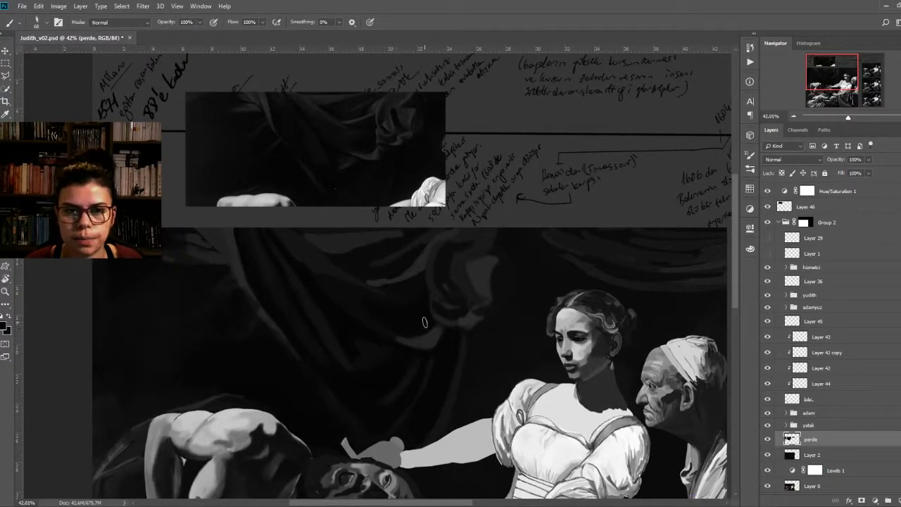
Step: With greyscale hidden, darken a fold in the red curtain using a size-30 brush
key(bracketleft)
key(bracketleft)
key(bracketleft)
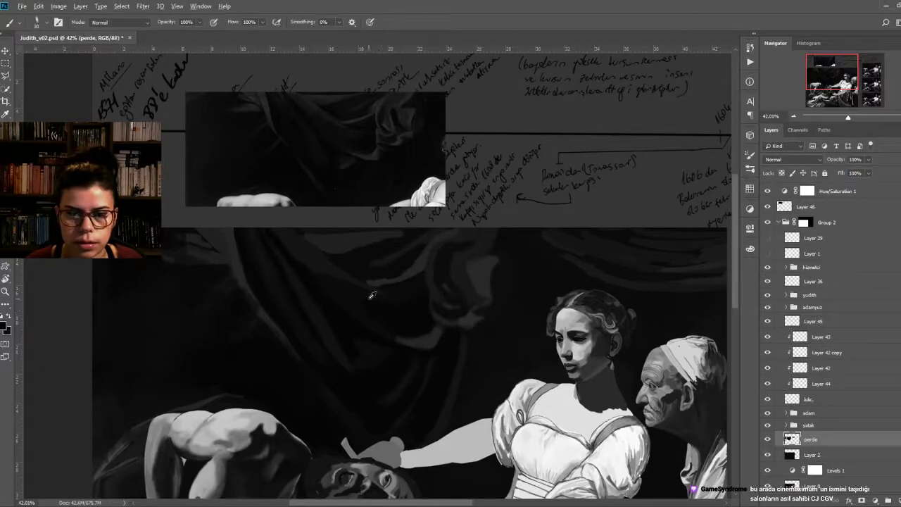
click(767, 192)
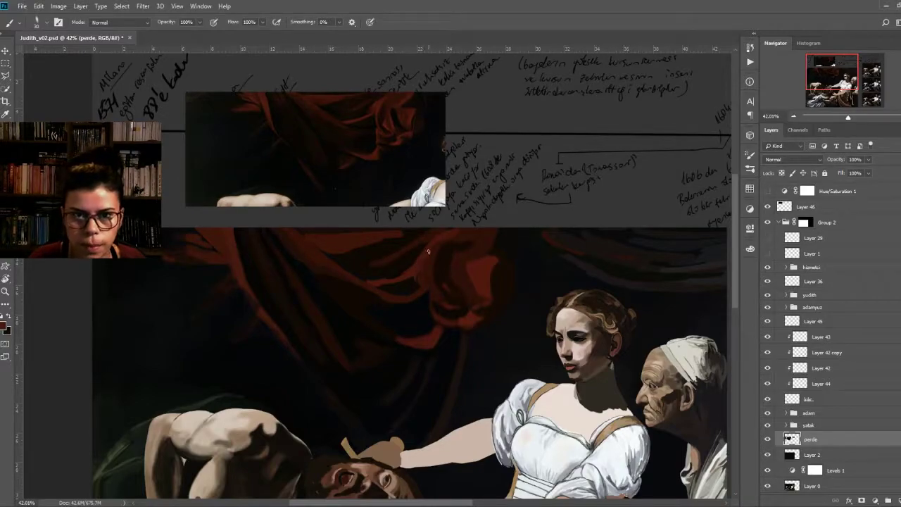
scroll(428, 252, left, 2)
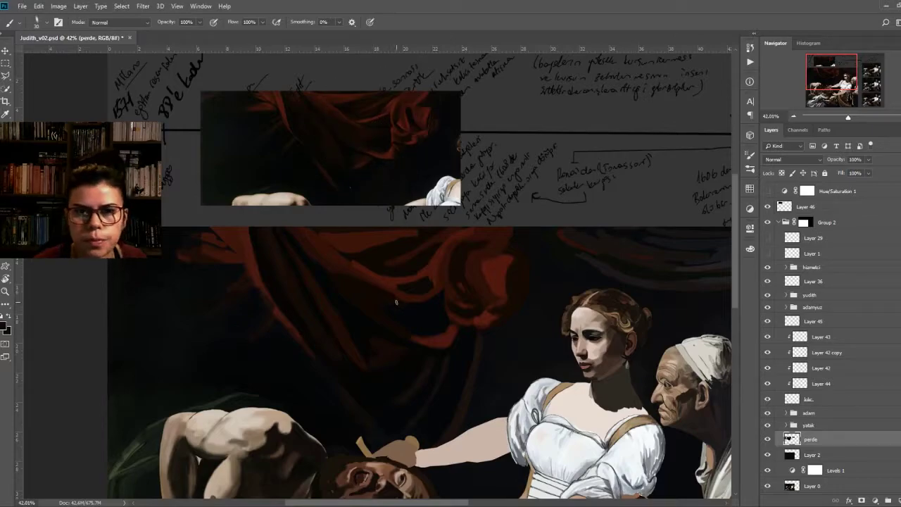
drag(392, 291, 416, 299)
key(ctrl+z)
key(ctrl+shift+z)
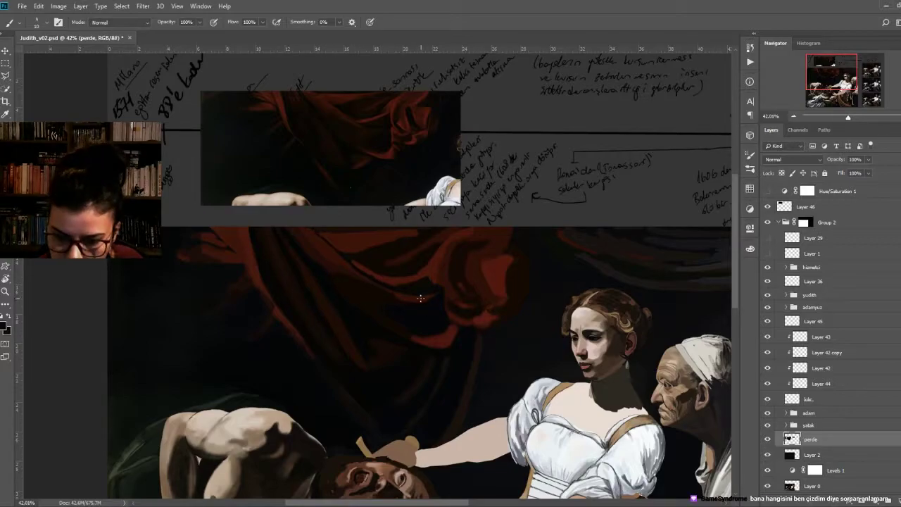
Step: Pan over the upper curtain and zoom out to see the whole board
drag(423, 307, 479, 380)
drag(350, 257, 331, 244)
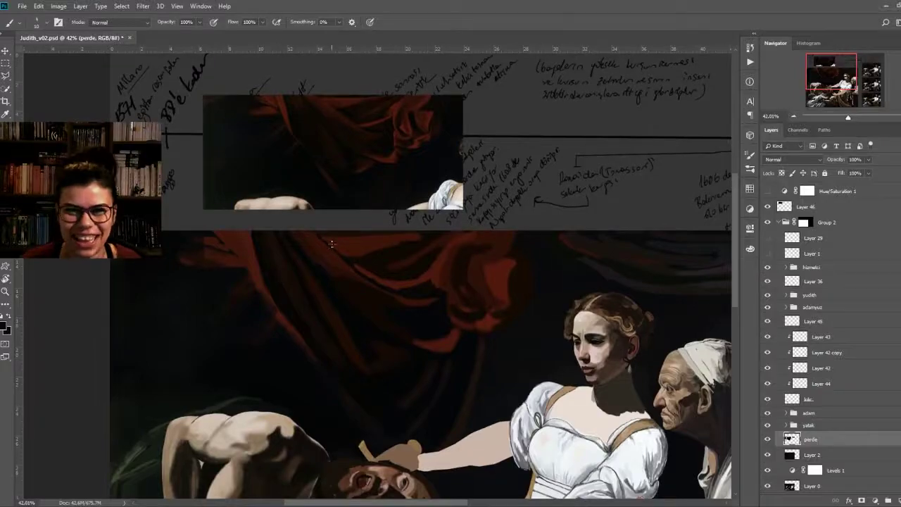
scroll(331, 244, down, 2)
scroll(362, 234, down, 2)
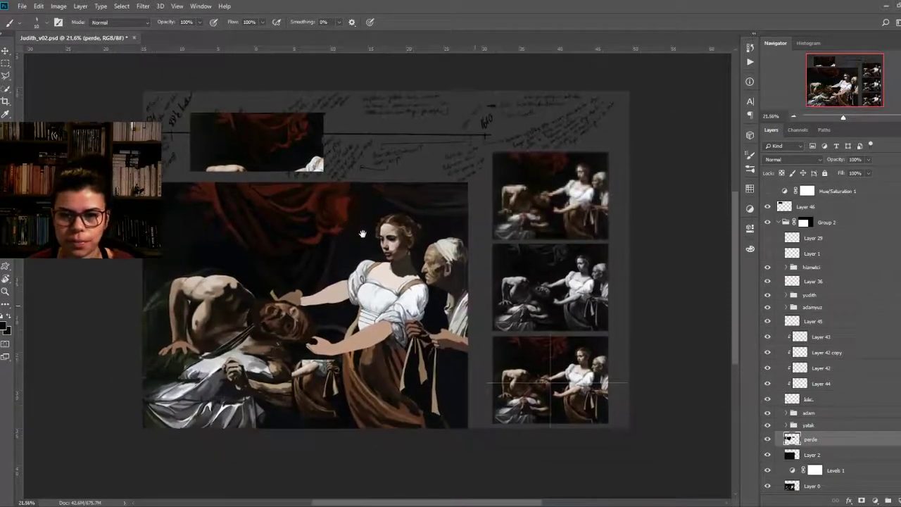
Step: Toggle the yudith group's visibility to compare, and hide the small overlay piece
scroll(784, 331, up, 2)
click(785, 326)
click(767, 326)
click(767, 326)
click(767, 377)
click(786, 325)
Step: Zoom into the reference painting around the old woman's head
scroll(494, 301, up, 2)
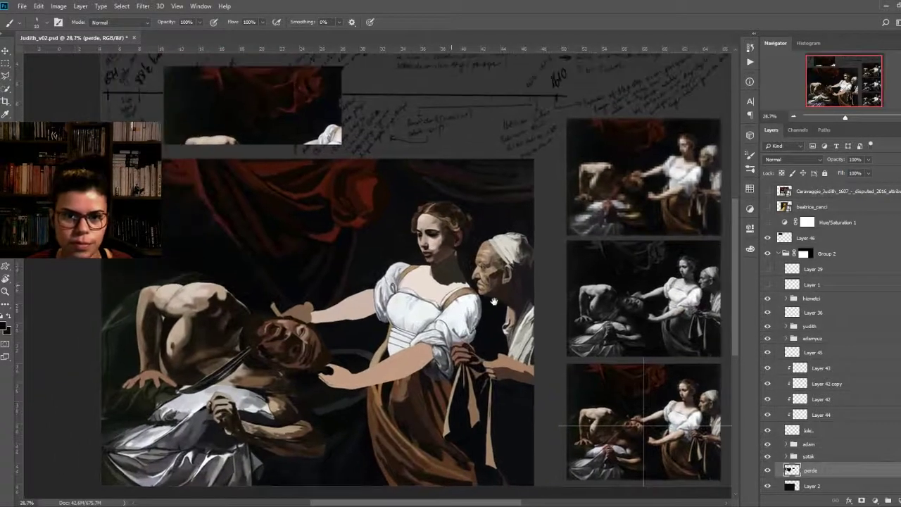
scroll(493, 301, up, 2)
scroll(478, 323, up, 2)
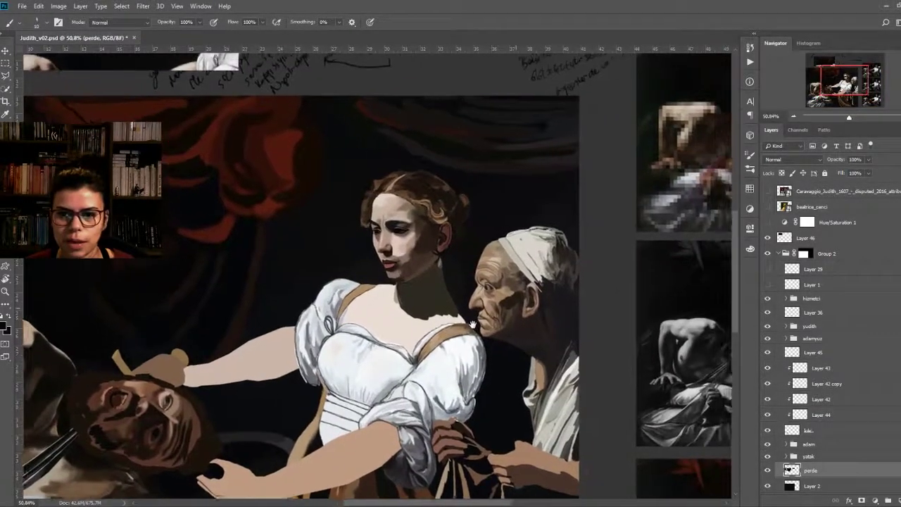
scroll(478, 323, right, 2)
scroll(516, 356, right, 5)
scroll(516, 356, down, 3)
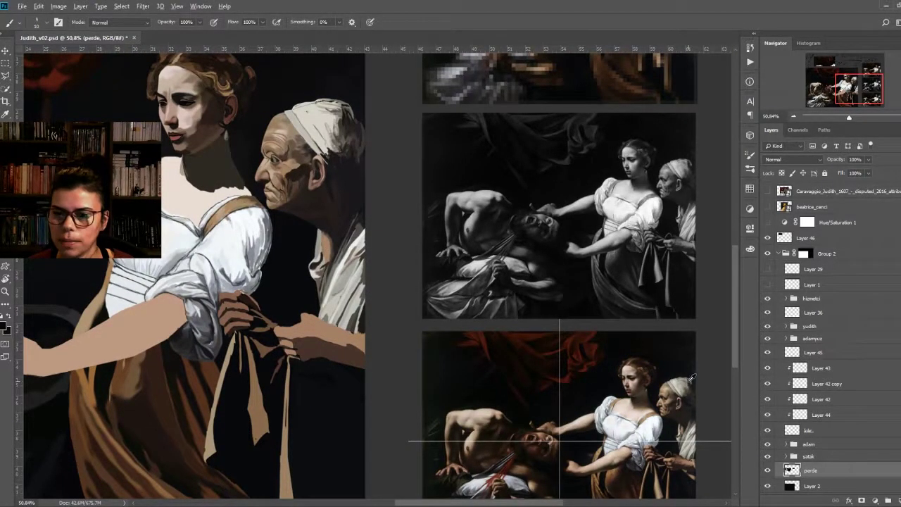
scroll(692, 378, up, 3)
scroll(634, 366, up, 3)
scroll(465, 352, up, 4)
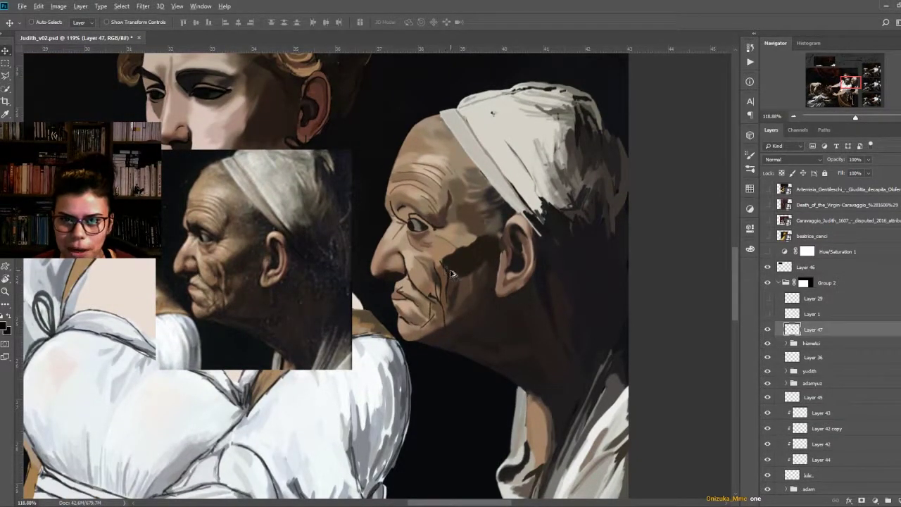
Step: Place the reference old woman's head as Layer 47 beside her painted head
scroll(452, 273, up, 1)
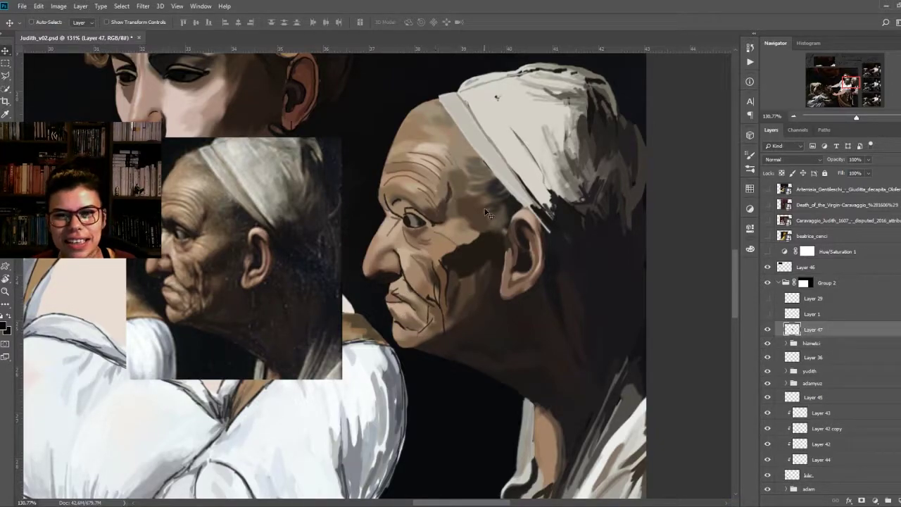
scroll(511, 271, down, 3)
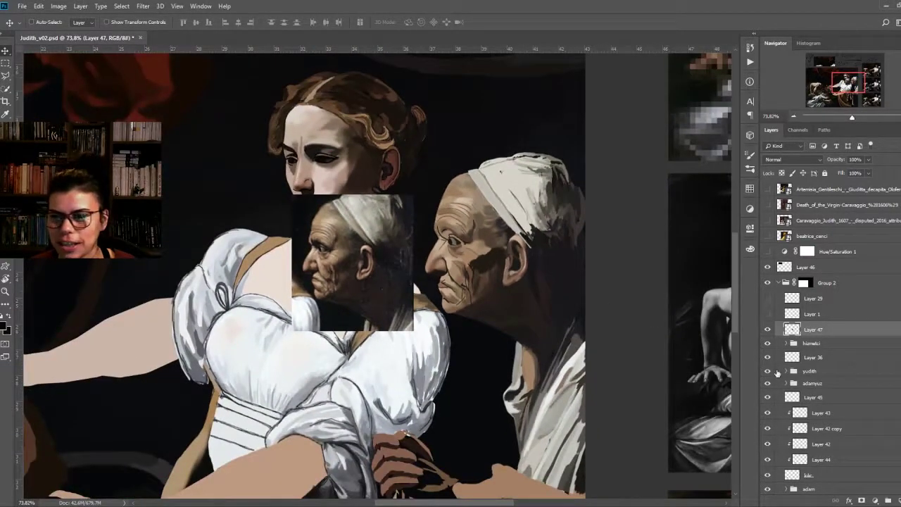
Step: Hide Layer 47's reference head, zoom out to the whole board, and select Group 2
scroll(530, 296, down, 4)
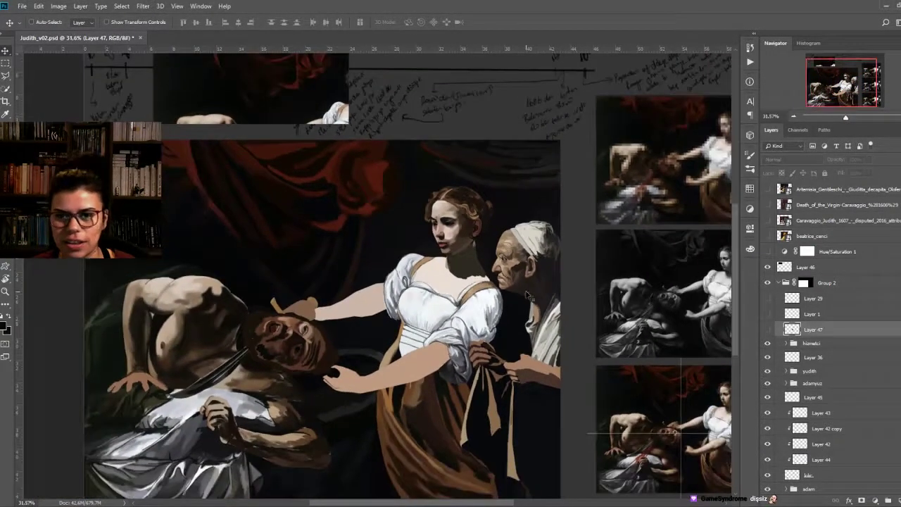
drag(529, 295, 539, 278)
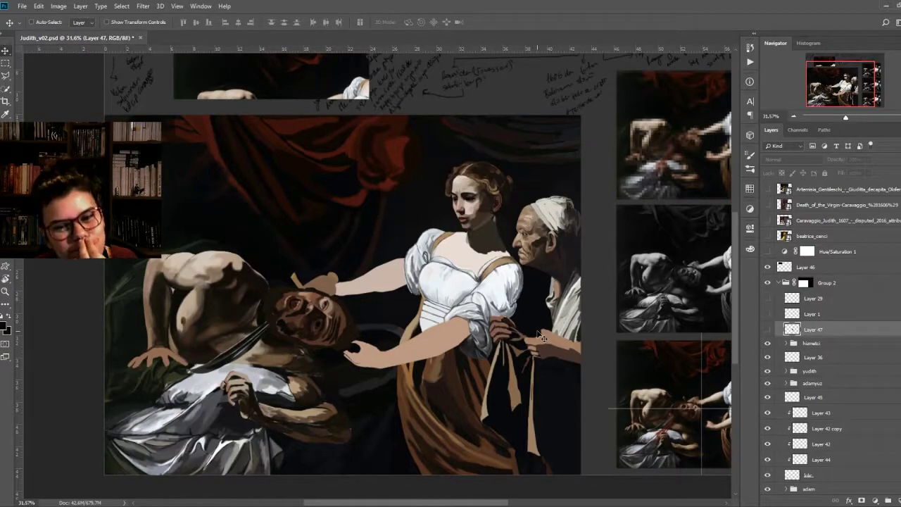
scroll(555, 261, up, 3)
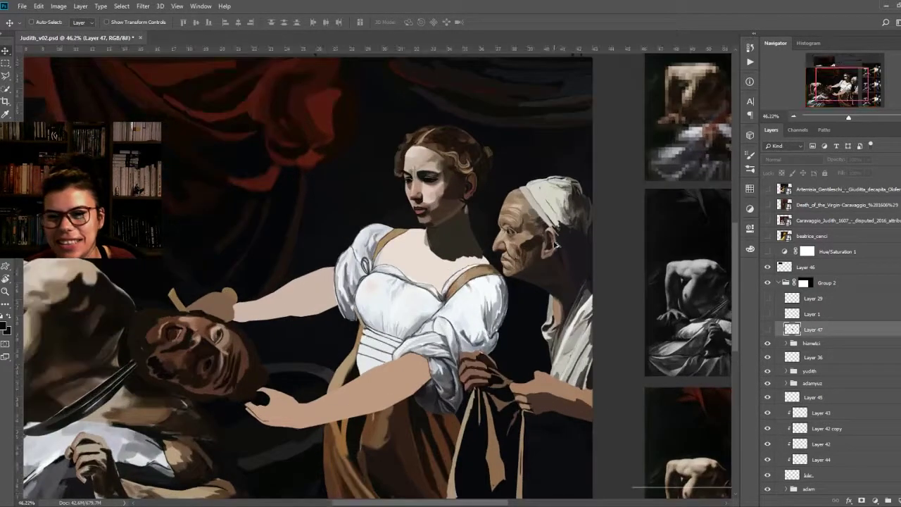
scroll(556, 252, down, 2)
scroll(557, 255, down, 1)
scroll(563, 281, down, 2)
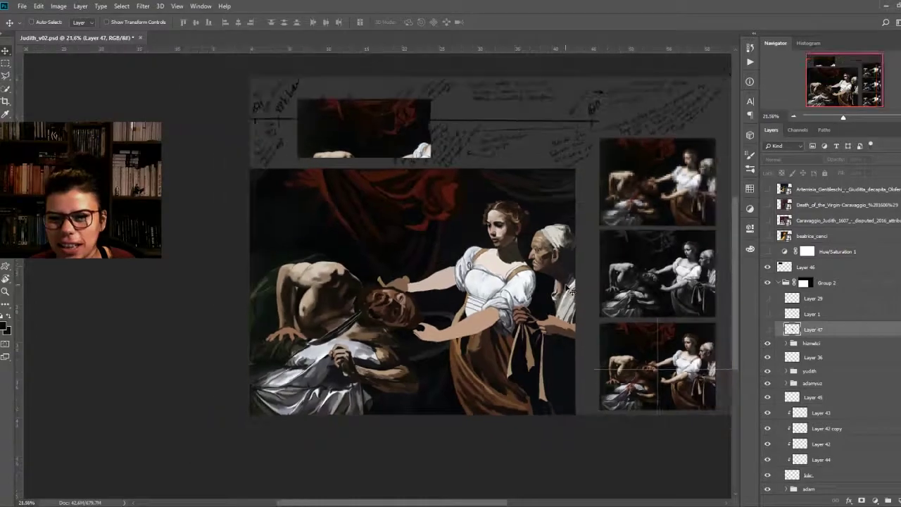
scroll(514, 285, down, 1)
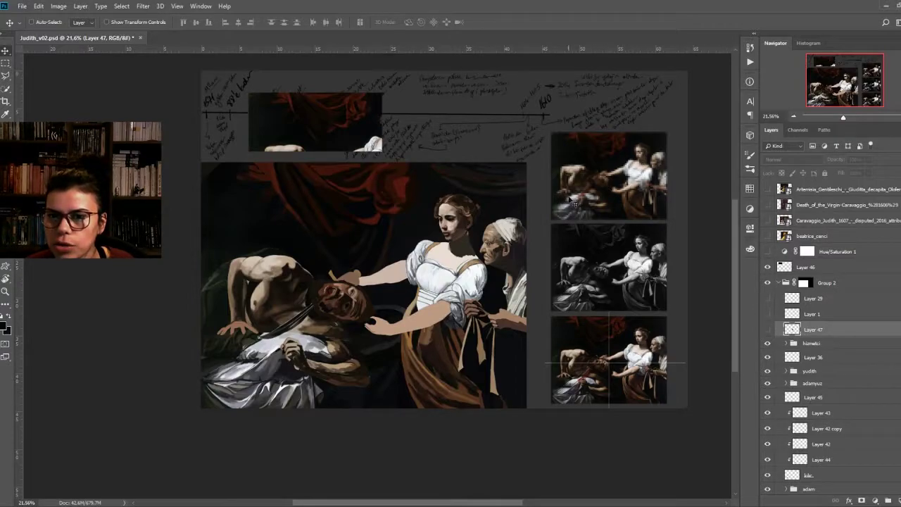
click(782, 282)
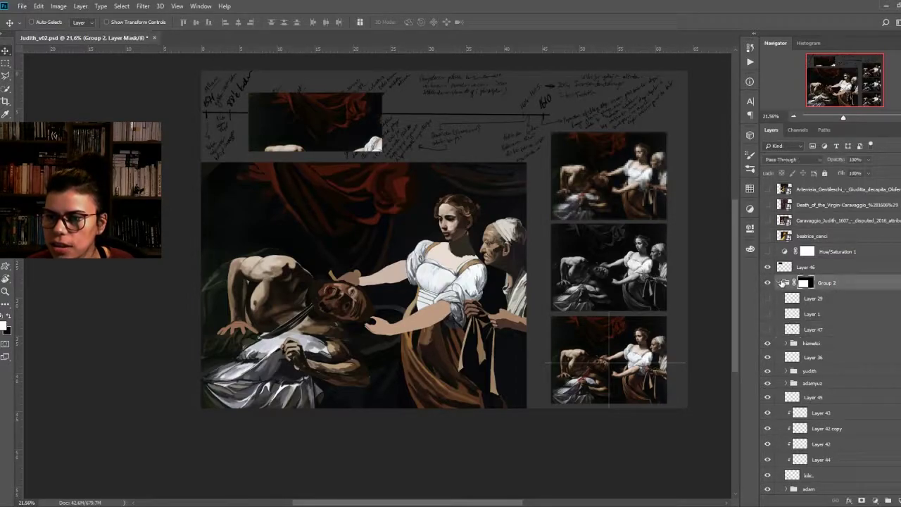
Step: Duplicate Group 2 and merge the copy into a single Group 2 copy layer
click(780, 282)
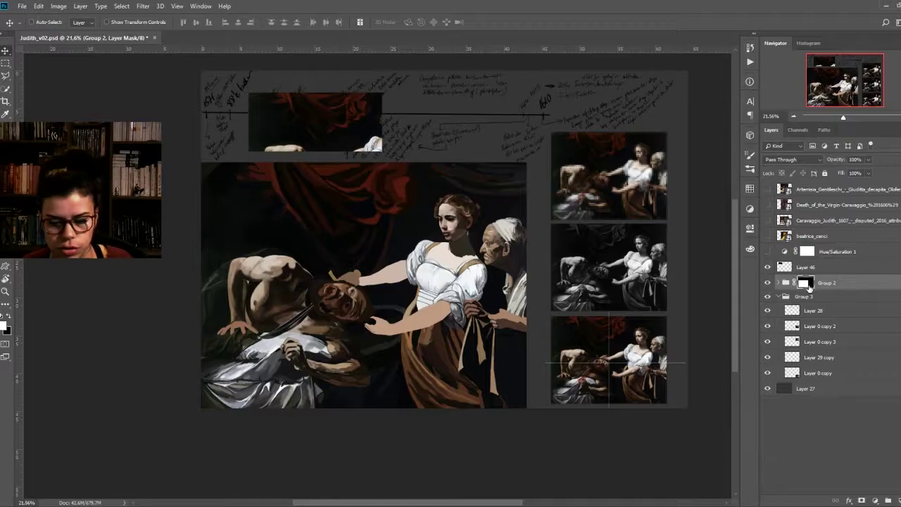
key(ctrl+j)
key(ctrl+e)
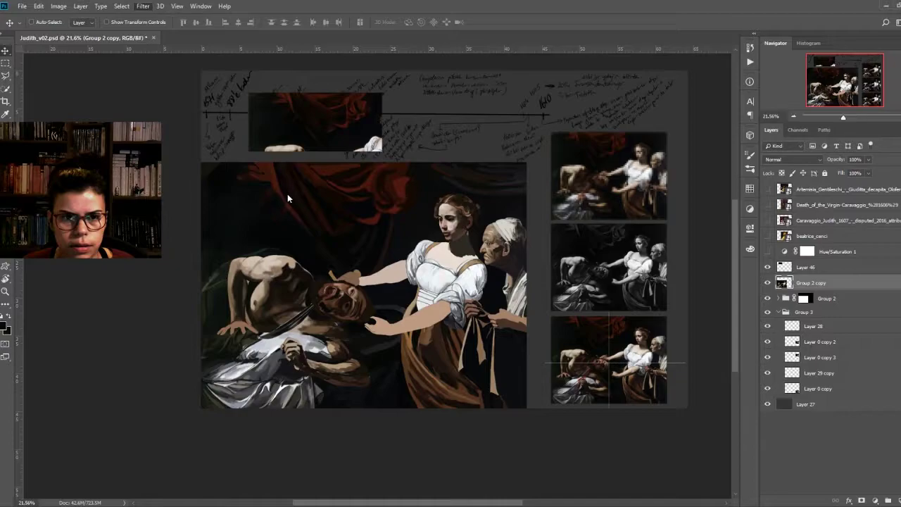
key(space)
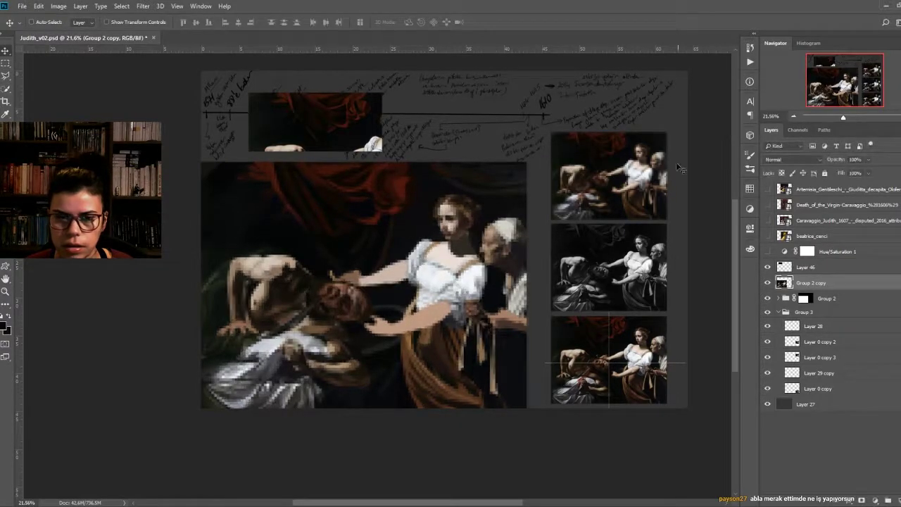
Step: Zoom in on the painting to inspect the Group 2 copy
scroll(473, 266, down, 2)
scroll(473, 266, up, 2)
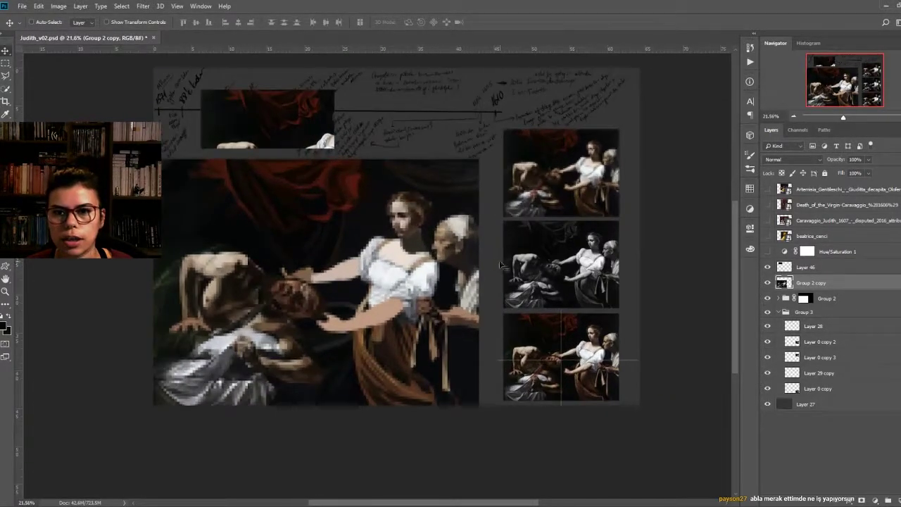
scroll(461, 264, up, 1)
scroll(447, 260, up, 1)
scroll(429, 258, up, 2)
drag(429, 258, 447, 268)
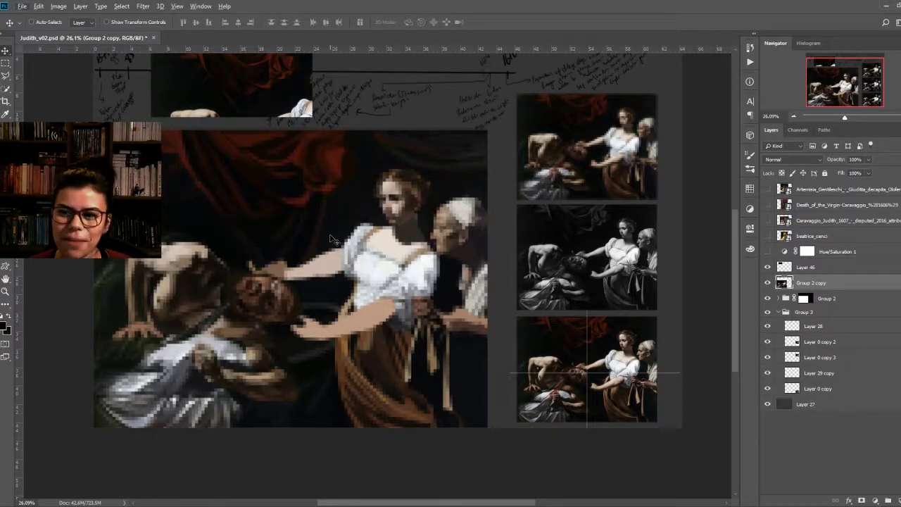
Step: Apply Pixelate > Mosaic to Group 2 copy, then hide it to compare
scroll(337, 239, down, 1)
scroll(379, 225, up, 1)
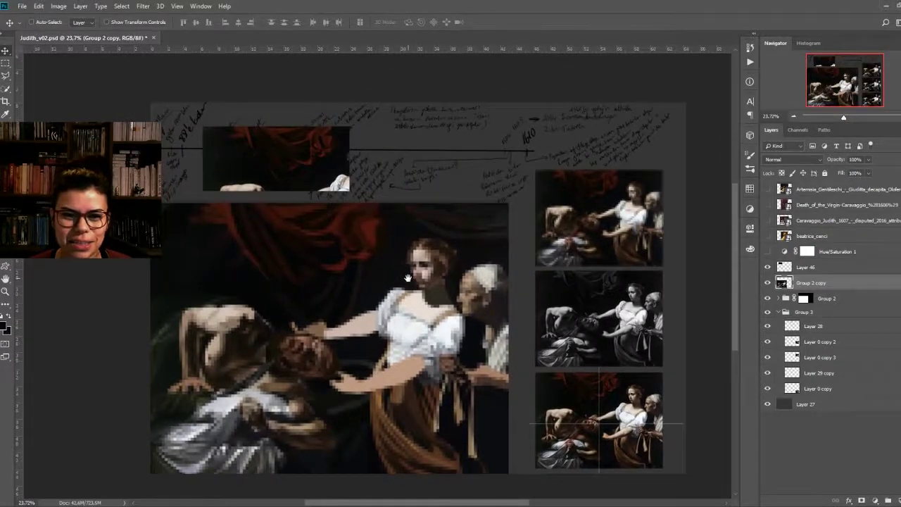
scroll(390, 220, up, 1)
scroll(401, 211, up, 1)
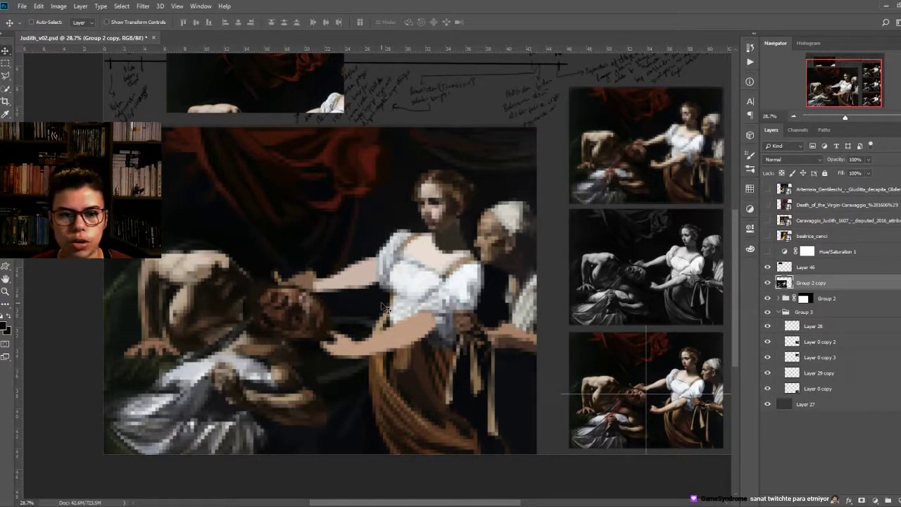
scroll(384, 308, down, 1)
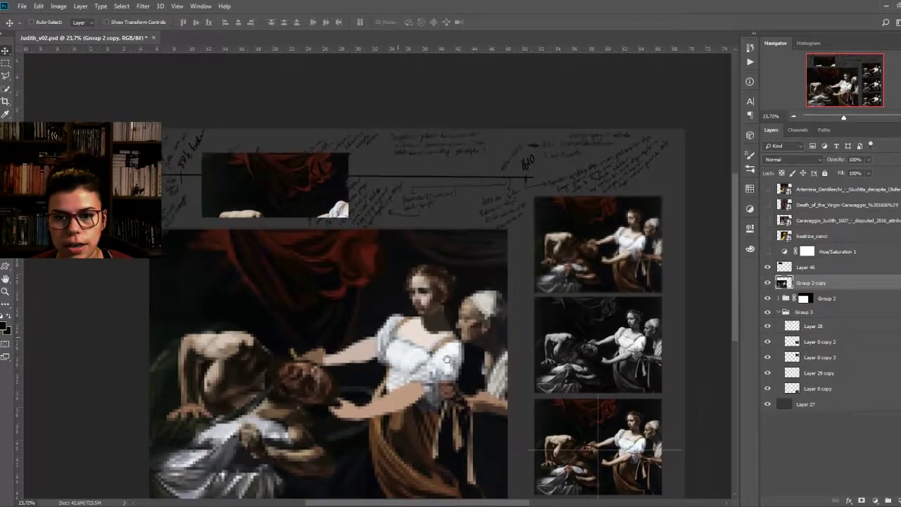
drag(414, 334, 463, 329)
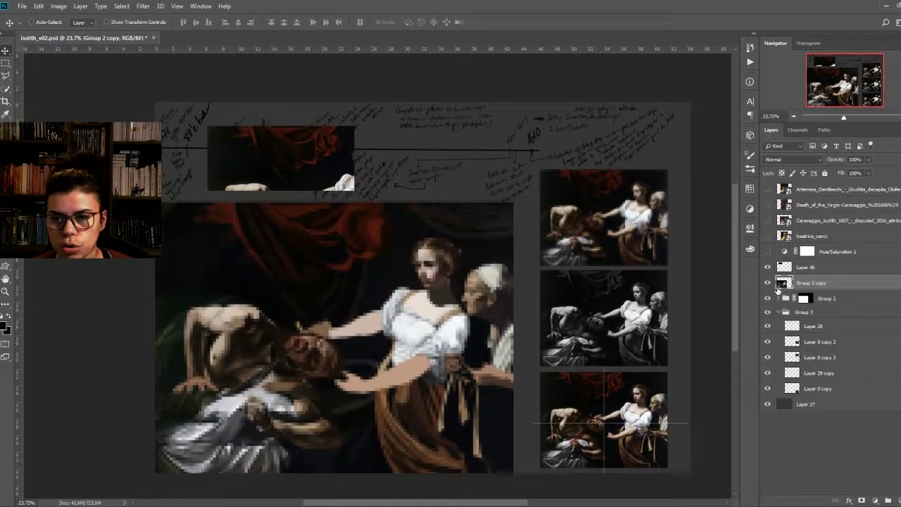
click(767, 283)
Step: Show the pixelated Group 2 copy again, then hide it to reveal the detailed painting
click(768, 283)
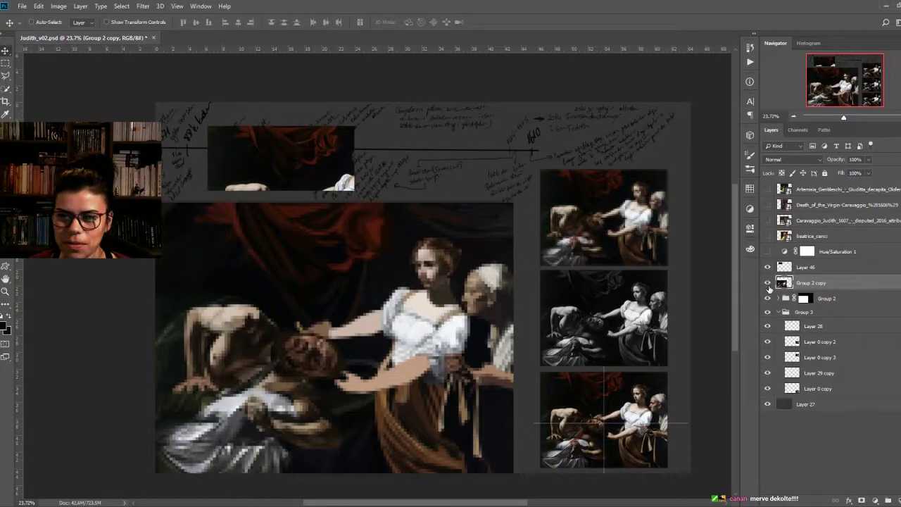
click(768, 283)
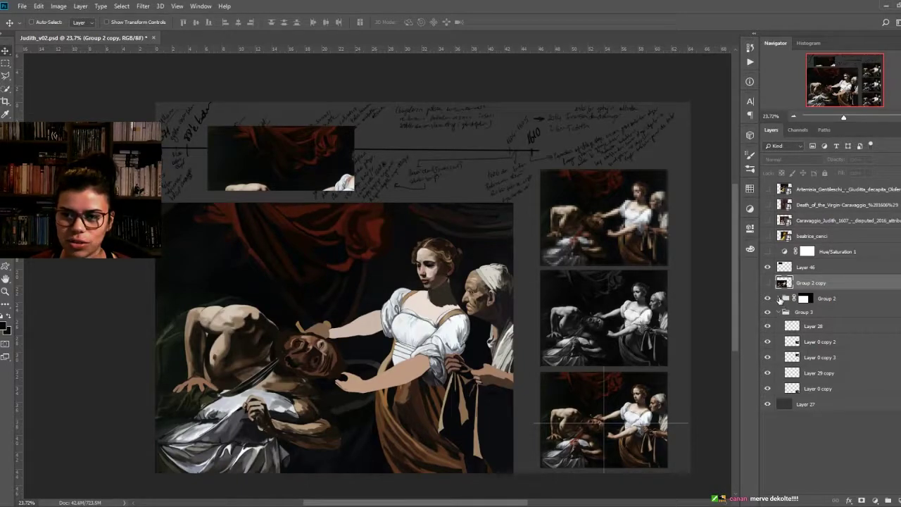
Step: Delete the pixelated Group 2 copy so the original Group 2 sits directly beneath Layer 46
scroll(371, 337, down, 1)
scroll(430, 308, down, 1)
drag(430, 308, 414, 271)
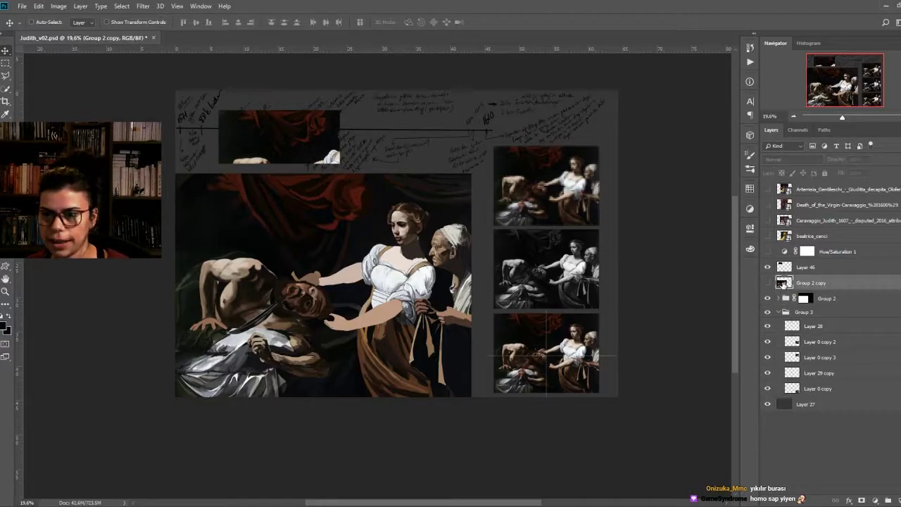
key(Delete)
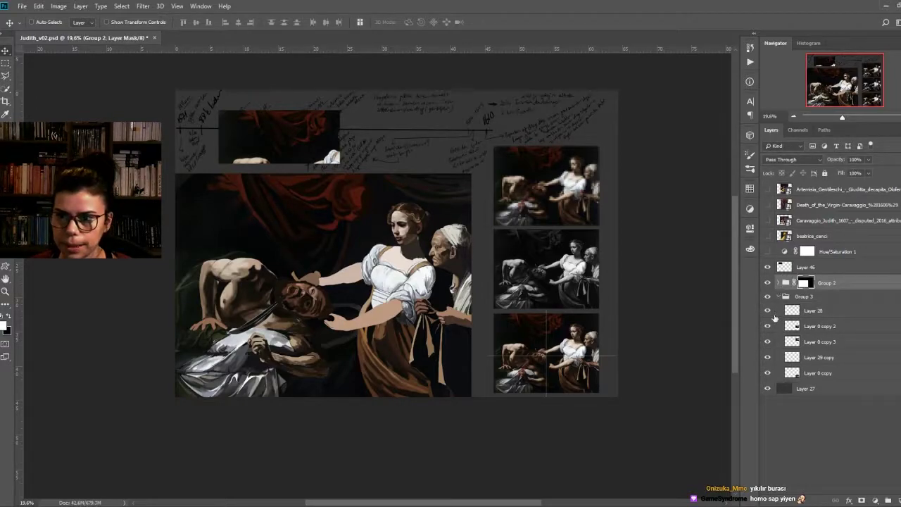
click(779, 282)
scroll(801, 406, down, 3)
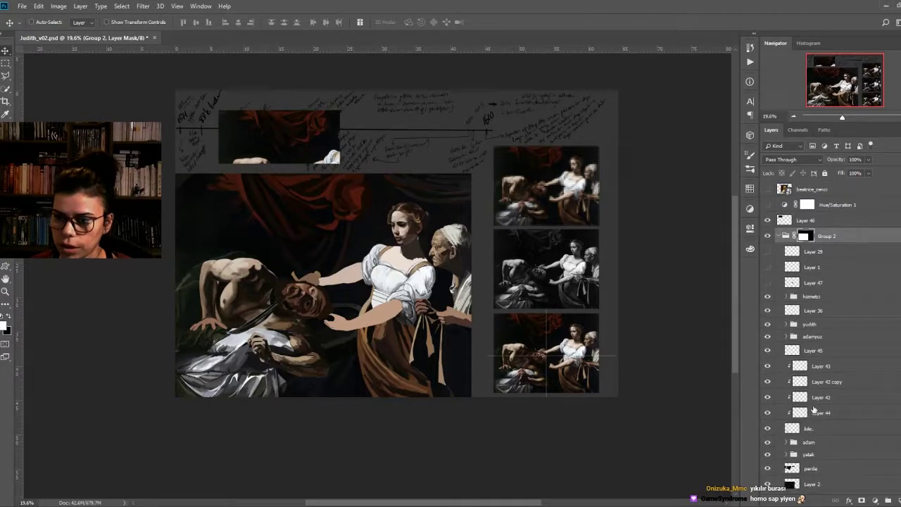
scroll(822, 403, down, 3)
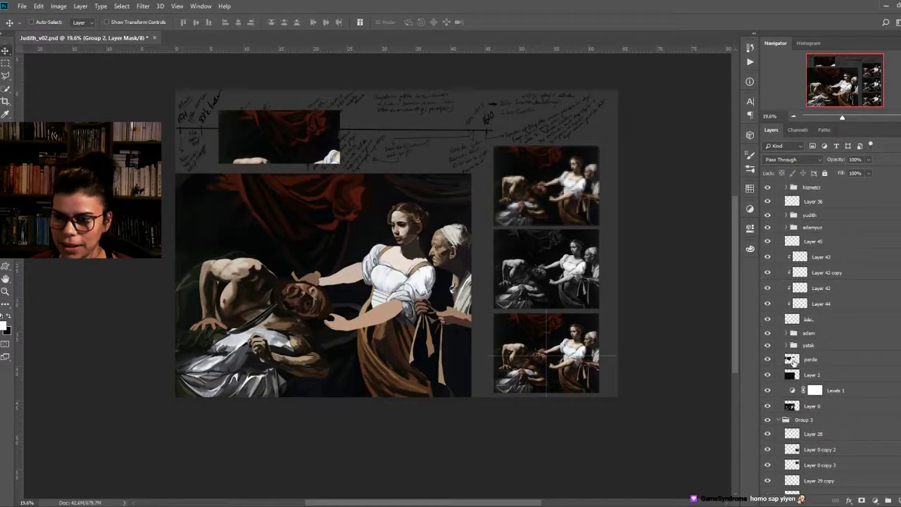
click(792, 361)
scroll(287, 262, up, 2)
scroll(285, 261, up, 1)
scroll(332, 229, up, 1)
drag(392, 195, 451, 342)
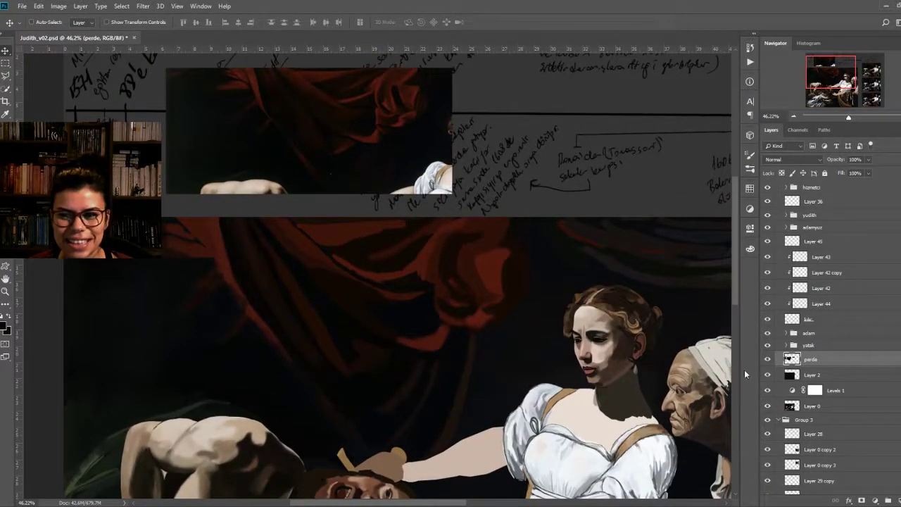
drag(414, 313, 417, 331)
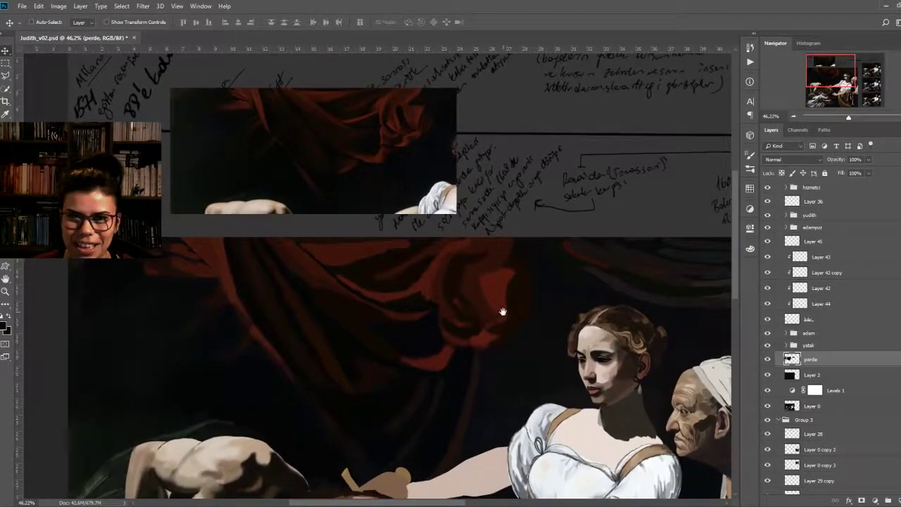
drag(503, 312, 523, 321)
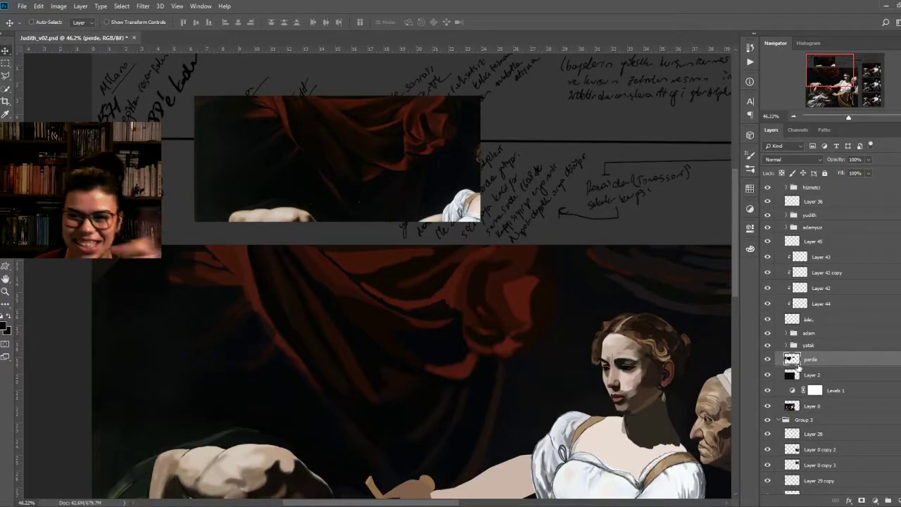
key(b)
drag(435, 298, 395, 328)
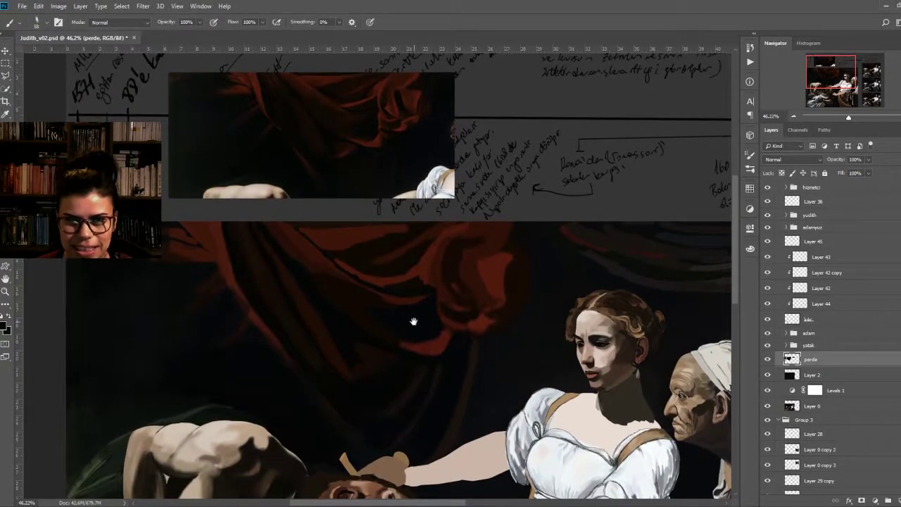
drag(412, 317, 402, 354)
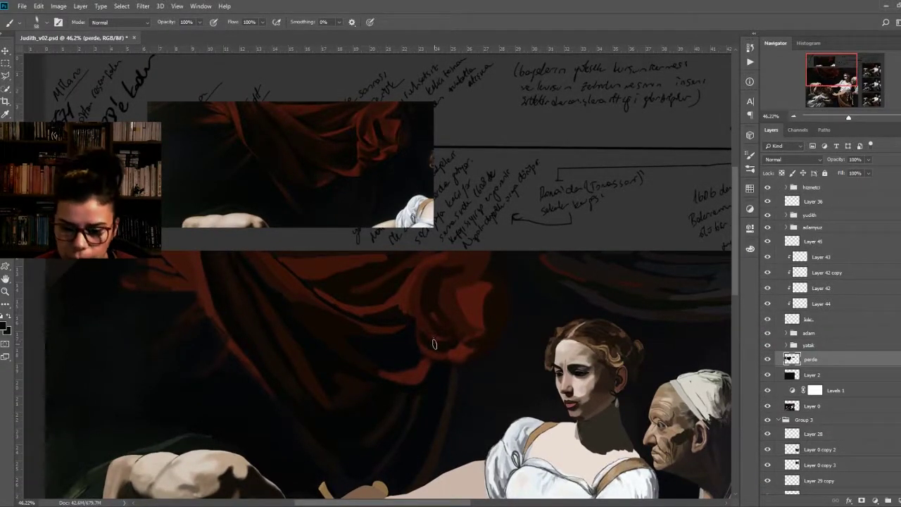
drag(428, 328, 435, 330)
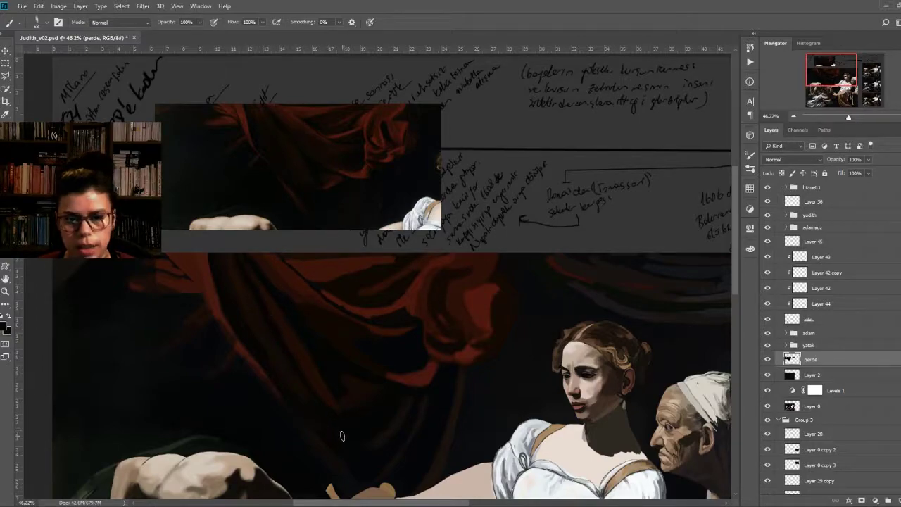
drag(342, 436, 358, 423)
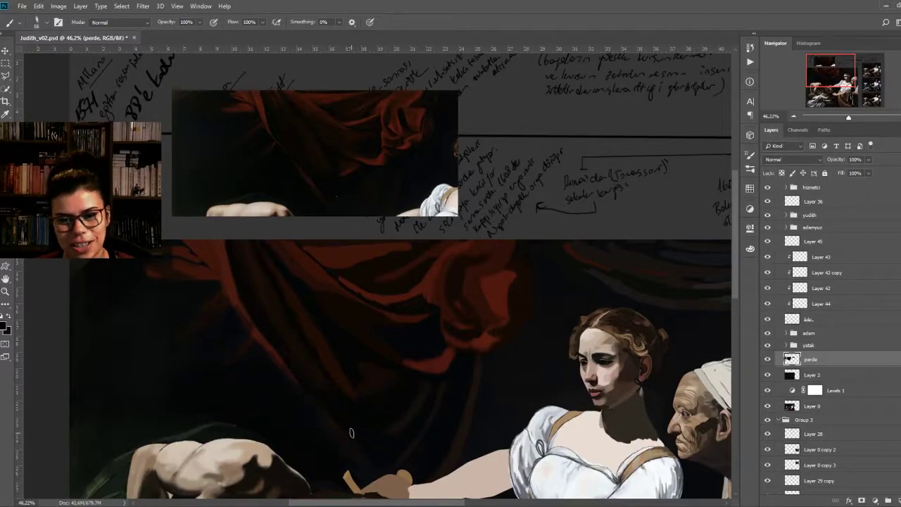
drag(387, 443, 352, 418)
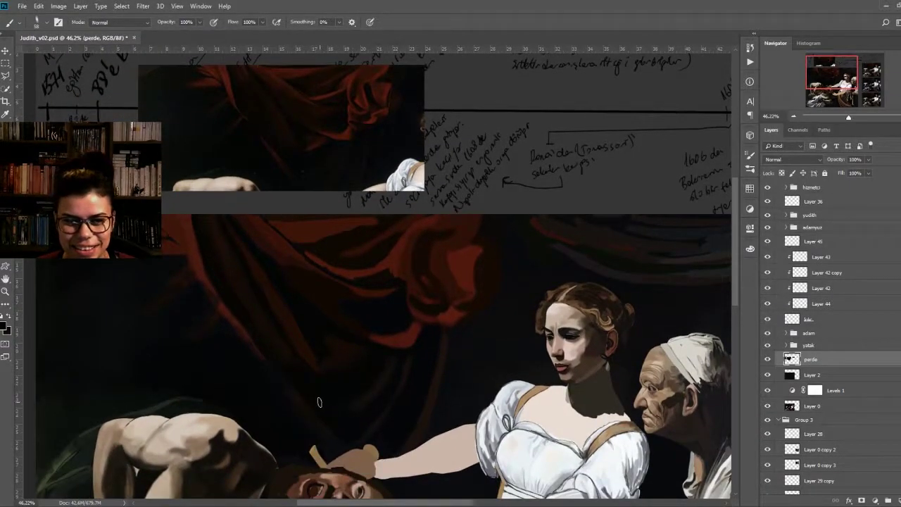
drag(344, 416, 371, 440)
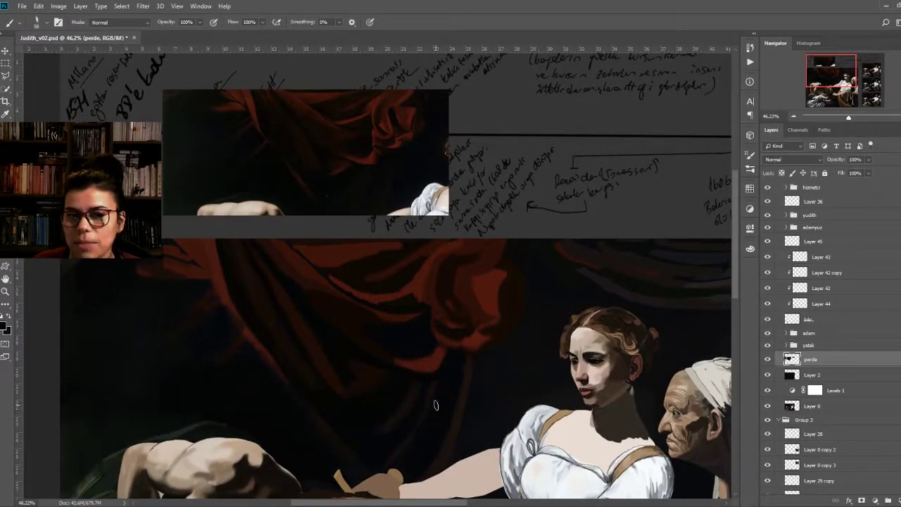
drag(431, 396, 443, 373)
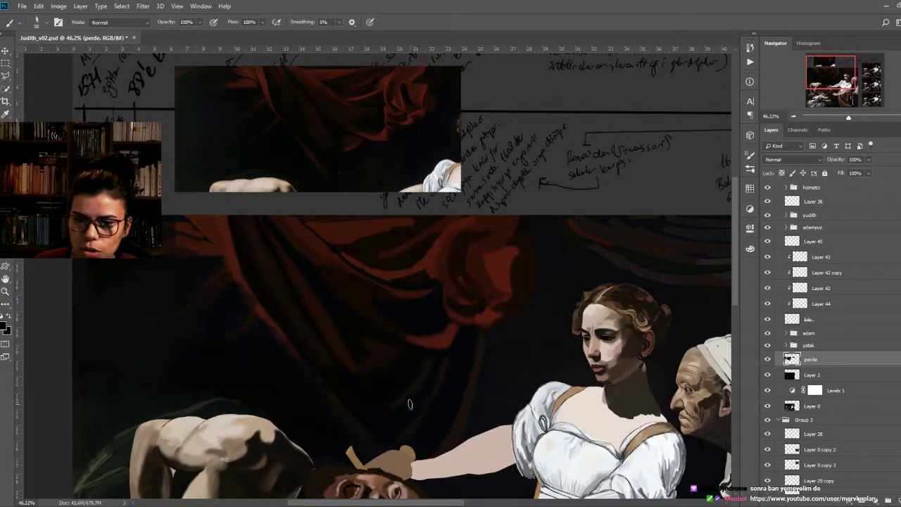
drag(415, 366, 434, 394)
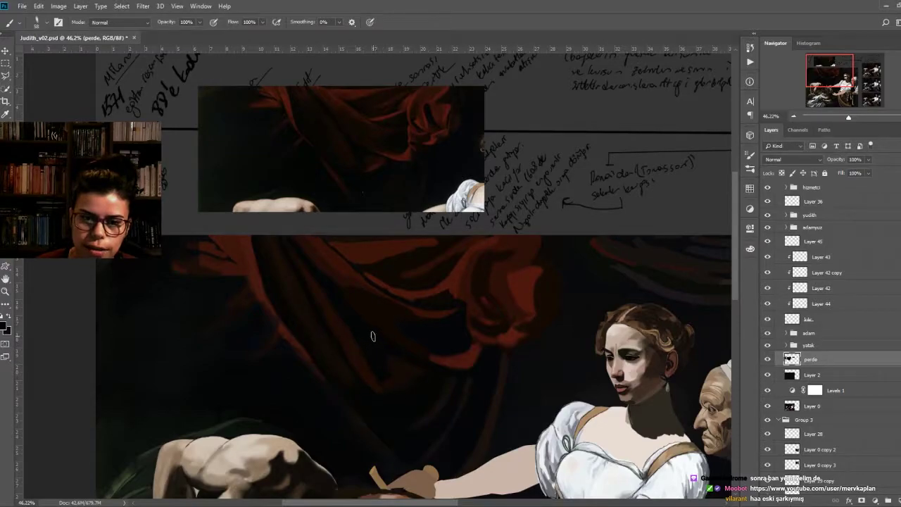
drag(373, 337, 387, 369)
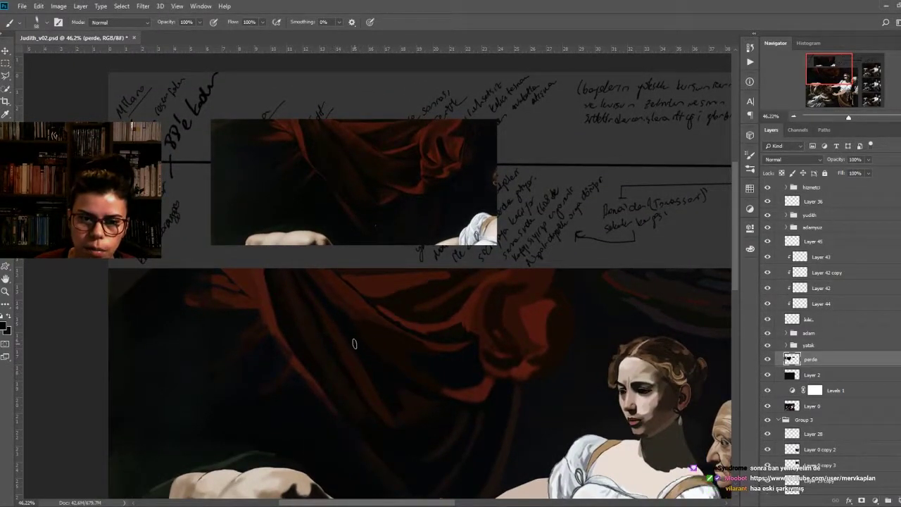
mouse_move(385, 374)
mouse_down()
mouse_move(354, 358)
mouse_move(363, 346)
mouse_up()
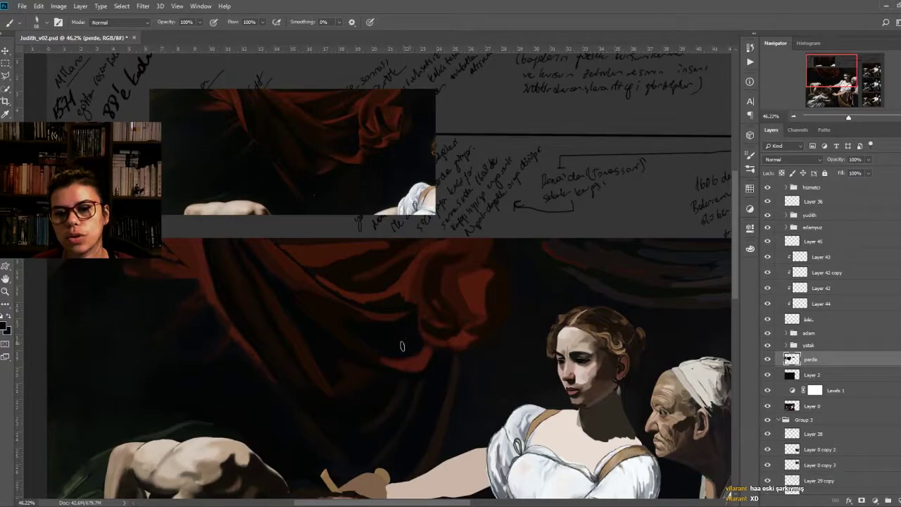
drag(402, 338, 433, 352)
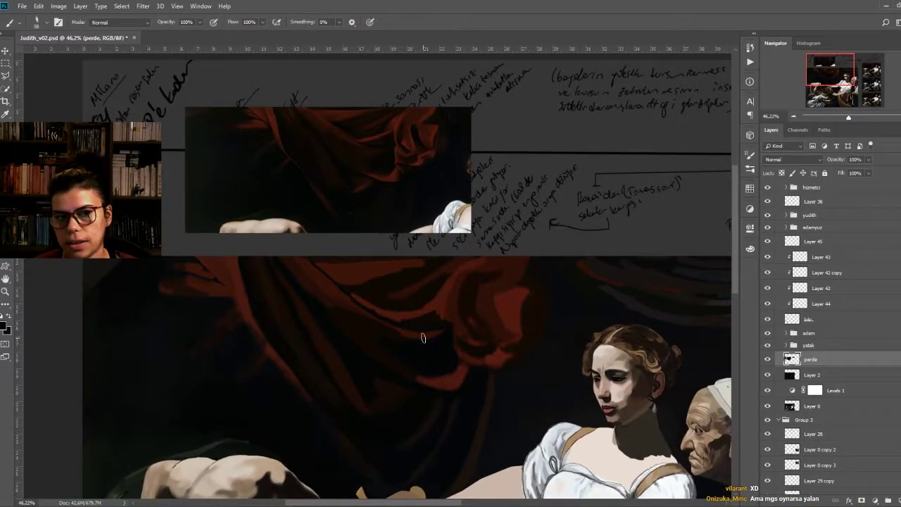
drag(432, 416, 371, 372)
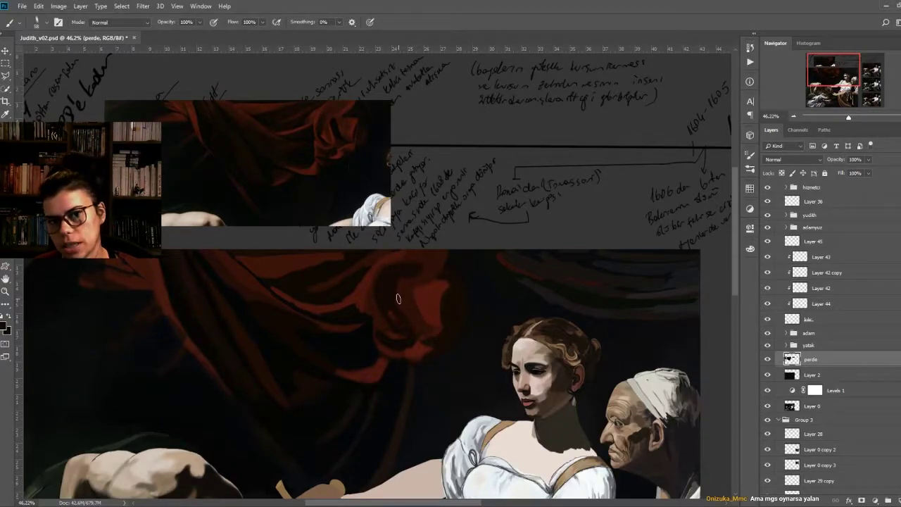
drag(425, 322, 440, 346)
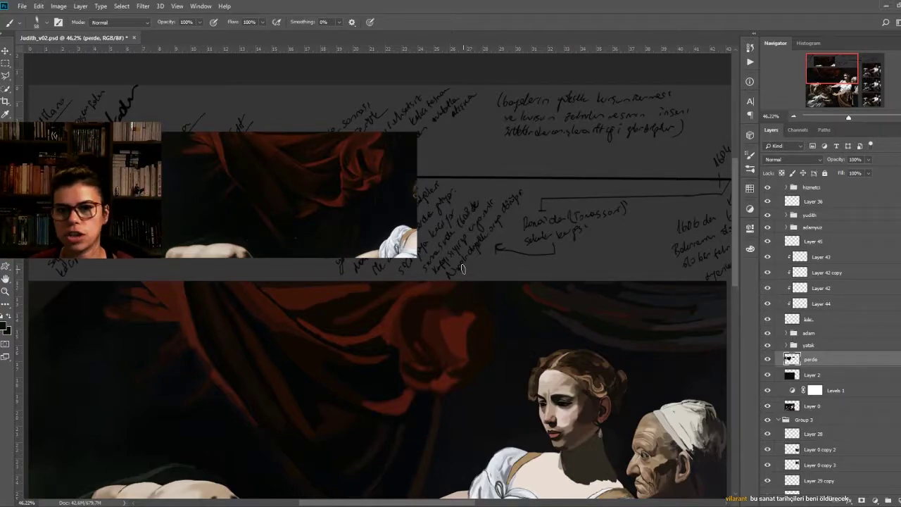
Step: Sample the dark red of the reference curtain drapery as the foreground colour
click(380, 143)
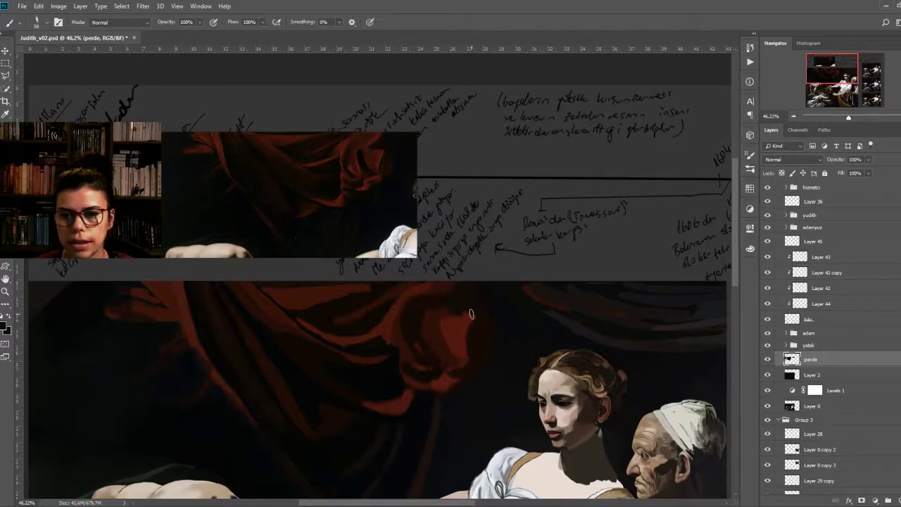
alt+click(380, 153)
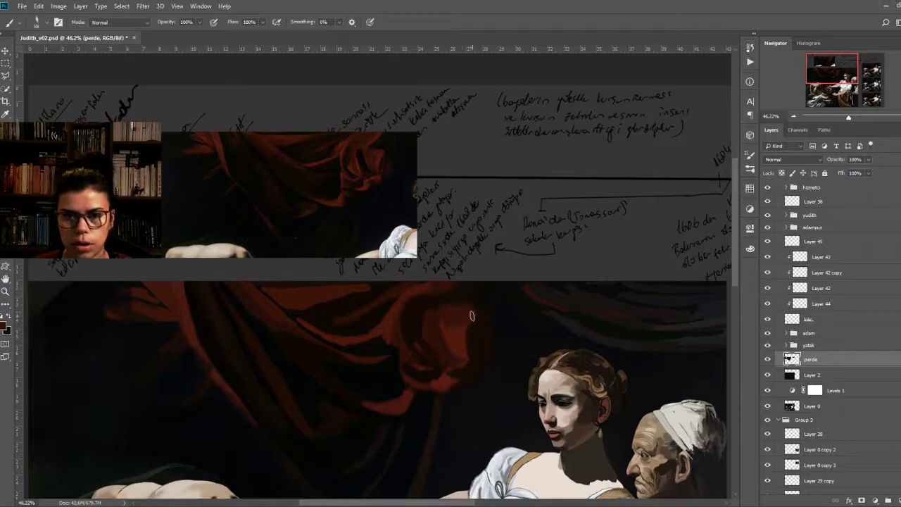
drag(440, 321, 430, 316)
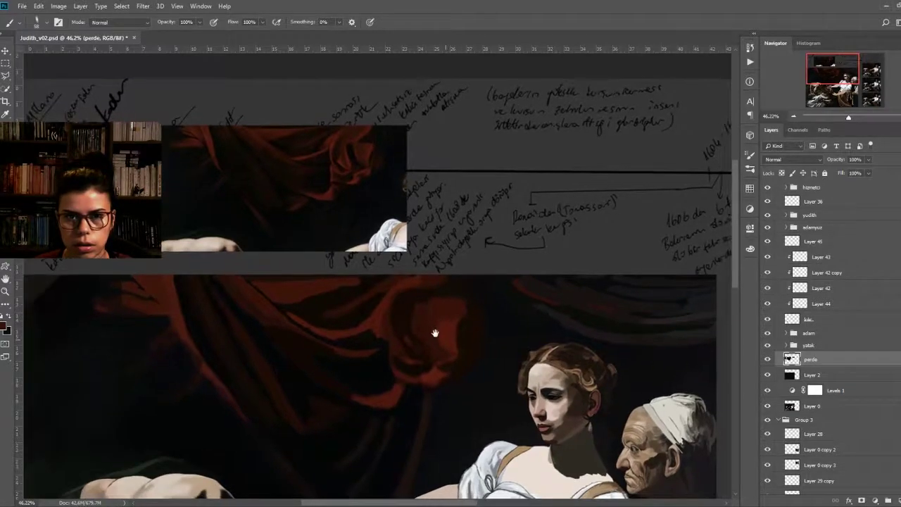
alt+click(354, 146)
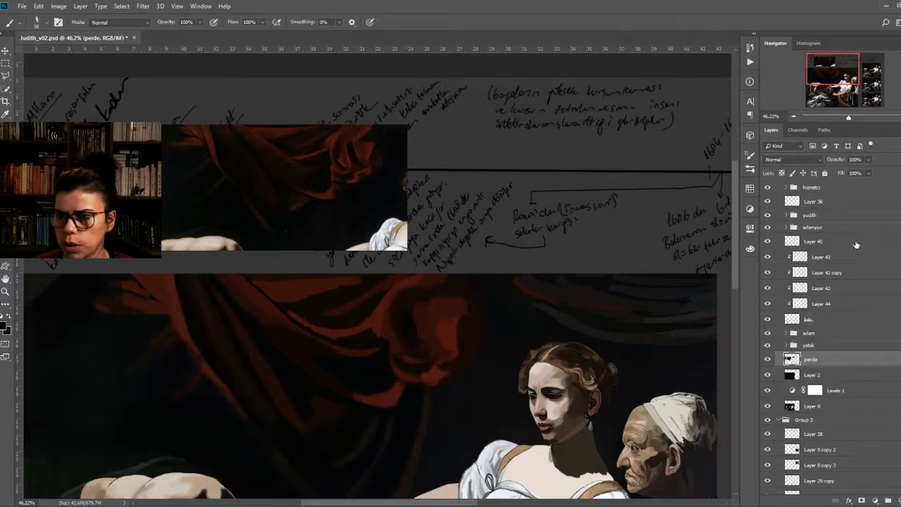
scroll(832, 337, up, 1)
scroll(832, 337, up, 2)
scroll(832, 337, up, 2)
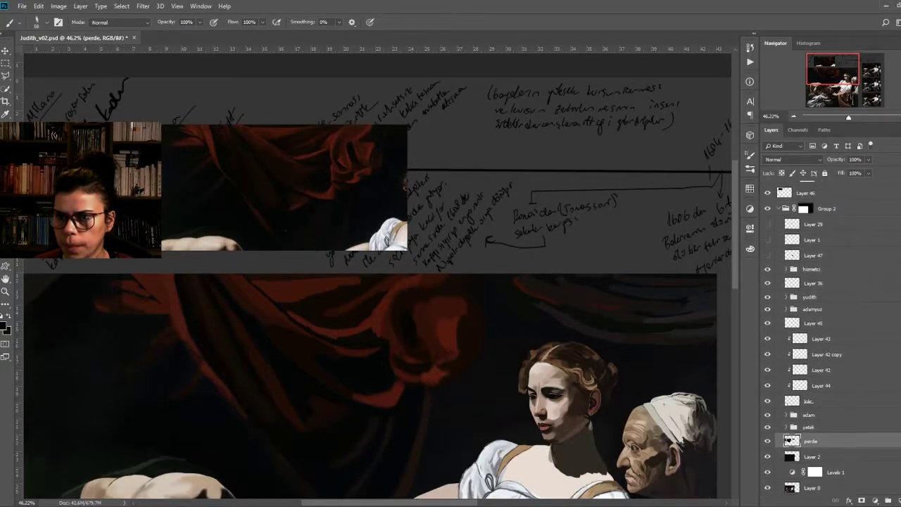
scroll(832, 337, up, 1)
click(767, 187)
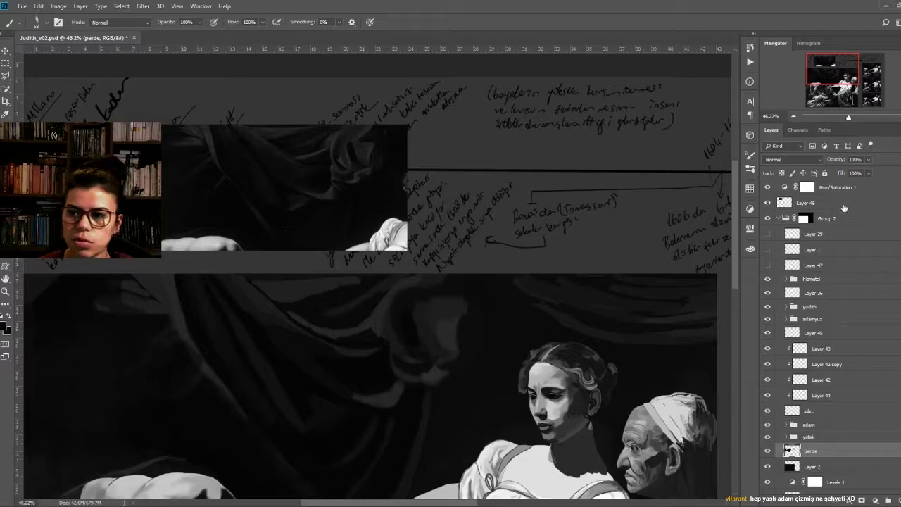
scroll(844, 208, up, 1)
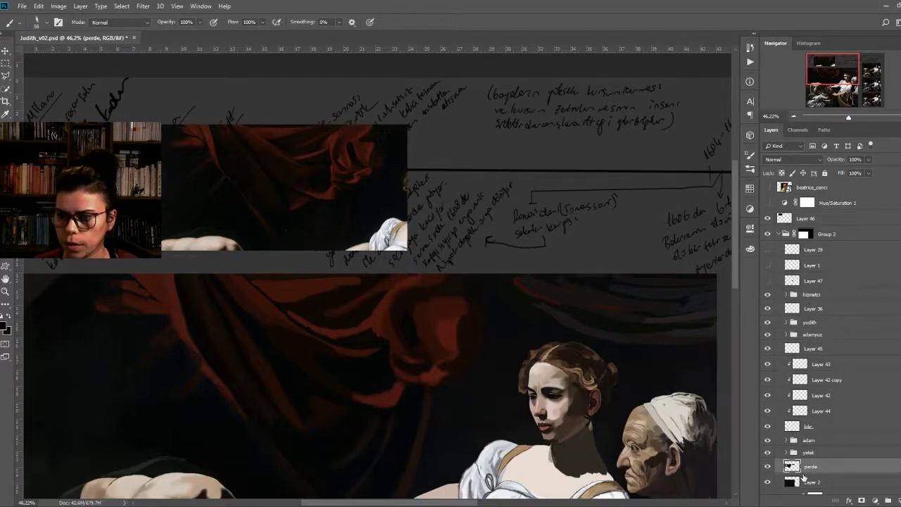
key(ctrl+v)
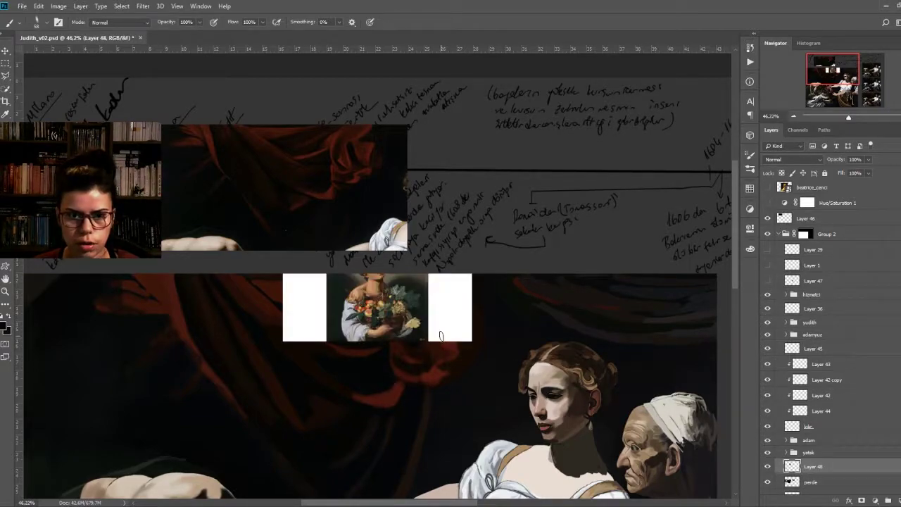
key(v)
mouse_move(394, 339)
mouse_down()
mouse_move(385, 364)
mouse_move(354, 366)
mouse_move(509, 268)
mouse_move(502, 253)
mouse_move(517, 251)
mouse_up()
scroll(357, 359, up, 2)
scroll(357, 358, up, 4)
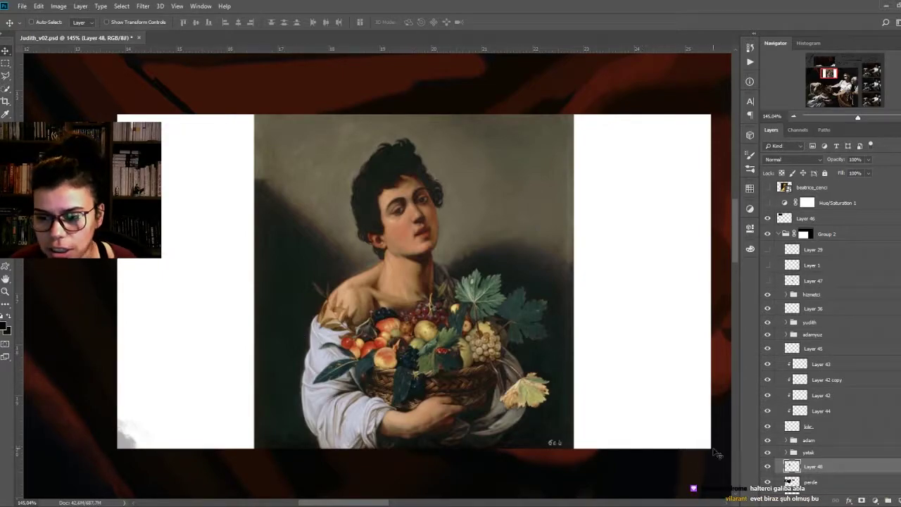
key(Delete)
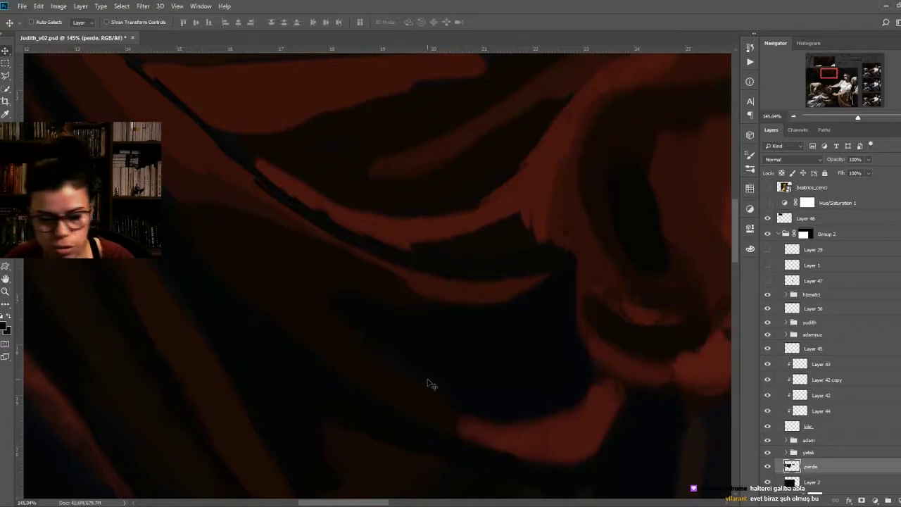
scroll(398, 343, down, 5)
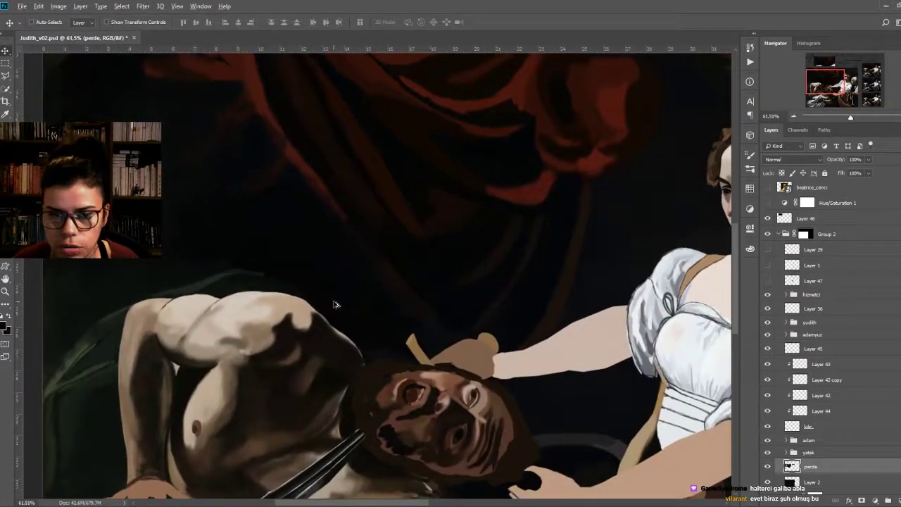
scroll(380, 246, down, 3)
scroll(422, 254, right, 5)
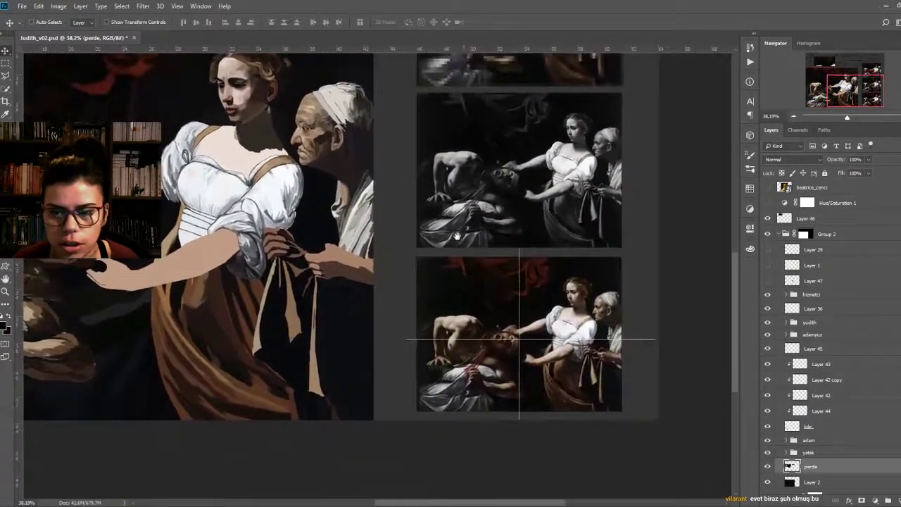
scroll(461, 253, up, 8)
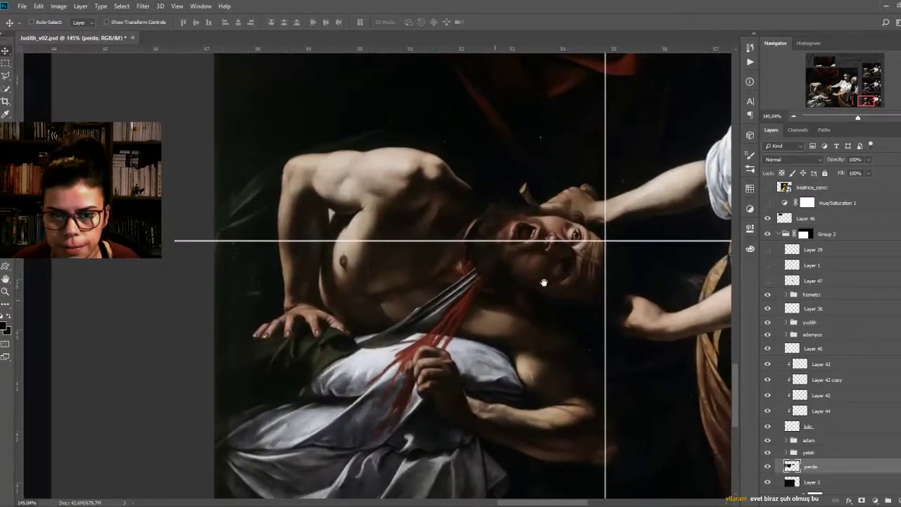
drag(542, 281, 509, 290)
scroll(504, 296, down, 3)
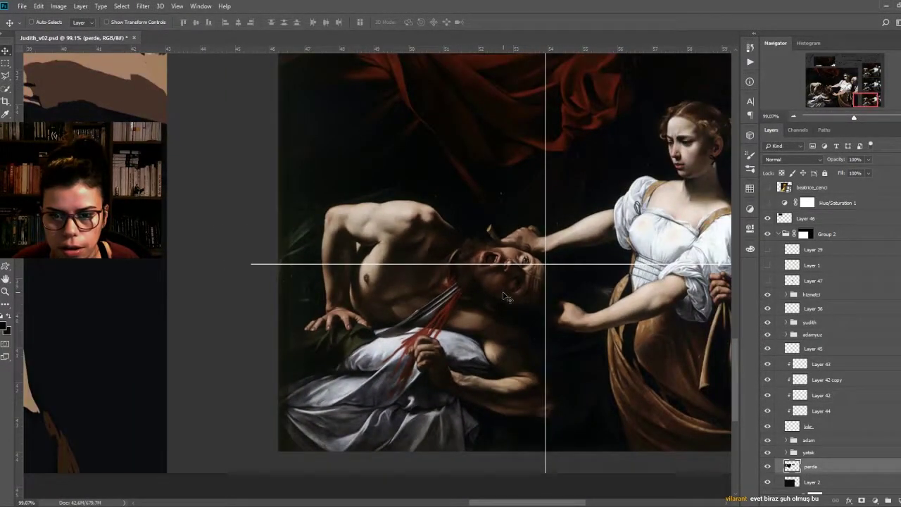
scroll(504, 295, down, 2)
scroll(454, 271, down, 3)
mouse_move(295, 268)
mouse_down()
mouse_move(477, 307)
mouse_move(360, 313)
mouse_up()
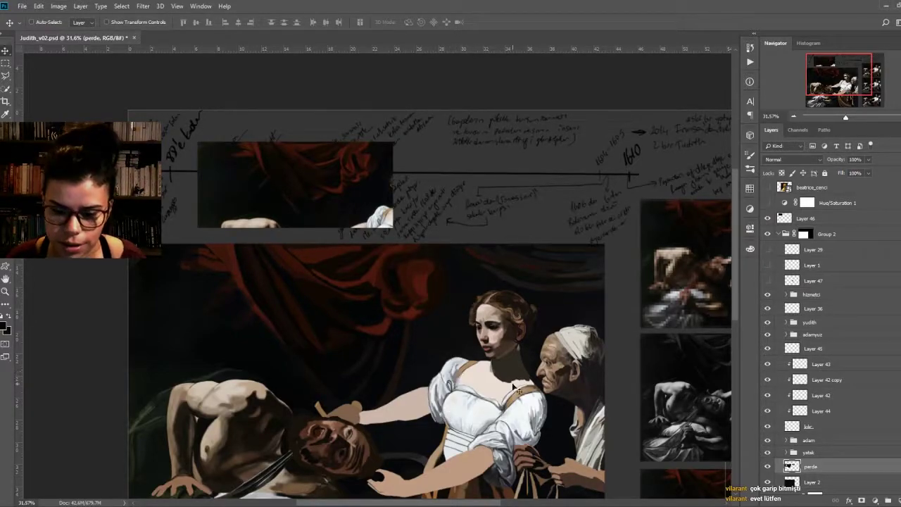
Step: Hide Layer 46, the red curtain reference lying over the handwritten notes
scroll(495, 317, down, 1)
mouse_move(494, 317)
mouse_down()
mouse_move(407, 256)
mouse_move(415, 221)
mouse_up()
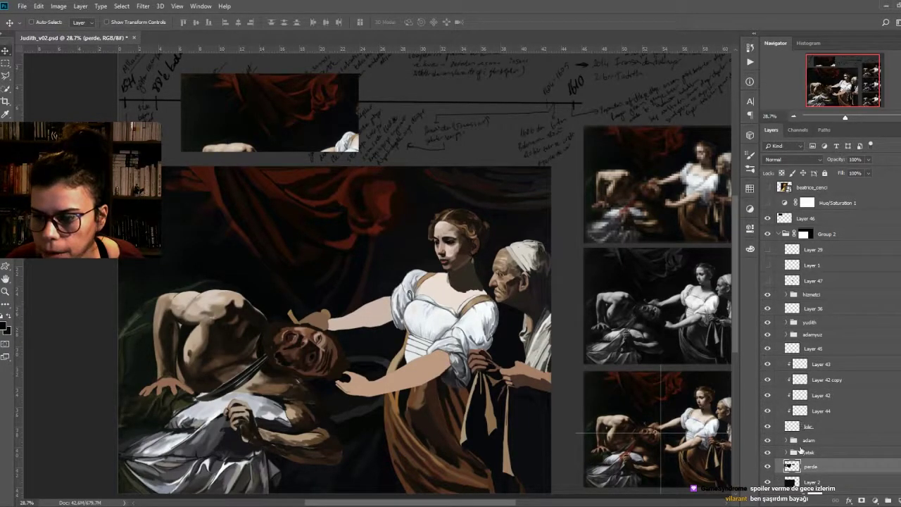
scroll(806, 311, up, 2)
click(768, 250)
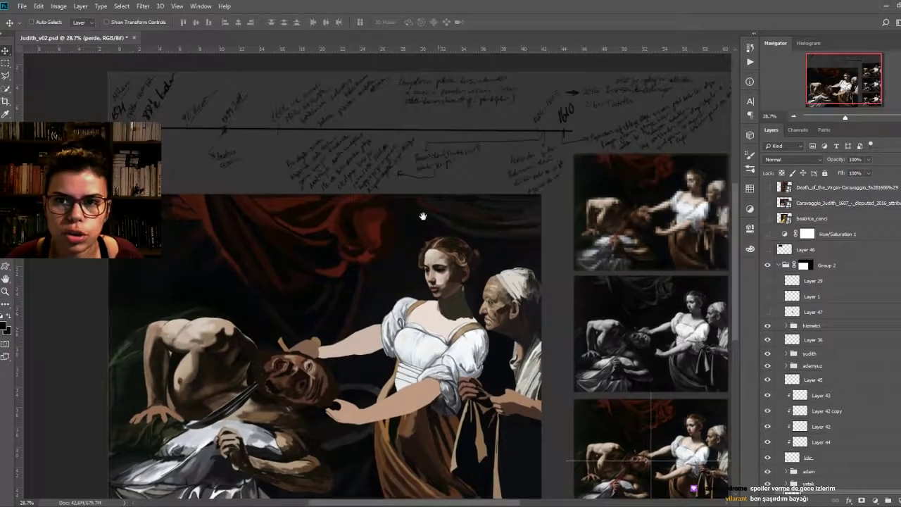
Step: Pan the board to show the painting, three references and timeline notes above
drag(427, 182, 416, 316)
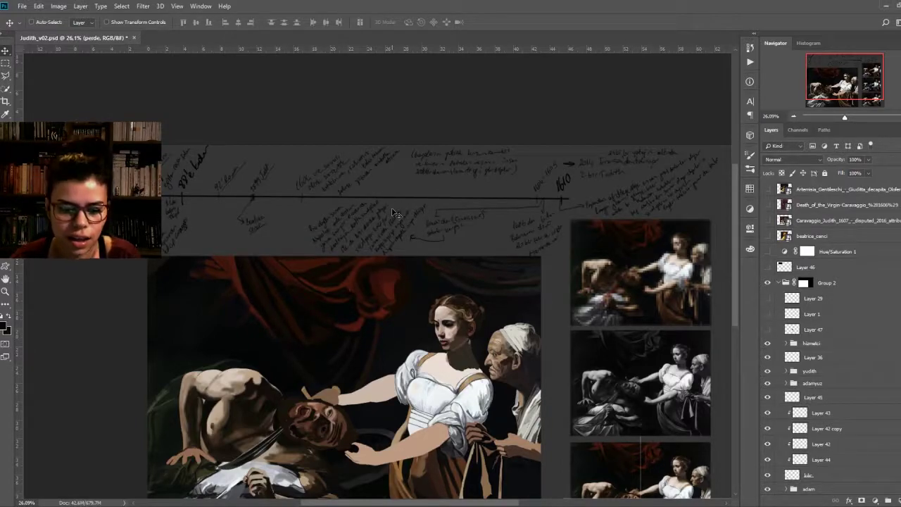
drag(459, 278, 428, 197)
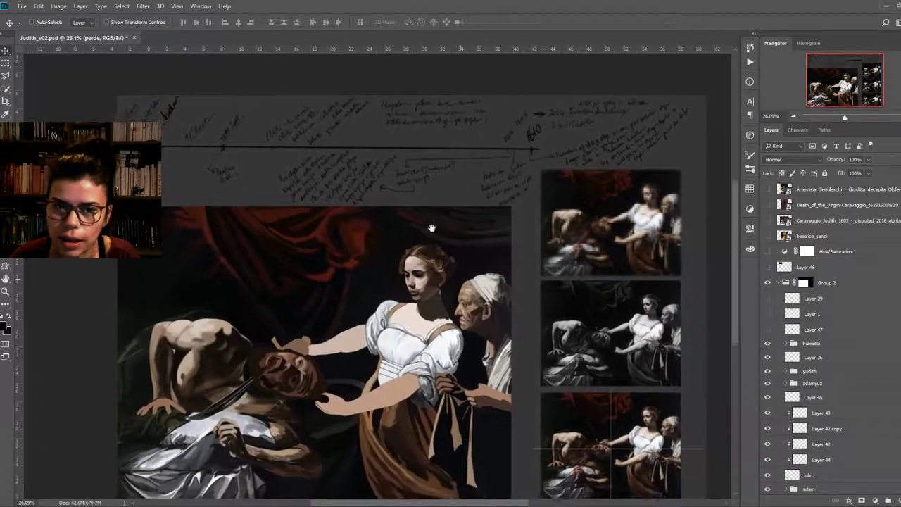
drag(447, 204, 433, 213)
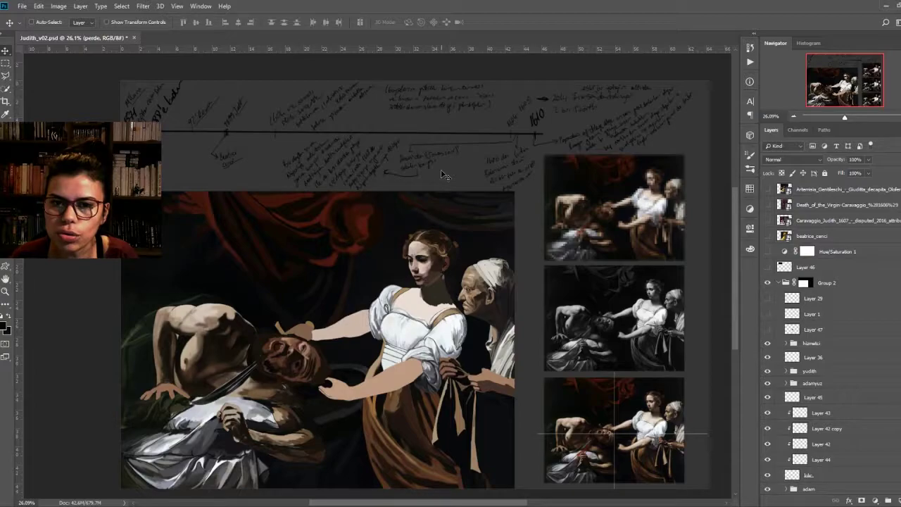